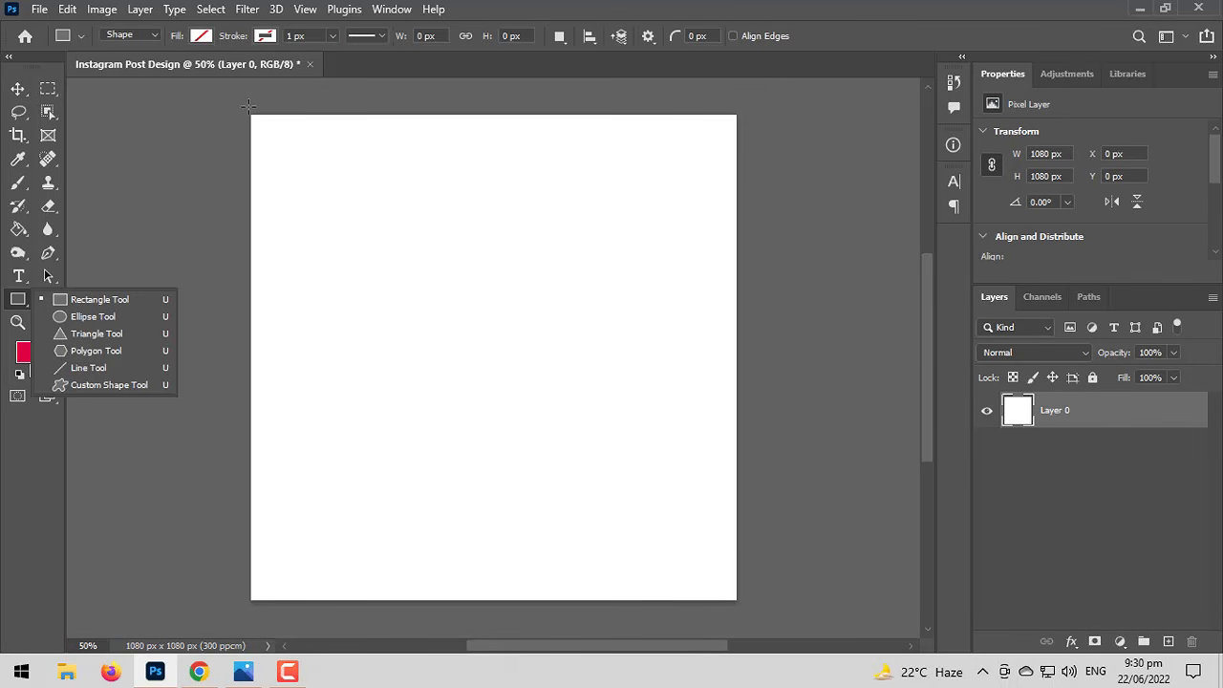
Draw a rectangle about 1094 by 1101 px covering the whole canvas and fill it with white.
{"action": "left_click_drag", "start_coordinate": [247, 108], "coordinate": [742, 606]}
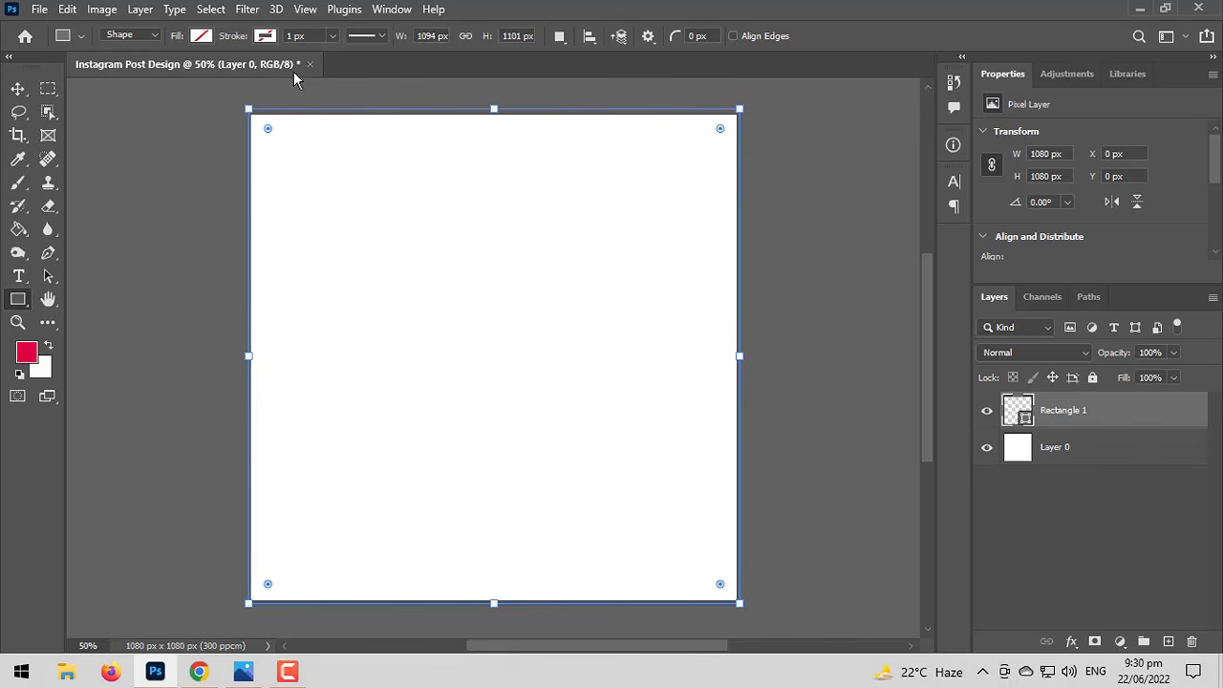
{"action": "left_click", "coordinate": [202, 36]}
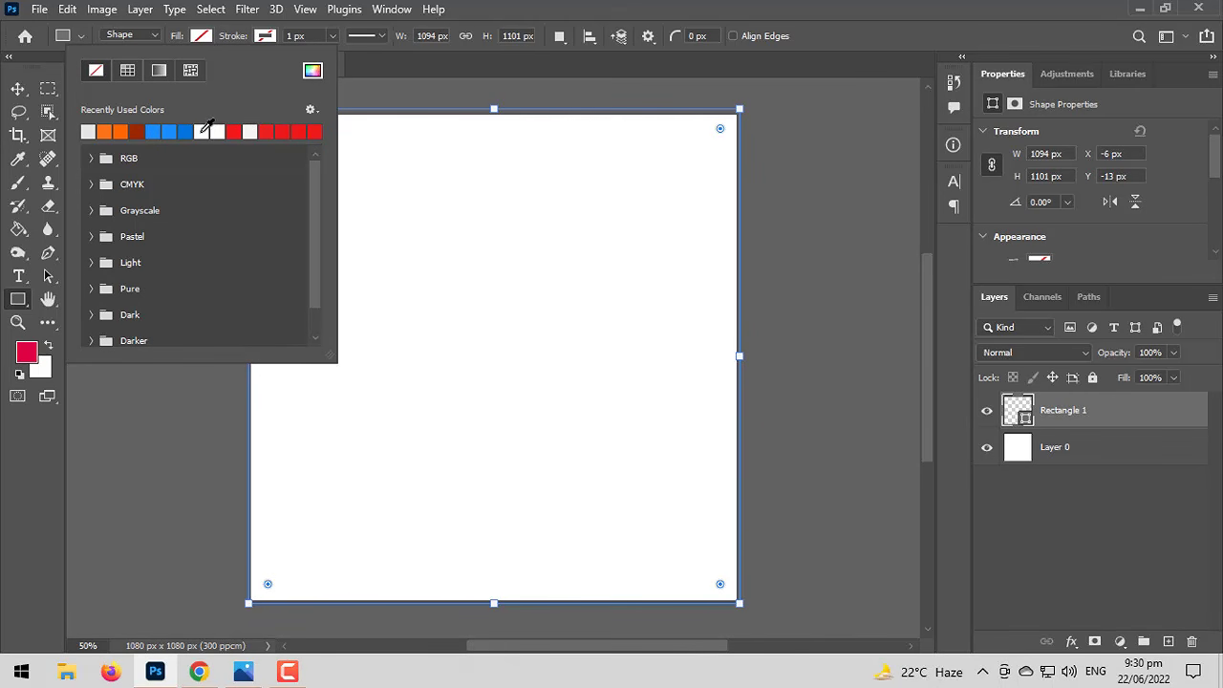
{"action": "left_click", "coordinate": [203, 132]}
{"action": "left_click", "coordinate": [18, 91]}
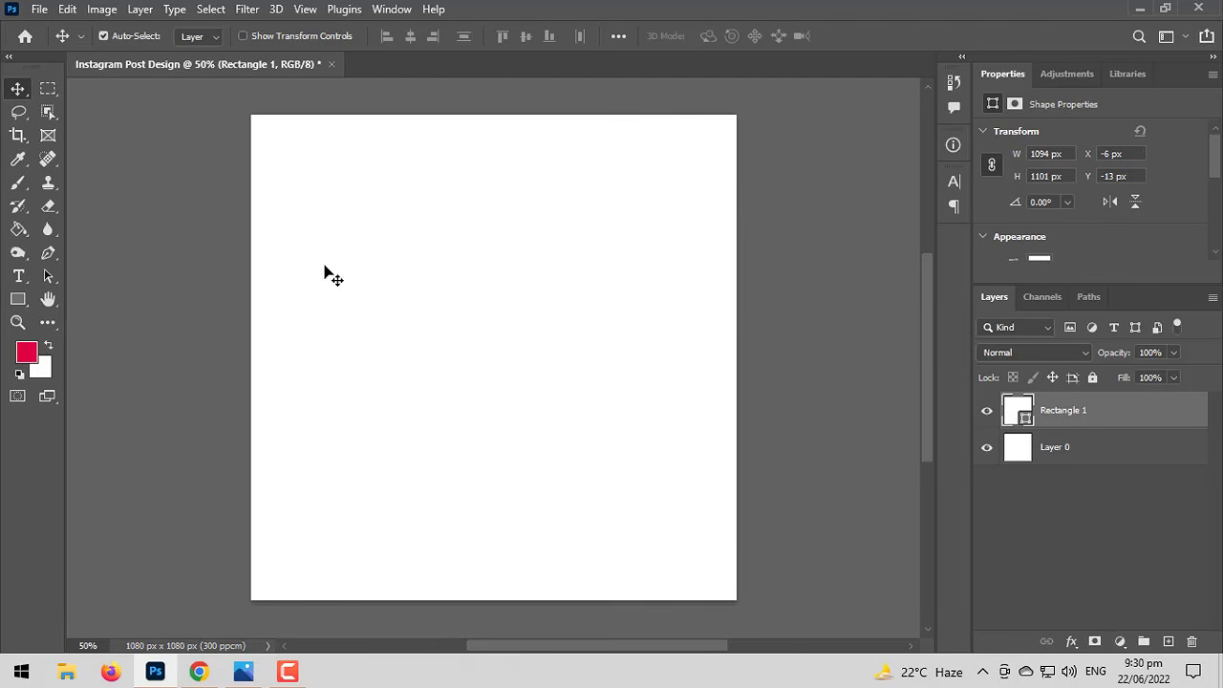
Delete Layer 0 and rename the rectangle's layer as Background.
{"action": "left_click", "coordinate": [1084, 451]}
{"action": "key", "text": "Delete"}
{"action": "double_click", "coordinate": [1075, 413]}
{"action": "type", "text": "Back"}
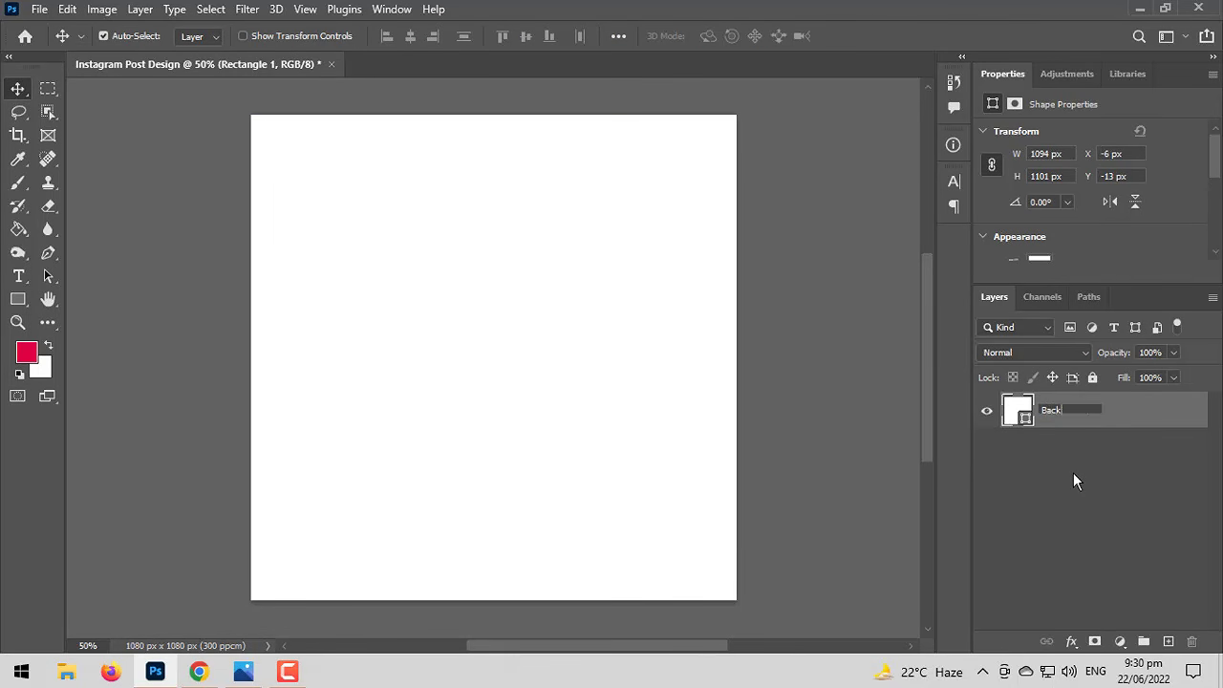
{"action": "type", "text": "ground"}
{"action": "key", "text": "Return"}
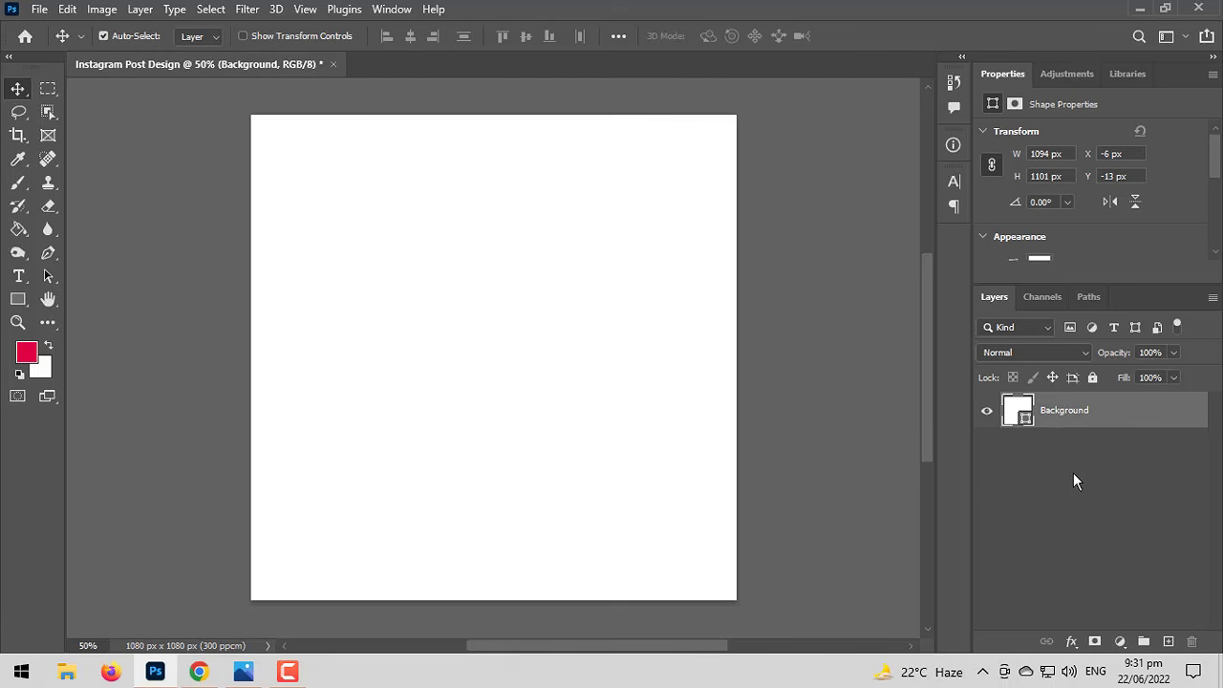
{"action": "left_click", "coordinate": [795, 409]}
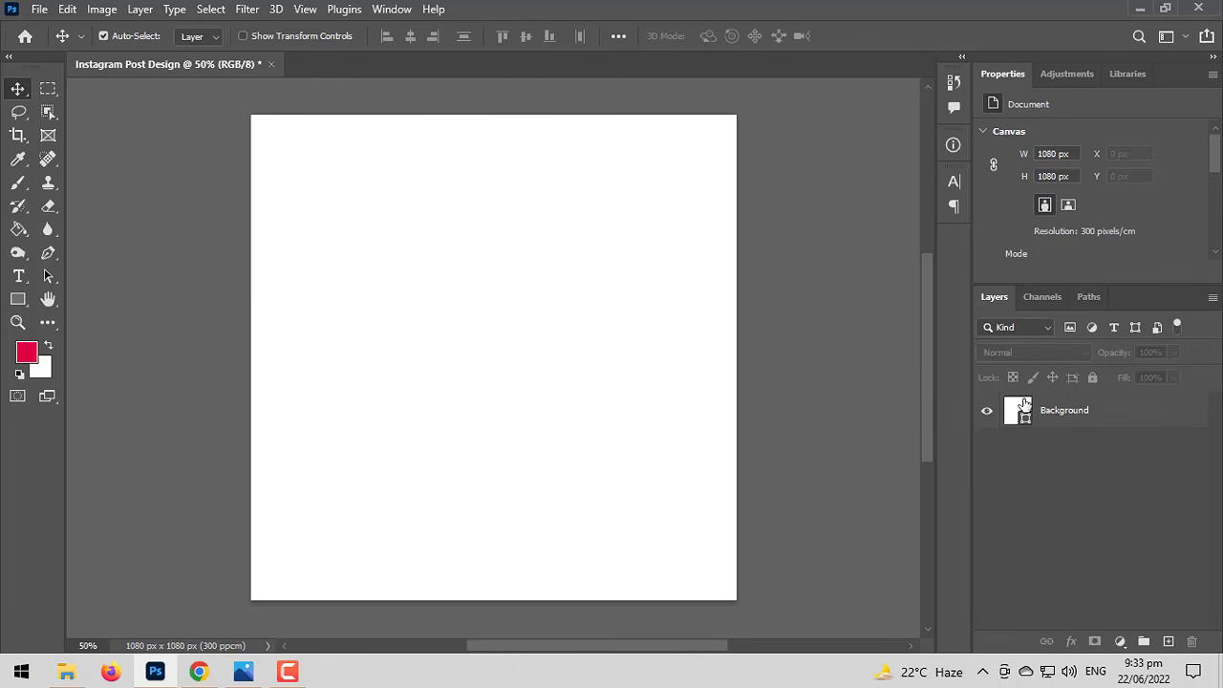
Change the Background shape's fill to the light grey f2f2f2.
{"action": "left_click", "coordinate": [1023, 406]}
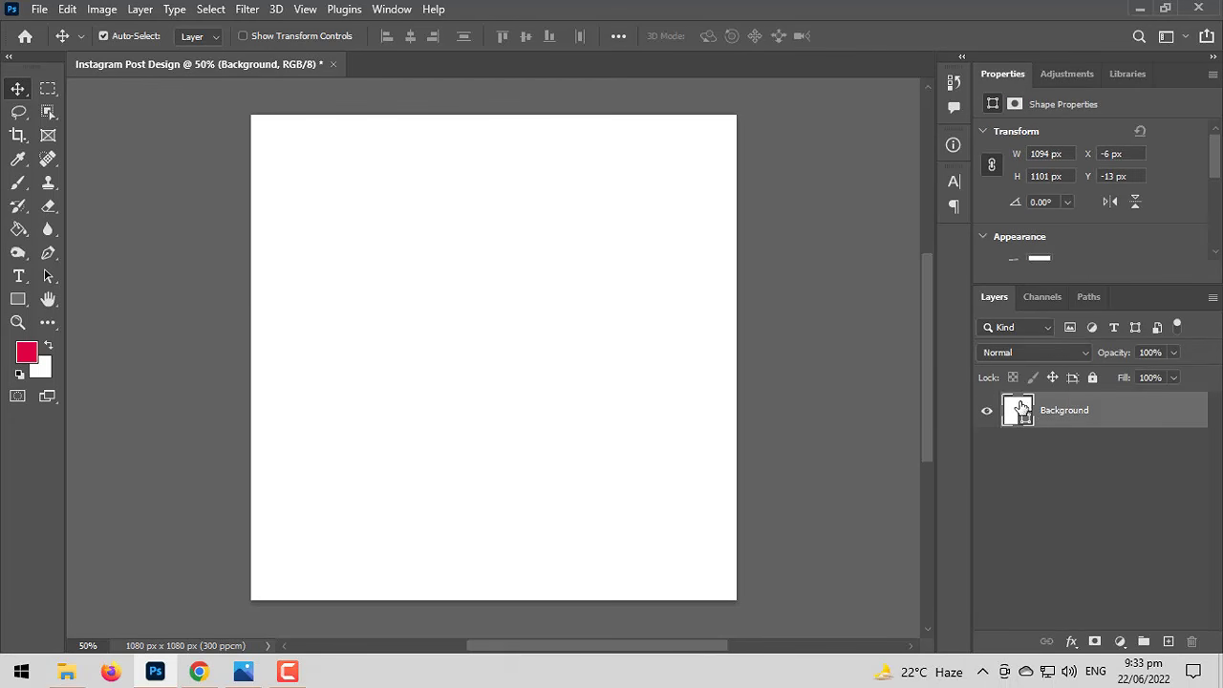
{"action": "double_click", "coordinate": [1021, 409]}
{"action": "left_click_drag", "start_coordinate": [765, 186], "coordinate": [704, 89]}
{"action": "left_click", "coordinate": [1131, 72]}
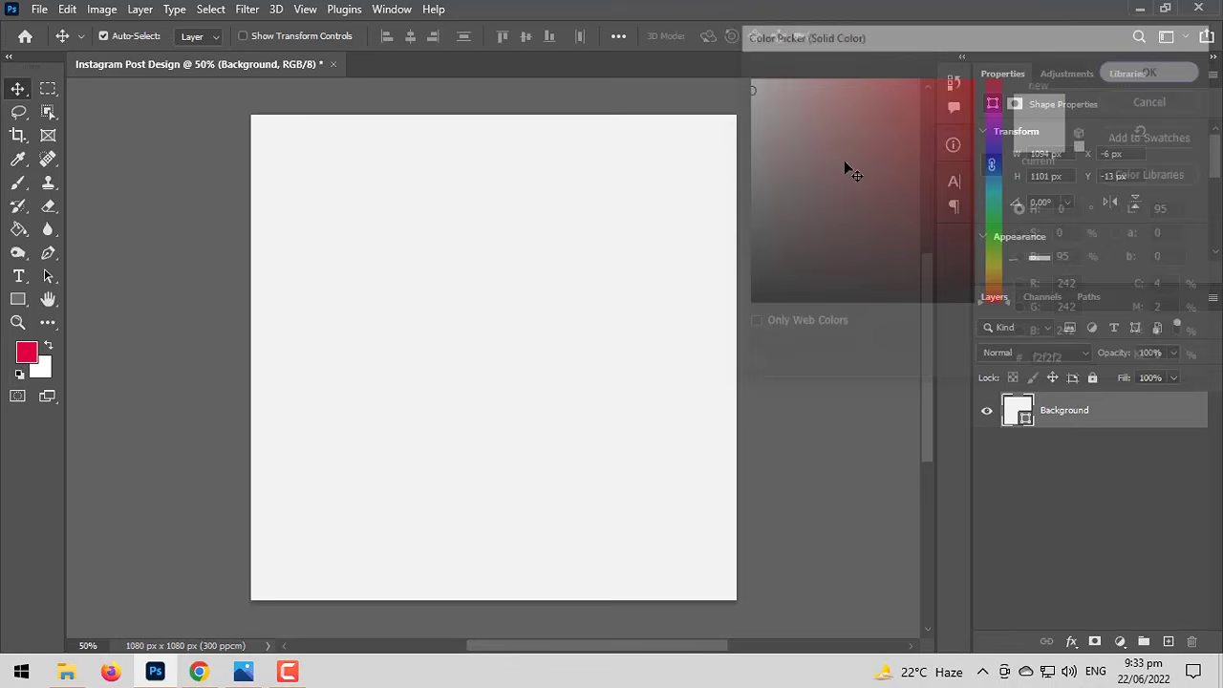
Draw a new square shape of about 558 by 558 px over the upper-right quarter of the canvas.
{"action": "left_click", "coordinate": [18, 300]}
{"action": "left_click", "coordinate": [107, 297]}
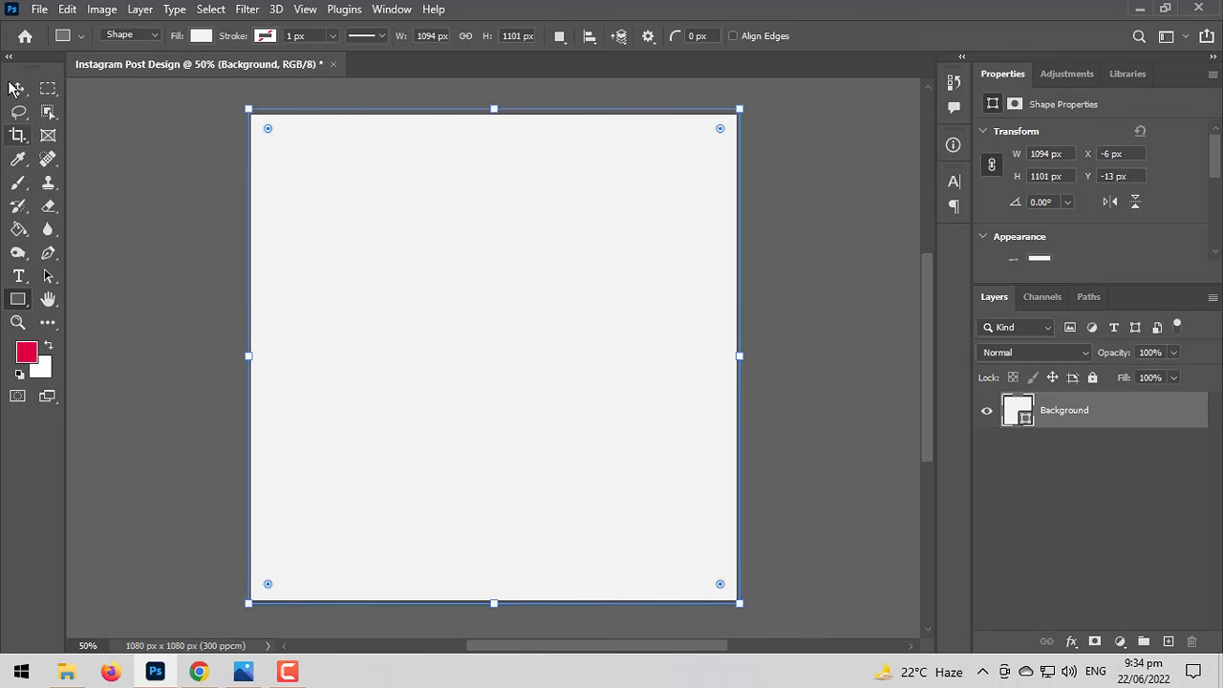
{"action": "left_click", "coordinate": [17, 89]}
{"action": "left_click", "coordinate": [26, 300]}
{"action": "left_click", "coordinate": [1045, 503]}
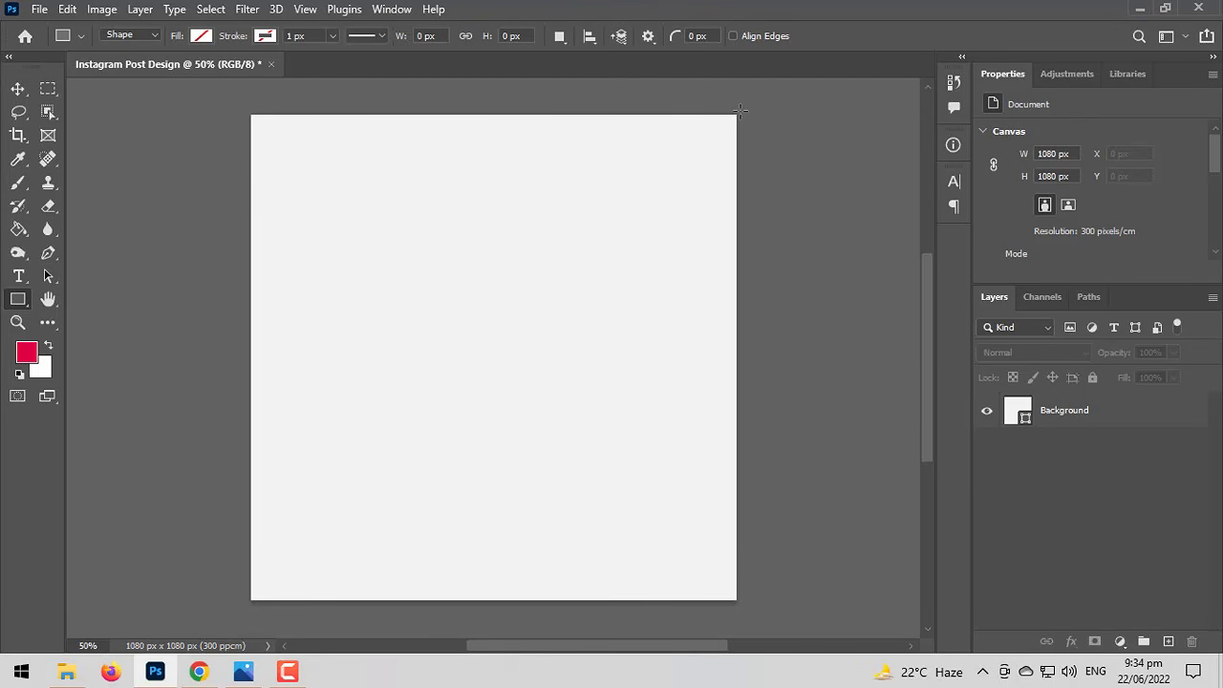
{"action": "left_click_drag", "start_coordinate": [740, 110], "coordinate": [490, 457]}
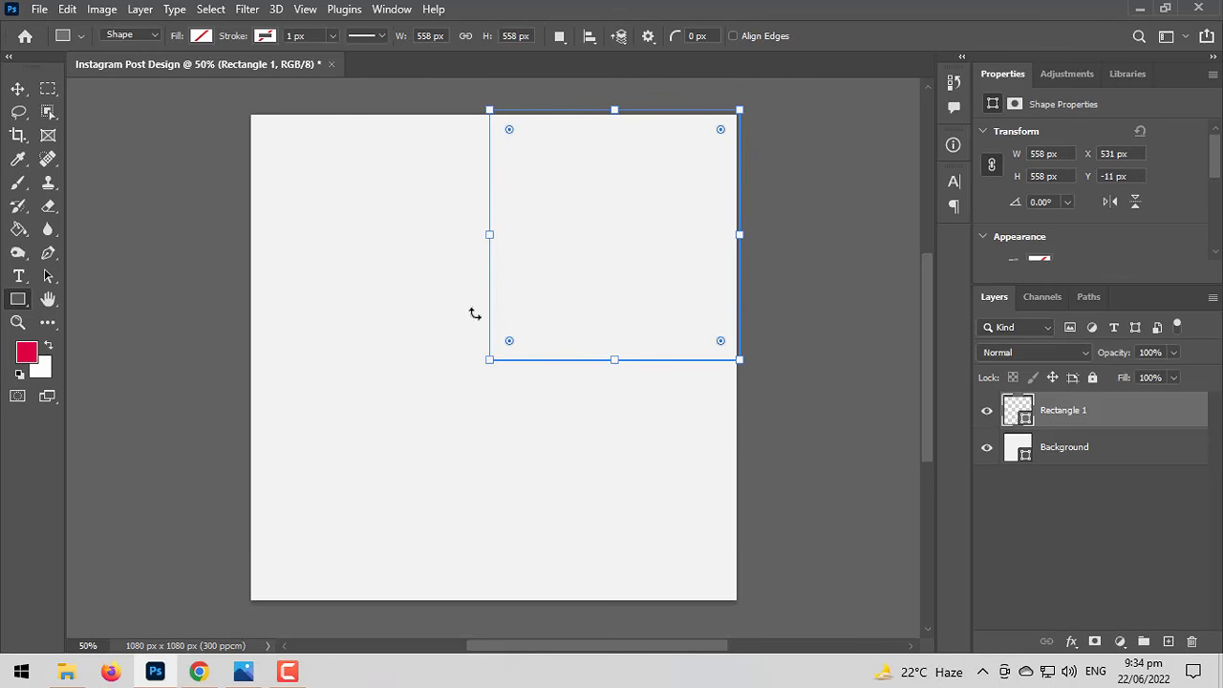
Fill the square with PANTONE 730 C from the PANTONE+ Solid Coated library and lighten it to PANTONE 729 C.
{"action": "left_click", "coordinate": [202, 36]}
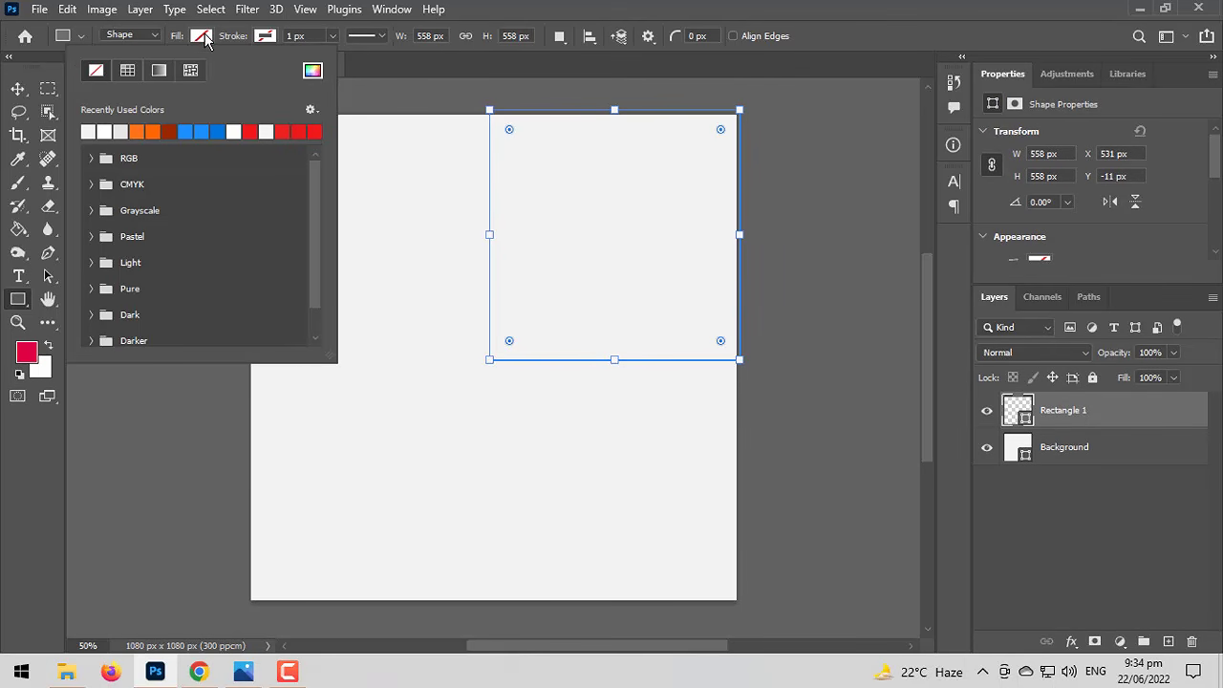
{"action": "left_click", "coordinate": [313, 73]}
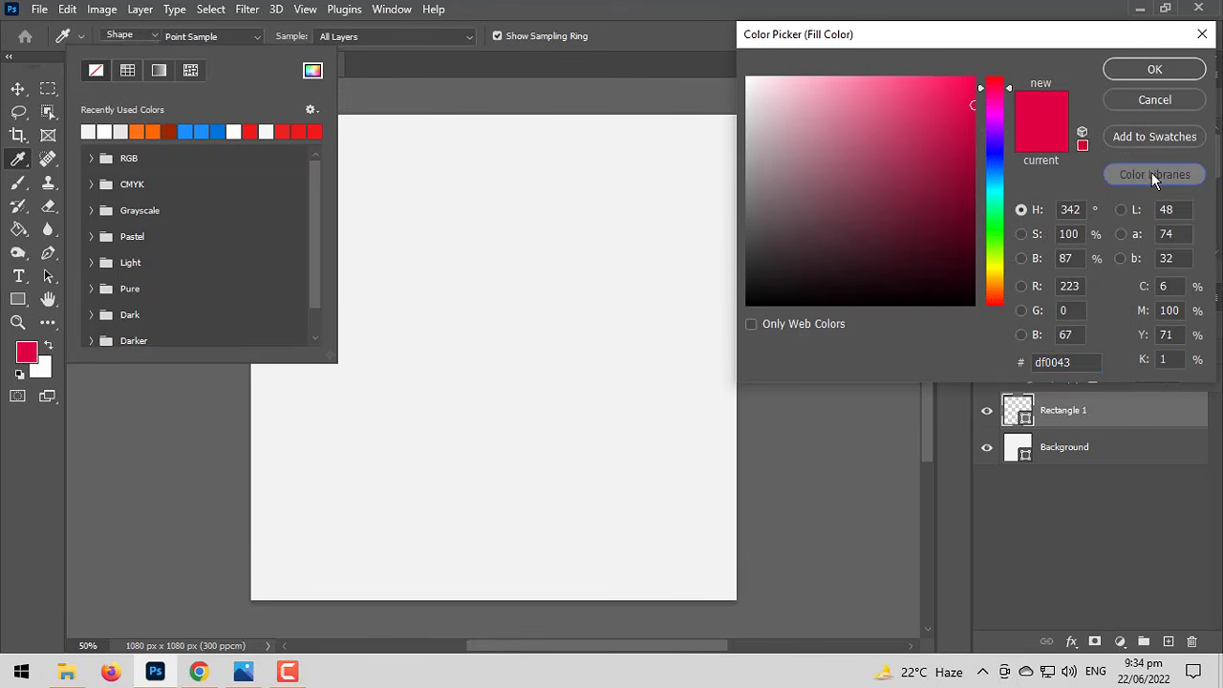
{"action": "left_click", "coordinate": [1153, 173]}
{"action": "left_click", "coordinate": [954, 279]}
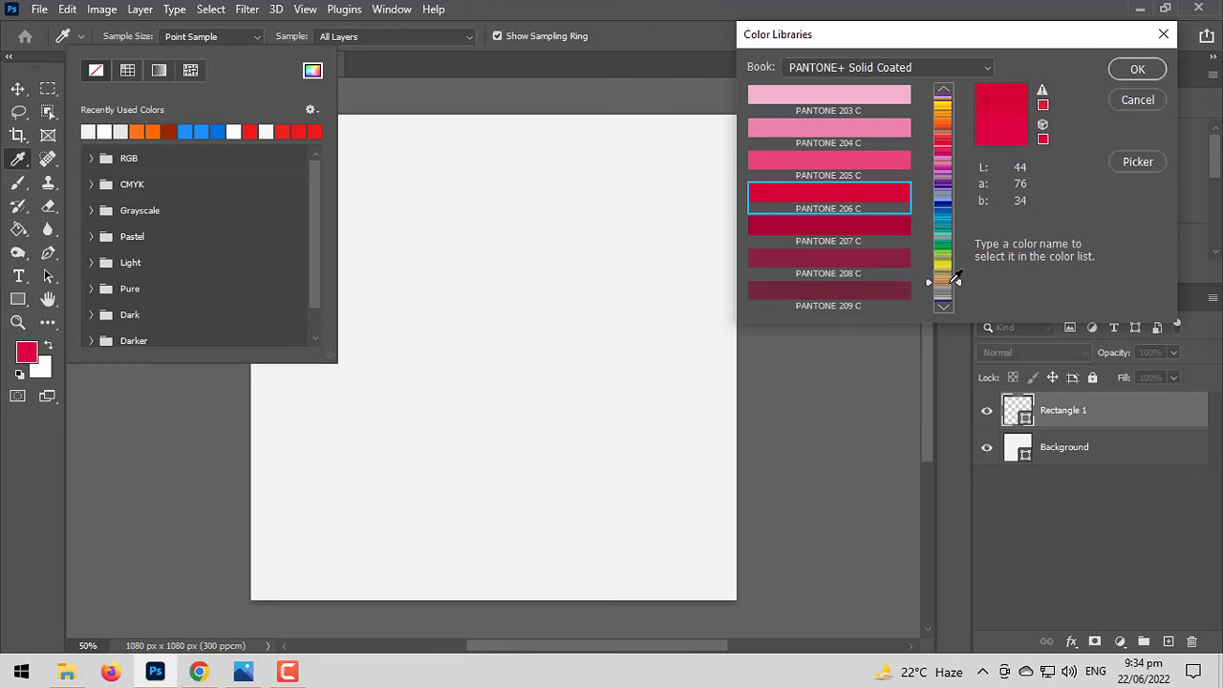
{"action": "left_click", "coordinate": [850, 226]}
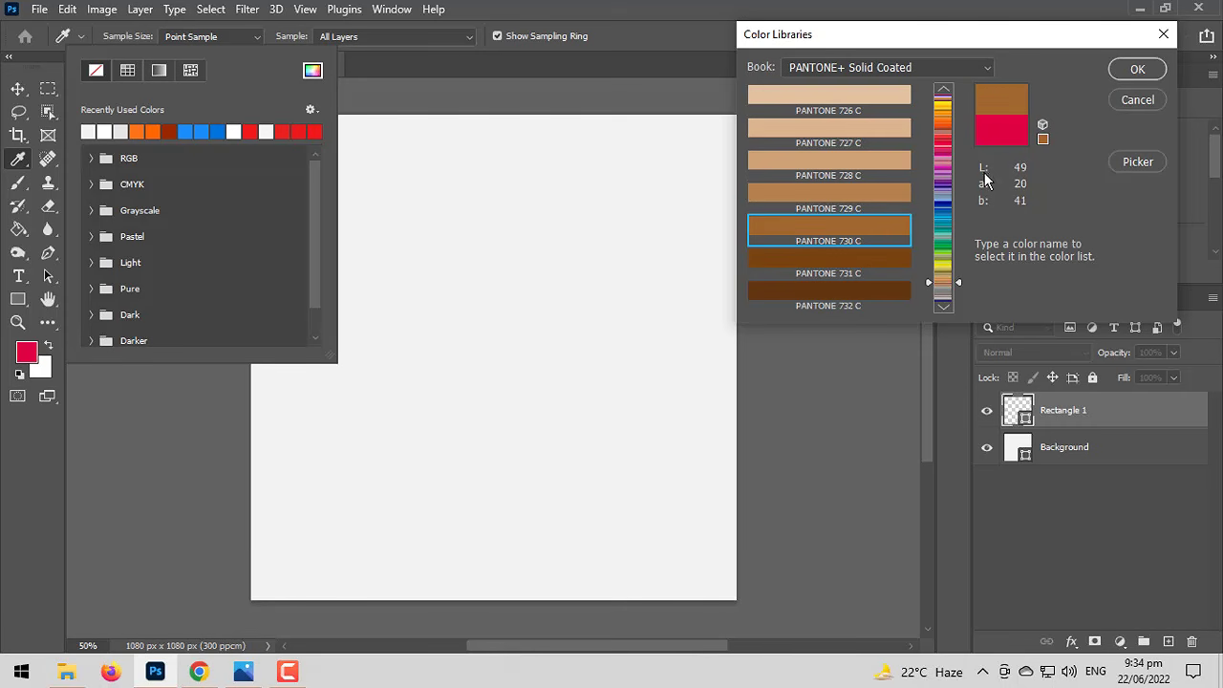
{"action": "left_click", "coordinate": [1124, 78]}
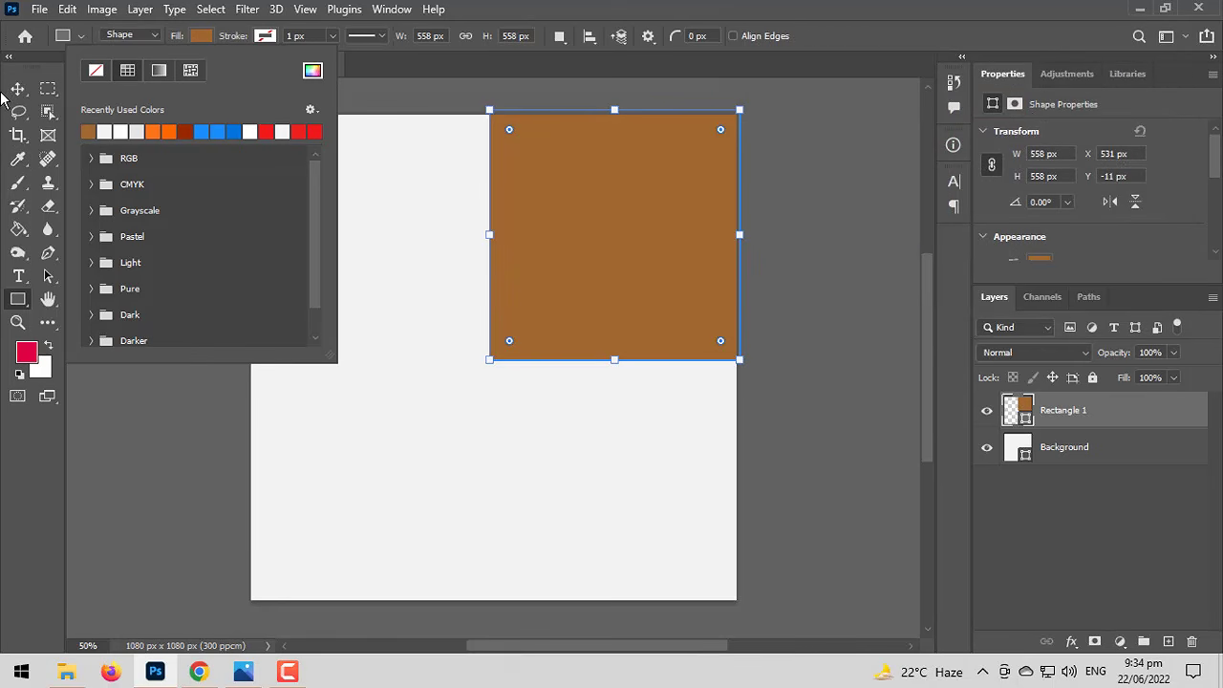
{"action": "double_click", "coordinate": [1017, 421]}
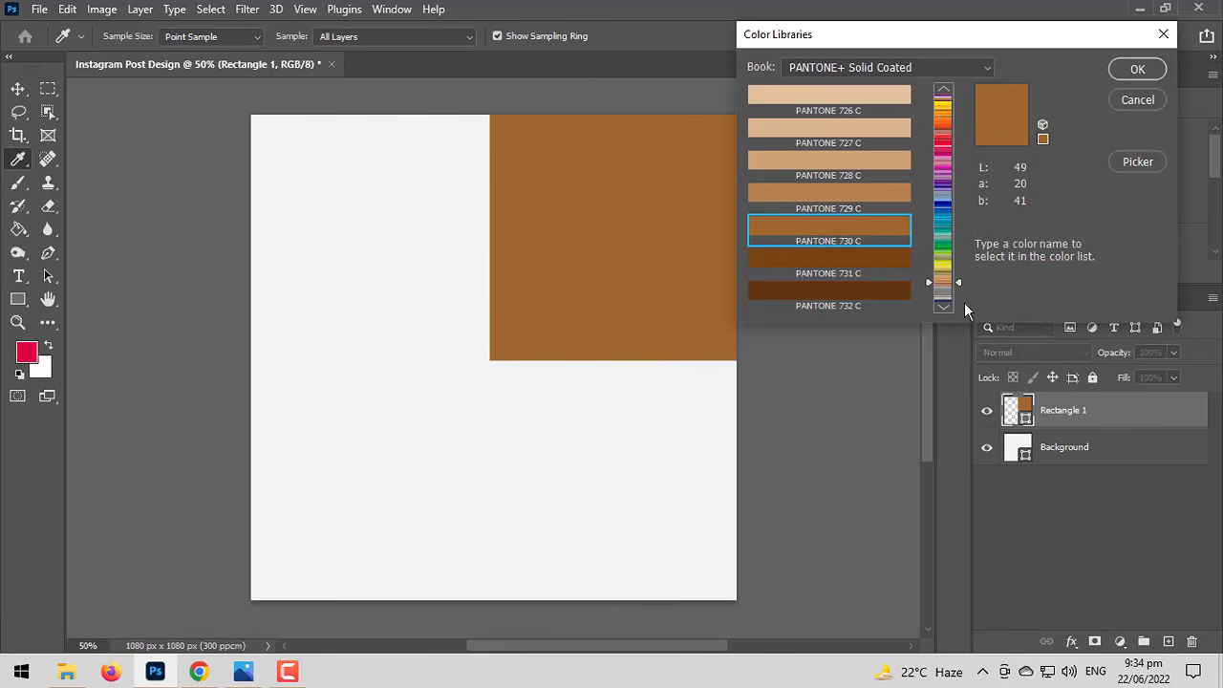
{"action": "left_click", "coordinate": [869, 202]}
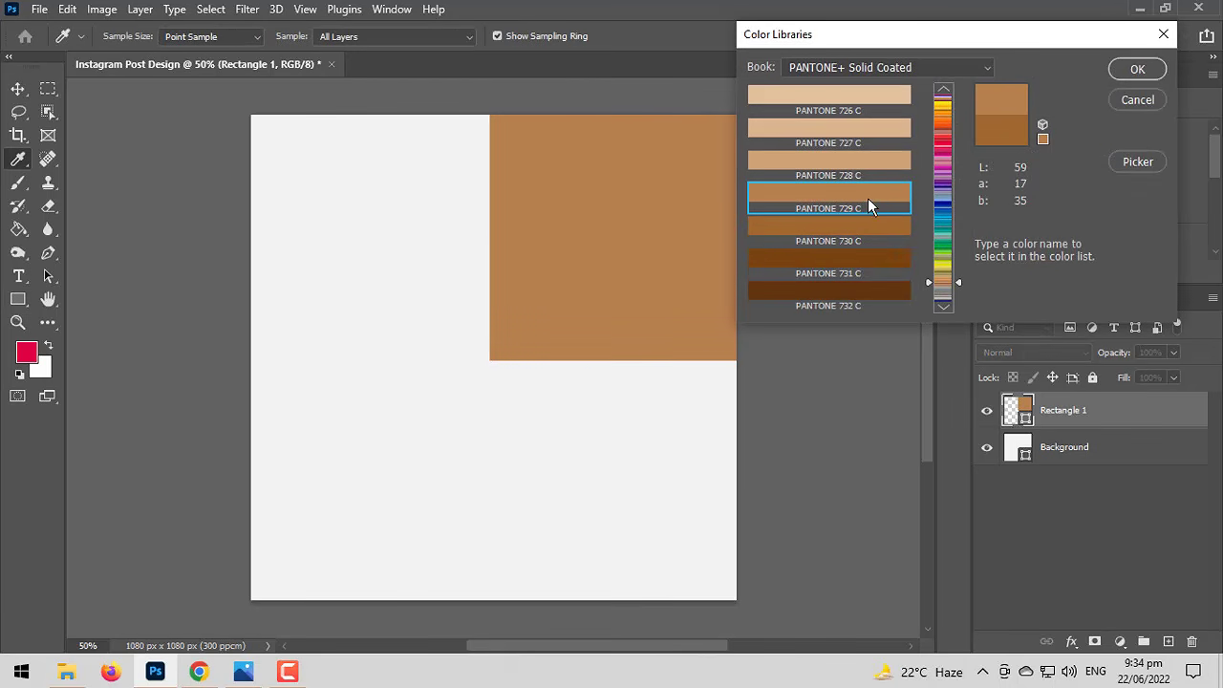
{"action": "left_click", "coordinate": [1137, 71]}
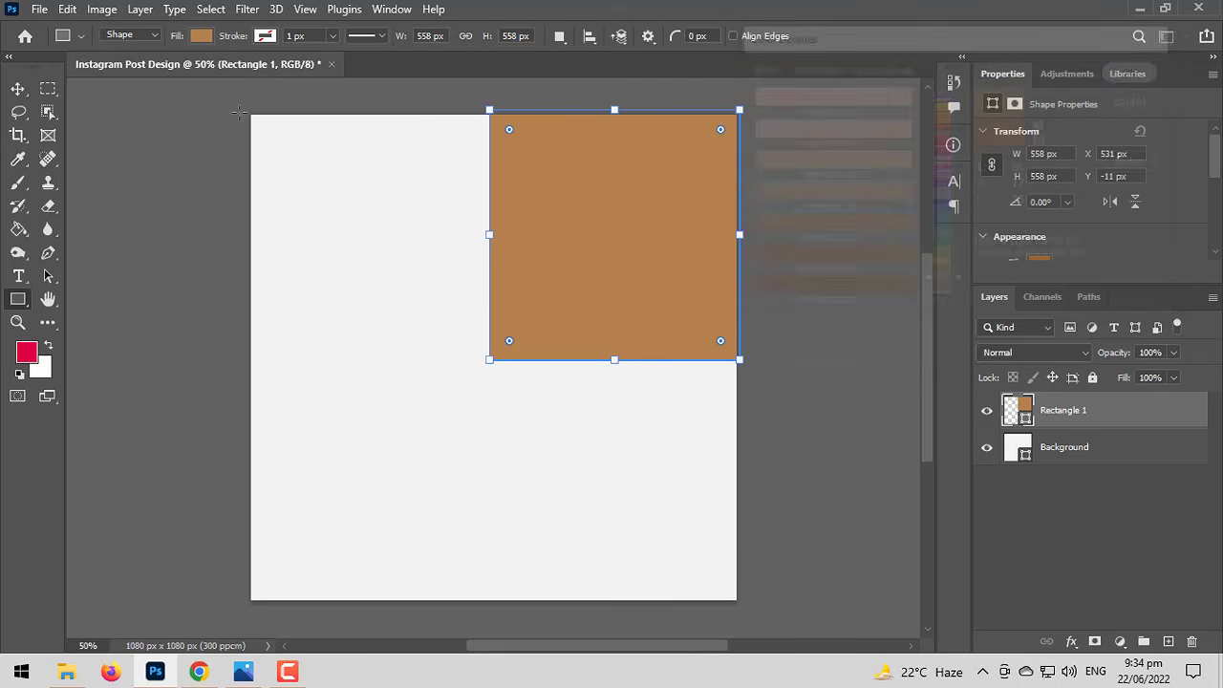
{"action": "left_click", "coordinate": [18, 89]}
Duplicate the brown square into the lower-left quarter of the canvas, aligning its corner with the original's at the centre.
{"action": "scroll", "coordinate": [177, 259], "scroll_direction": "up", "scroll_amount": 1}
{"action": "scroll", "coordinate": [181, 259], "scroll_direction": "down", "scroll_amount": 1}
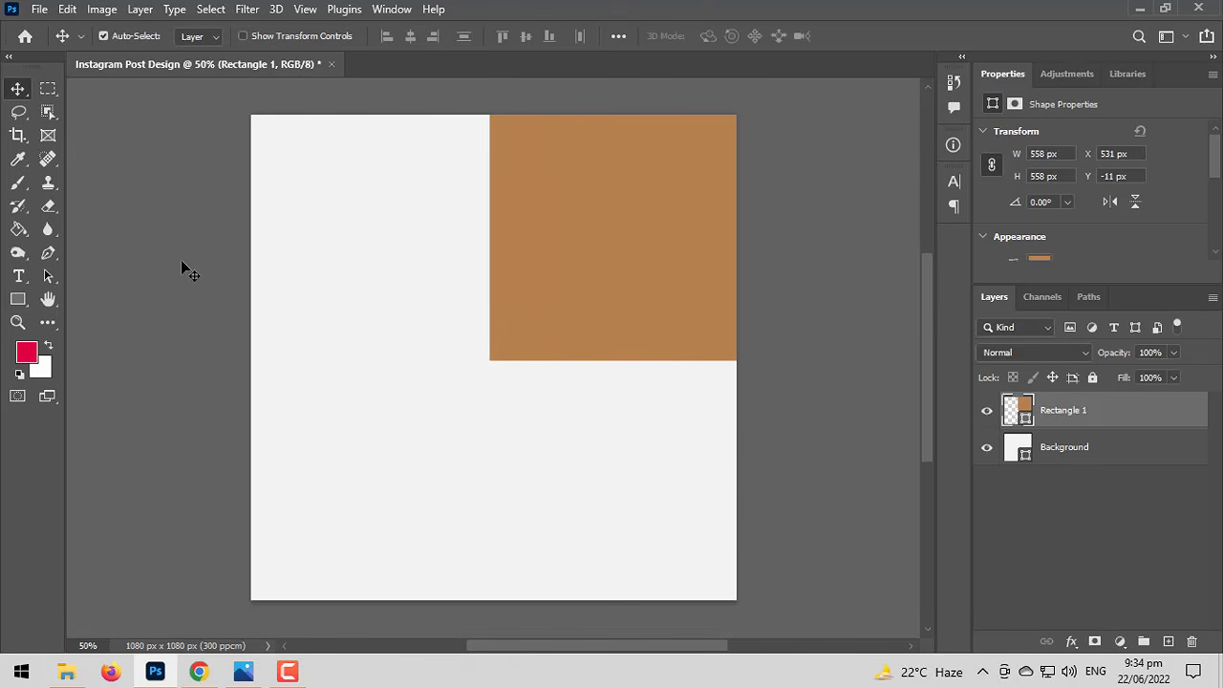
{"action": "left_click_drag", "start_coordinate": [534, 341], "coordinate": [275, 594]}
{"action": "scroll", "coordinate": [527, 431], "scroll_direction": "up", "scroll_amount": 5}
{"action": "left_click_drag", "start_coordinate": [564, 305], "coordinate": [543, 297]}
{"action": "scroll", "coordinate": [535, 308], "scroll_direction": "down", "scroll_amount": 1}
{"action": "scroll", "coordinate": [536, 313], "scroll_direction": "down", "scroll_amount": 7}
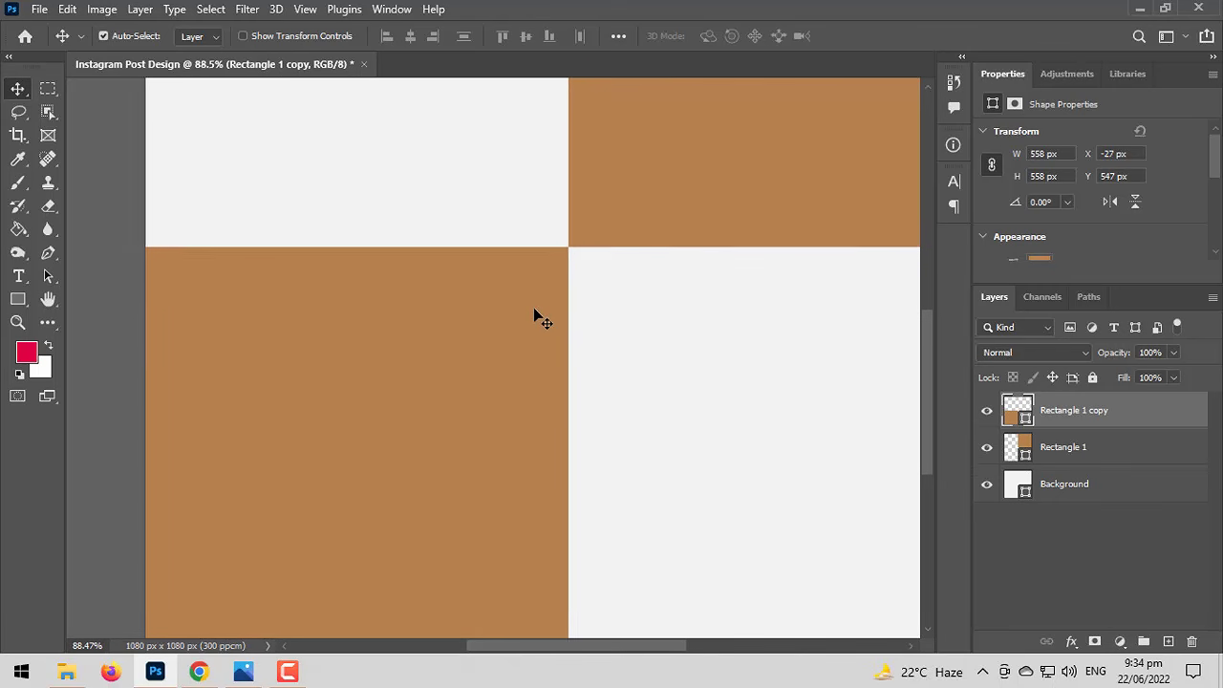
{"action": "scroll", "coordinate": [575, 387], "scroll_direction": "up", "scroll_amount": 2}
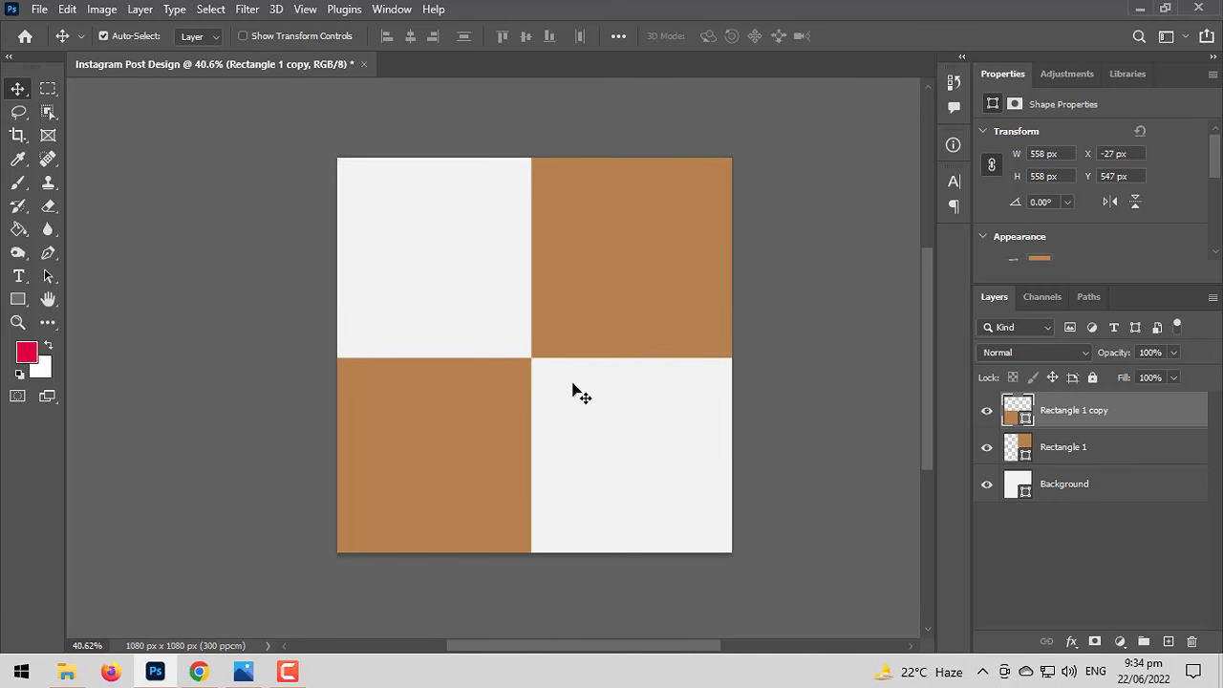
Shift the duplicated square in the lower-left quarter and delete it.
{"action": "left_click_drag", "start_coordinate": [500, 364], "coordinate": [498, 395]}
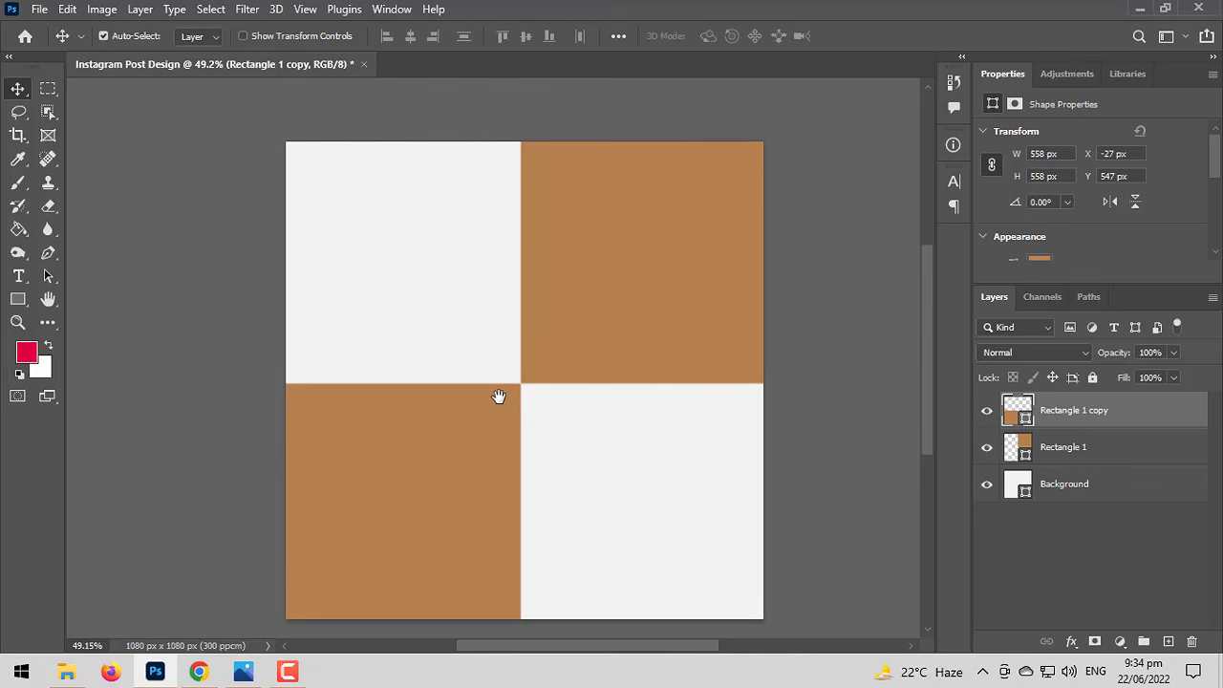
{"action": "left_click_drag", "start_coordinate": [428, 413], "coordinate": [396, 413]}
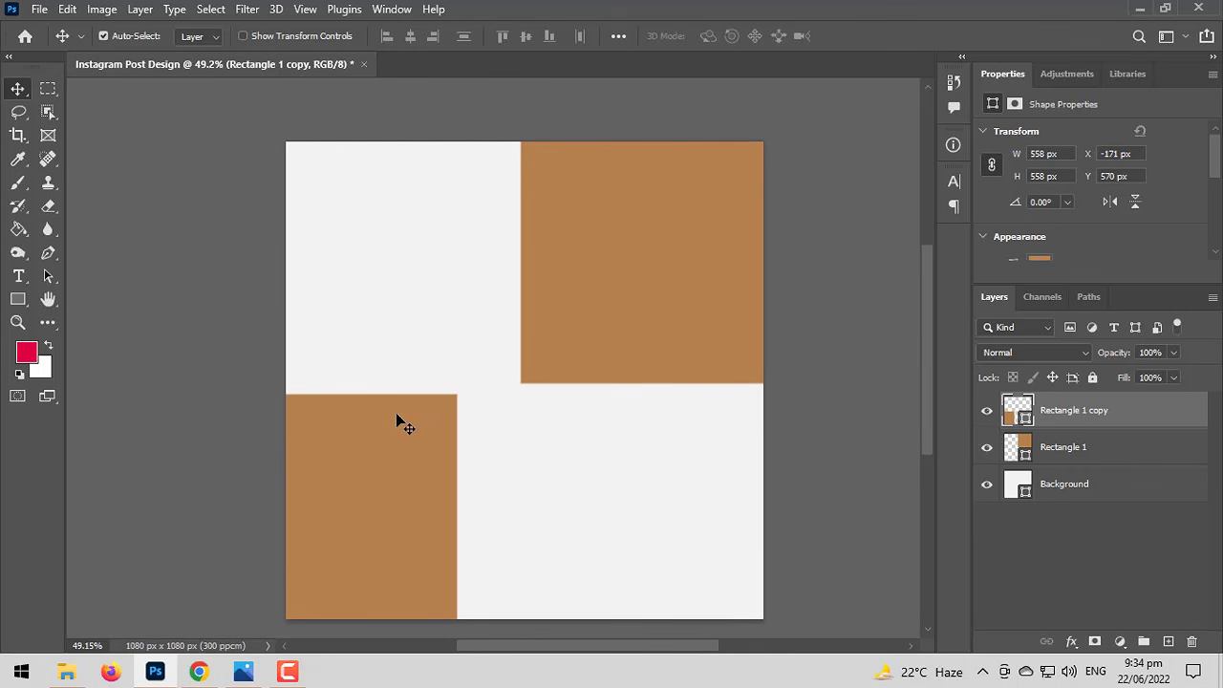
{"action": "key", "text": "Delete"}
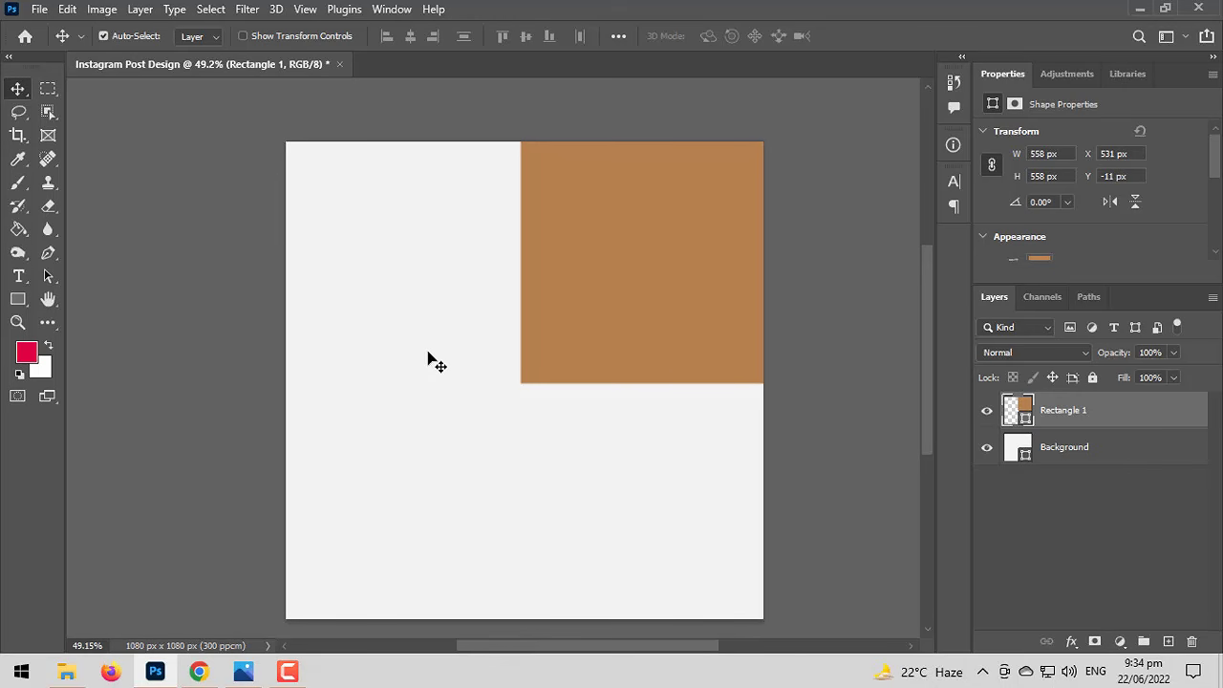
Place hero-image above the Background layer, scale it to the full canvas height at 14.17%, and shift it right to X 810 px.
{"action": "left_click", "coordinate": [1069, 463]}
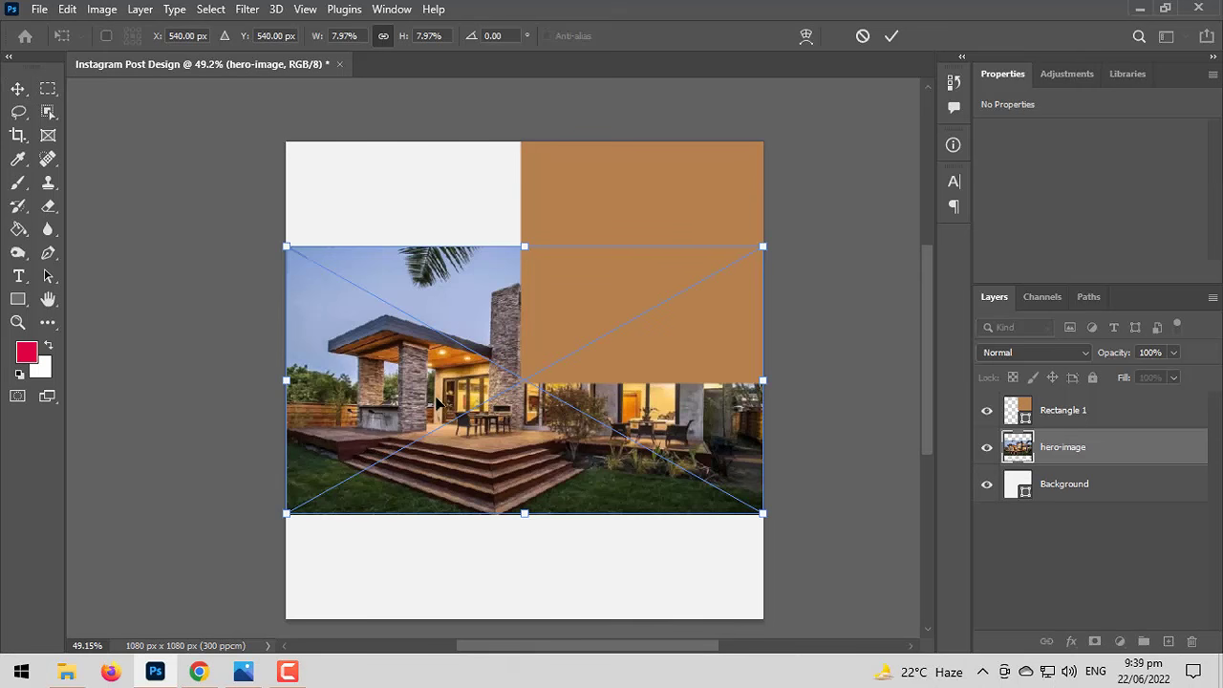
{"action": "left_click_drag", "start_coordinate": [524, 247], "coordinate": [524, 143]}
{"action": "left_click_drag", "start_coordinate": [525, 513], "coordinate": [525, 617]}
{"action": "left_click_drag", "start_coordinate": [320, 263], "coordinate": [440, 261]}
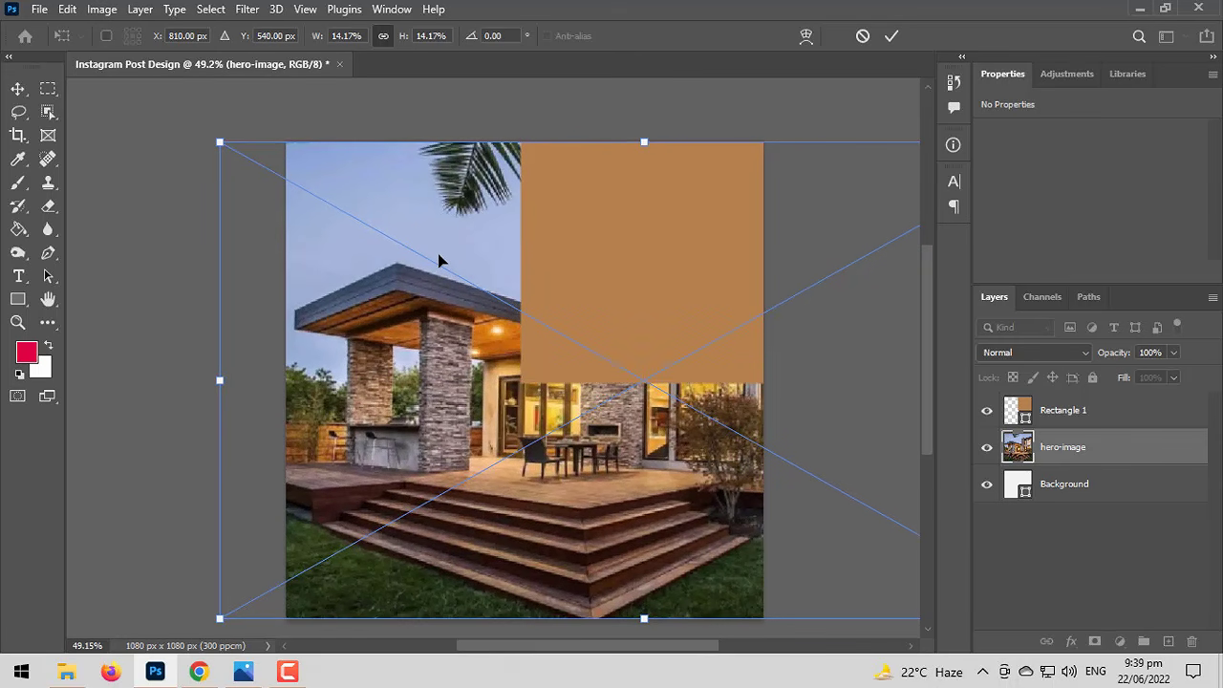
{"action": "key", "text": "Return"}
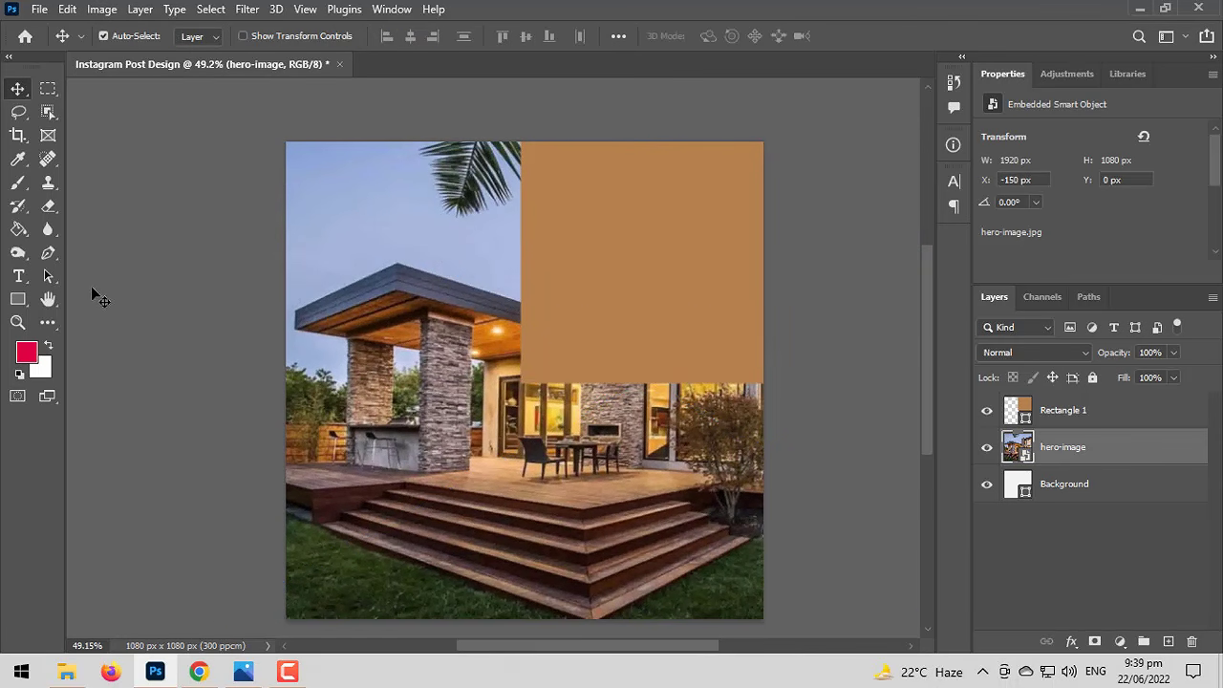
Set the Background shape's fill colour to 222222.
{"action": "left_click", "coordinate": [1065, 499]}
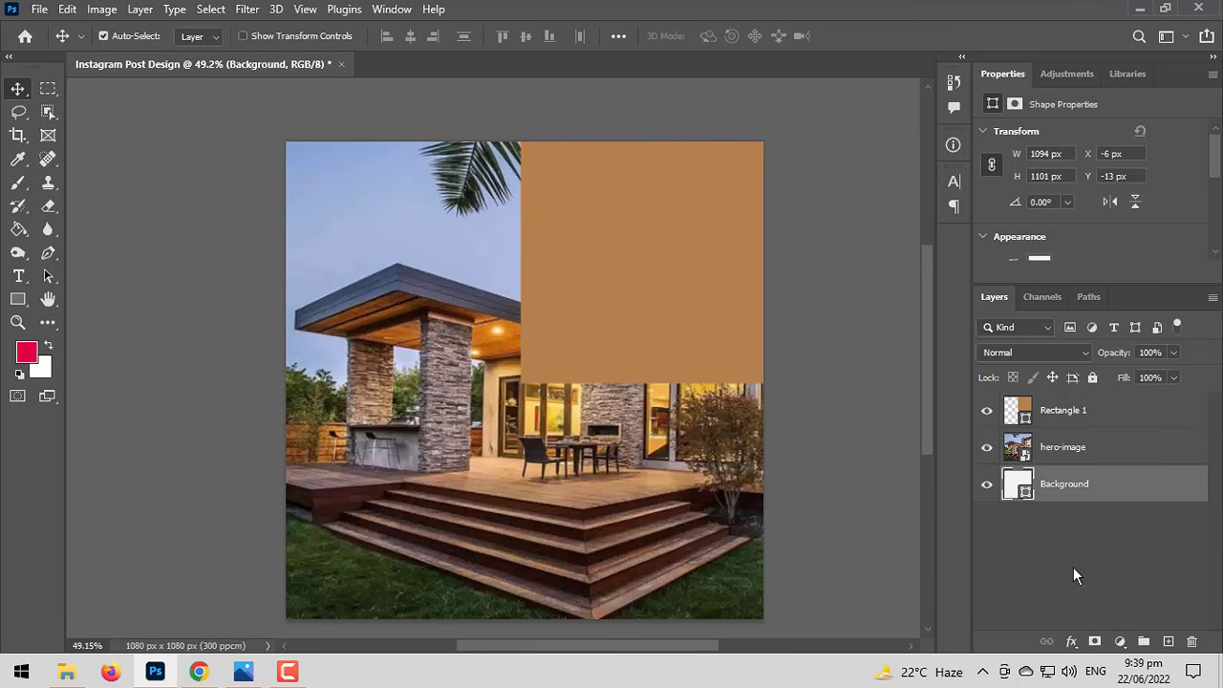
{"action": "double_click", "coordinate": [1021, 486]}
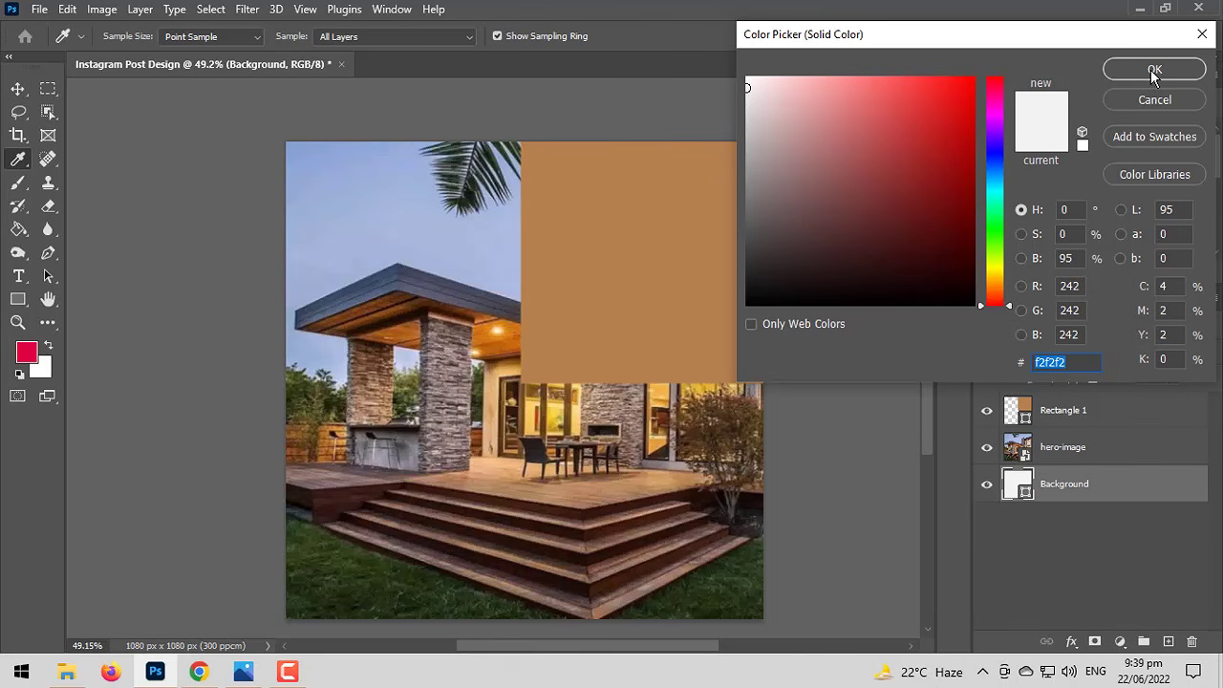
{"action": "type", "text": "222222"}
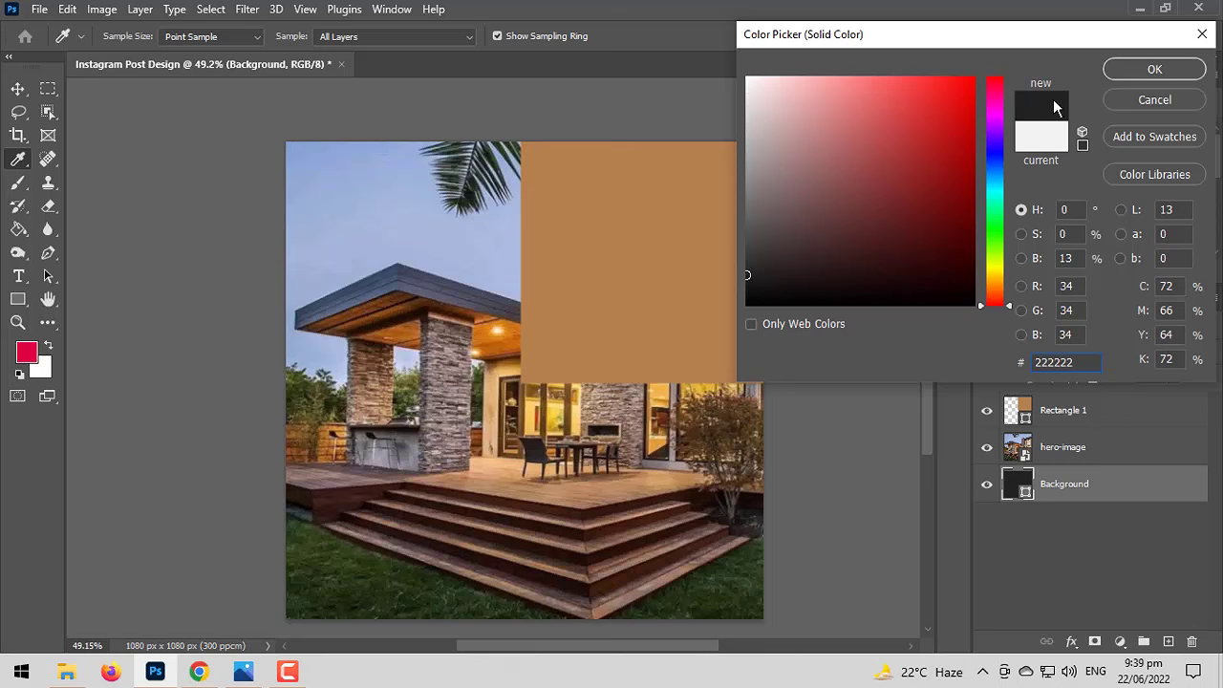
{"action": "left_click", "coordinate": [1142, 72]}
Move the Background layer between Rectangle 1 and hero-image and set its blend mode to Hard Light.
{"action": "left_click_drag", "start_coordinate": [1076, 492], "coordinate": [1072, 419]}
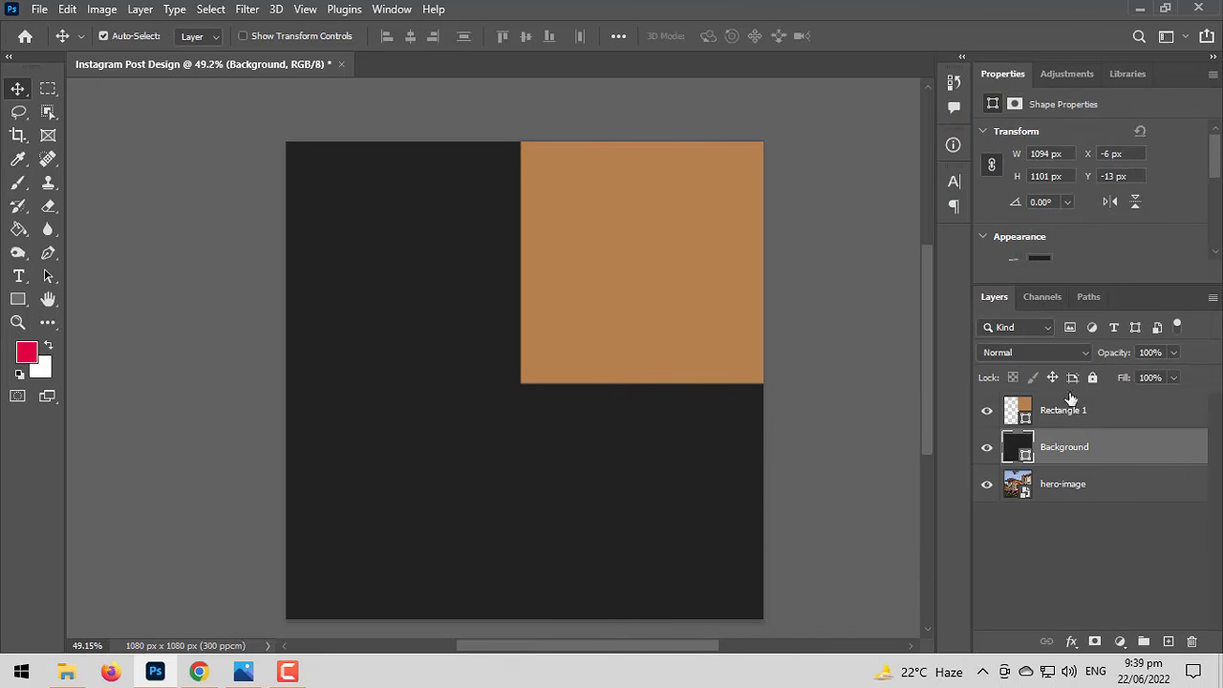
{"action": "left_click", "coordinate": [1035, 352]}
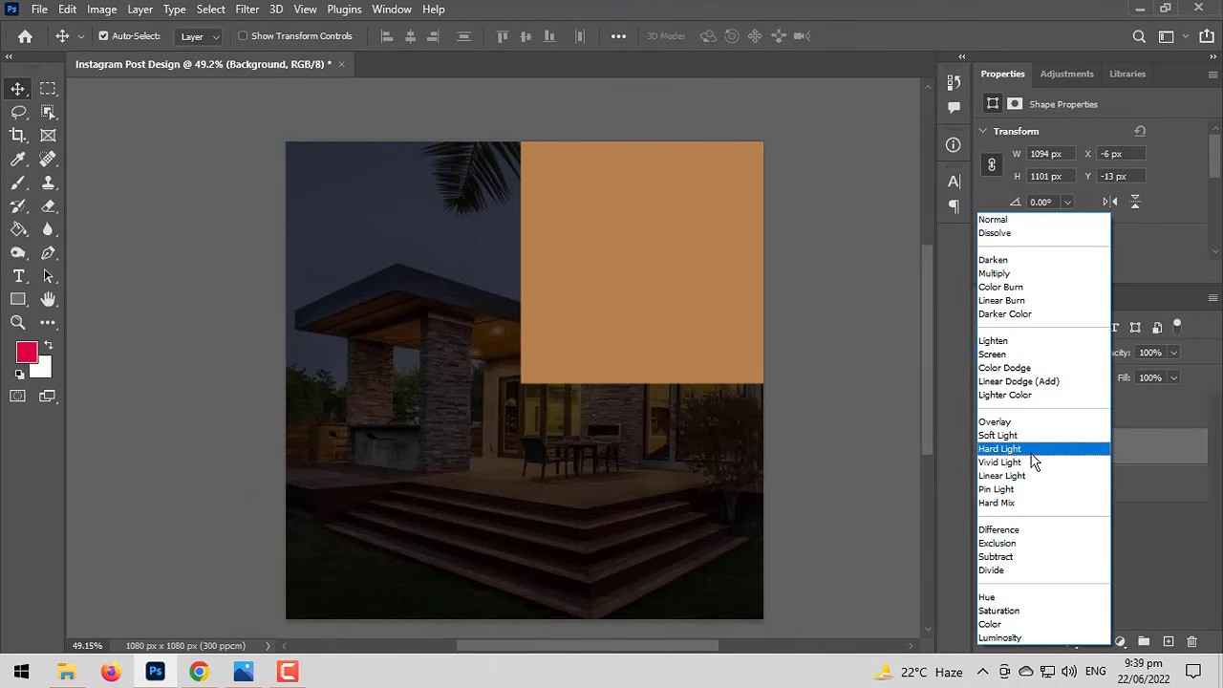
{"action": "left_click", "coordinate": [1032, 449]}
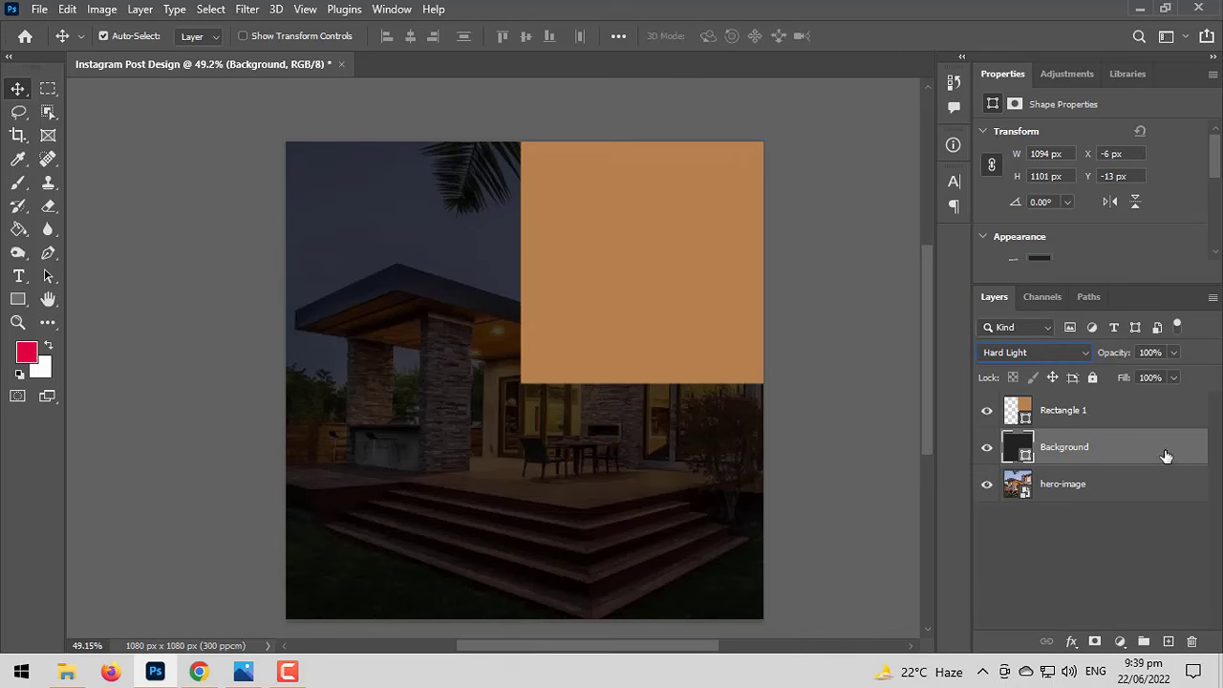
{"action": "left_click", "coordinate": [1053, 422]}
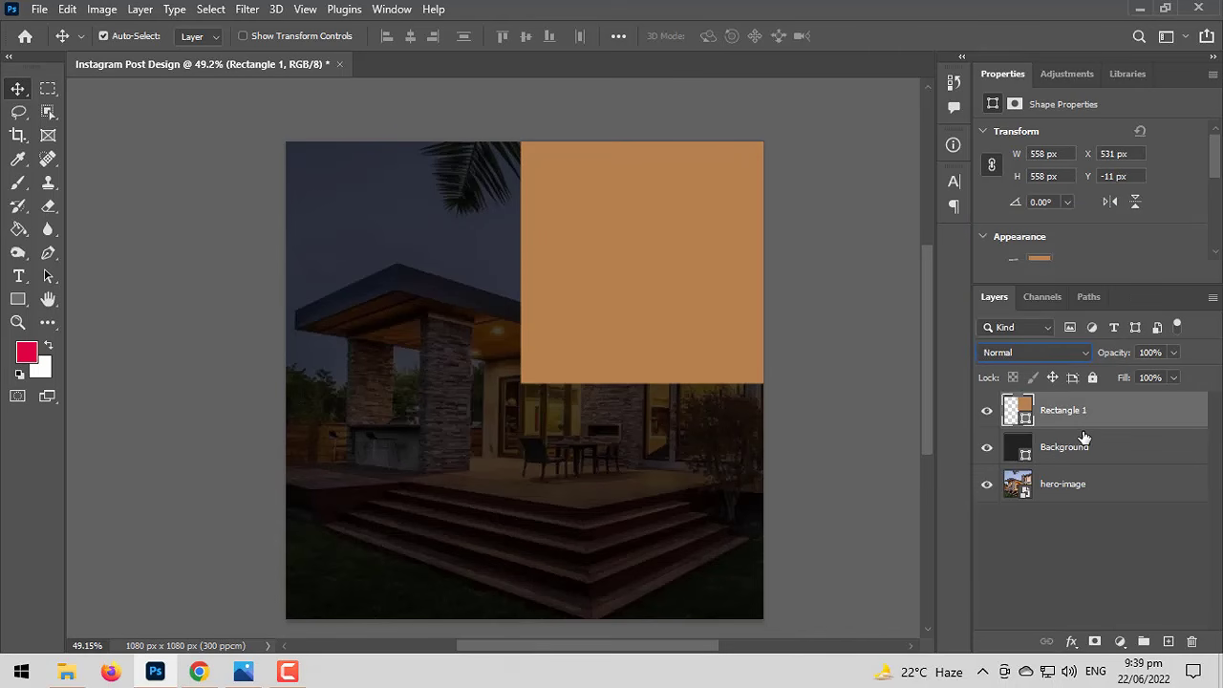
Try clipping a duplicate of the hero-image layer to Rectangle 1, and delete the duplicate.
{"action": "left_click", "coordinate": [1086, 445]}
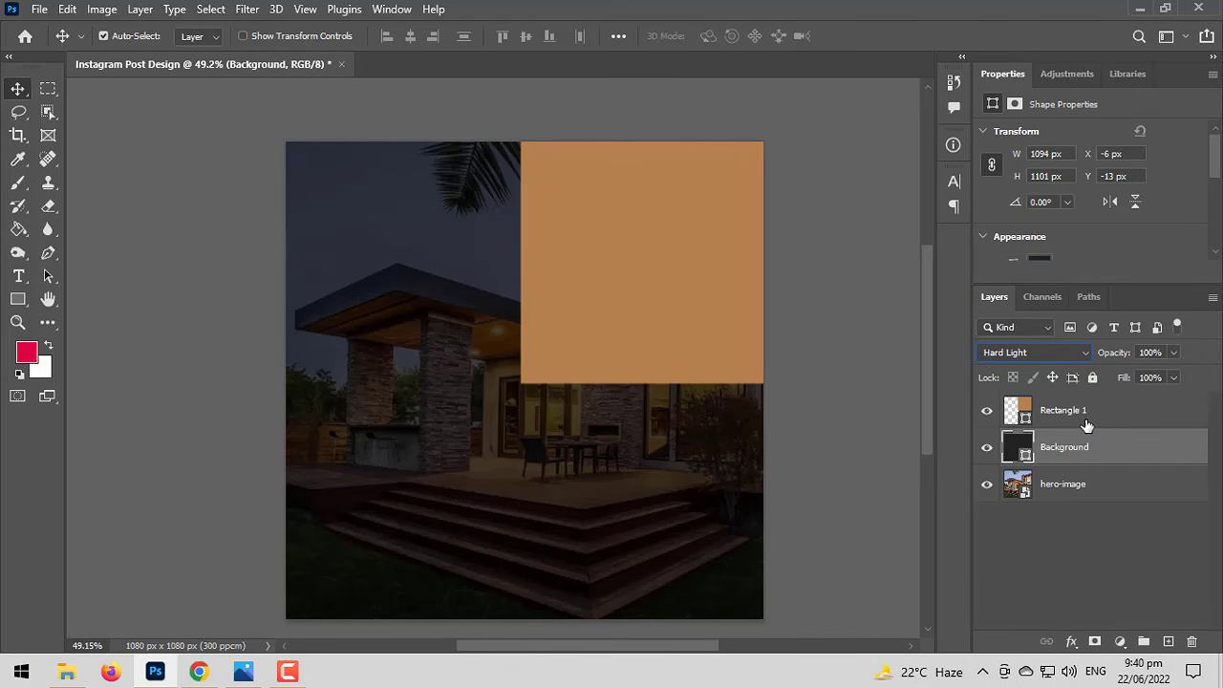
{"action": "left_click", "coordinate": [1100, 418]}
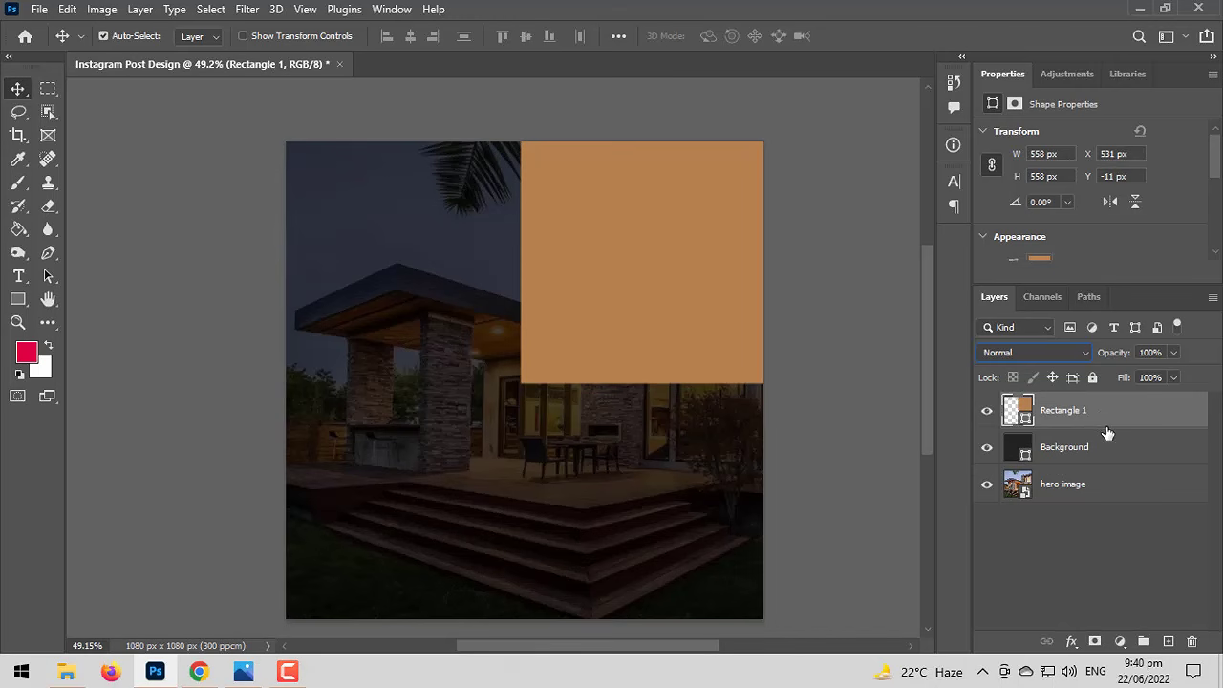
{"action": "left_click", "coordinate": [1107, 483]}
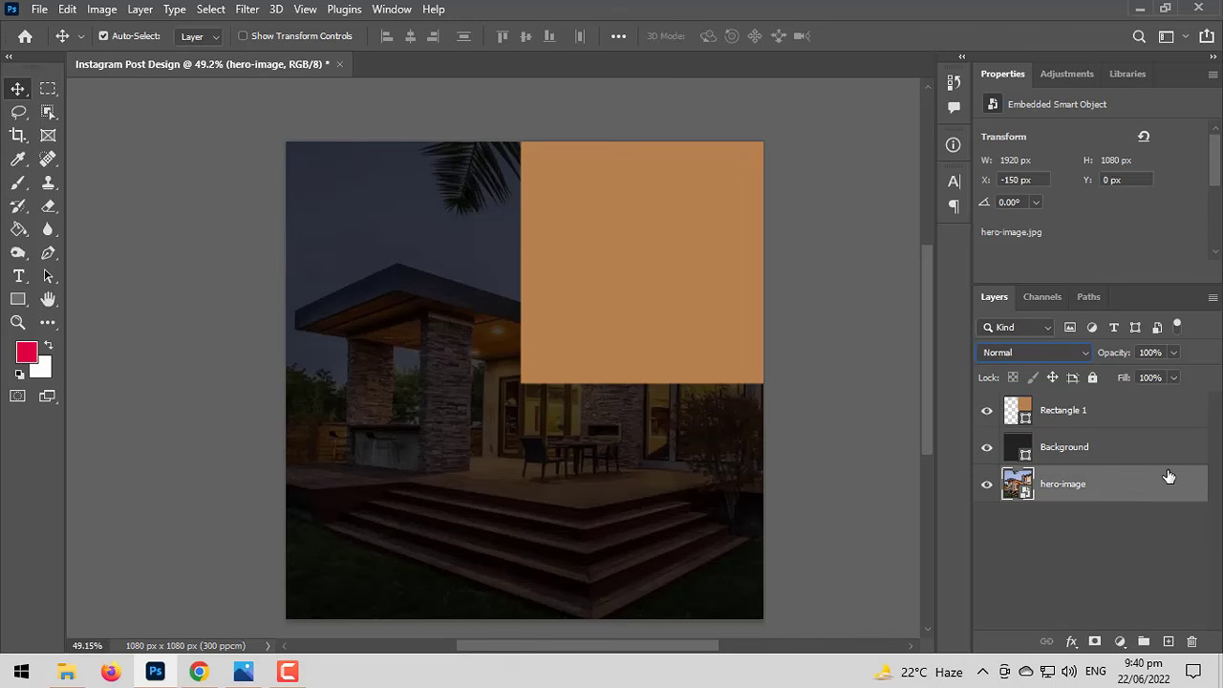
{"action": "left_click_drag", "start_coordinate": [1101, 489], "coordinate": [1104, 411]}
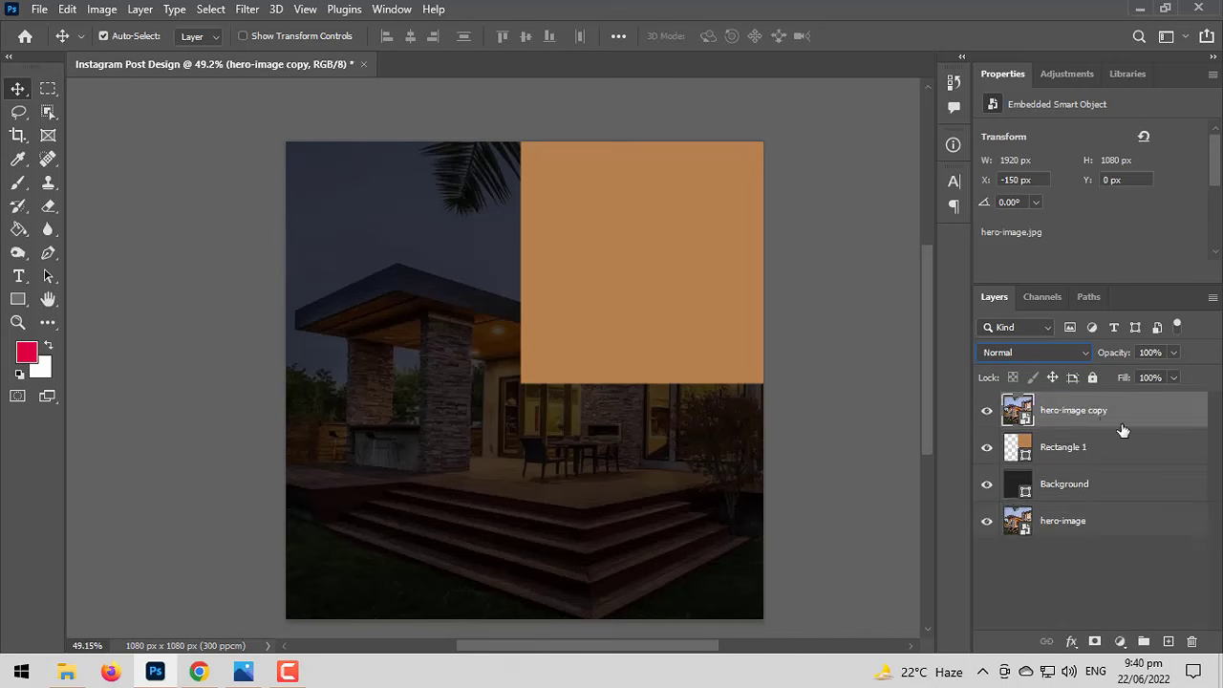
{"action": "left_click", "coordinate": [1059, 429], "text": "alt"}
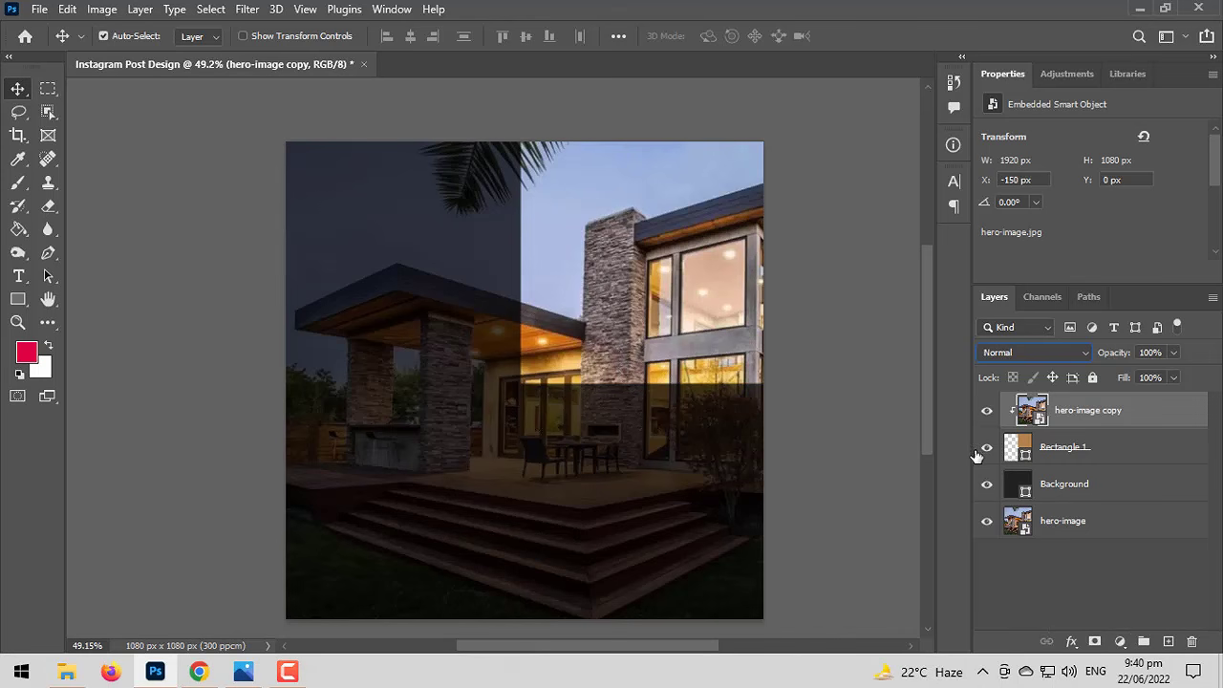
{"action": "left_click", "coordinate": [988, 411]}
{"action": "key", "text": "Delete"}
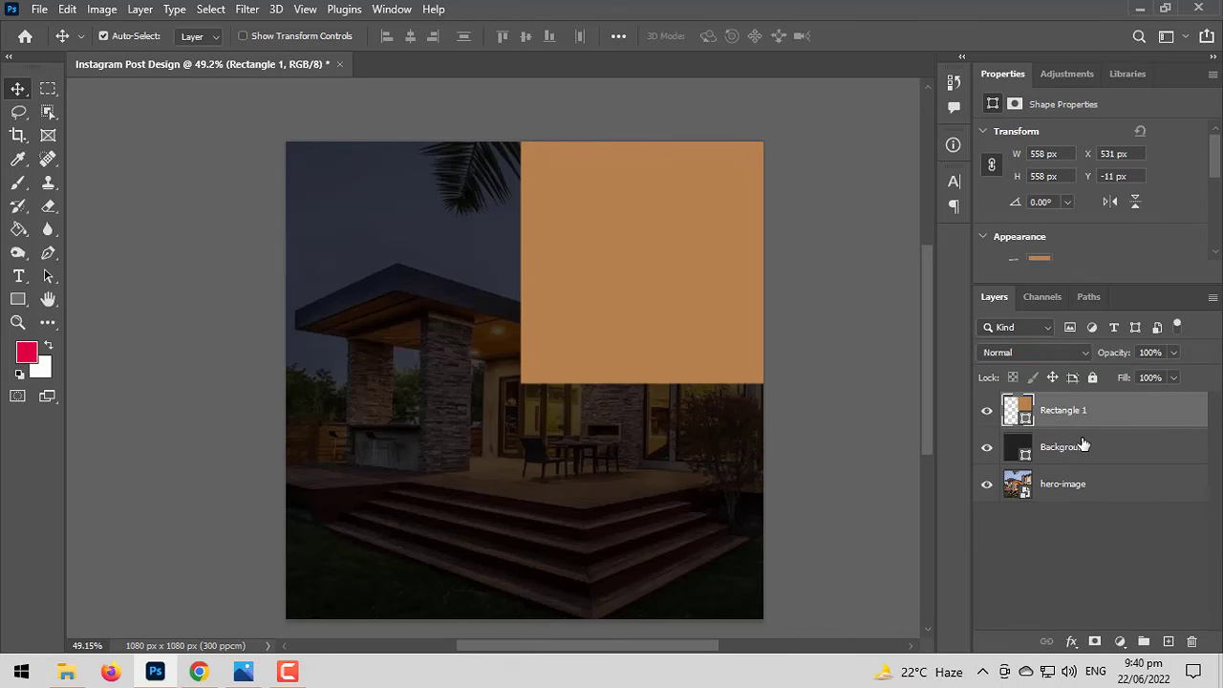
Hide Rectangle 1 and draw a bowed Pen tool curve from the canvas's top edge to the lower part of its right edge.
{"action": "left_click", "coordinate": [991, 412]}
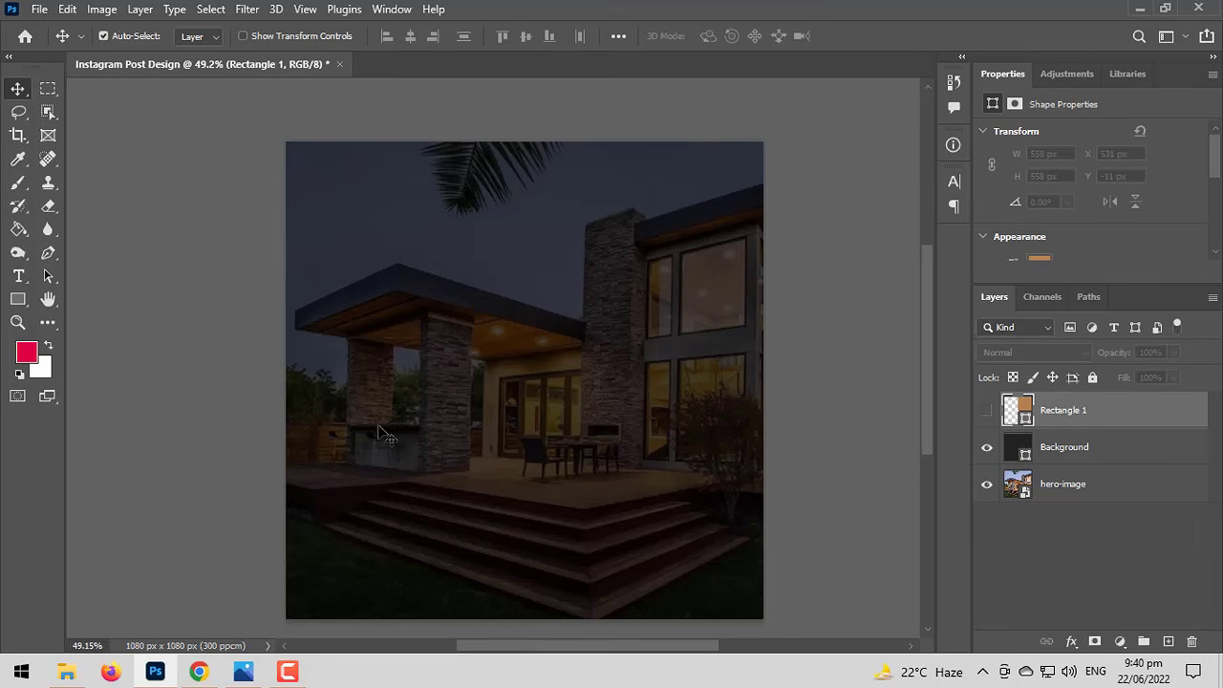
{"action": "scroll", "coordinate": [387, 437], "scroll_direction": "down", "scroll_amount": 1}
{"action": "scroll", "coordinate": [390, 435], "scroll_direction": "up", "scroll_amount": 2}
{"action": "left_click_drag", "start_coordinate": [385, 418], "coordinate": [346, 415]}
{"action": "scroll", "coordinate": [345, 415], "scroll_direction": "down", "scroll_amount": 2}
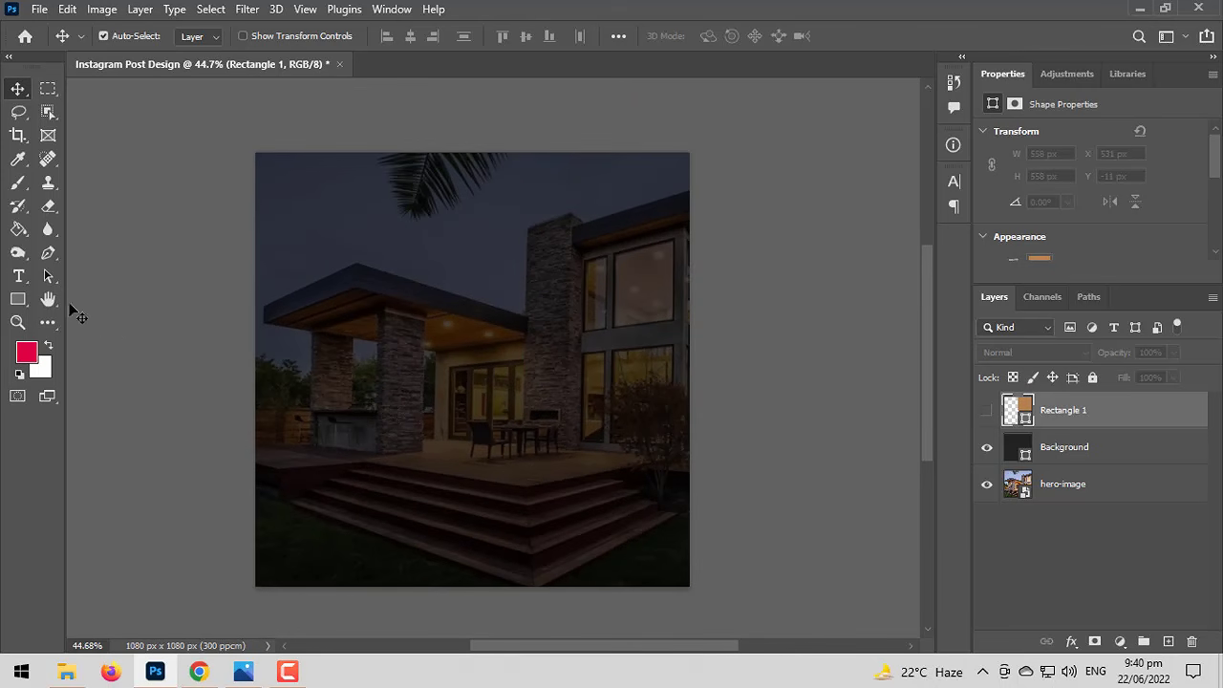
{"action": "left_click", "coordinate": [48, 254]}
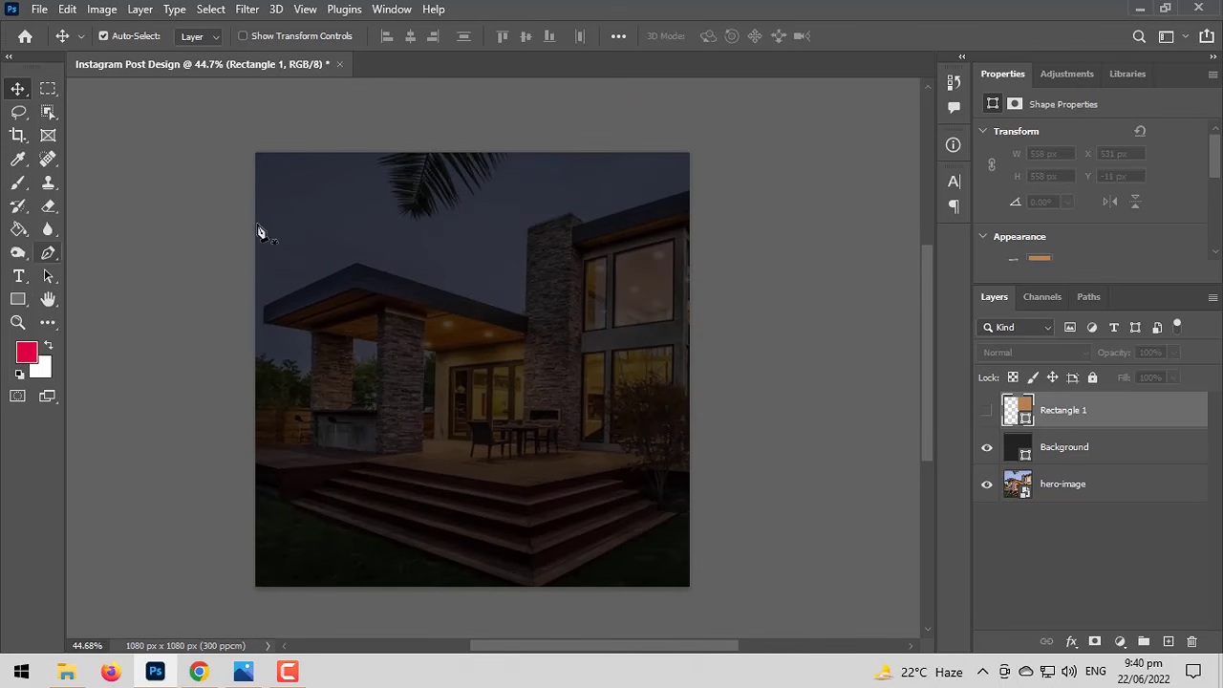
{"action": "left_click", "coordinate": [386, 155]}
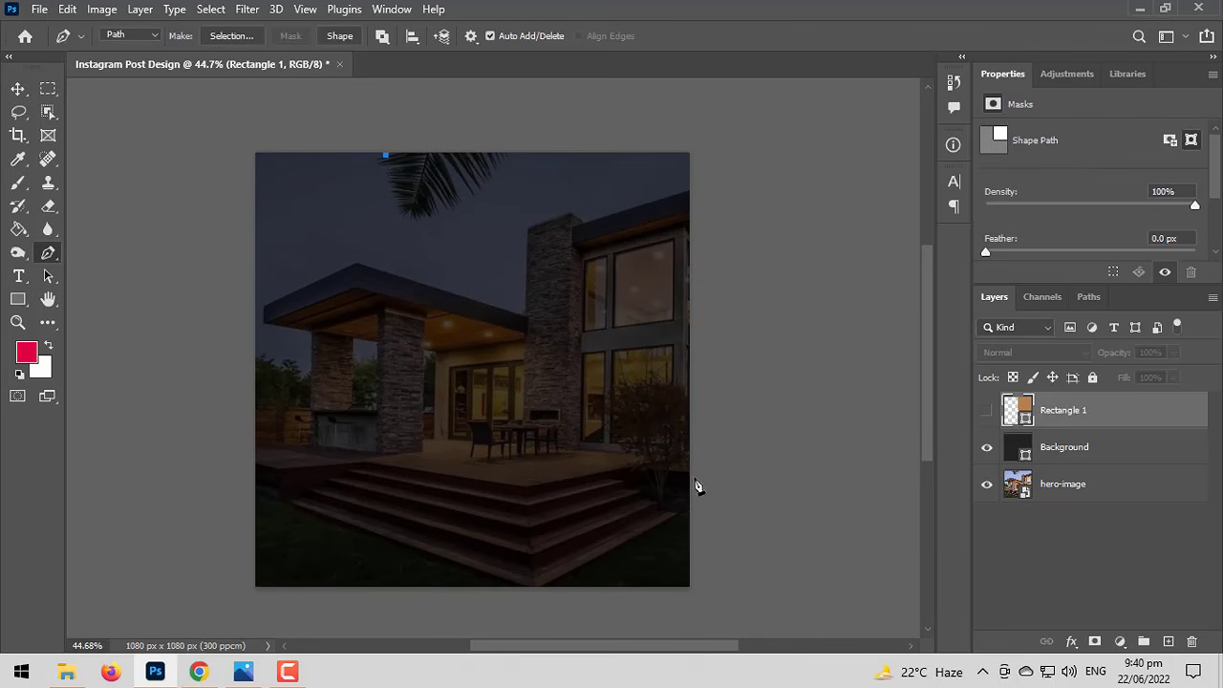
{"action": "left_click_drag", "start_coordinate": [691, 489], "coordinate": [823, 455]}
{"action": "left_click_drag", "start_coordinate": [552, 505], "coordinate": [672, 481]}
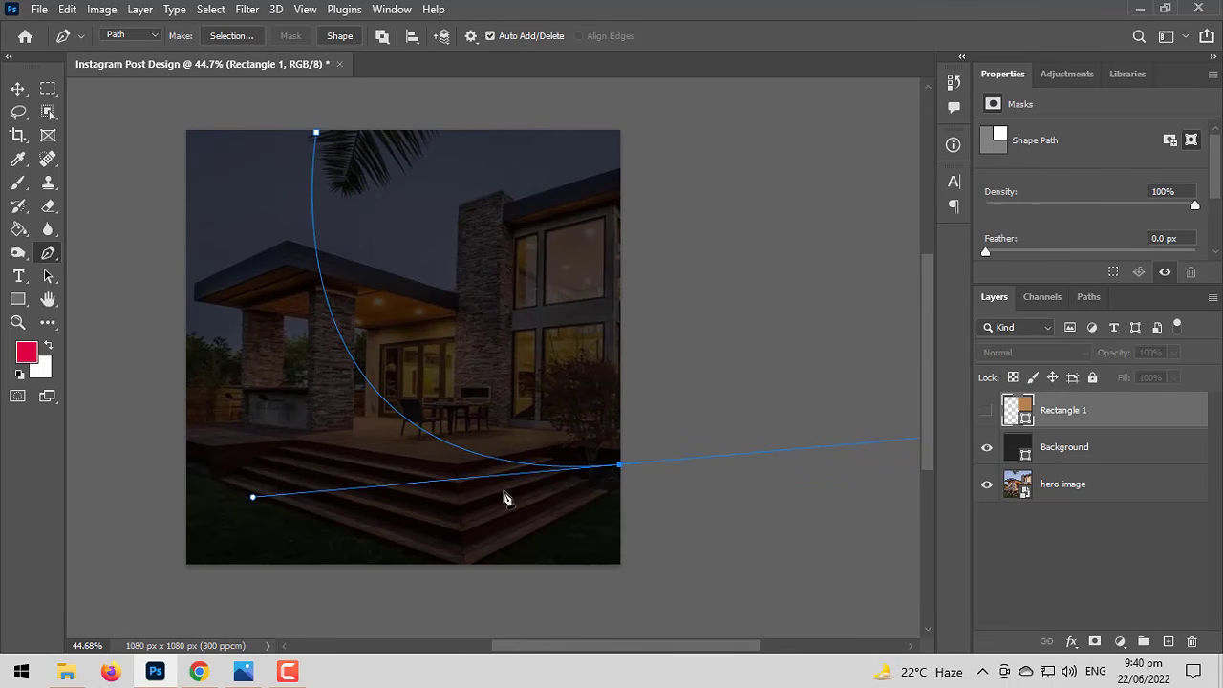
Remove the curve's outgoing handle and close the path around the outside of the canvas's upper-right corner.
{"action": "left_click", "coordinate": [621, 468], "text": "alt"}
{"action": "left_click", "coordinate": [676, 480], "text": "shift"}
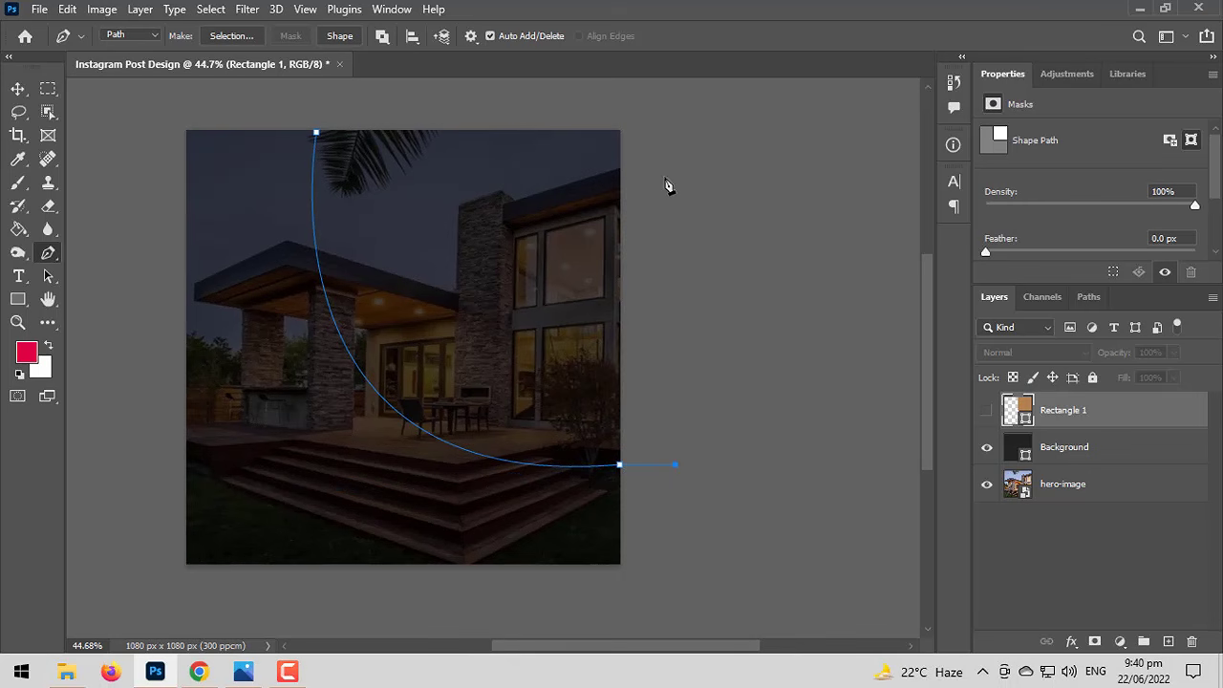
{"action": "left_click_drag", "start_coordinate": [675, 131], "coordinate": [607, 105]}
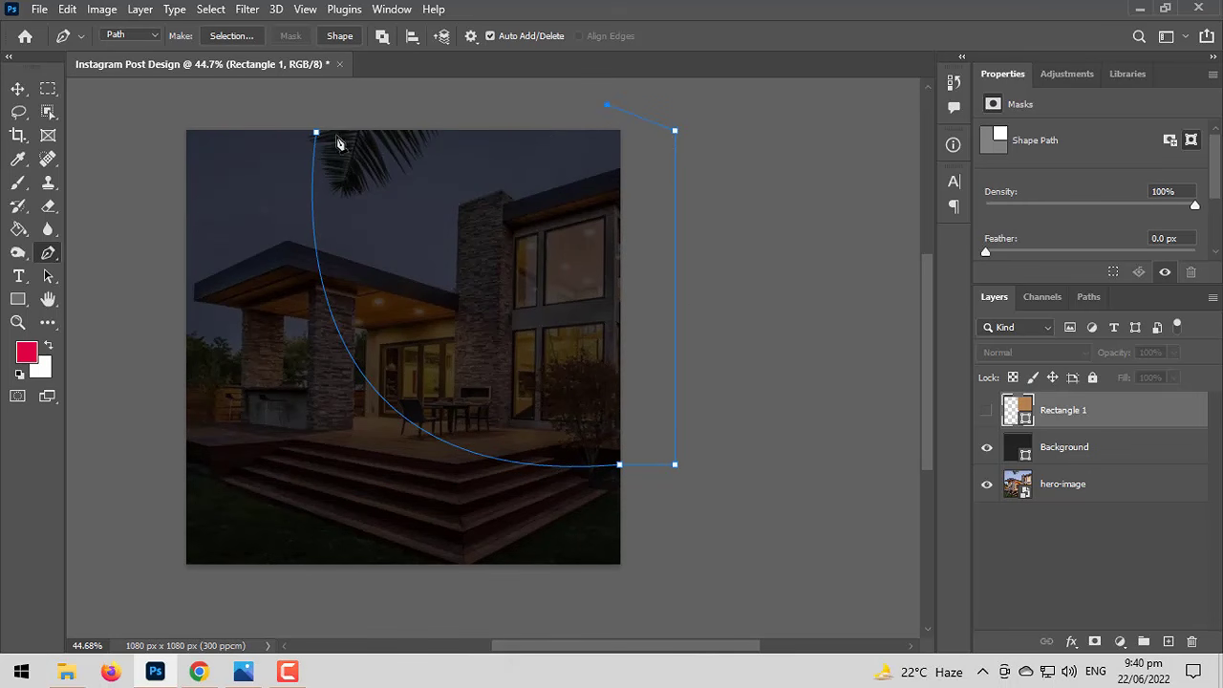
{"action": "left_click_drag", "start_coordinate": [319, 132], "coordinate": [322, 134]}
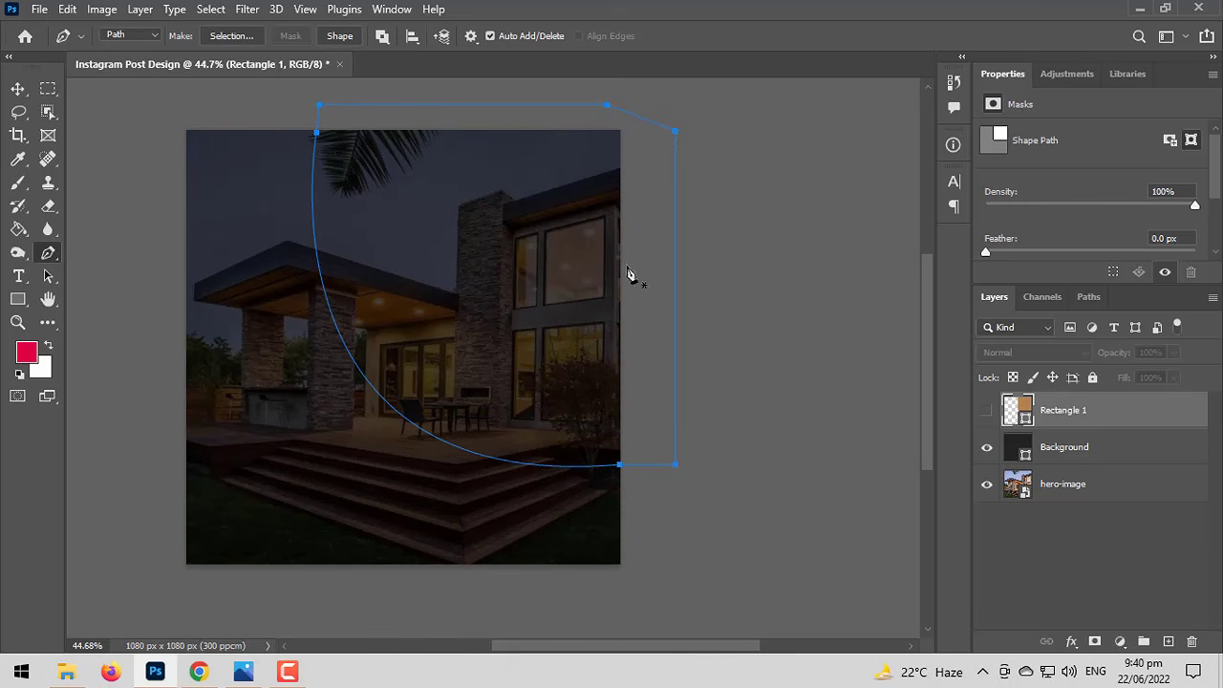
Fill the closed path with a Solid Color layer and set its colour to ffffff.
{"action": "left_click", "coordinate": [1120, 641]}
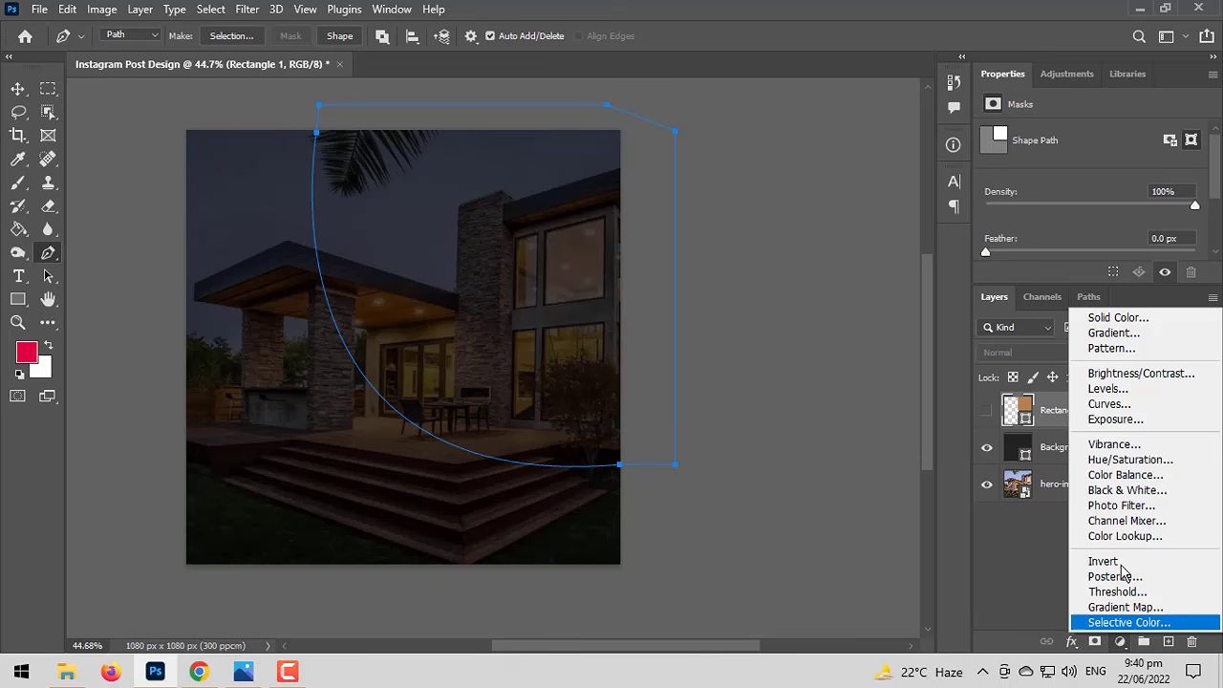
{"action": "left_click", "coordinate": [1117, 317]}
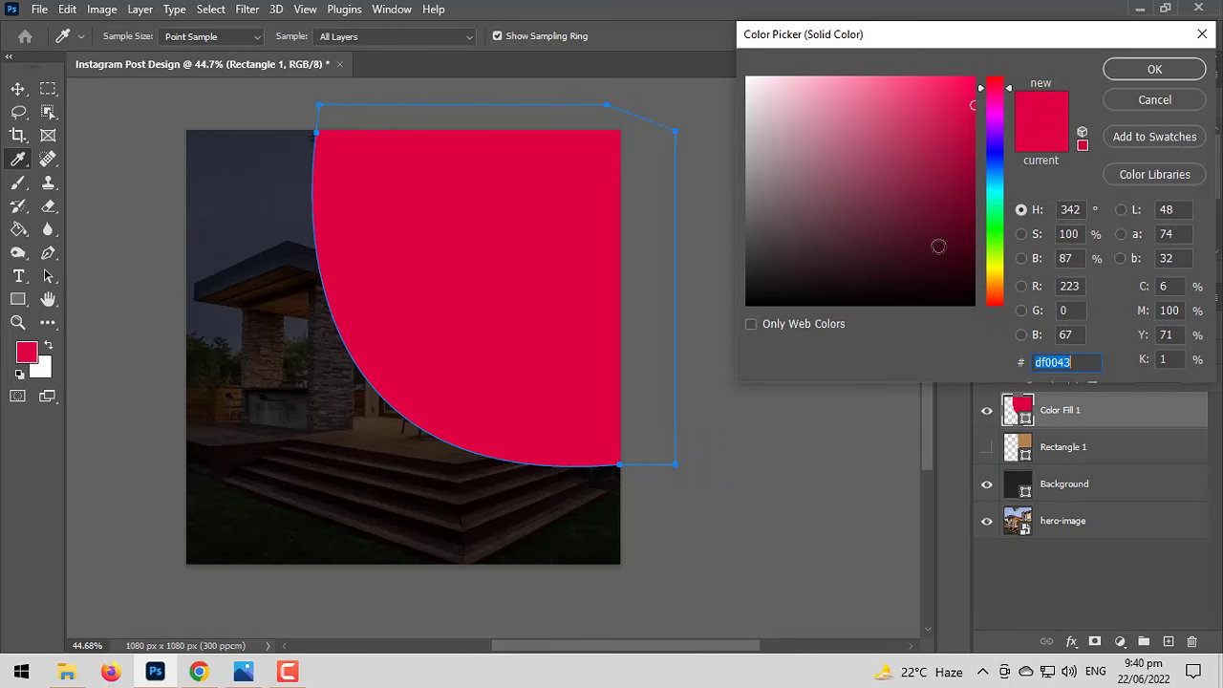
{"action": "left_click", "coordinate": [1168, 76]}
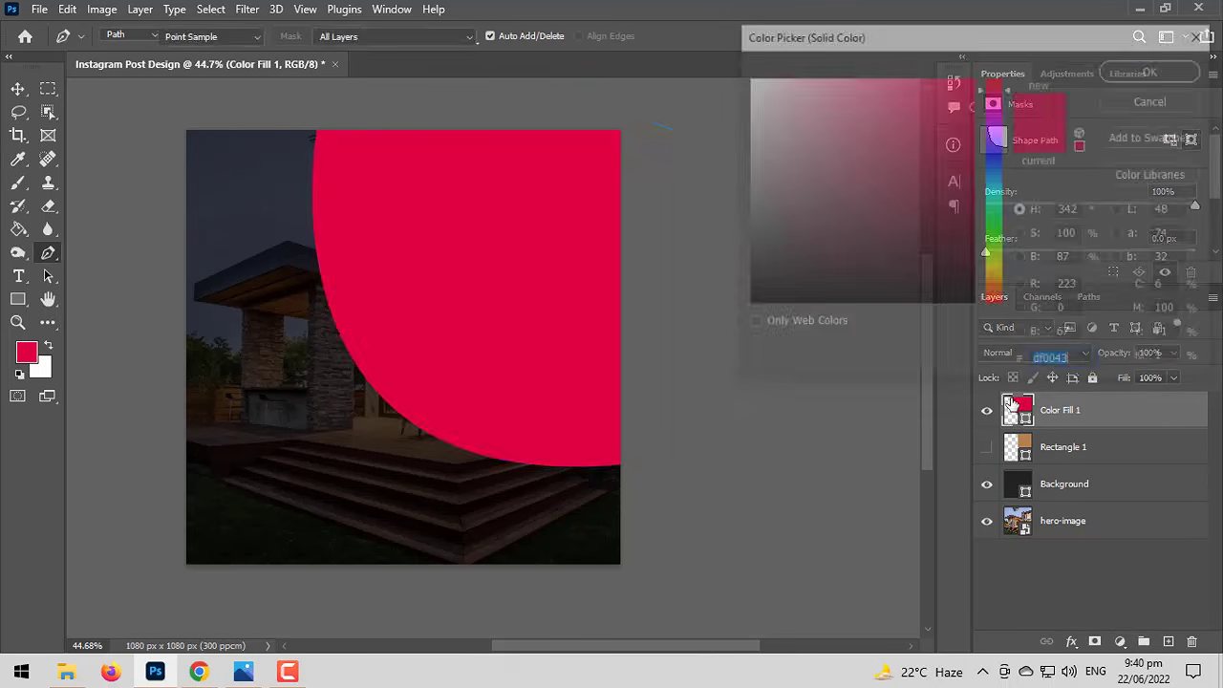
{"action": "type", "text": "ffffff"}
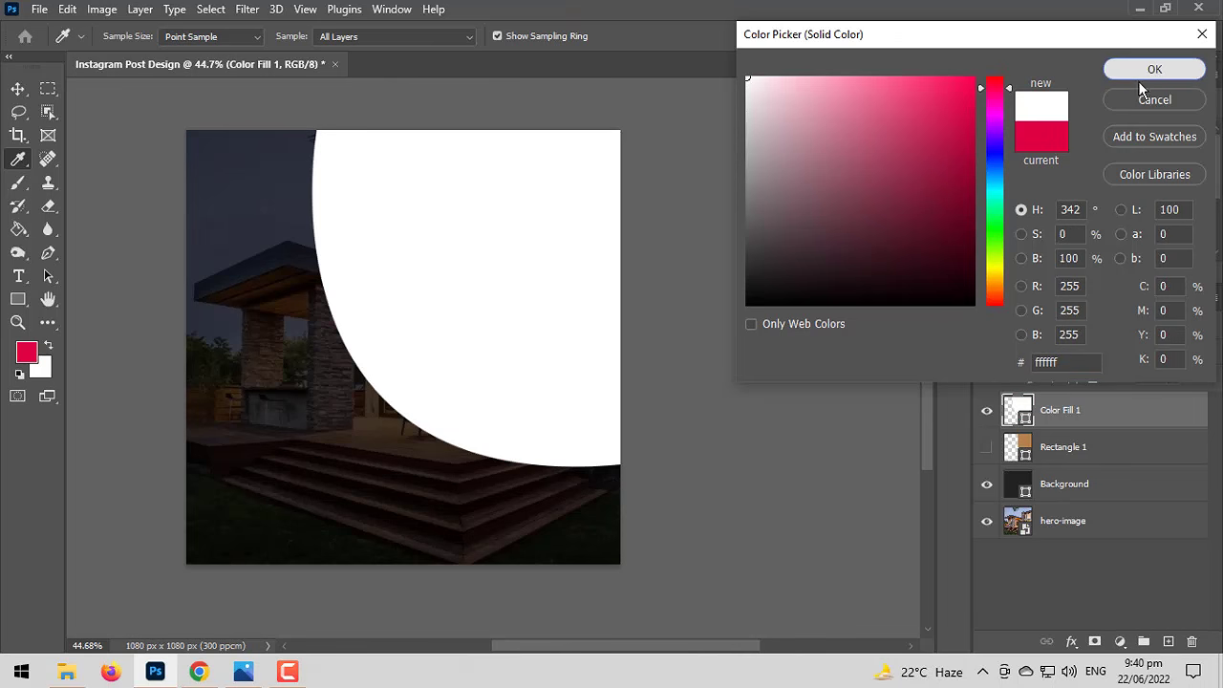
{"action": "left_click", "coordinate": [1140, 74]}
Duplicate hero-image above Color Fill 1 and clip the copy to the white curved shape.
{"action": "left_click", "coordinate": [1080, 487]}
{"action": "left_click", "coordinate": [1071, 521]}
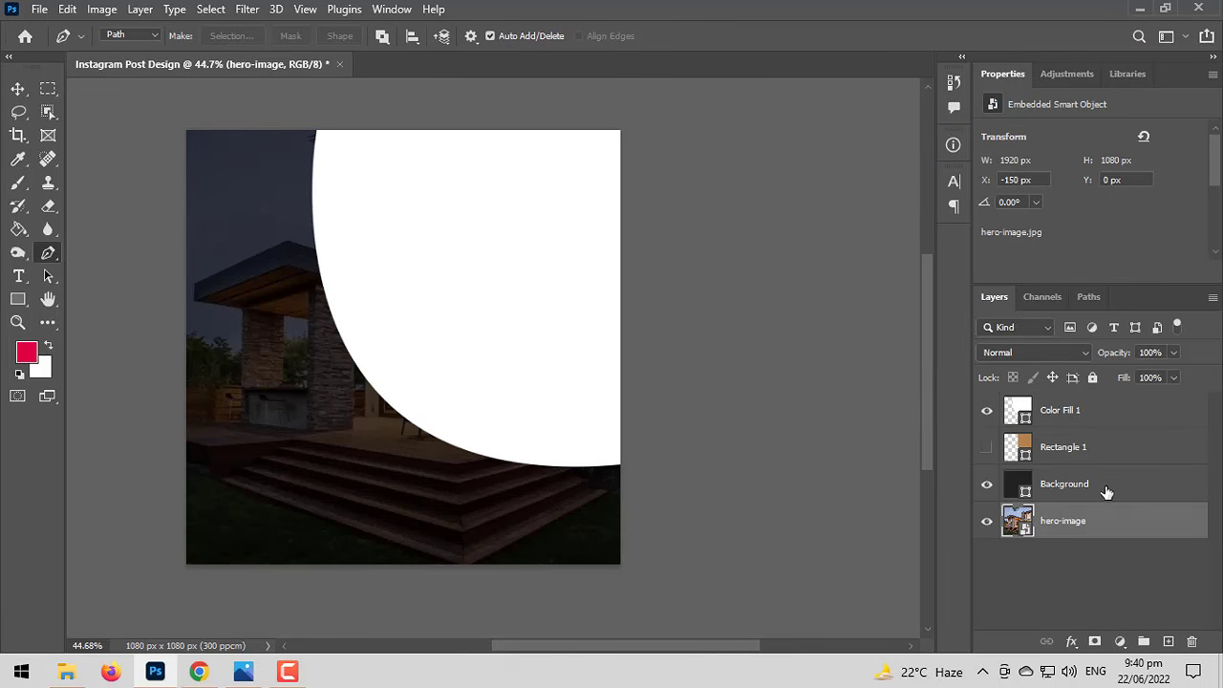
{"action": "double_click", "coordinate": [1102, 519]}
{"action": "key", "text": "Escape"}
{"action": "left_click_drag", "start_coordinate": [1075, 507], "coordinate": [1081, 410]}
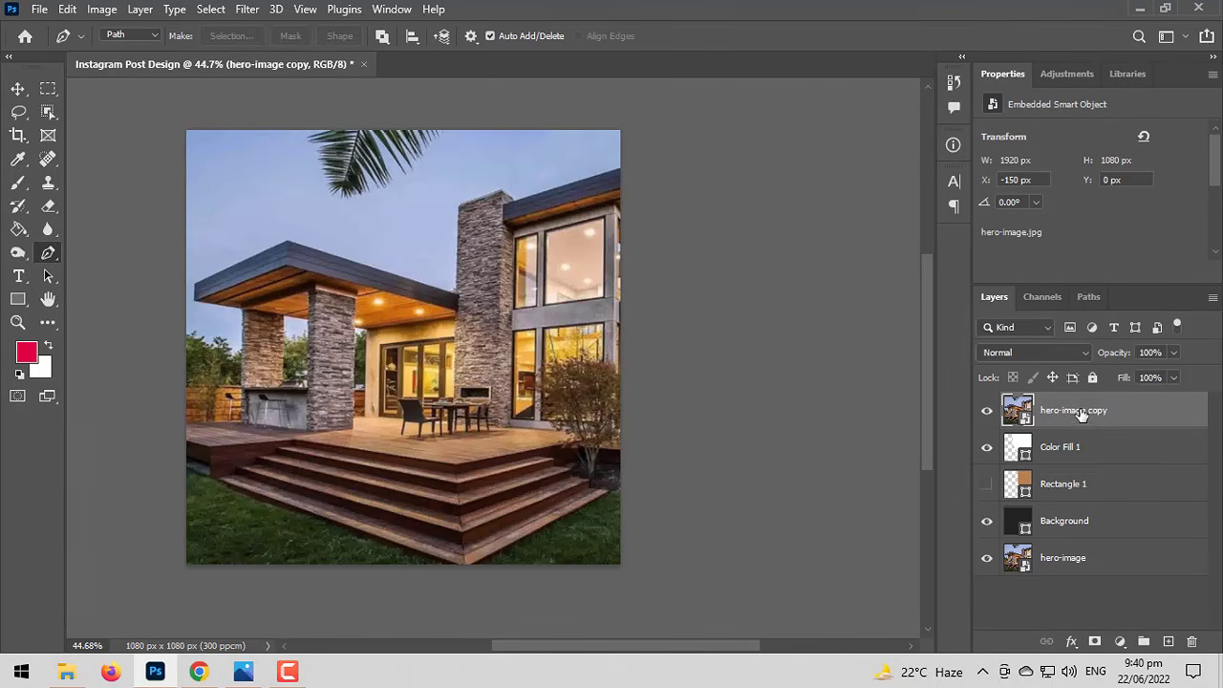
{"action": "left_click", "coordinate": [1068, 430], "text": "alt"}
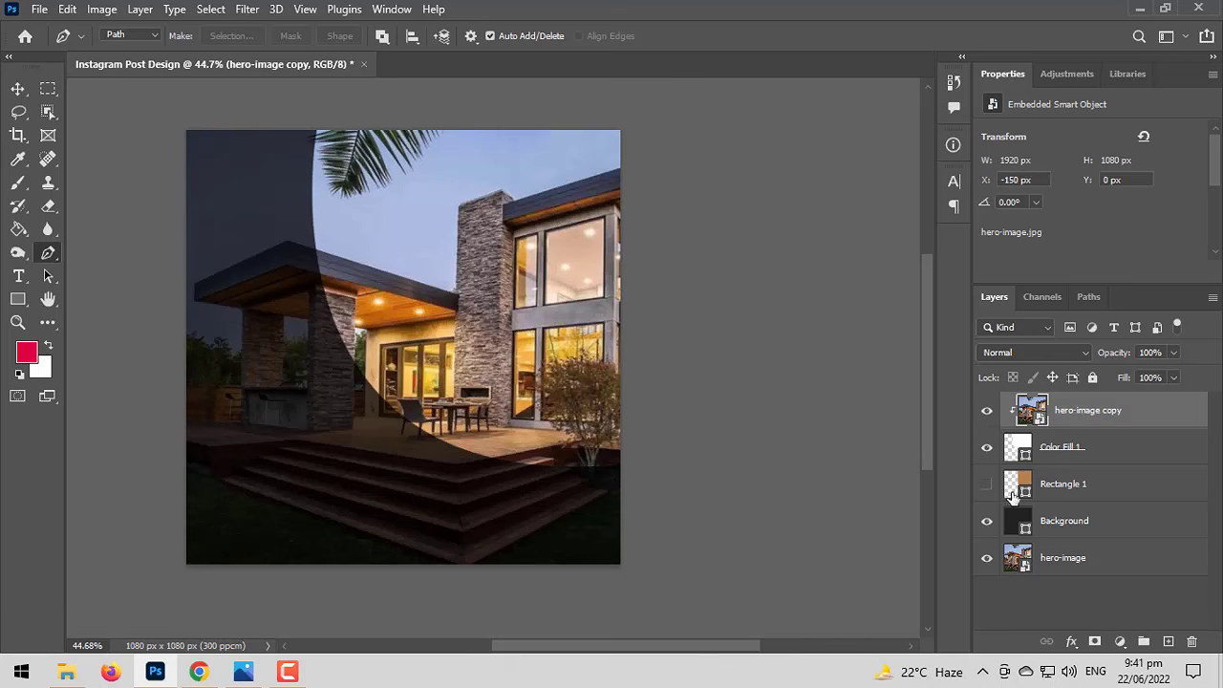
{"action": "left_click", "coordinate": [1144, 579]}
{"action": "left_click", "coordinate": [1132, 421]}
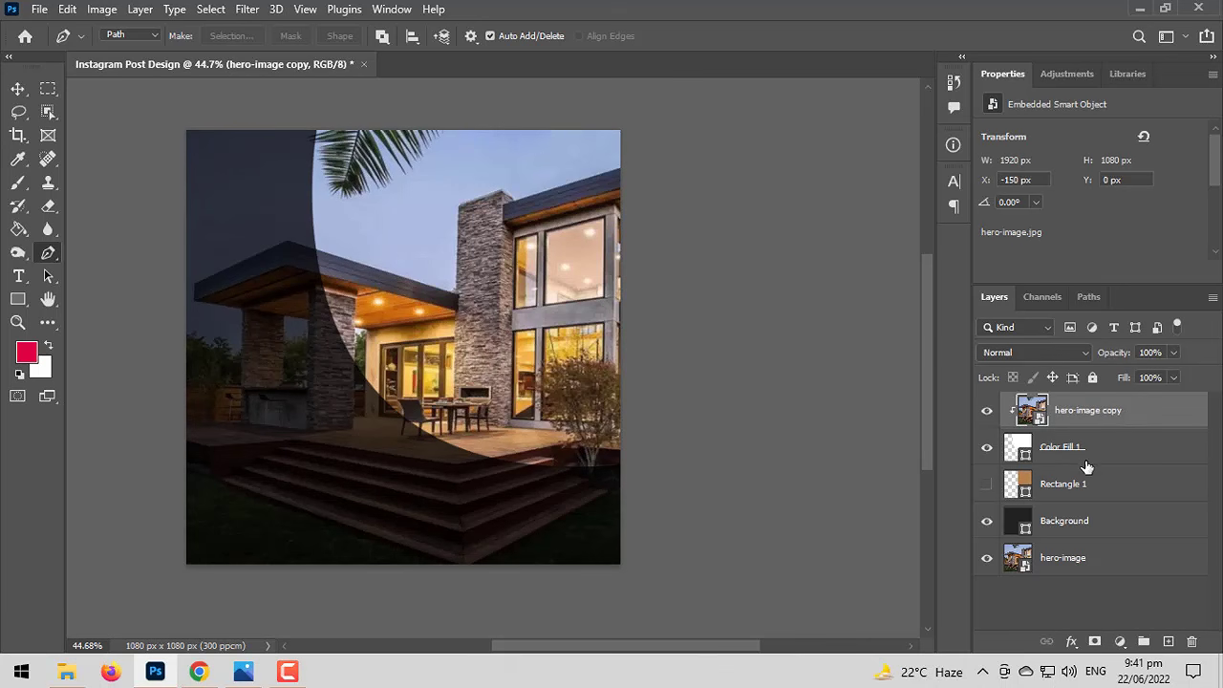
With Rectangle 1 selected, draw a second Pen curve from the bright area's top-left point to the canvas's right edge, above the area's lower end.
{"action": "left_click", "coordinate": [1002, 495]}
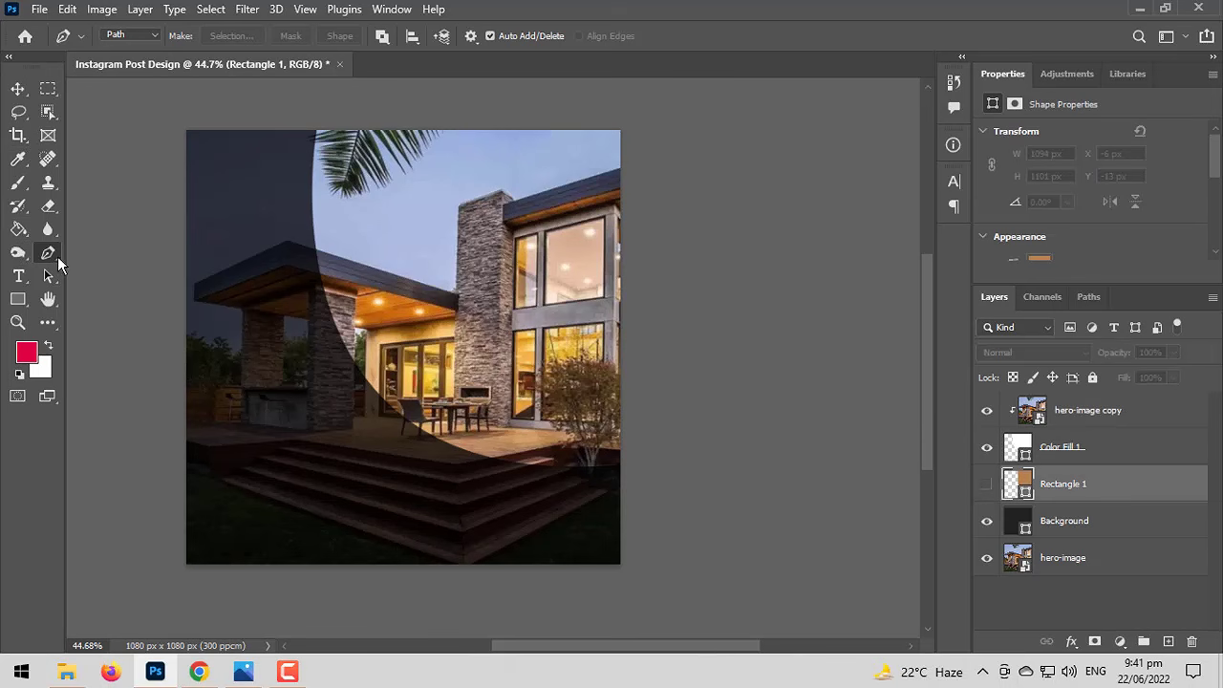
{"action": "left_click", "coordinate": [316, 133]}
{"action": "left_click_drag", "start_coordinate": [618, 411], "coordinate": [732, 354]}
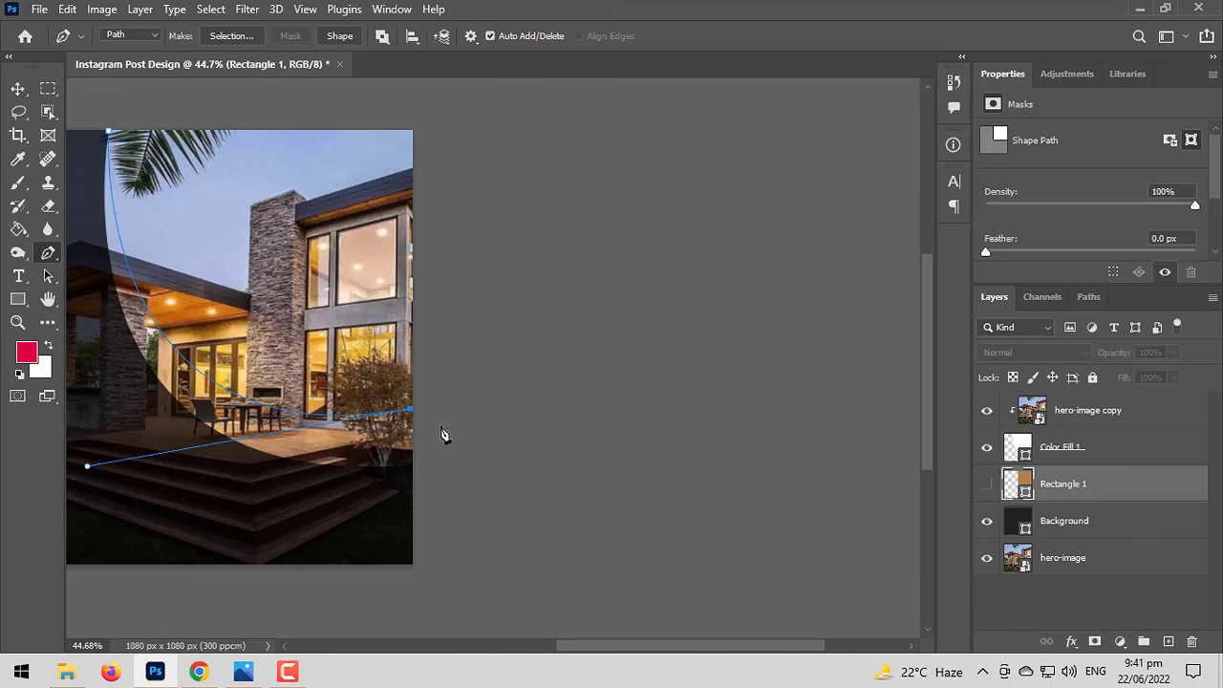
{"action": "left_click_drag", "start_coordinate": [483, 414], "coordinate": [603, 402]}
{"action": "left_click_drag", "start_coordinate": [557, 437], "coordinate": [638, 413]}
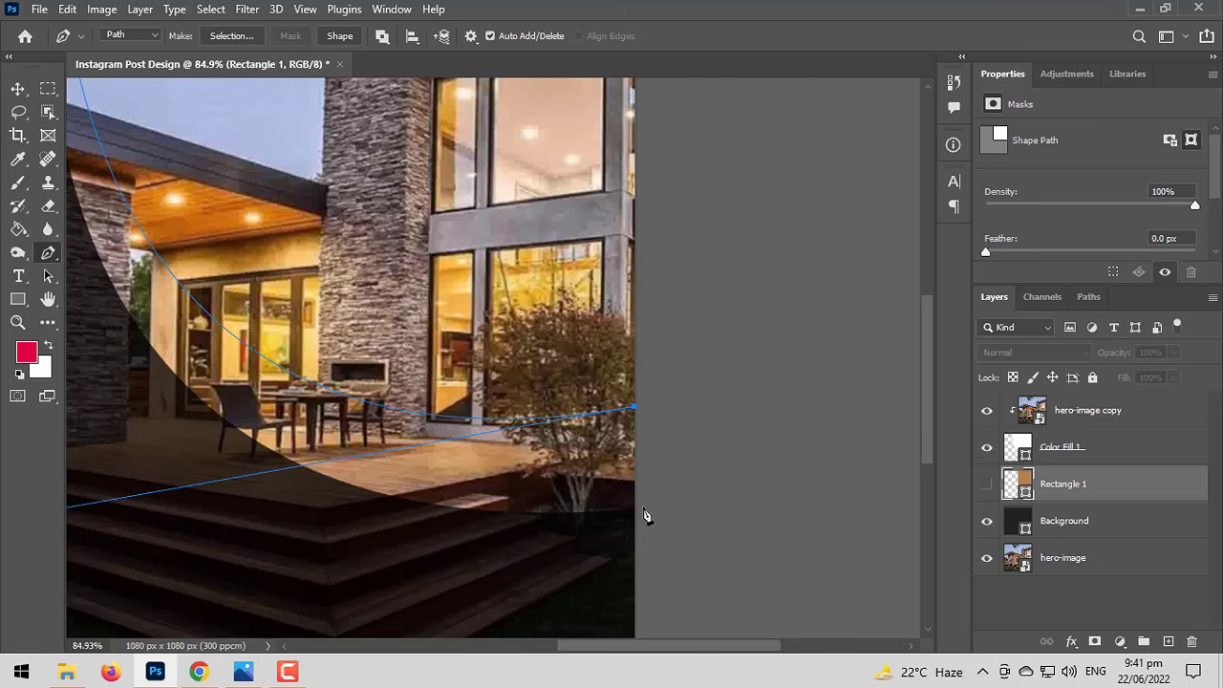
Try closing the path through a lower right-edge anchor and bending the closing segment outward with an added anchor, and undo the bend.
{"action": "scroll", "coordinate": [590, 530], "scroll_direction": "down", "scroll_amount": 4}
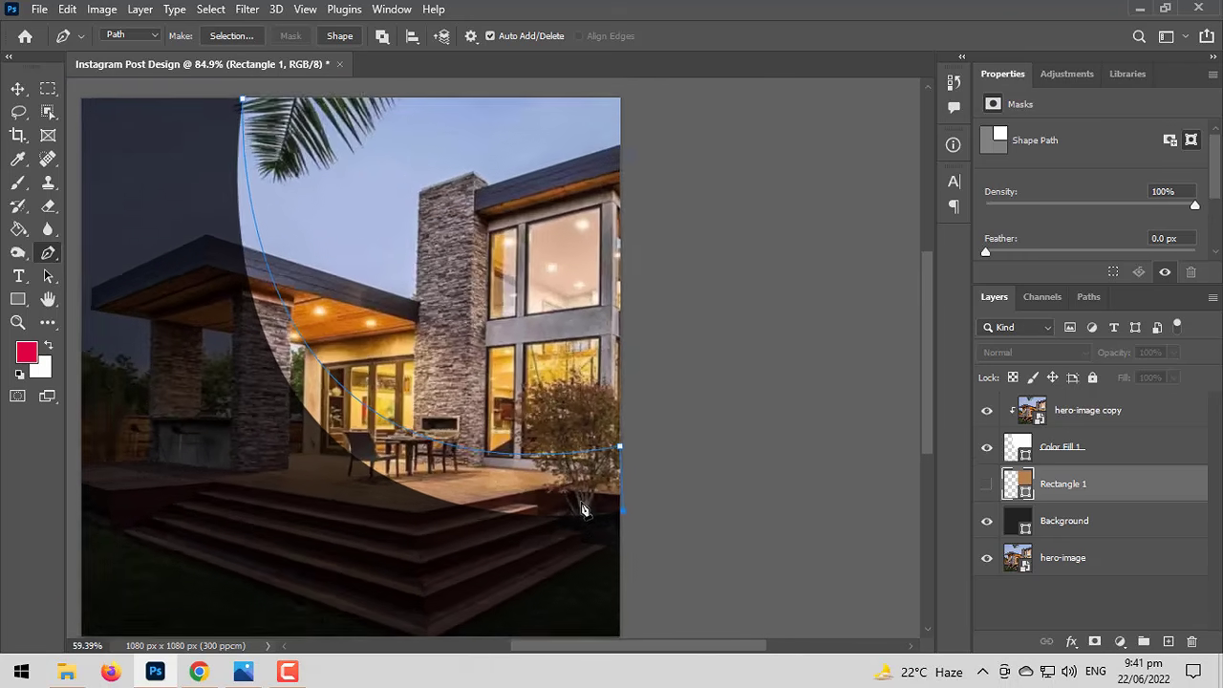
{"action": "left_click", "coordinate": [366, 240]}
{"action": "left_click", "coordinate": [489, 375]}
{"action": "left_click_drag", "start_coordinate": [484, 394], "coordinate": [406, 462]}
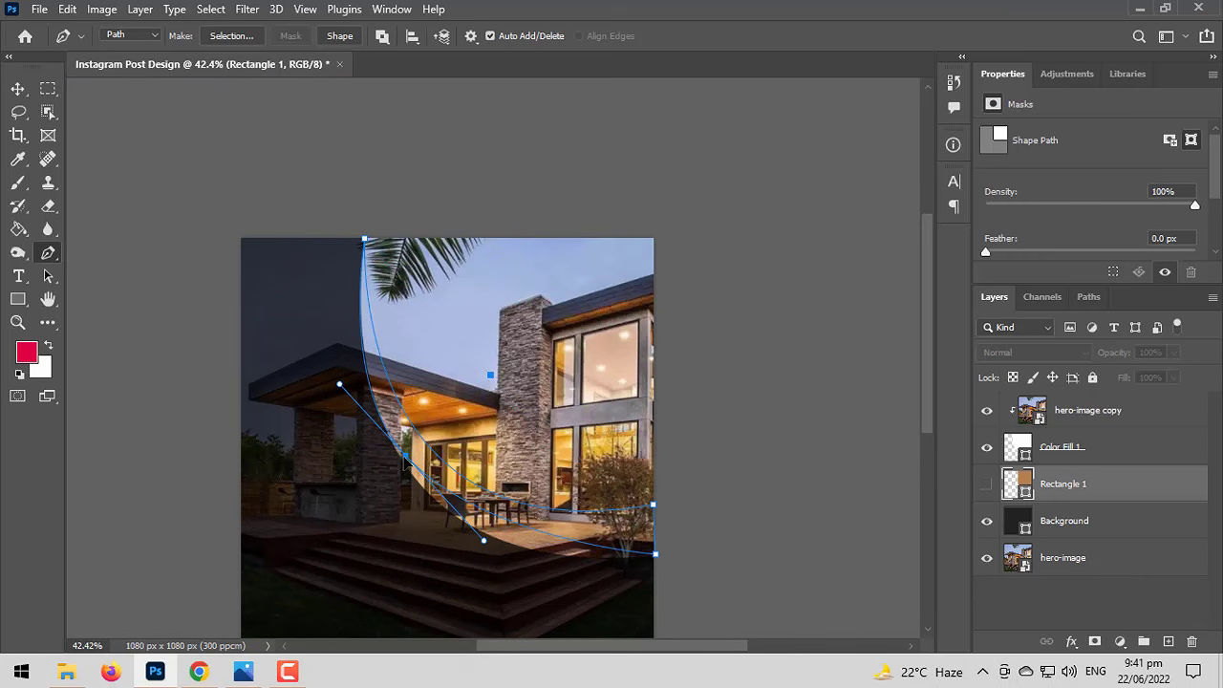
{"action": "left_click_drag", "start_coordinate": [484, 544], "coordinate": [568, 596]}
{"action": "key", "text": "ctrl+z"}
{"action": "key", "text": "ctrl+z"}
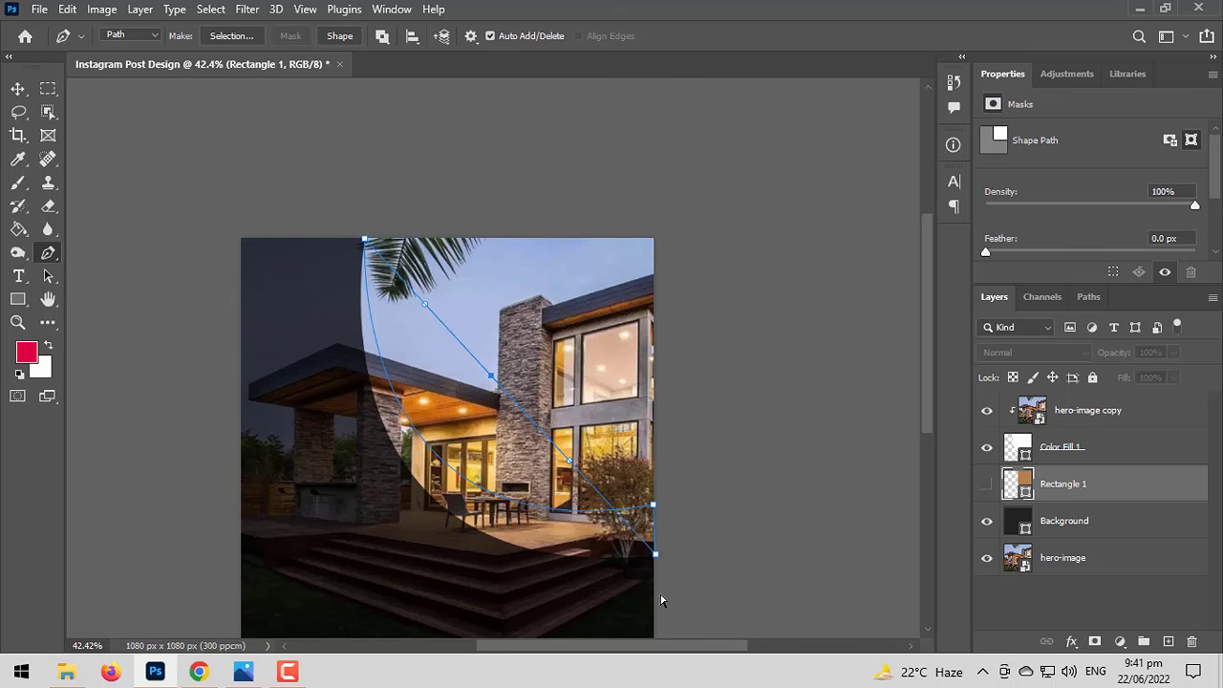
{"action": "key", "text": "ctrl+z"}
Try closing the path at its starting anchor with an outward curve, and undo the closure and the lower anchor.
{"action": "left_click_drag", "start_coordinate": [365, 242], "coordinate": [432, 125]}
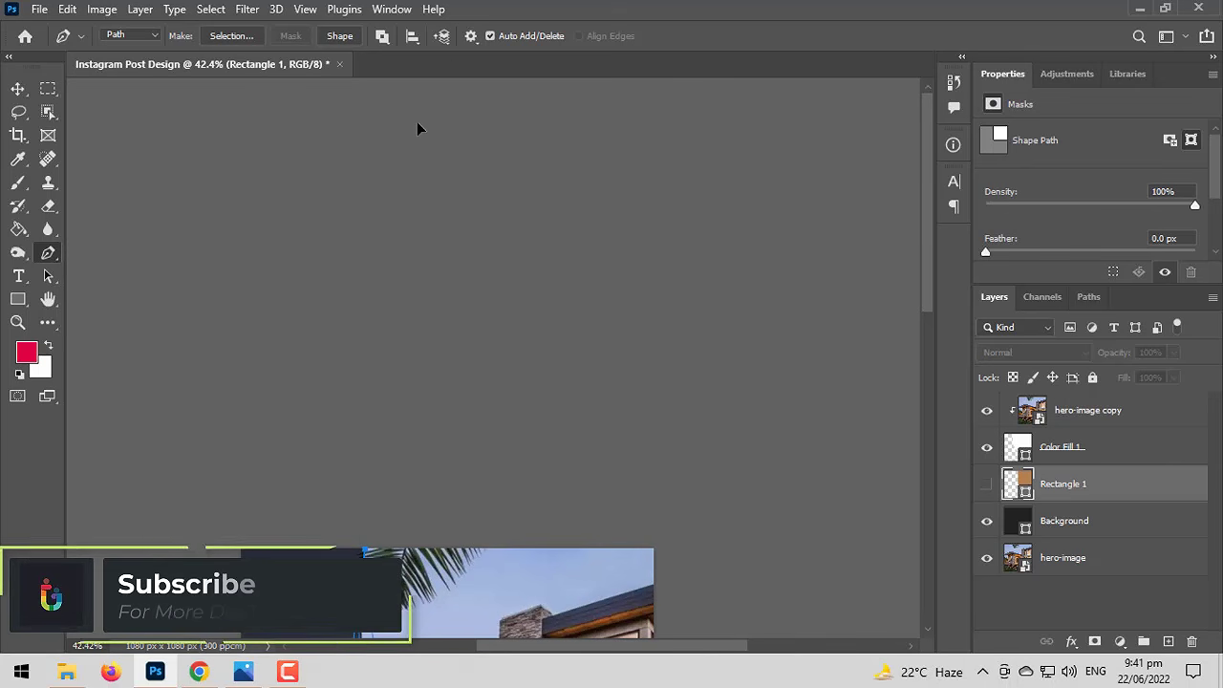
{"action": "left_click_drag", "start_coordinate": [440, 344], "coordinate": [480, 76]}
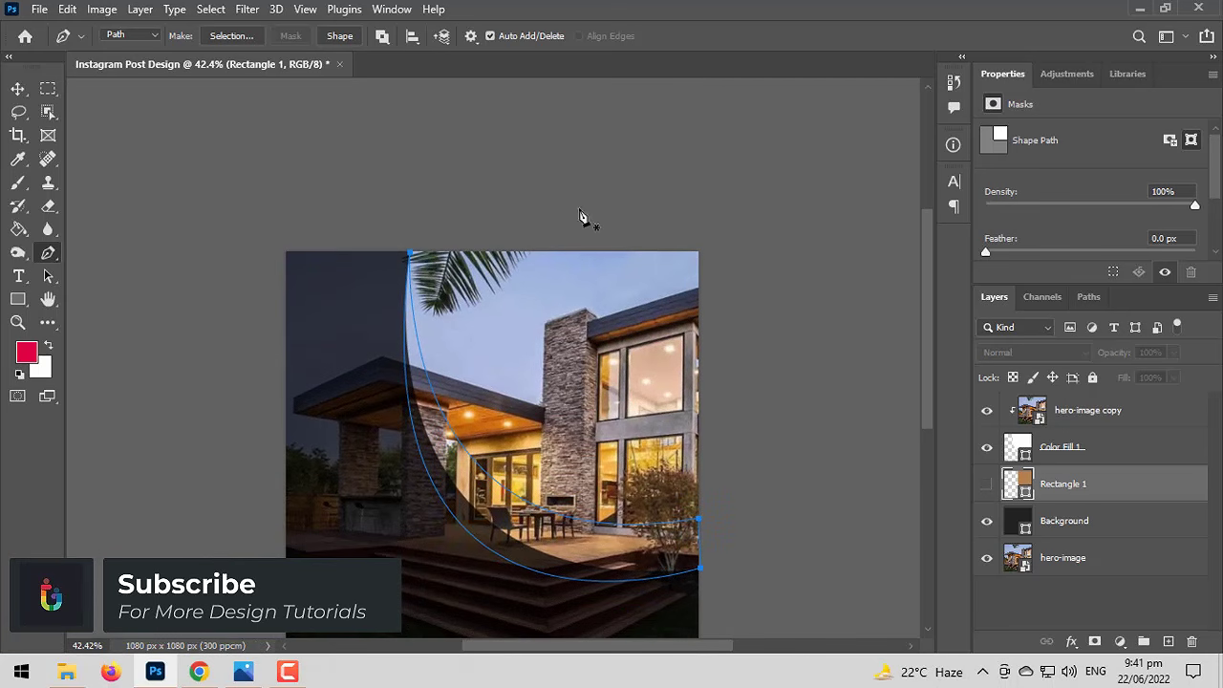
{"action": "scroll", "coordinate": [745, 549], "scroll_direction": "down", "scroll_amount": 3}
{"action": "key", "text": "ctrl+z"}
{"action": "key", "text": "ctrl+z"}
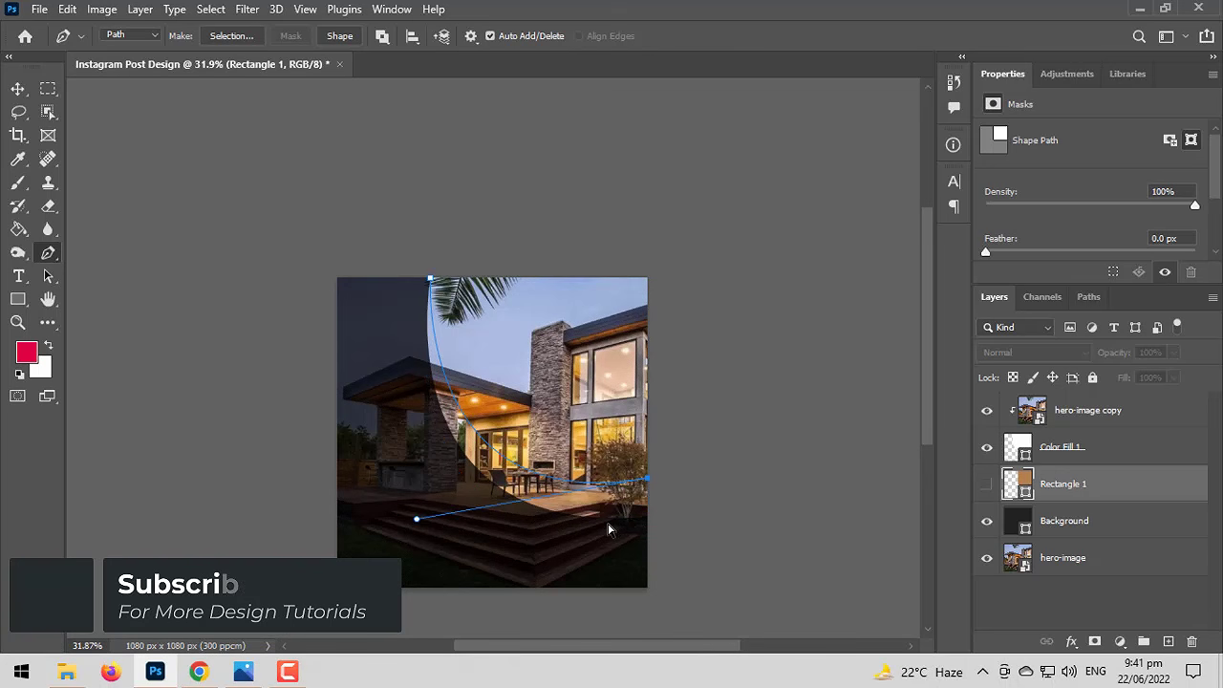
Add a lower anchor on the canvas's right edge, close the path with an outward curve to form a crescent, and show Rectangle 1.
{"action": "left_click", "coordinate": [648, 524]}
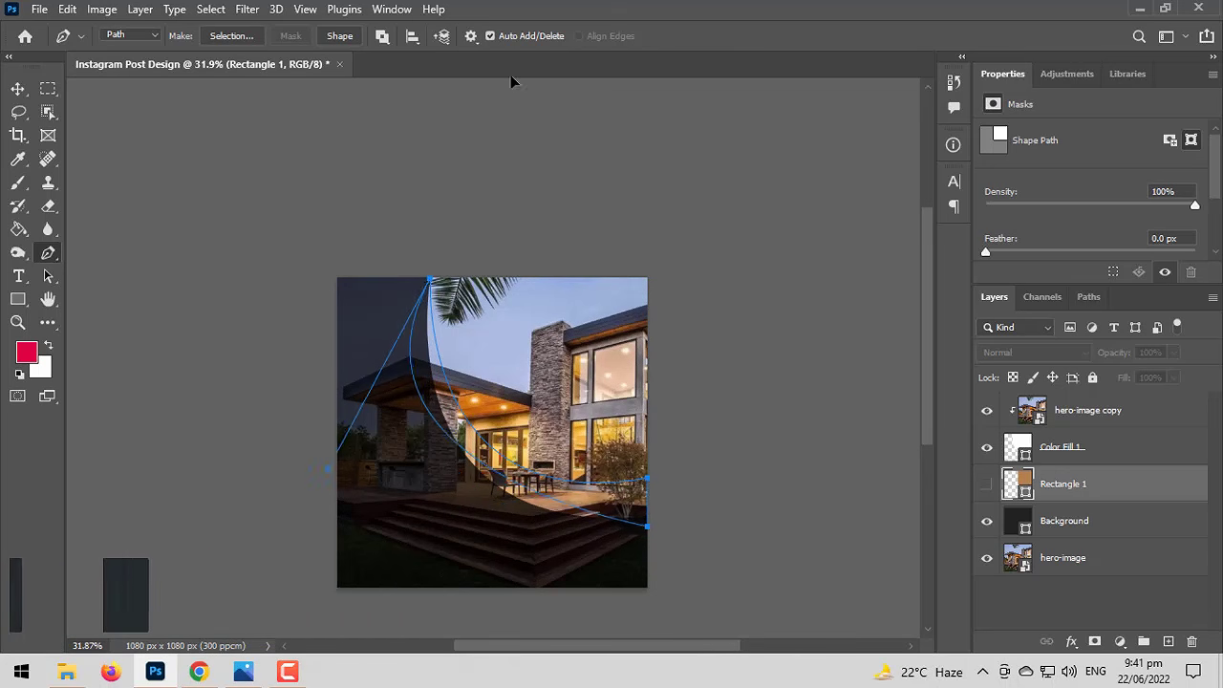
{"action": "scroll", "coordinate": [468, 81], "scroll_direction": "up", "scroll_amount": 5}
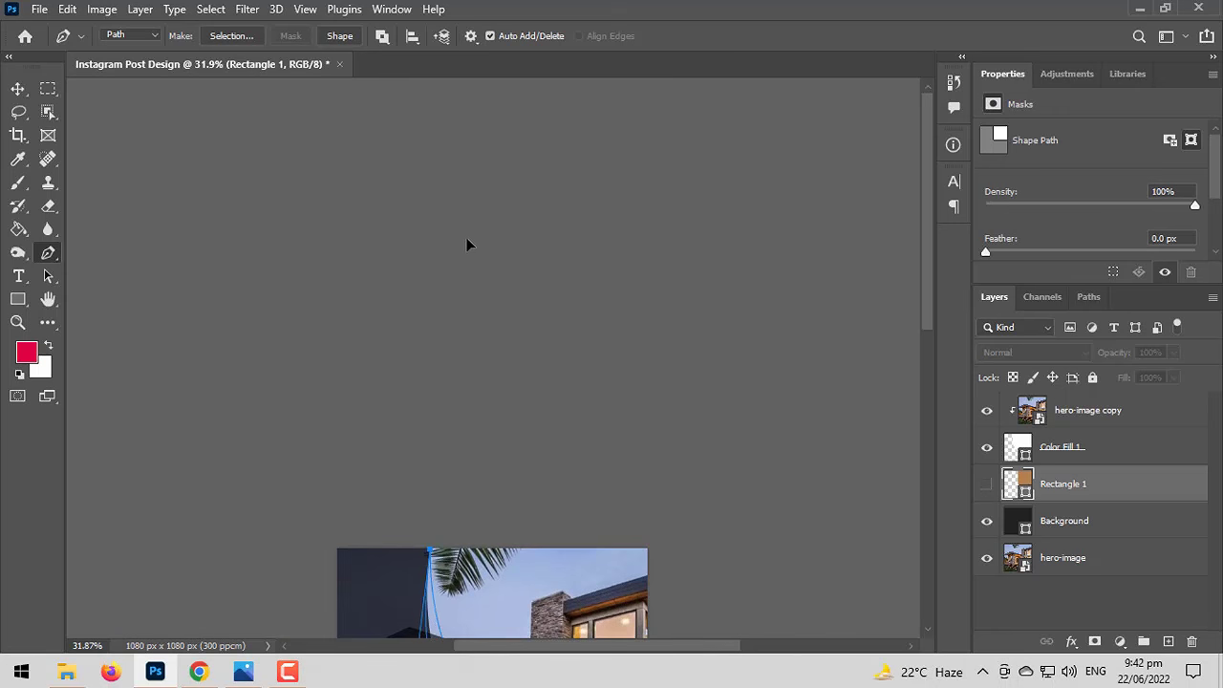
{"action": "scroll", "coordinate": [473, 316], "scroll_direction": "down", "scroll_amount": 5}
{"action": "left_click_drag", "start_coordinate": [486, 274], "coordinate": [485, 281]}
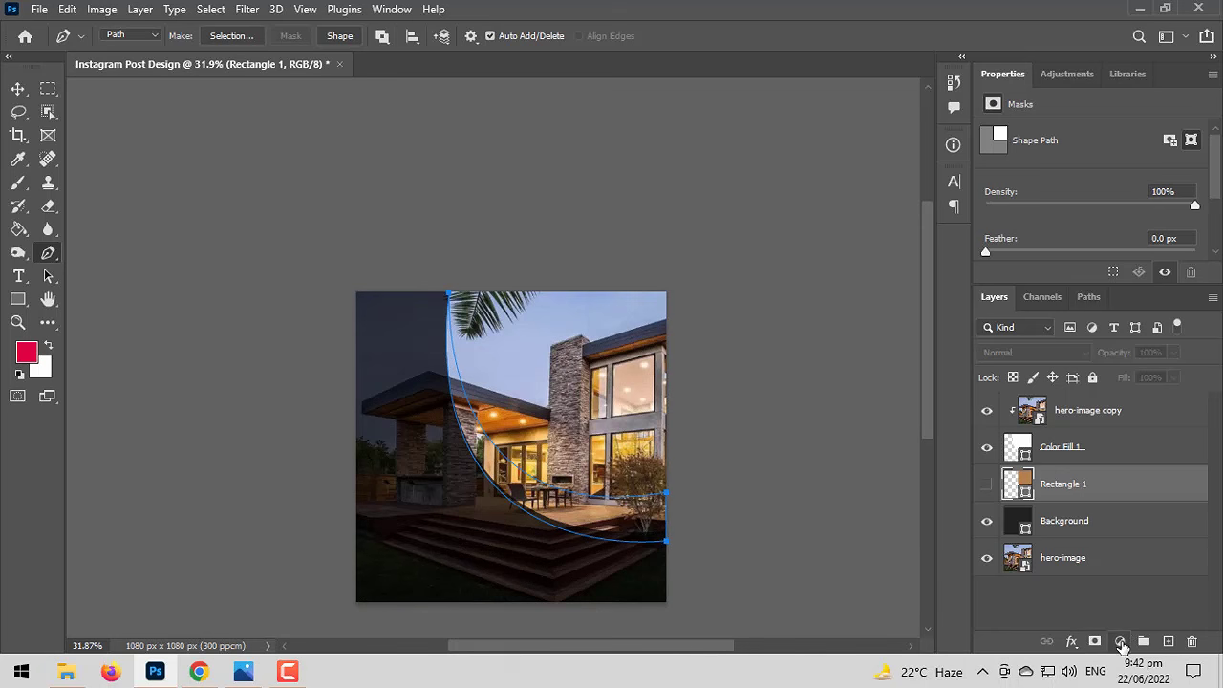
{"action": "left_click", "coordinate": [986, 484]}
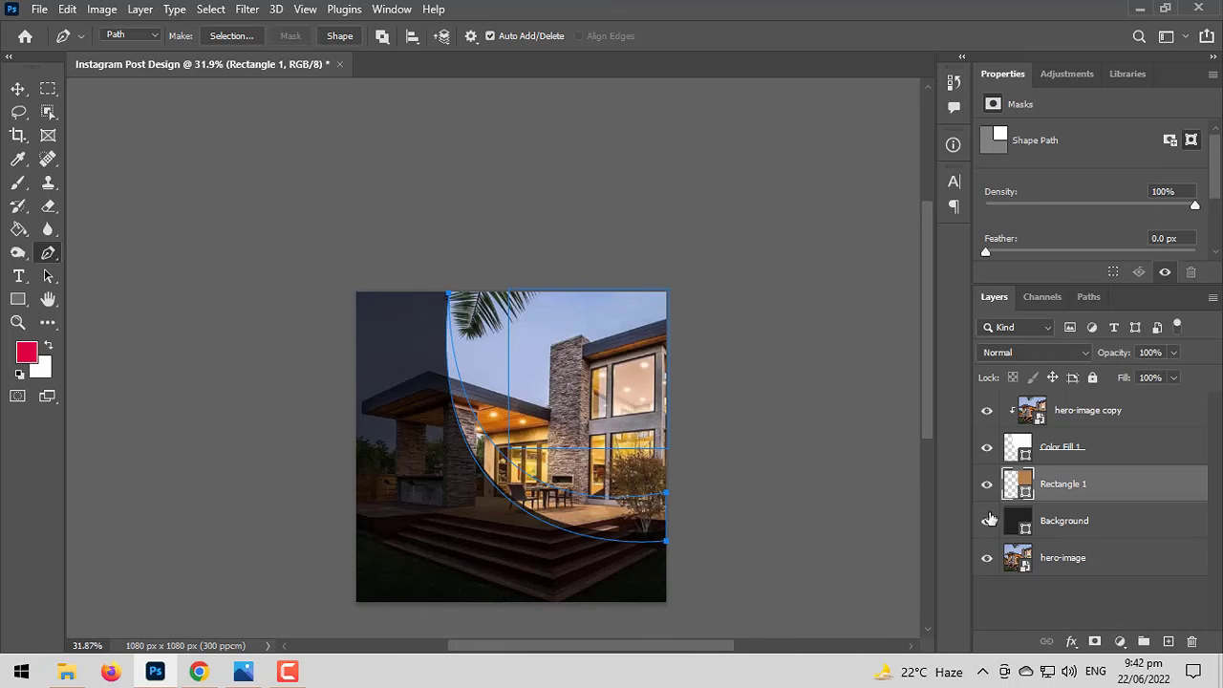
Move Rectangle 1 to the top of the layer stack and fill the crescent path with a solid colour #b68250 sampled from it.
{"action": "left_click_drag", "start_coordinate": [1053, 488], "coordinate": [1051, 401]}
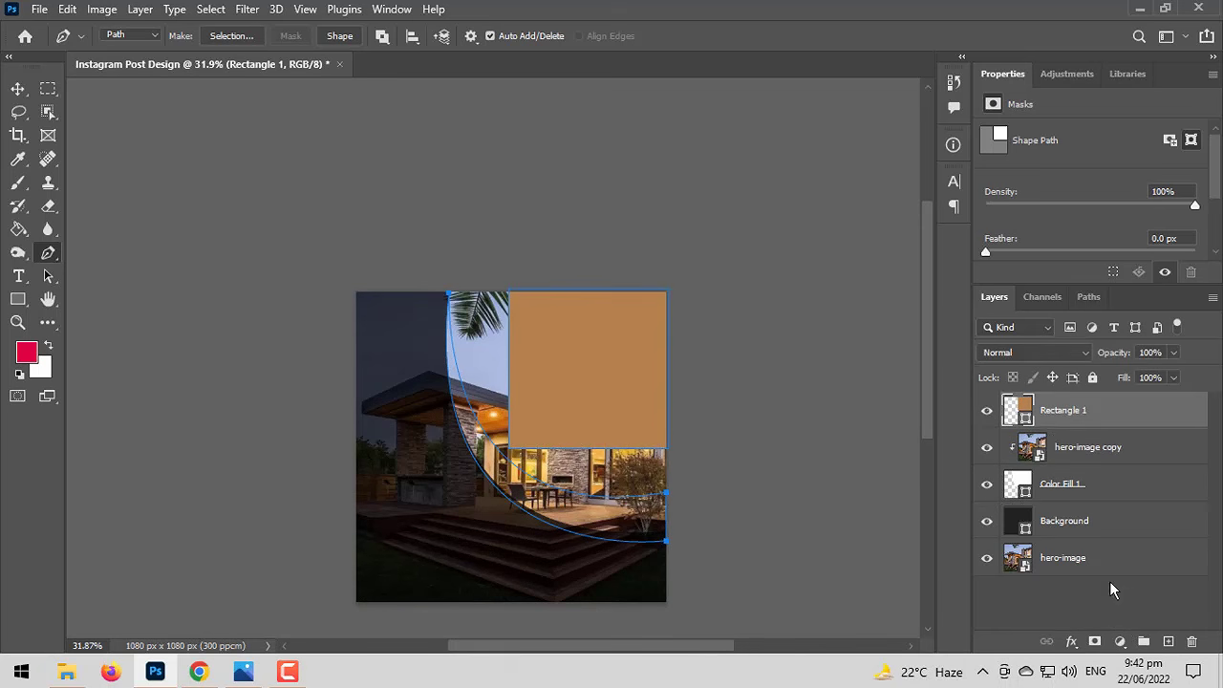
{"action": "left_click", "coordinate": [1118, 641]}
{"action": "left_click", "coordinate": [1110, 319]}
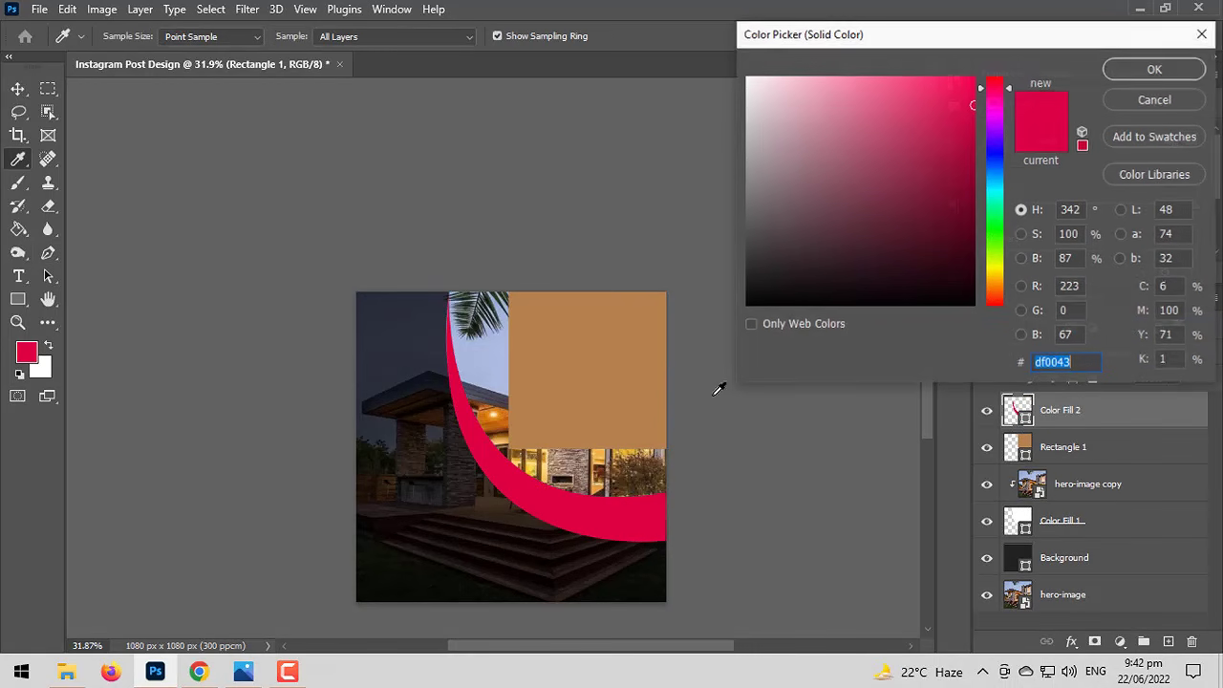
{"action": "left_click", "coordinate": [624, 382]}
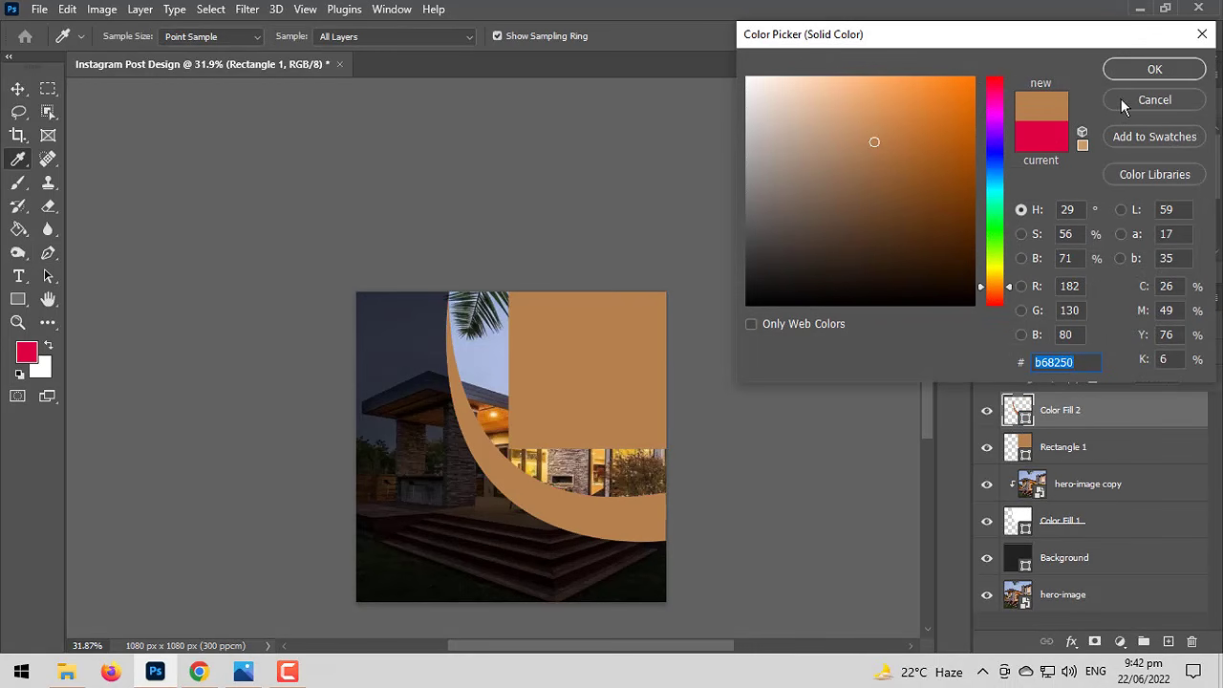
{"action": "left_click", "coordinate": [1155, 69]}
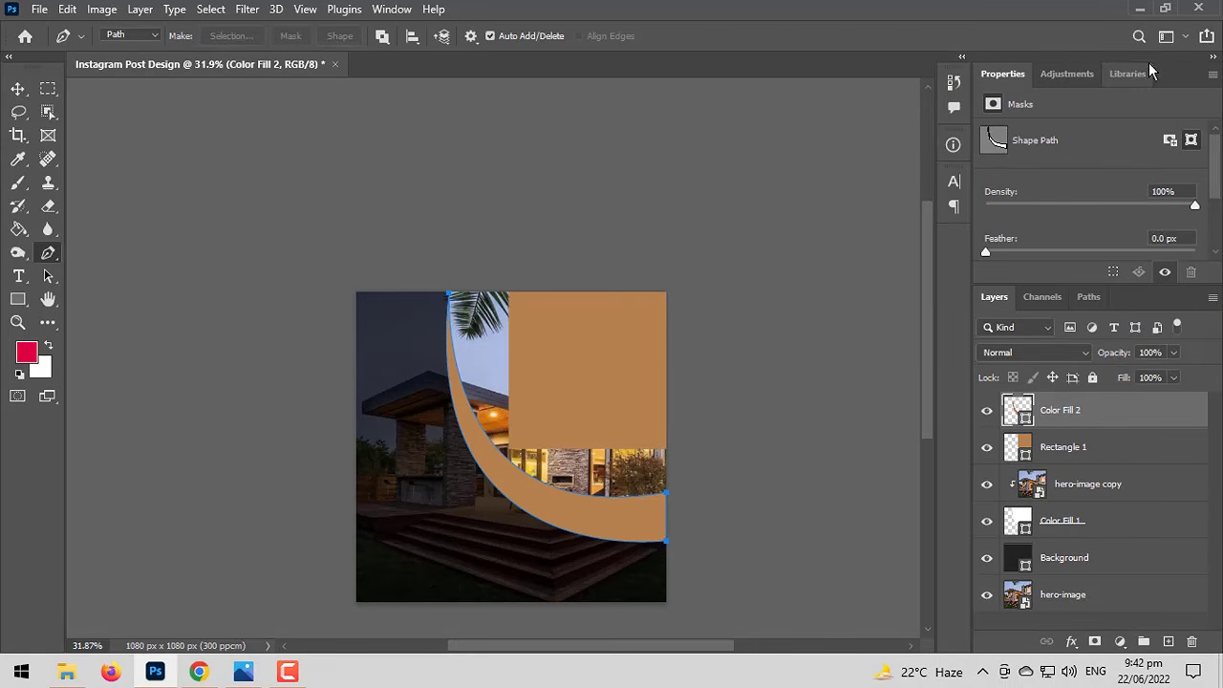
Switch to the Move tool and hide the Rectangle 1 layer.
{"action": "left_click", "coordinate": [21, 93]}
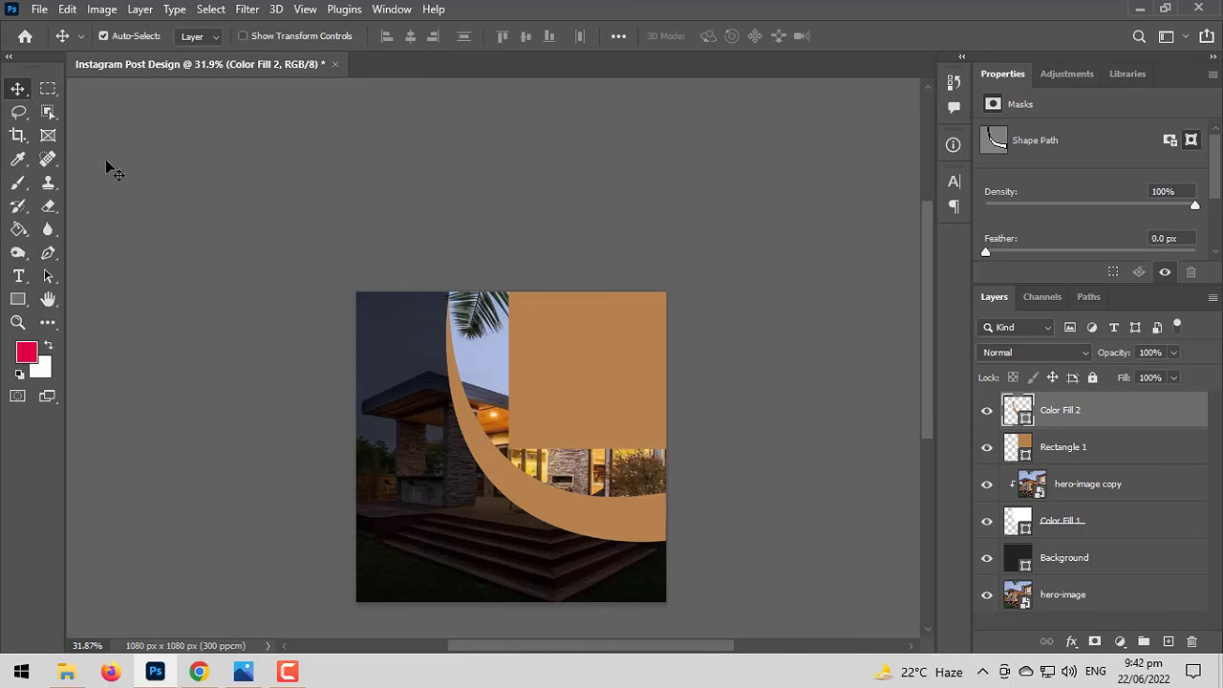
{"action": "left_click", "coordinate": [987, 446]}
{"action": "key", "text": "ctrl+plus"}
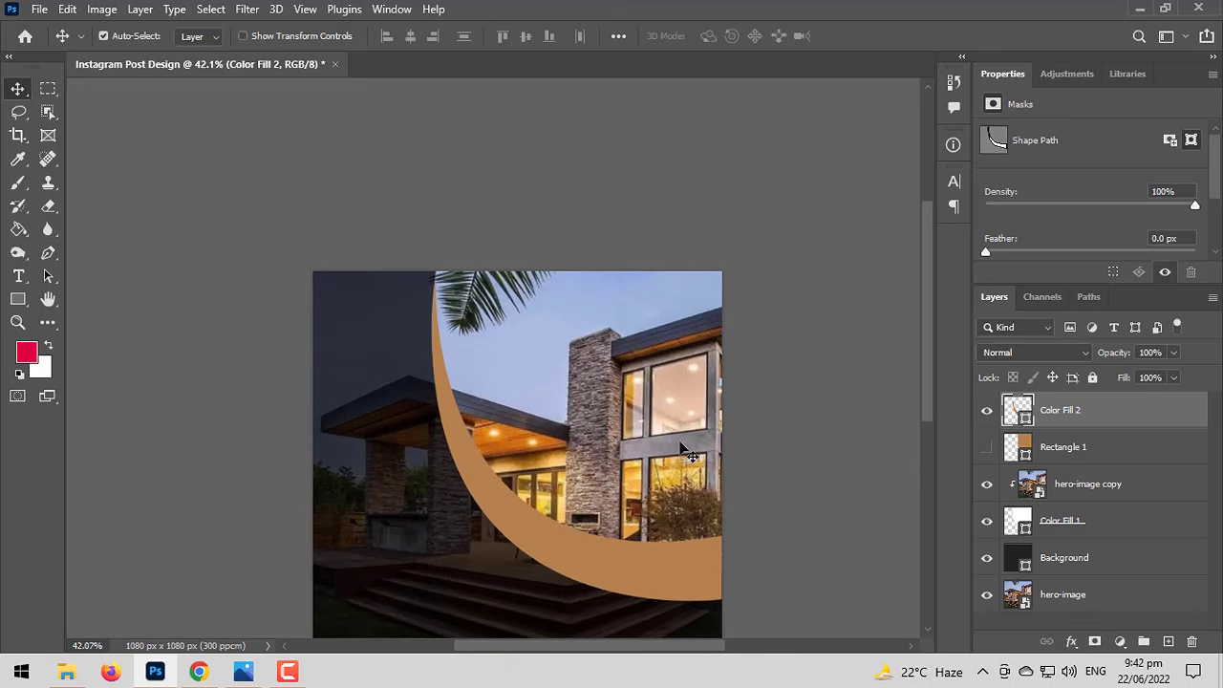
{"action": "left_click_drag", "start_coordinate": [683, 452], "coordinate": [672, 356]}
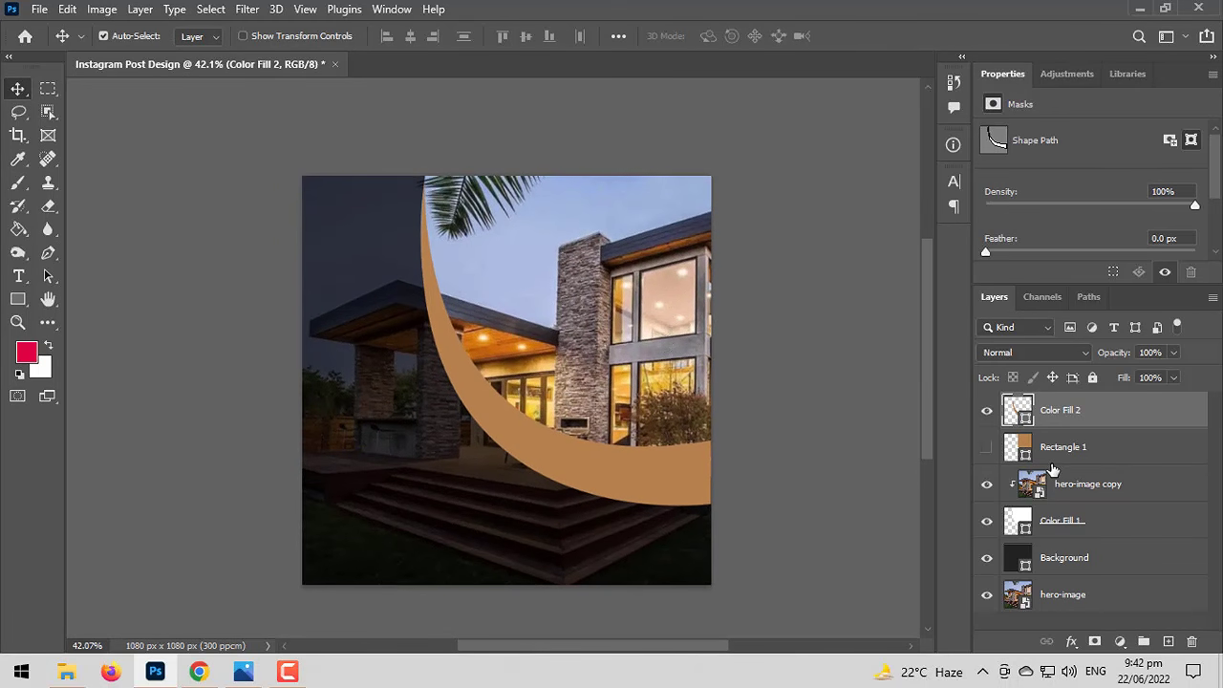
Try lowering the hero-image copy's opacity, and recolour the Color Fill 1 shape below it to #b68250 sampled from the crescent.
{"action": "left_click", "coordinate": [1078, 487]}
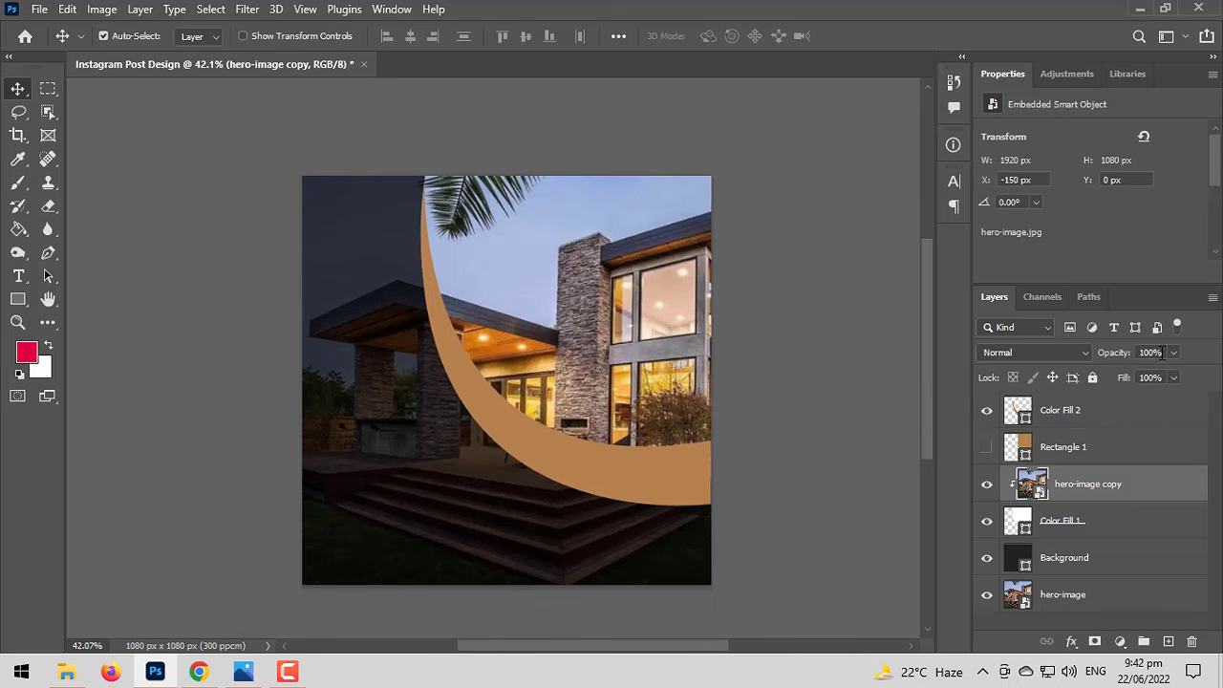
{"action": "left_click", "coordinate": [1174, 353]}
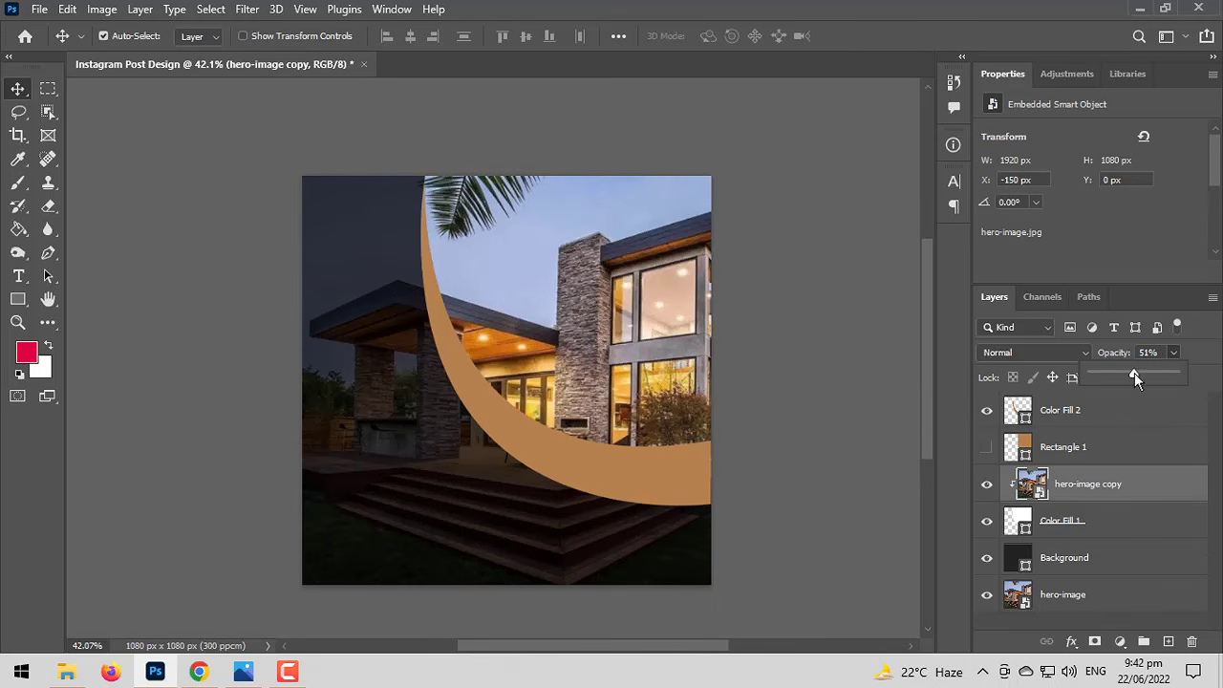
{"action": "double_click", "coordinate": [1023, 521]}
{"action": "left_click", "coordinate": [680, 482]}
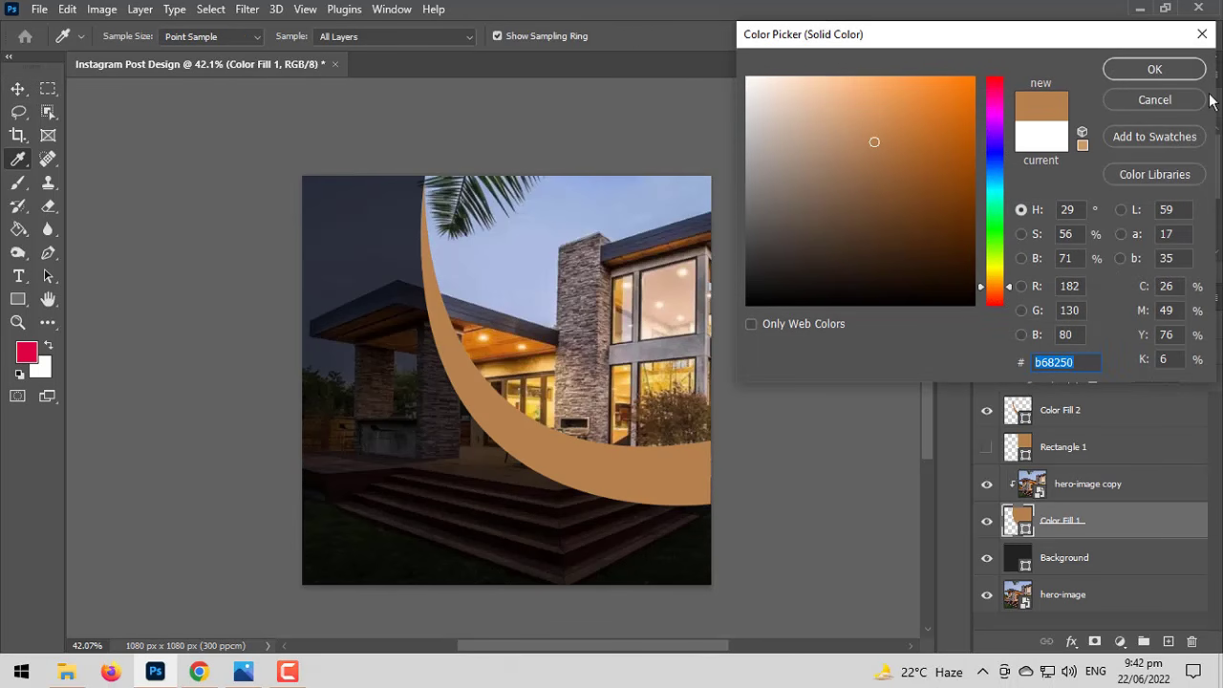
{"action": "left_click", "coordinate": [1156, 71]}
Set the Color Fill 1 layer's opacity to 93% and deselect the layer.
{"action": "left_click", "coordinate": [1172, 354]}
{"action": "left_click_drag", "start_coordinate": [1128, 370], "coordinate": [1179, 370]}
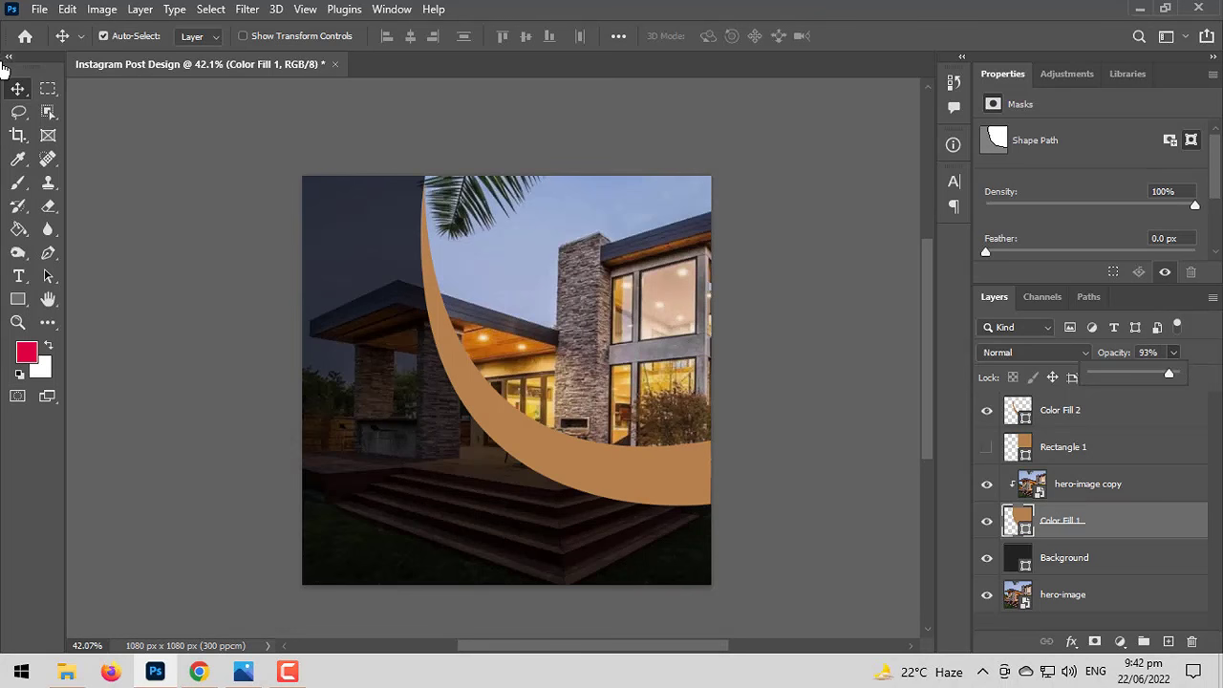
{"action": "left_click", "coordinate": [265, 334]}
Try the Lighter Color blend mode on the crescent layer Color Fill 2, and return it to Normal.
{"action": "scroll", "coordinate": [378, 392], "scroll_direction": "up", "scroll_amount": 2}
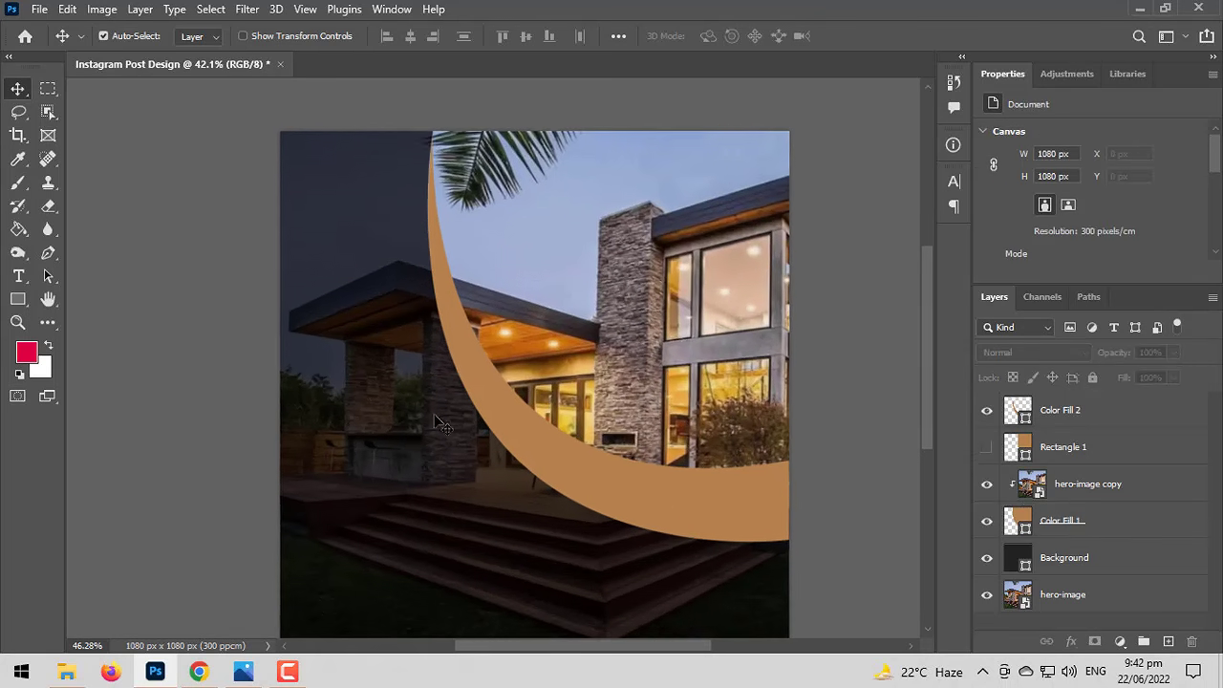
{"action": "scroll", "coordinate": [378, 392], "scroll_direction": "up", "scroll_amount": 2}
{"action": "left_click", "coordinate": [679, 506]}
{"action": "left_click", "coordinate": [1029, 352]}
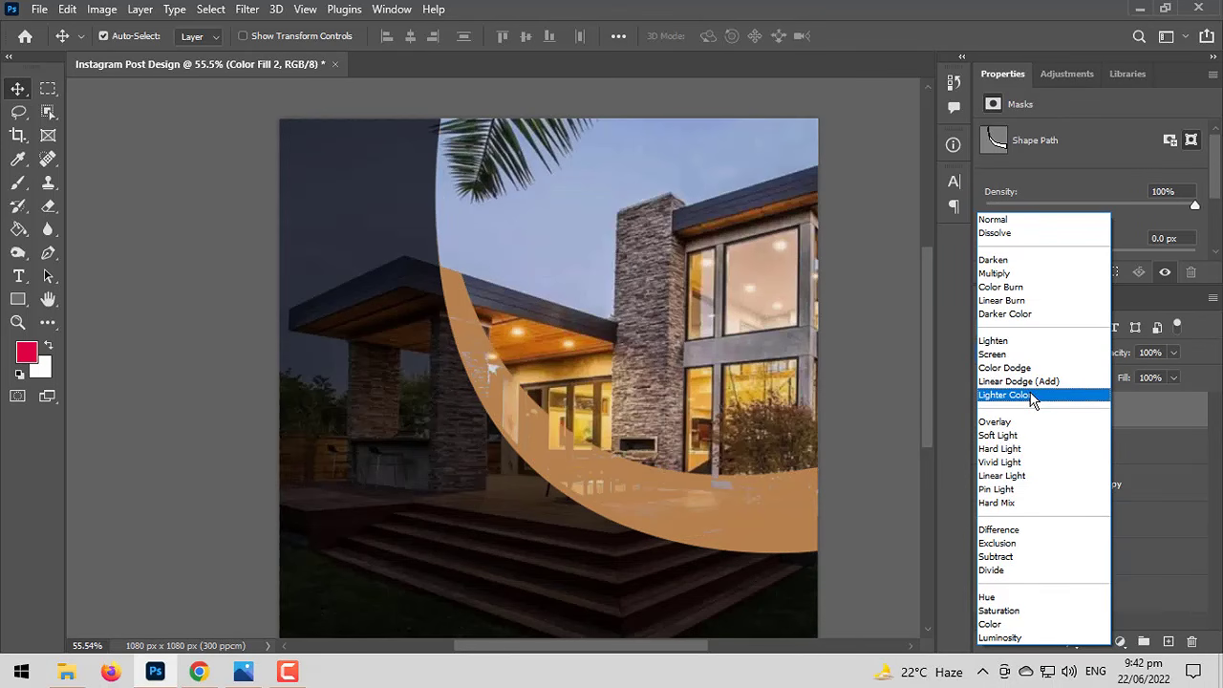
{"action": "left_click", "coordinate": [1032, 398]}
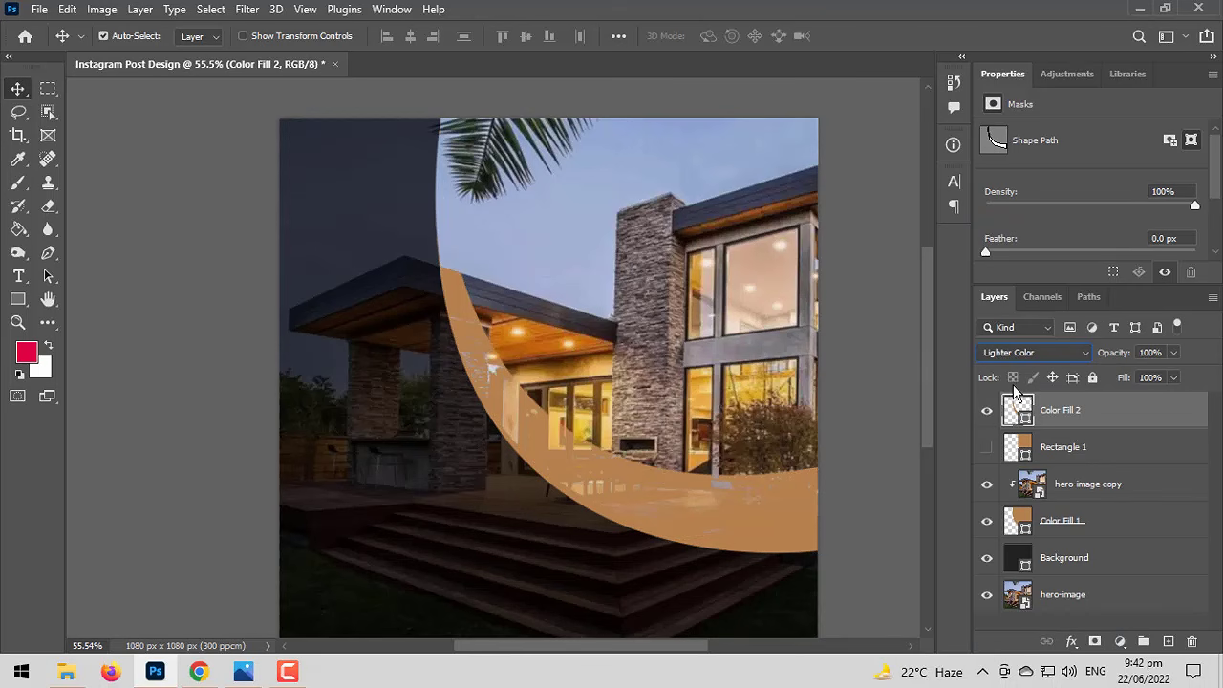
{"action": "left_click", "coordinate": [1022, 364]}
{"action": "left_click", "coordinate": [1015, 220]}
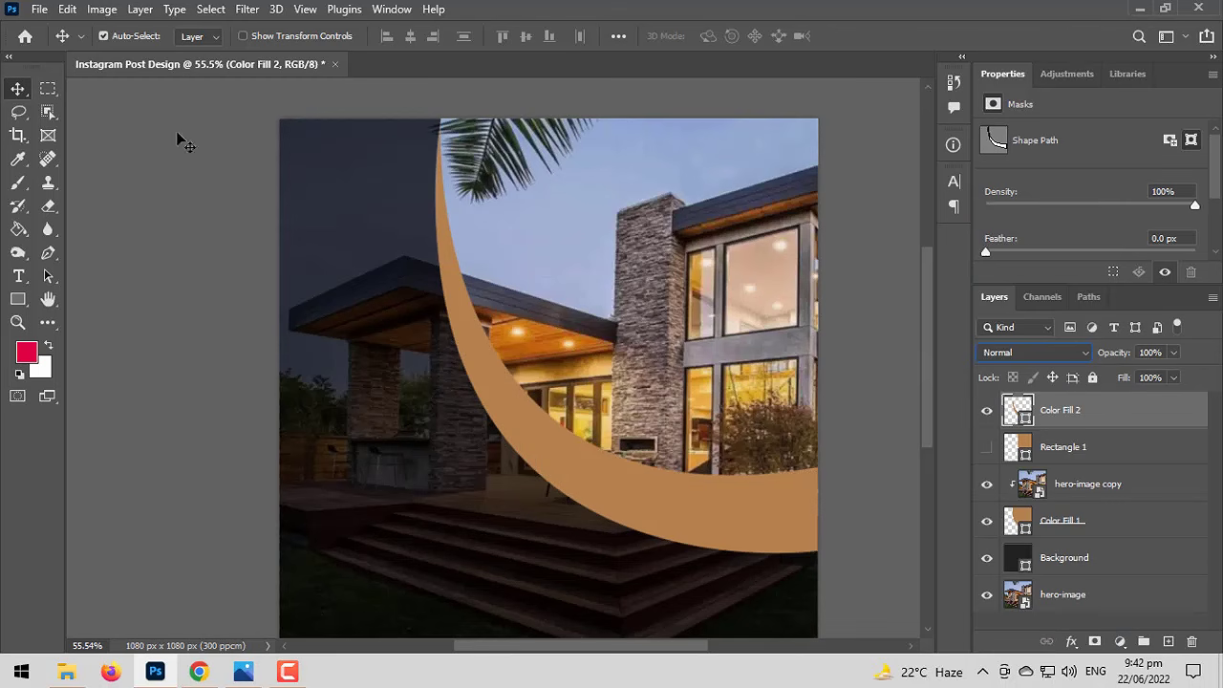
{"action": "left_click", "coordinate": [180, 253]}
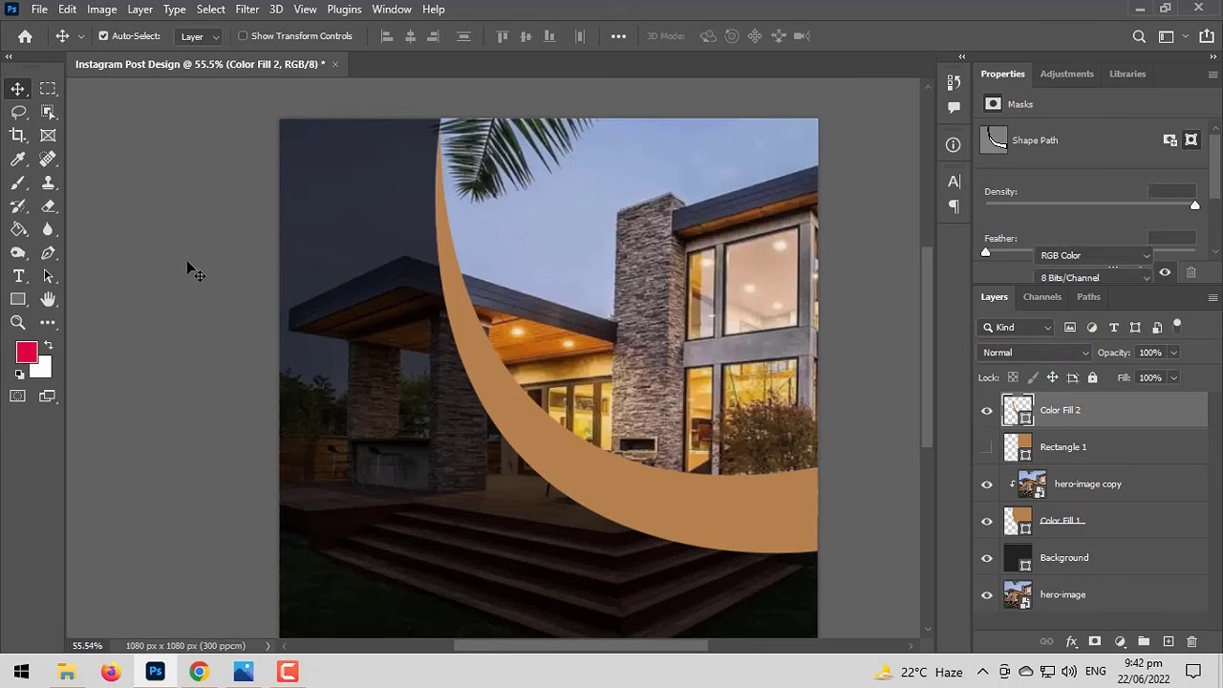
Free-transform the layers from Color Fill 1 through Color Fill 2 together, shifting the crescent and cut-out slightly to the right.
{"action": "scroll", "coordinate": [238, 325], "scroll_direction": "down", "scroll_amount": 3}
{"action": "left_click_drag", "start_coordinate": [240, 327], "coordinate": [185, 312]}
{"action": "scroll", "coordinate": [195, 321], "scroll_direction": "up", "scroll_amount": 3}
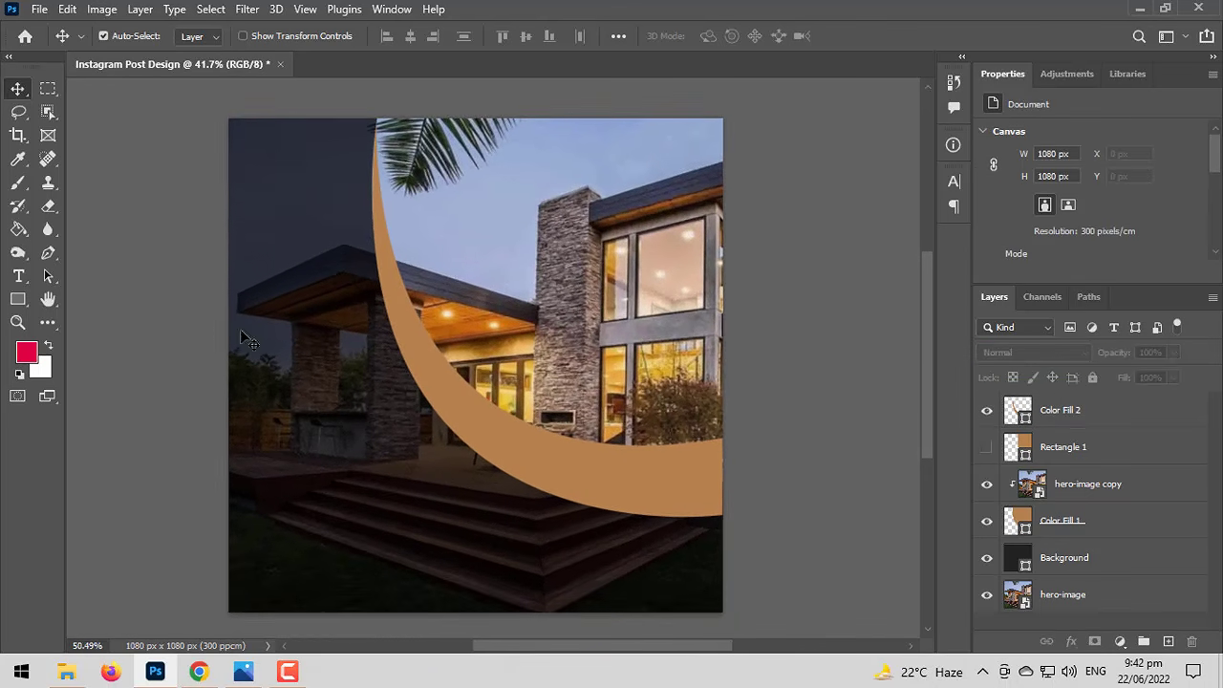
{"action": "left_click", "coordinate": [1103, 430]}
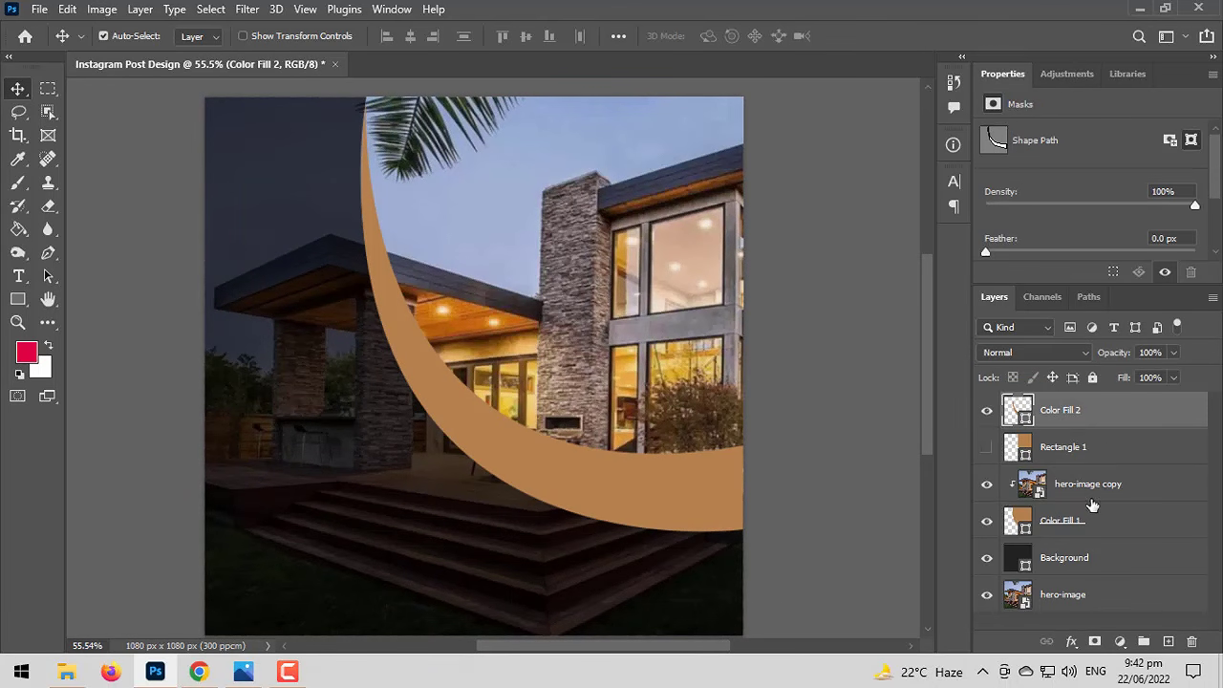
{"action": "left_click", "coordinate": [1085, 525]}
{"action": "left_click", "coordinate": [1087, 430], "text": "shift"}
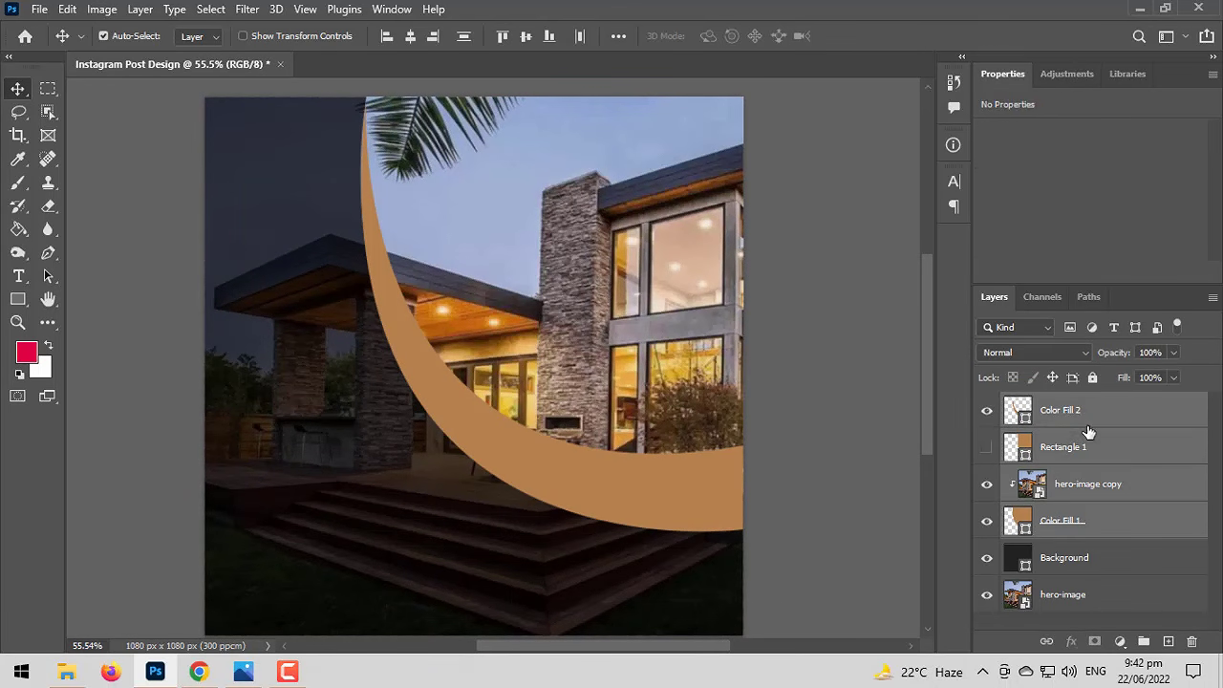
{"action": "key", "text": "ctrl+t"}
{"action": "left_click_drag", "start_coordinate": [528, 432], "coordinate": [547, 436]}
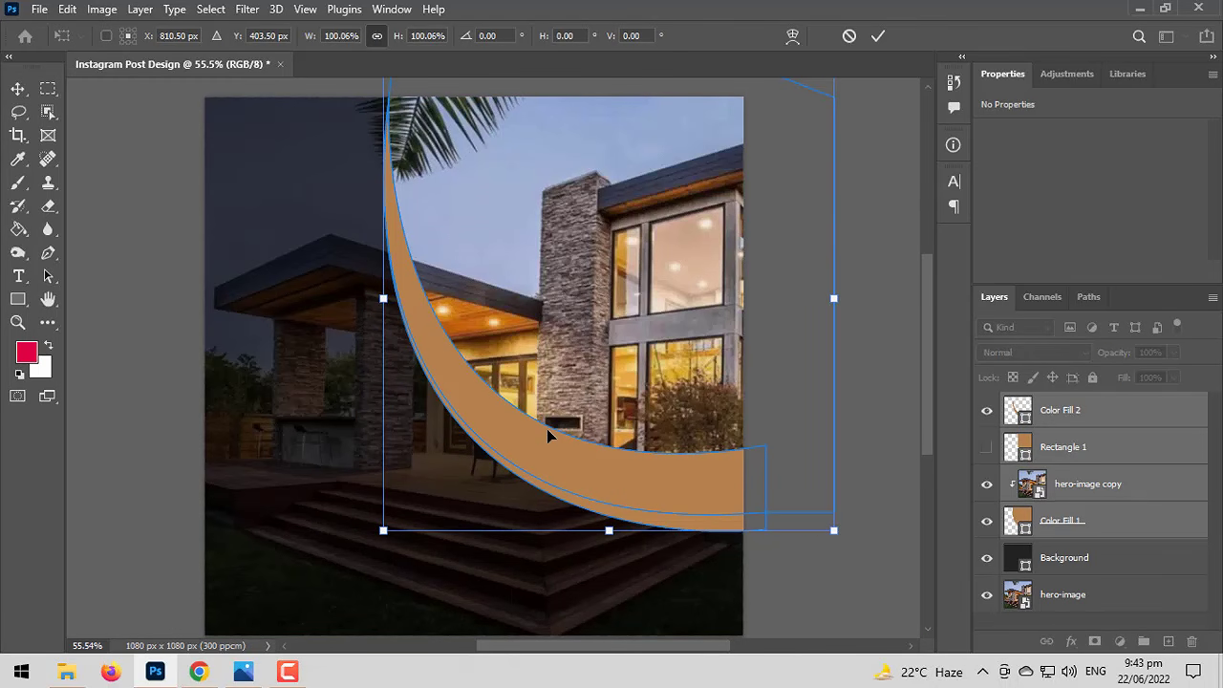
{"action": "key", "text": "Return"}
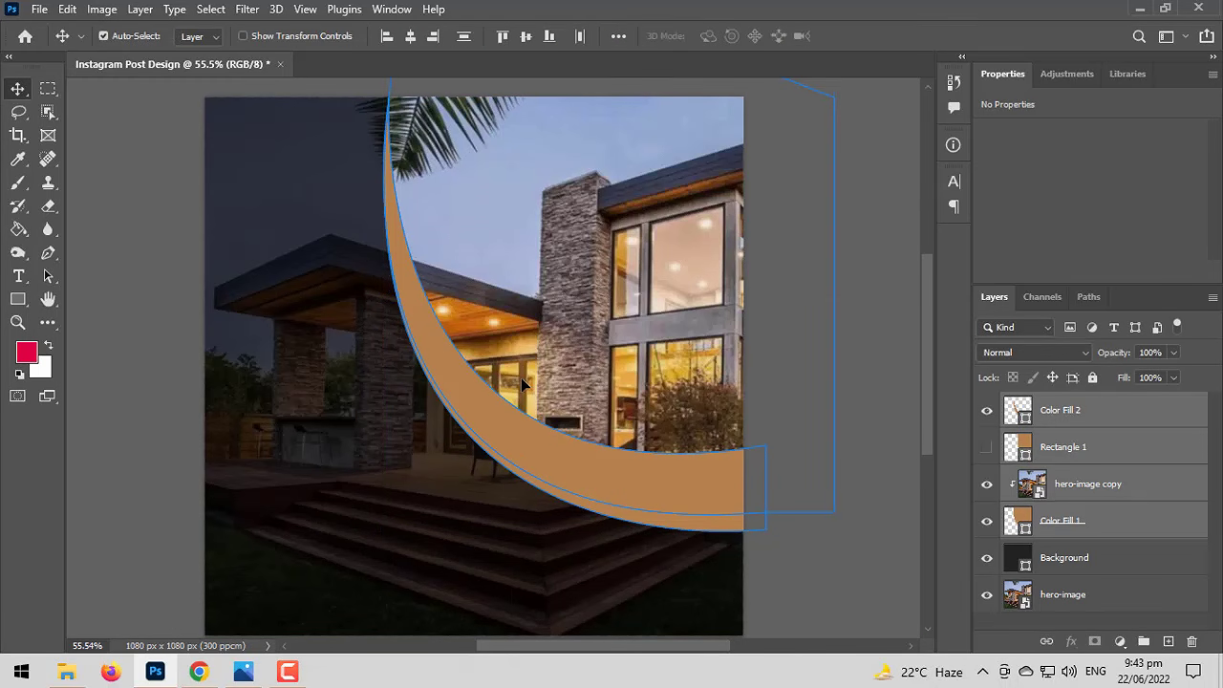
{"action": "left_click", "coordinate": [865, 327]}
Start a horizontal text layer over the dark steps in the canvas's lower-left area, with the font size set to 9 pt.
{"action": "scroll", "coordinate": [621, 378], "scroll_direction": "down", "scroll_amount": 2}
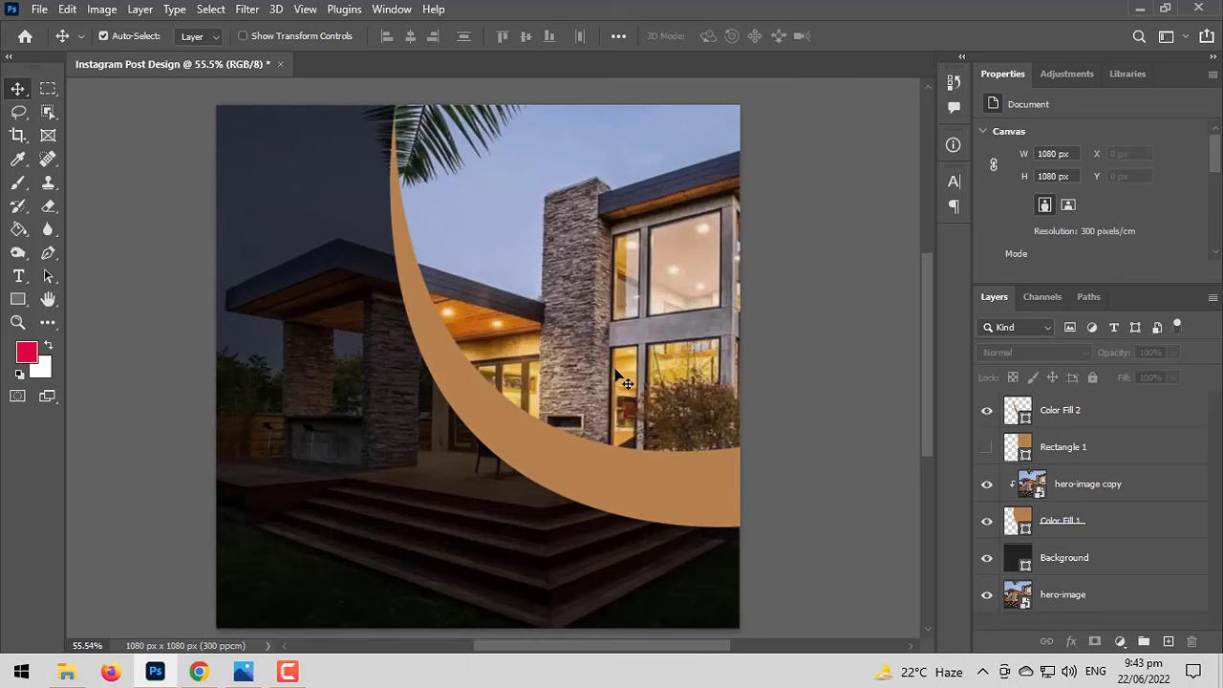
{"action": "left_click_drag", "start_coordinate": [524, 345], "coordinate": [525, 358]}
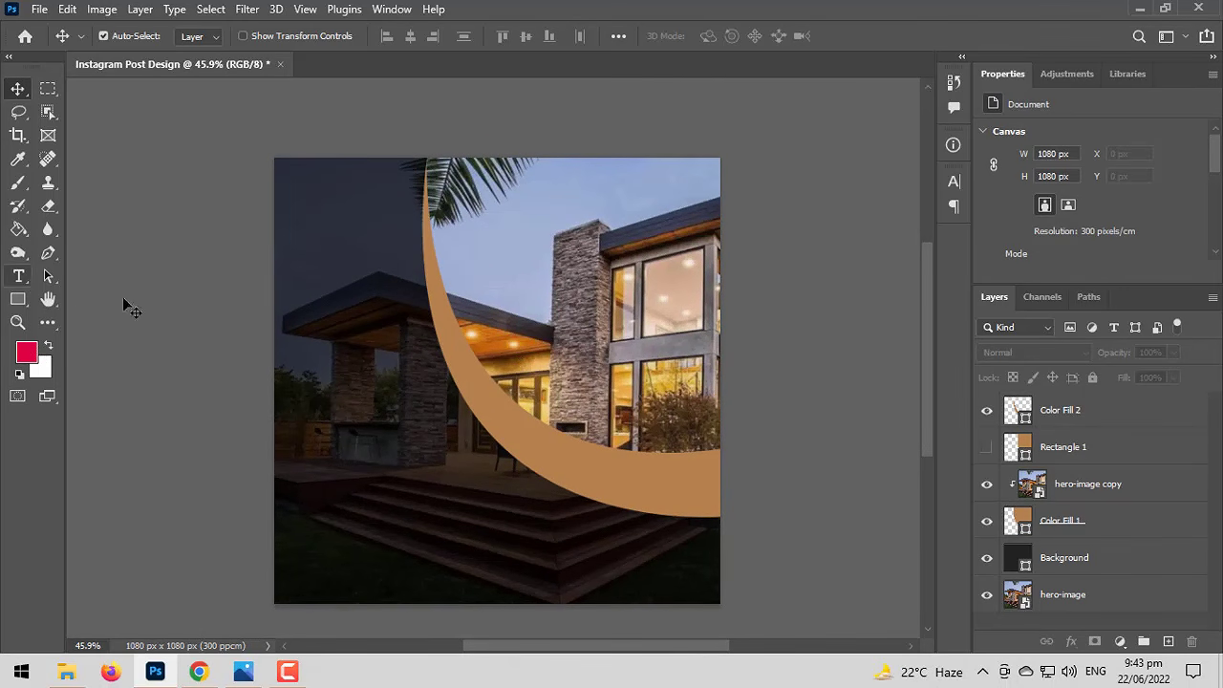
{"action": "left_click", "coordinate": [13, 275]}
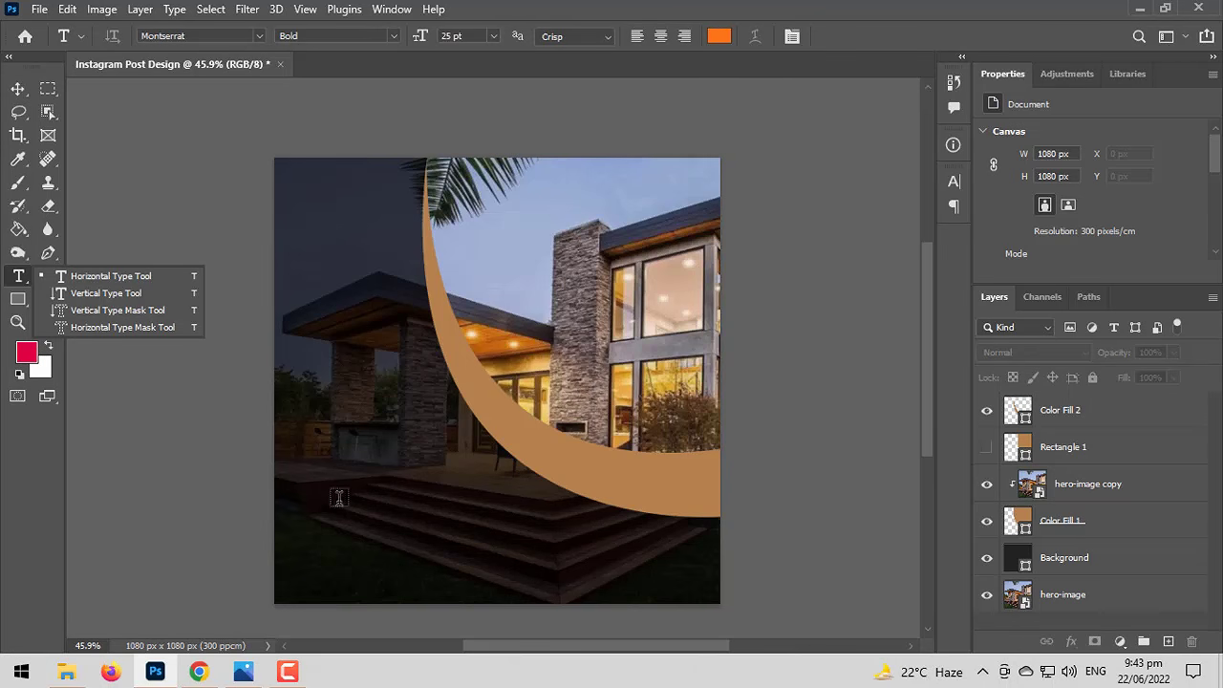
{"action": "left_click", "coordinate": [331, 495]}
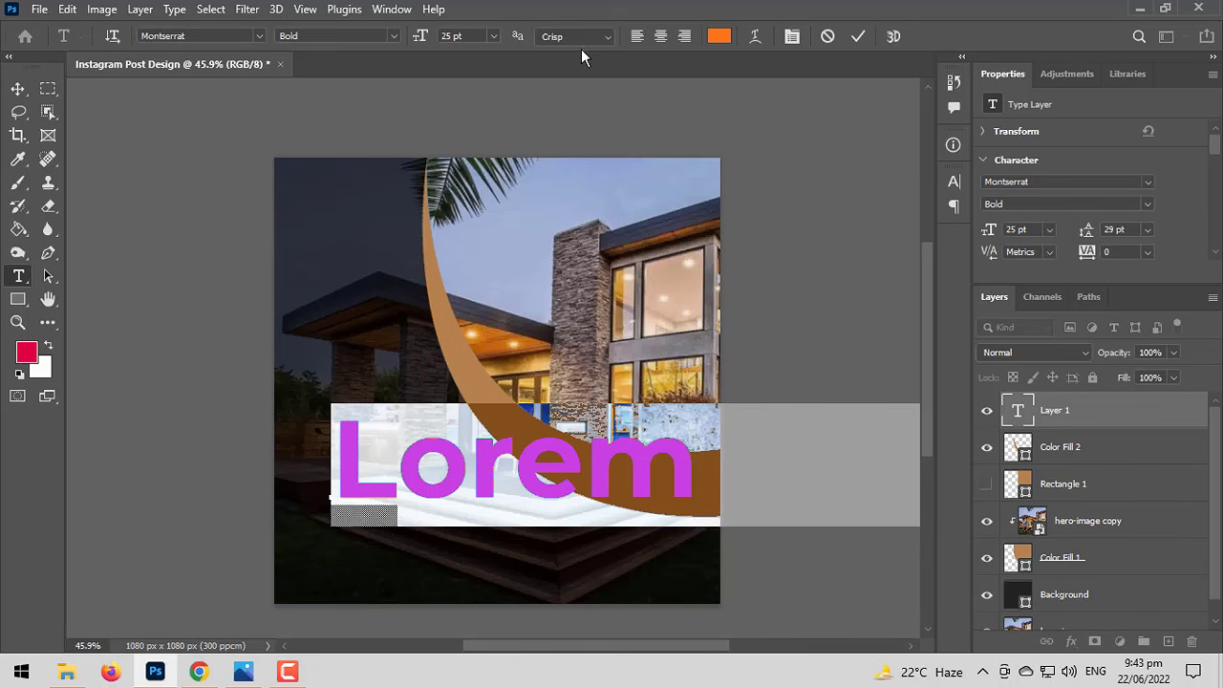
{"action": "left_click", "coordinate": [786, 39]}
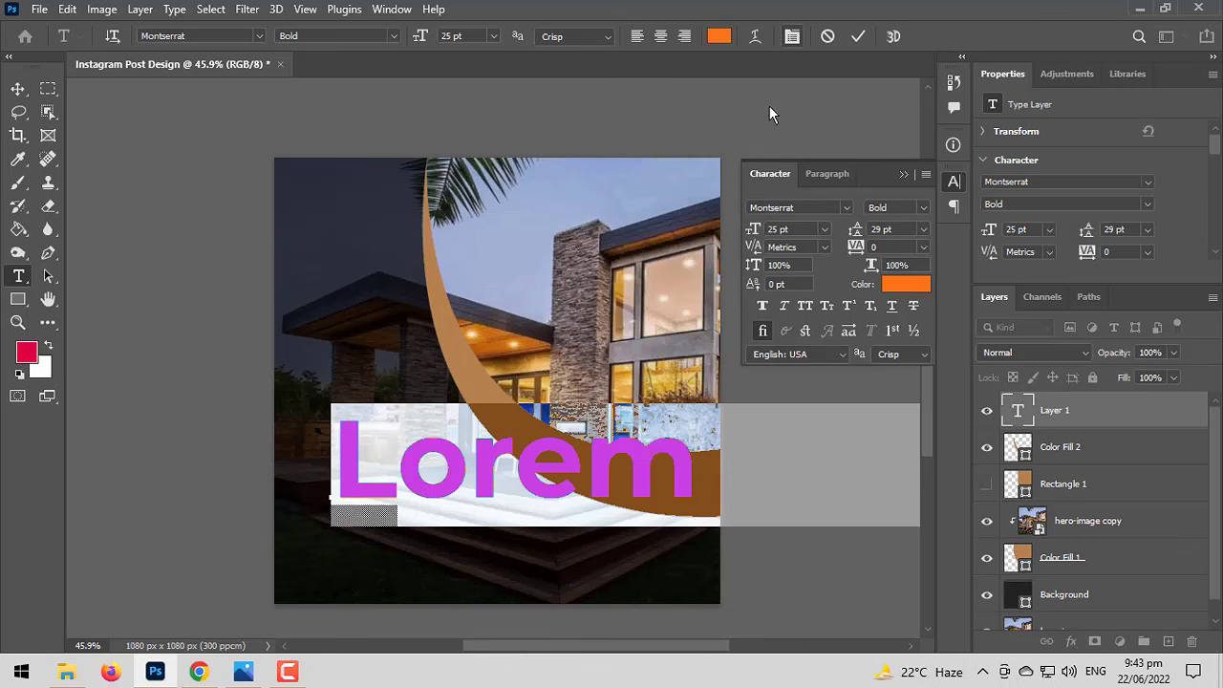
{"action": "left_click_drag", "start_coordinate": [755, 233], "coordinate": [743, 233]}
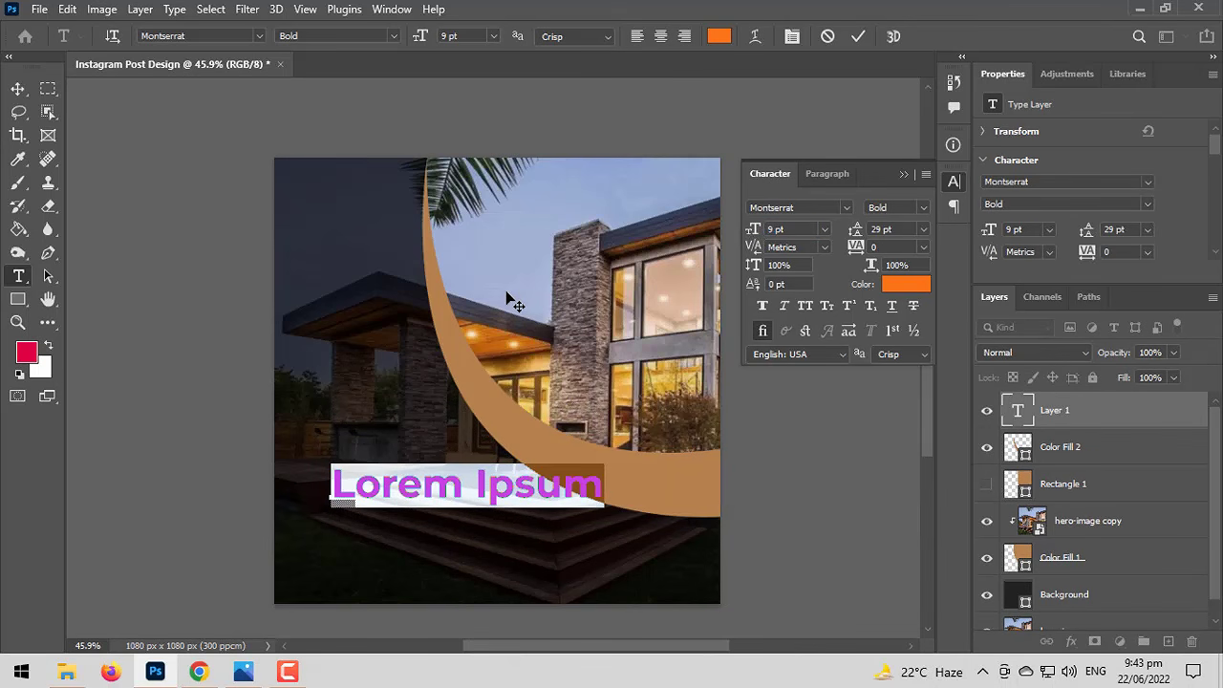
Replace the placeholder text with "MODERN" in capitals.
{"action": "type", "text": "m"}
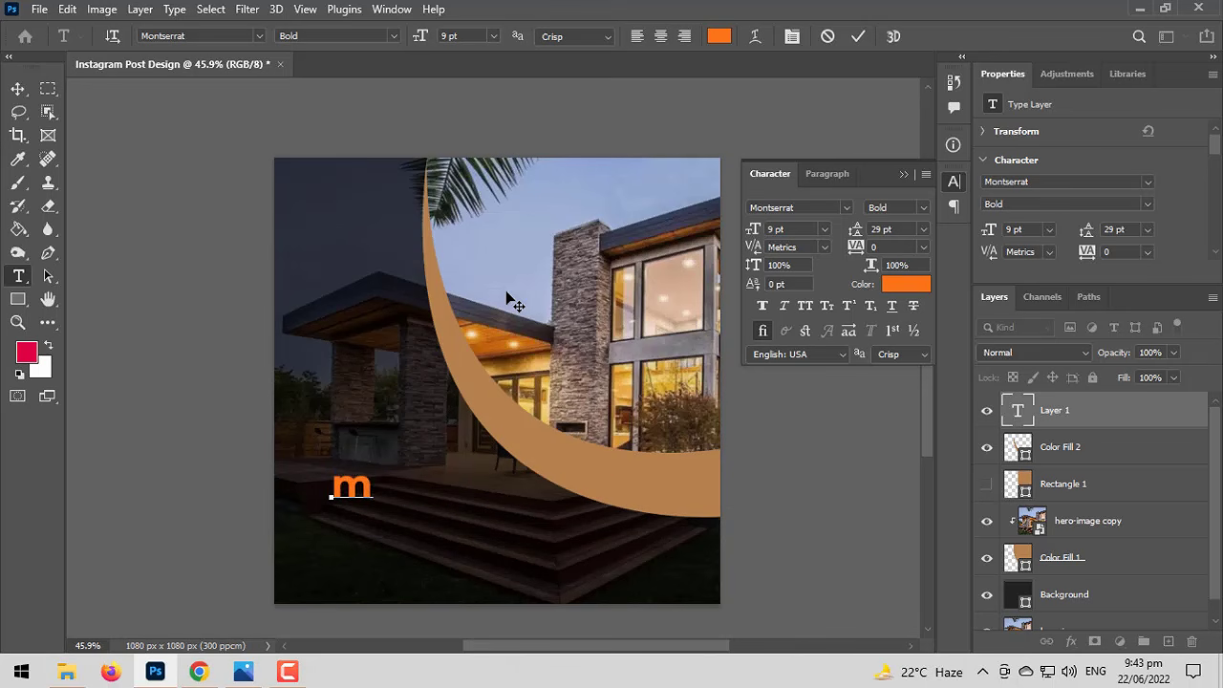
{"action": "key", "text": "BackSpace"}
{"action": "type", "text": "mo"}
{"action": "key", "text": "BackSpace"}
{"action": "key", "text": "BackSpace"}
{"action": "type", "text": "MO"}
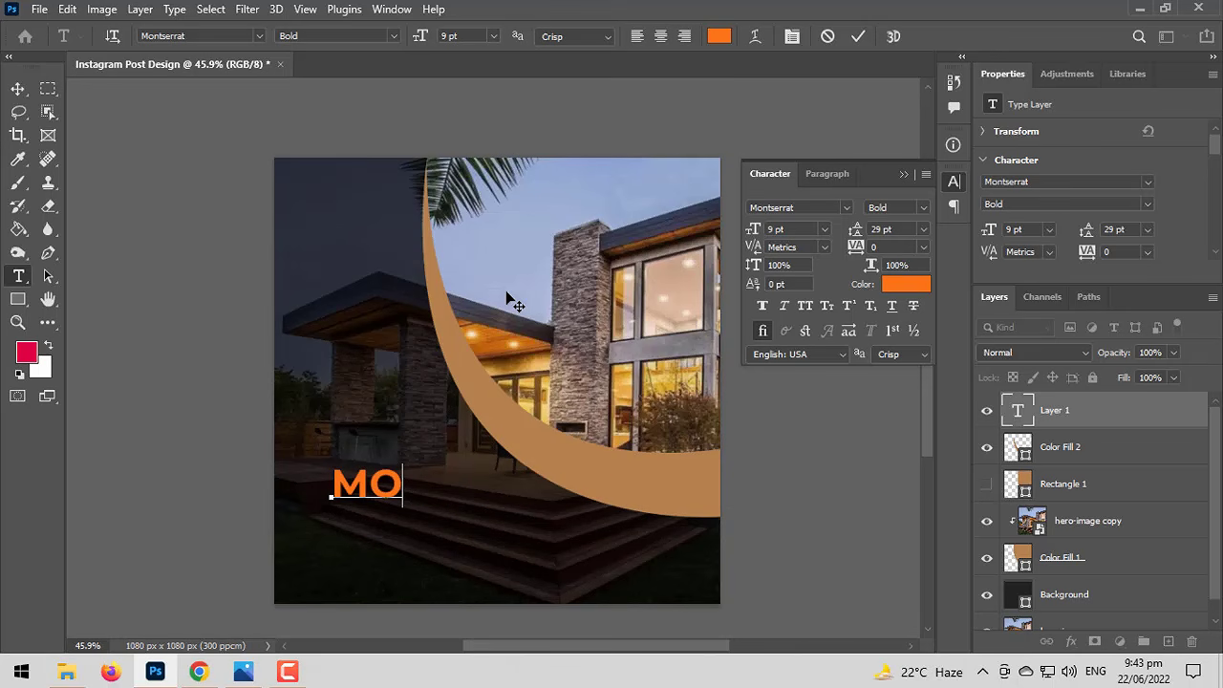
{"action": "type", "text": "DERN"}
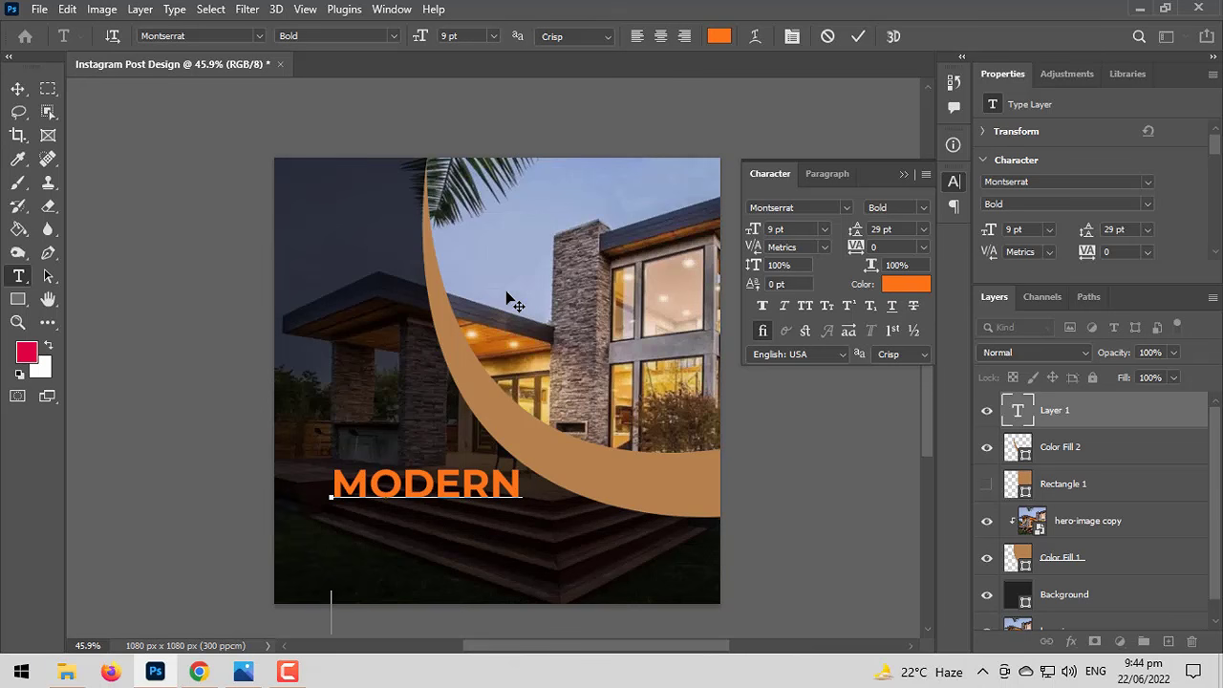
Change the whole word MODERN to Montserrat Light at 6 pt.
{"action": "key", "text": "ctrl+a"}
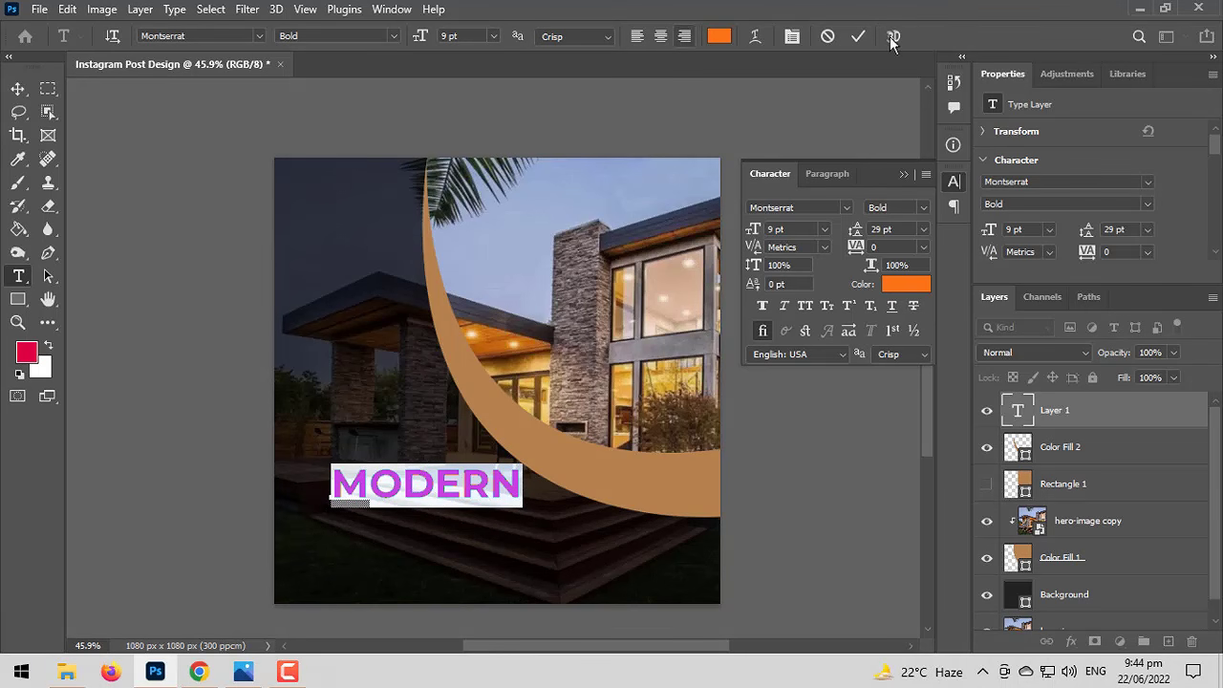
{"action": "left_click", "coordinate": [392, 36]}
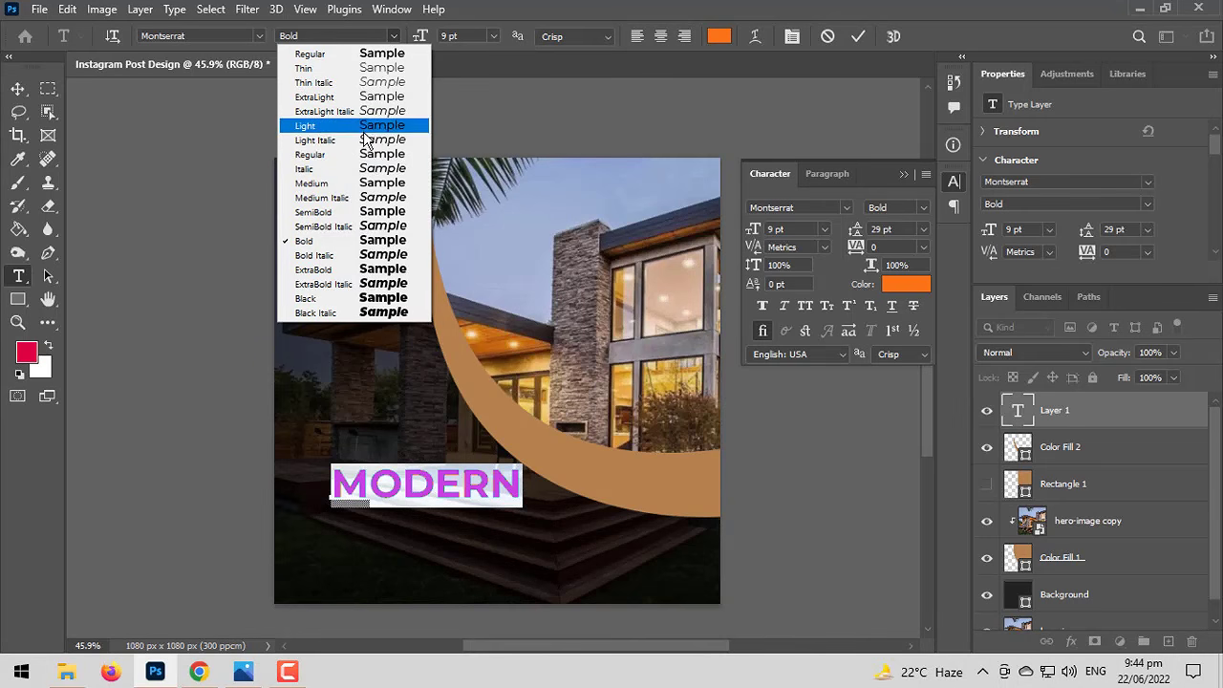
{"action": "left_click", "coordinate": [342, 131]}
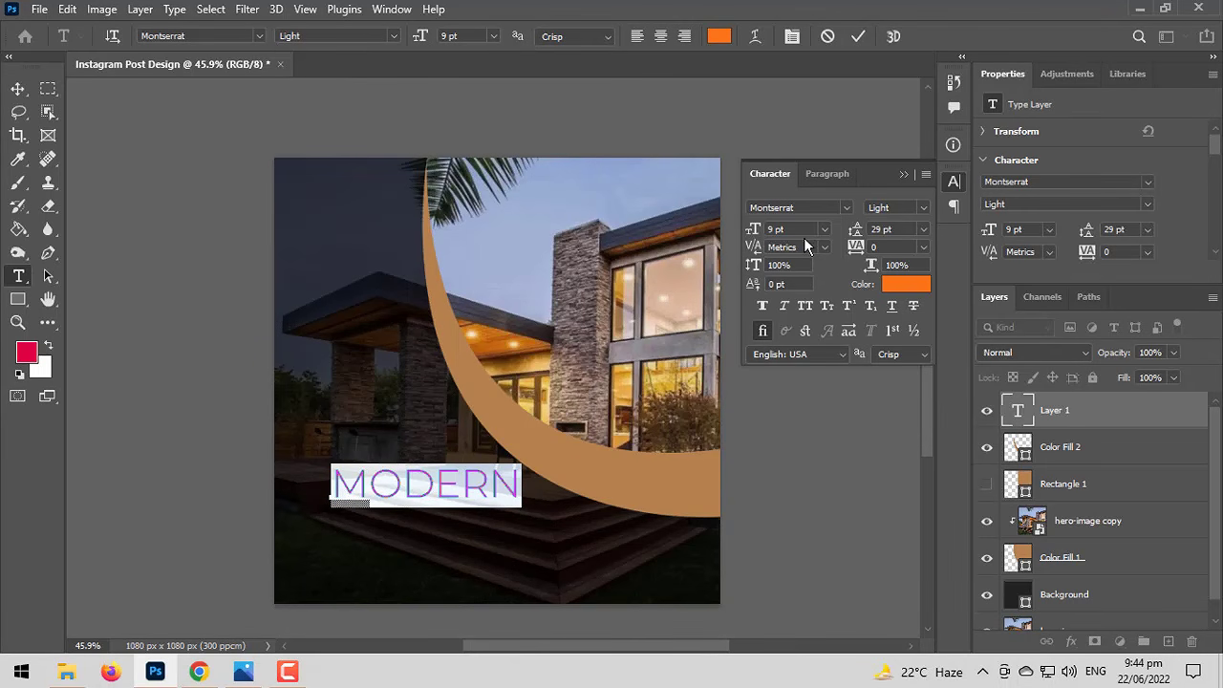
{"action": "left_click_drag", "start_coordinate": [753, 234], "coordinate": [732, 239]}
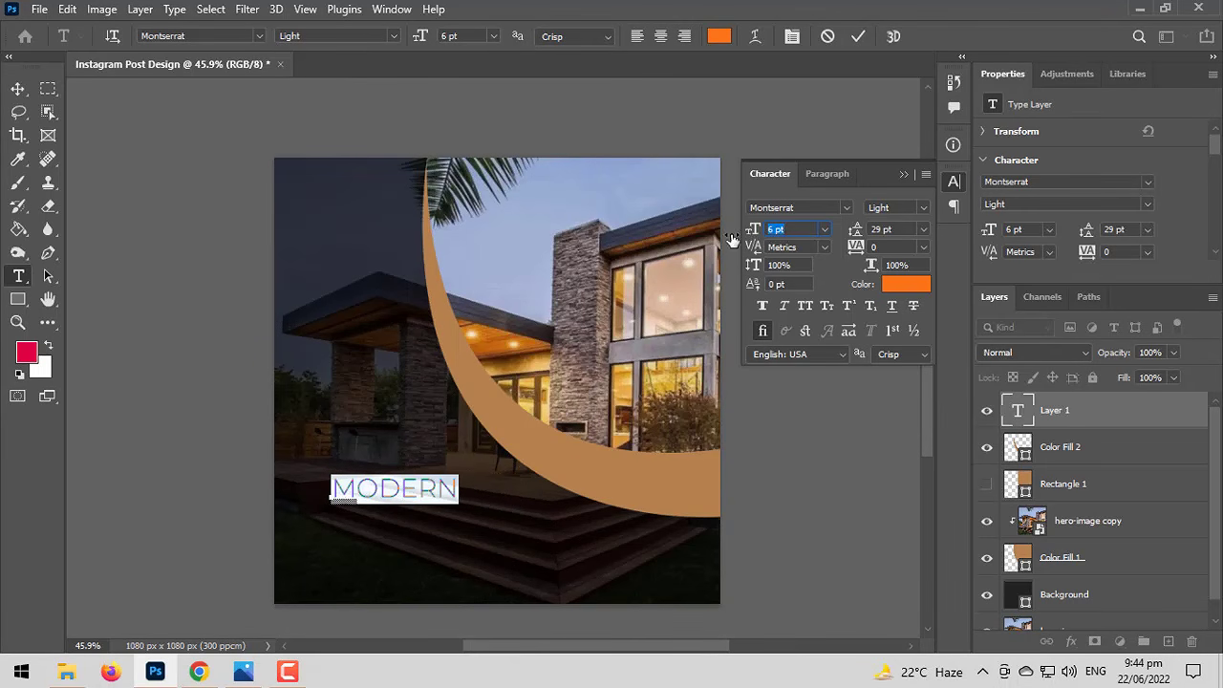
Move the MODERN text about 28 px to the left and 23 px up over the dark photo area.
{"action": "left_click", "coordinate": [18, 87]}
{"action": "scroll", "coordinate": [311, 509], "scroll_direction": "up", "scroll_amount": 1}
{"action": "scroll", "coordinate": [427, 518], "scroll_direction": "up", "scroll_amount": 1}
{"action": "left_click_drag", "start_coordinate": [432, 492], "coordinate": [416, 479]}
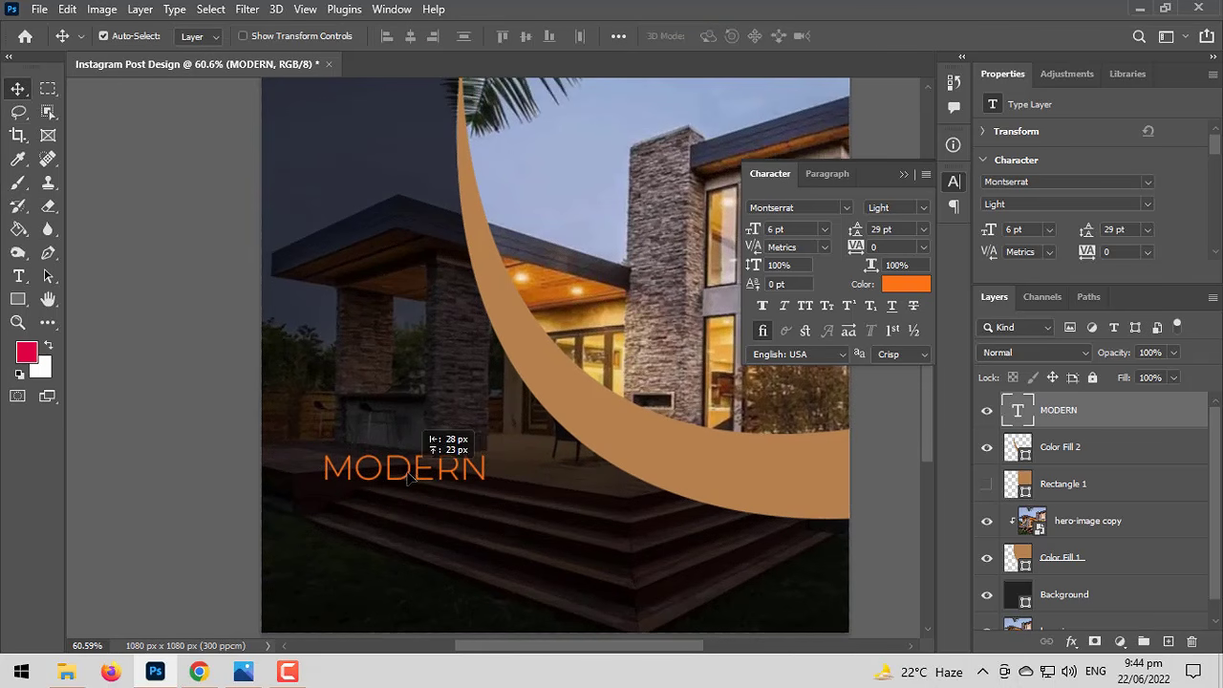
Add a new text layer reading "HOME" below MODERN and set it to Montserrat Bold.
{"action": "left_click", "coordinate": [18, 276]}
{"action": "left_click", "coordinate": [372, 545]}
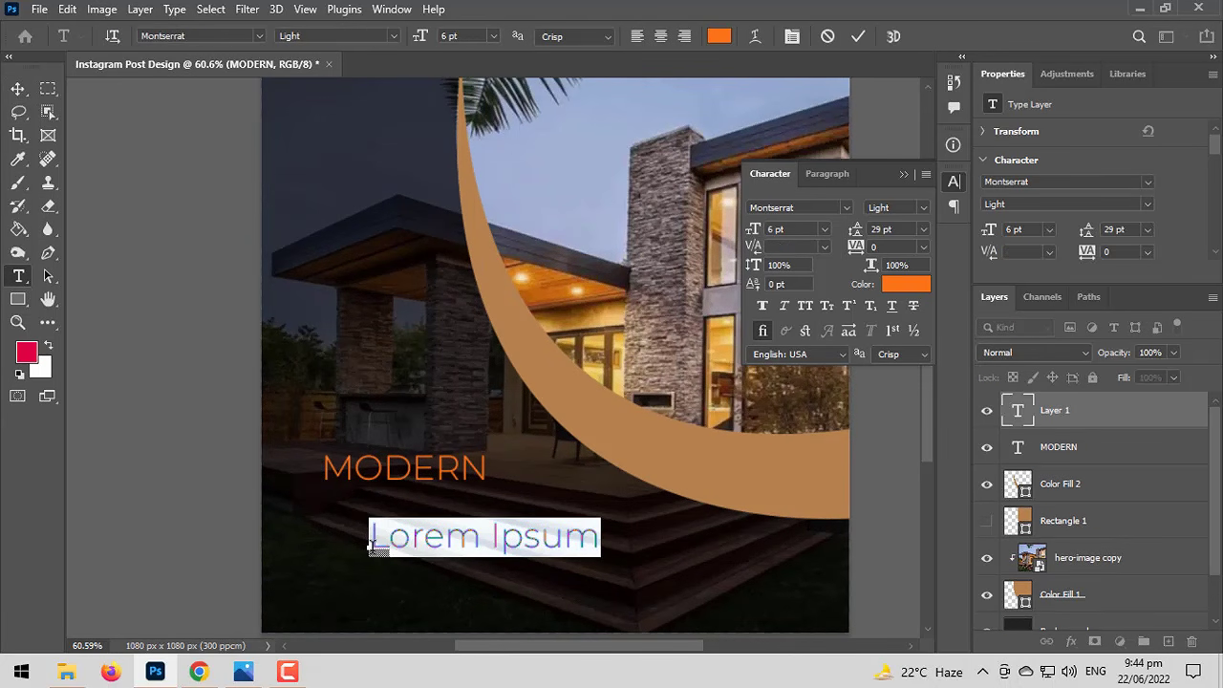
{"action": "type", "text": "h"}
{"action": "key", "text": "BackSpace"}
{"action": "type", "text": "HOME"}
{"action": "key", "text": "ctrl+a"}
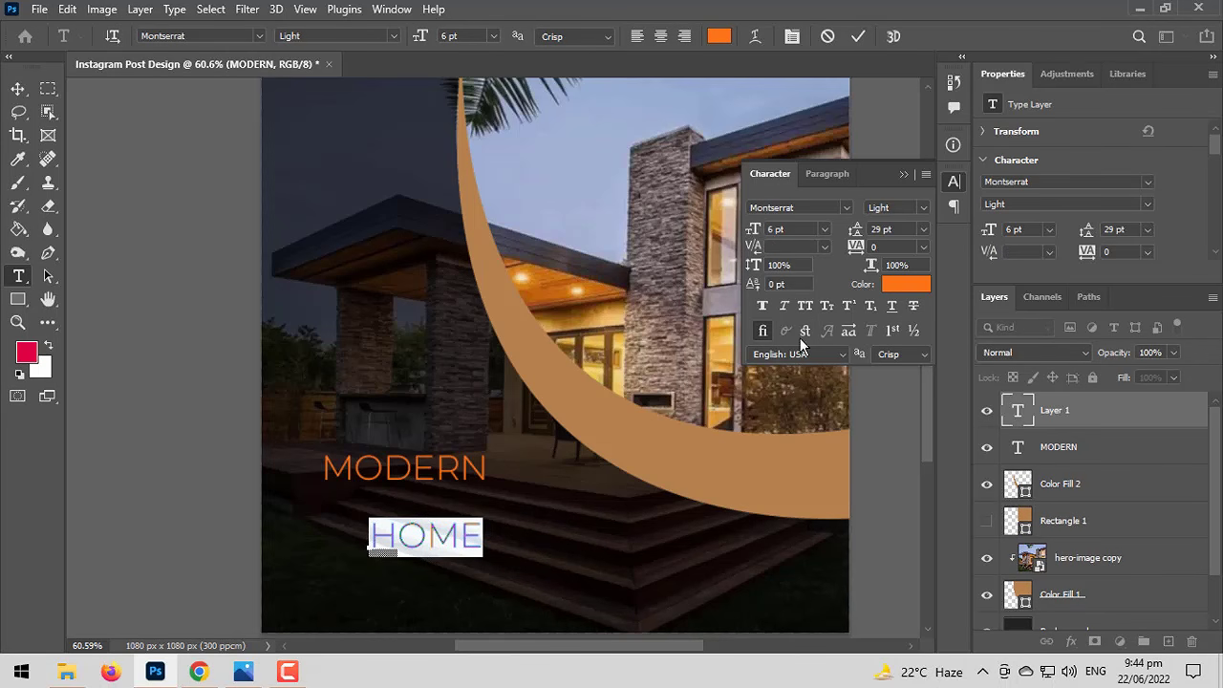
{"action": "left_click", "coordinate": [915, 207]}
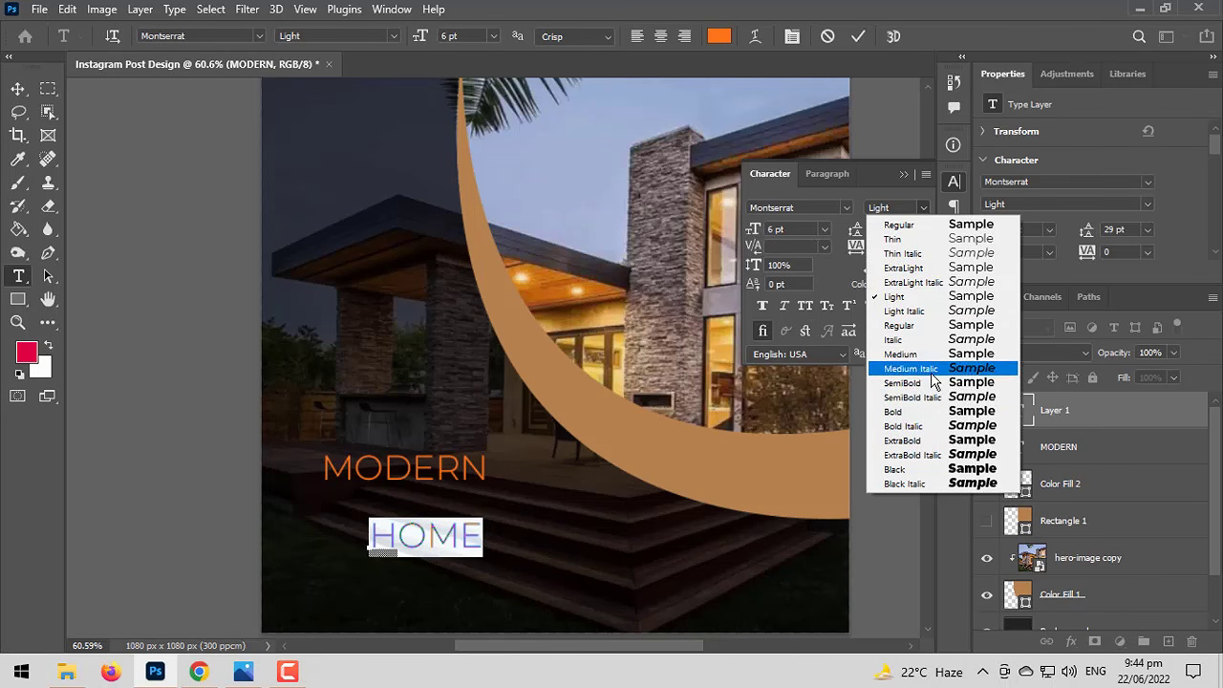
{"action": "left_click", "coordinate": [938, 413]}
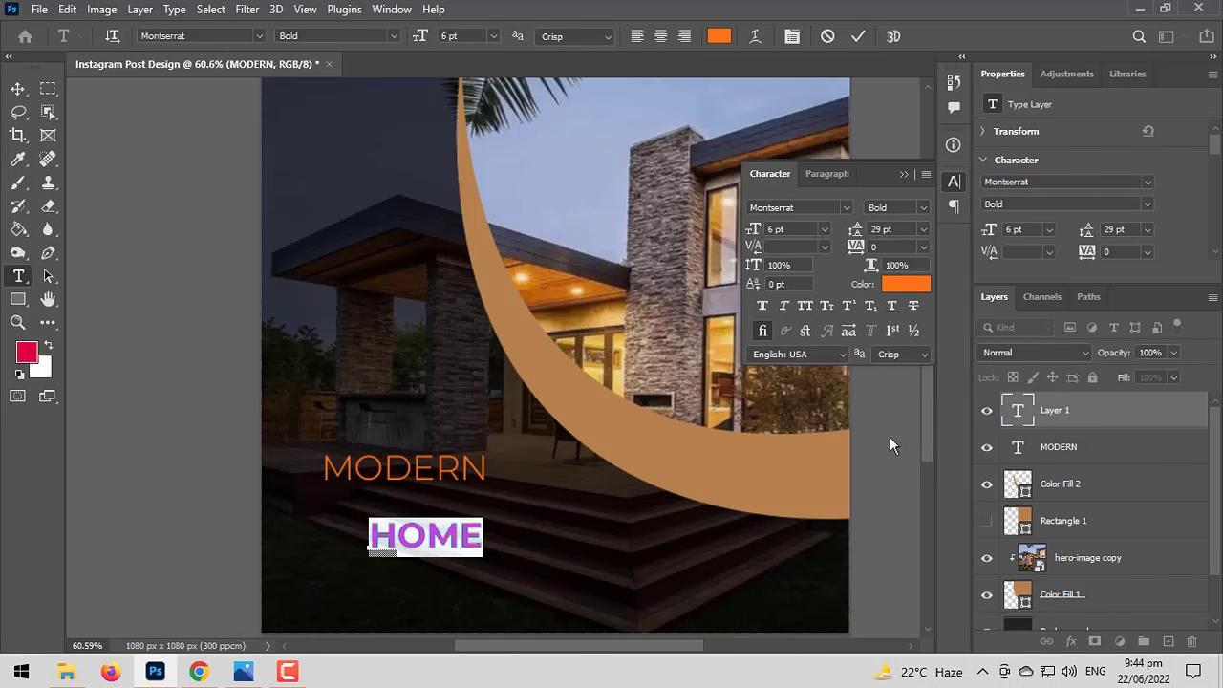
Colour HOME with the tan b68250 sampled from the crescent and place it directly beneath MODERN, aligned at their left edges.
{"action": "left_click", "coordinate": [720, 37]}
{"action": "left_click", "coordinate": [622, 437]}
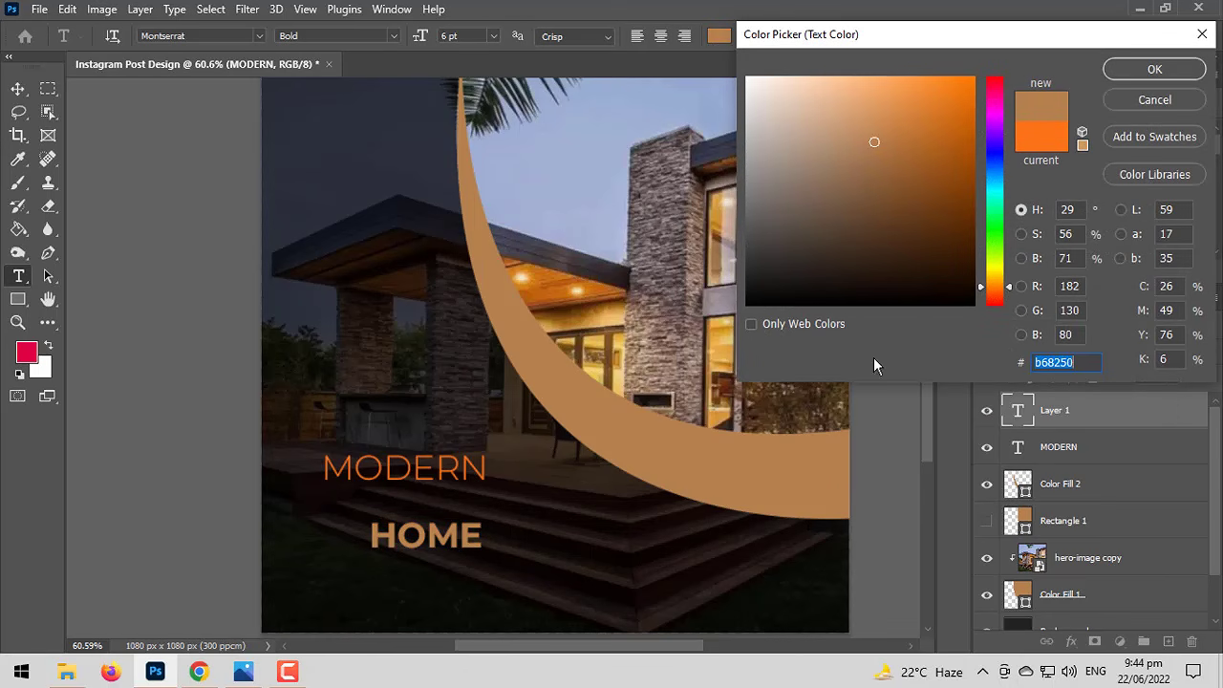
{"action": "left_click", "coordinate": [1172, 76]}
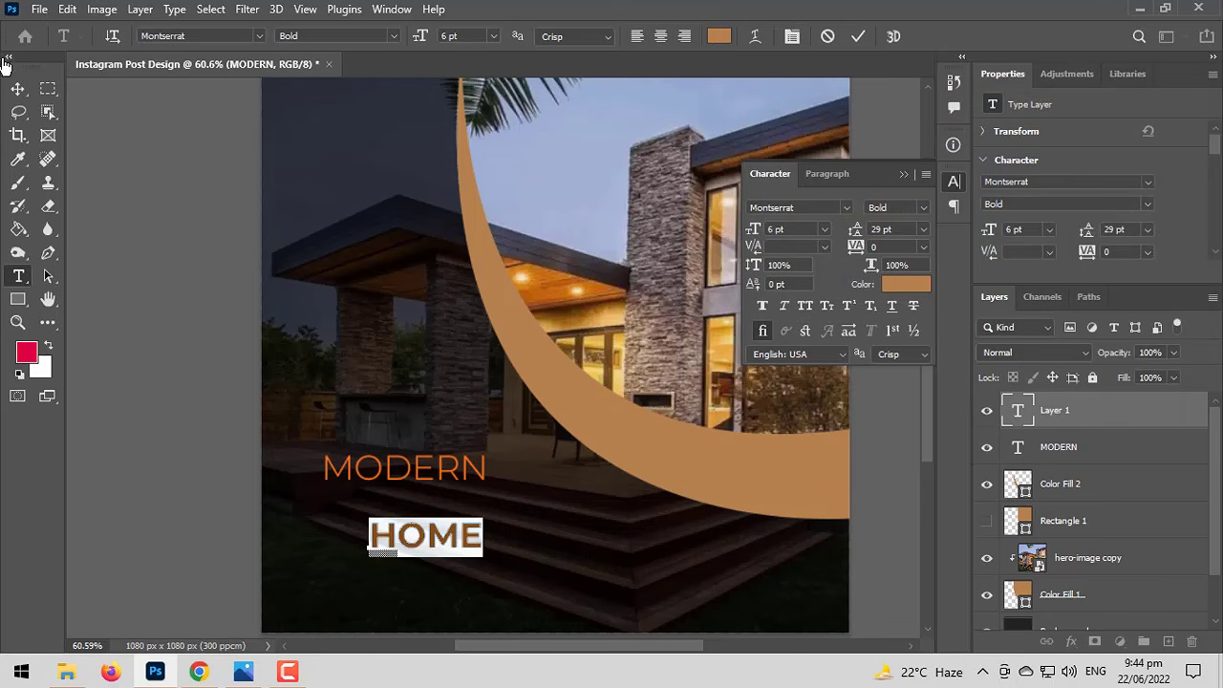
{"action": "key", "text": "v"}
{"action": "left_click_drag", "start_coordinate": [439, 542], "coordinate": [390, 512]}
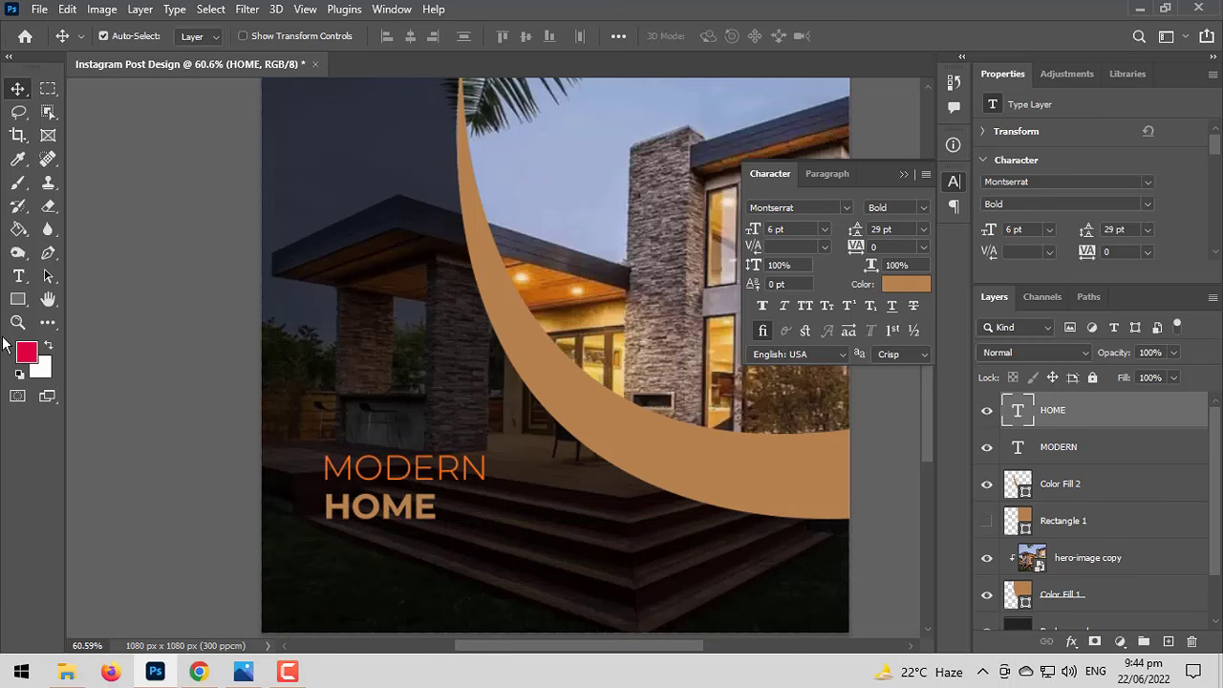
Change the colour of the word MODERN to white, ffffff.
{"action": "left_click", "coordinate": [19, 276]}
{"action": "double_click", "coordinate": [408, 466]}
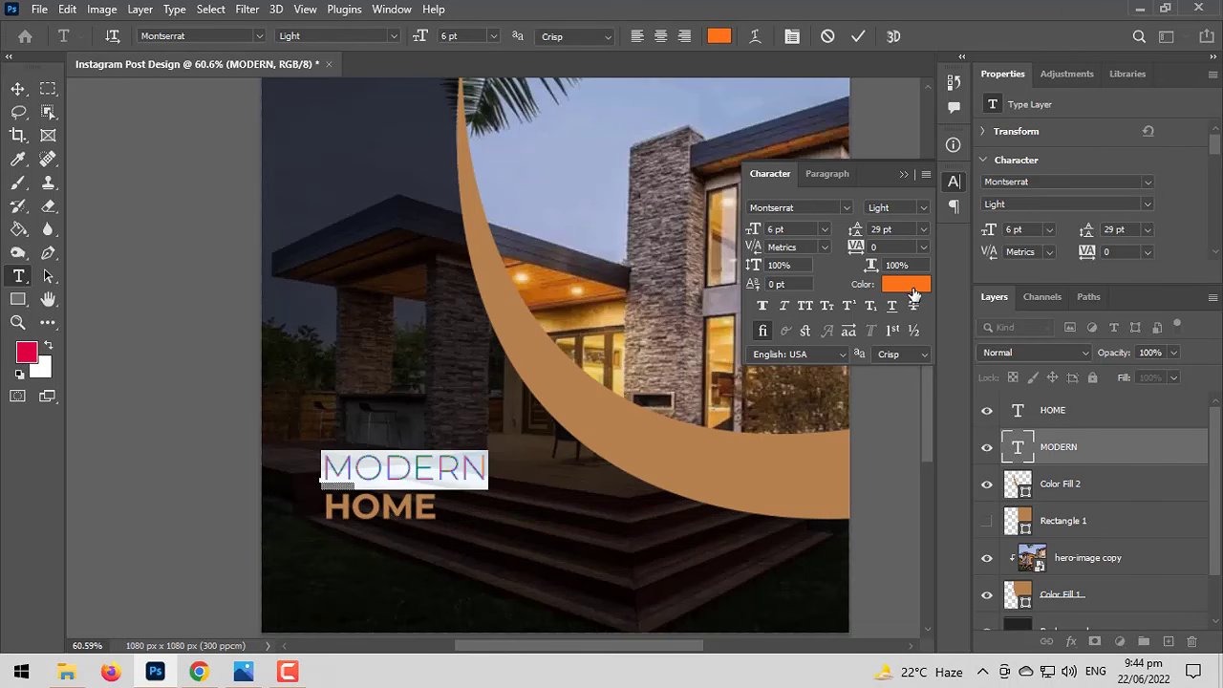
{"action": "left_click", "coordinate": [906, 284]}
{"action": "type", "text": "ffffff"}
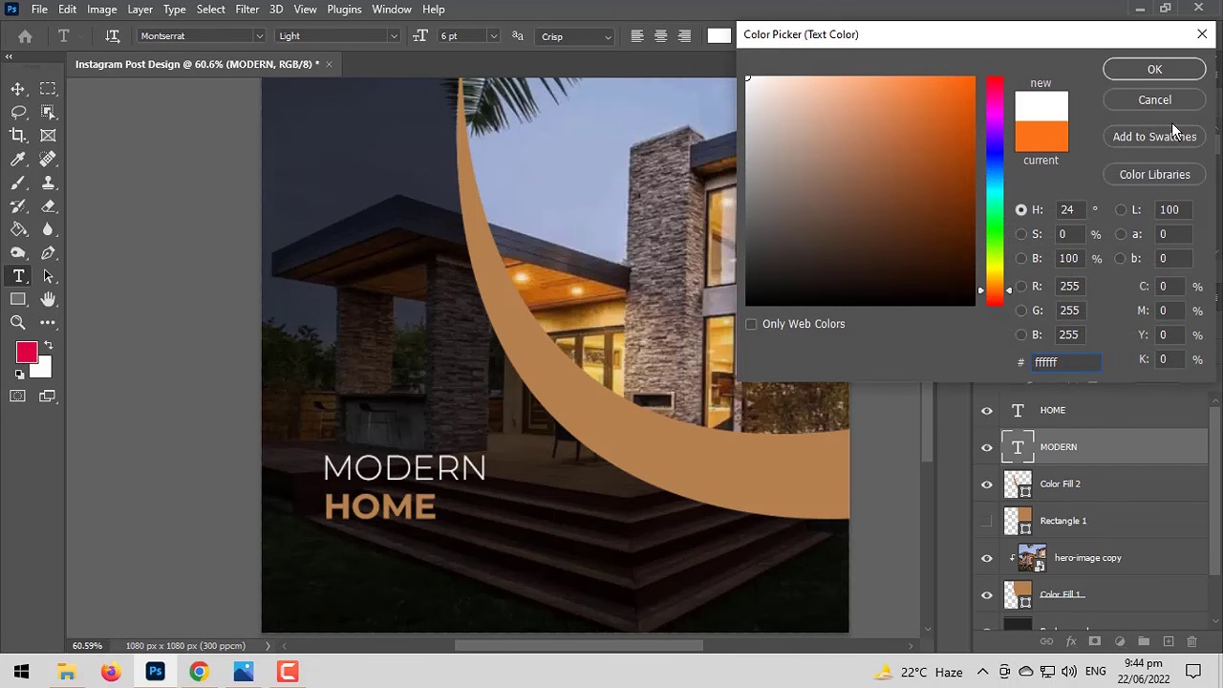
{"action": "left_click", "coordinate": [1173, 73]}
{"action": "left_click", "coordinate": [18, 89]}
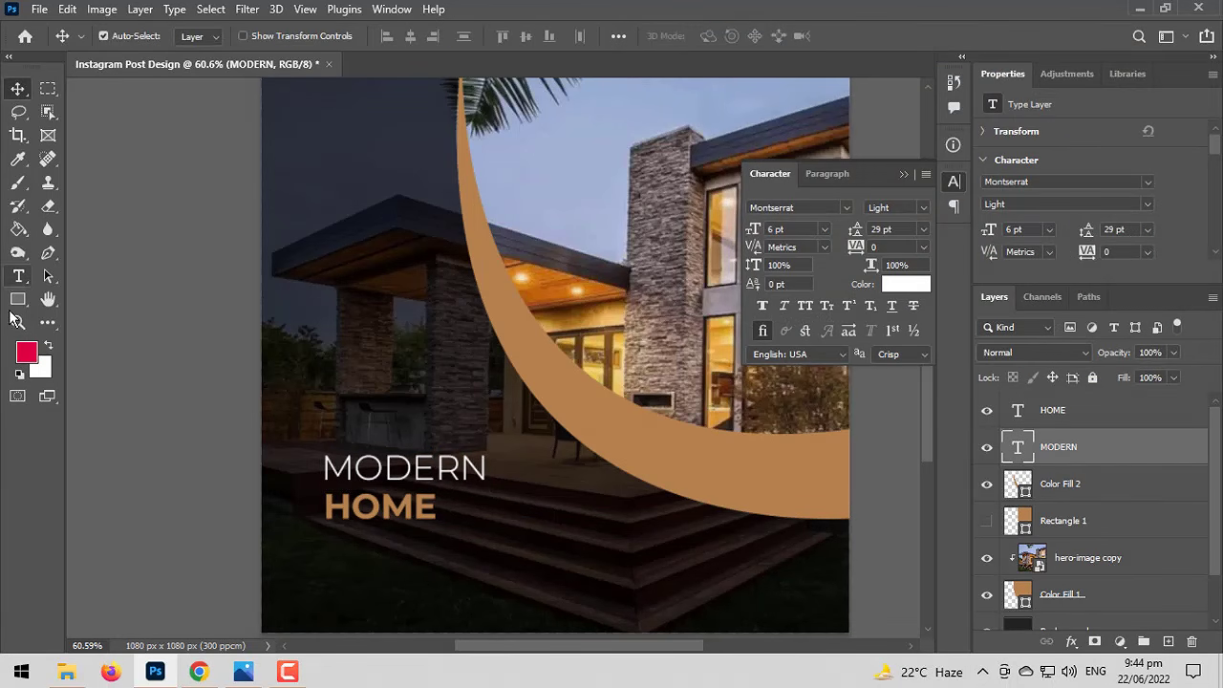
Add a white text layer reading "FOR SALE" and place it directly beneath HOME, aligned with its left edge.
{"action": "left_click", "coordinate": [18, 276]}
{"action": "left_click", "coordinate": [361, 577]}
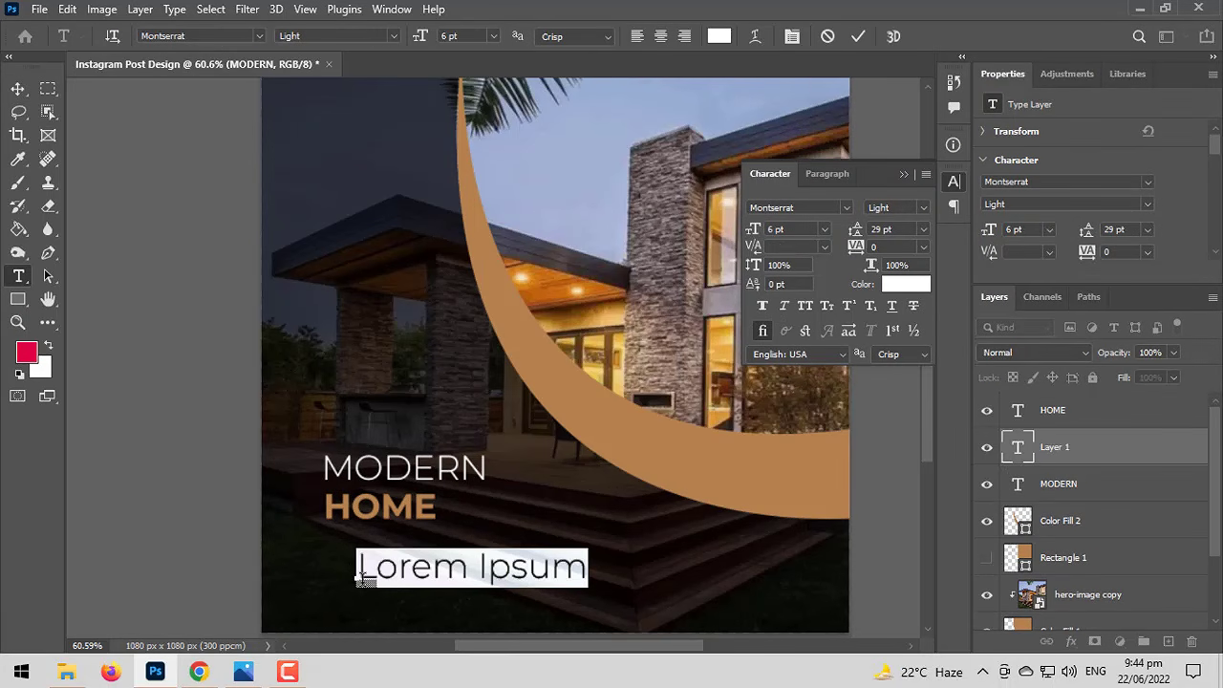
{"action": "type", "text": "FOR S"}
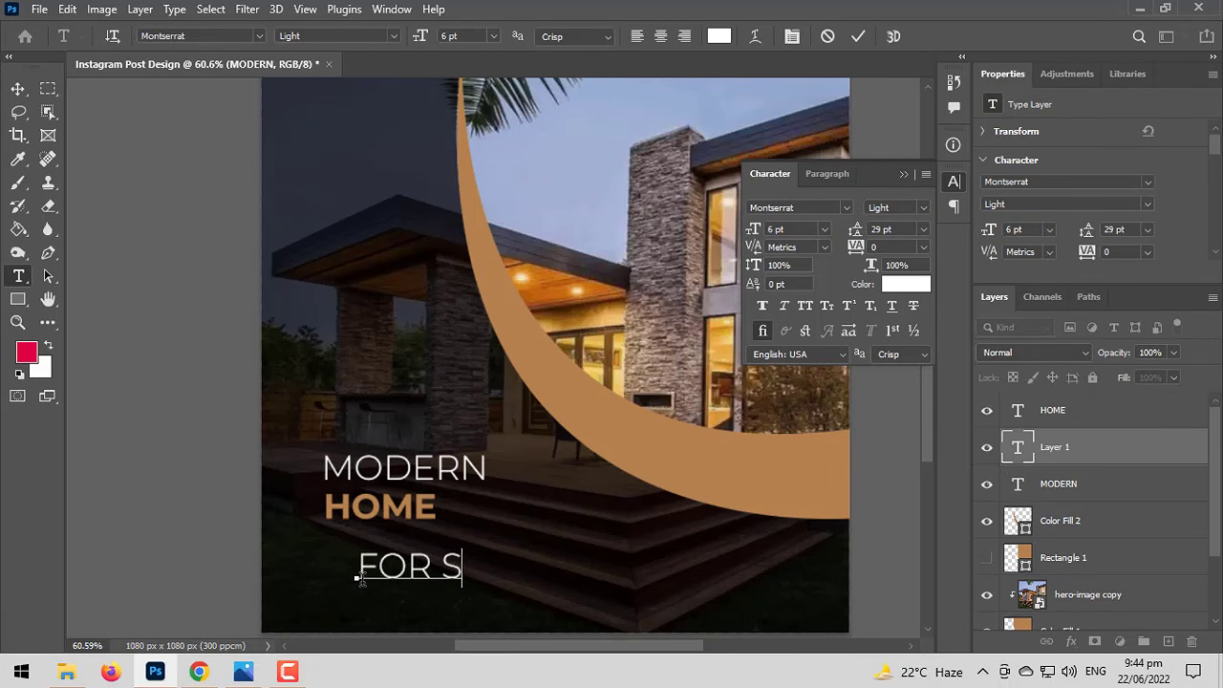
{"action": "type", "text": "ALE"}
{"action": "left_click", "coordinate": [18, 112]}
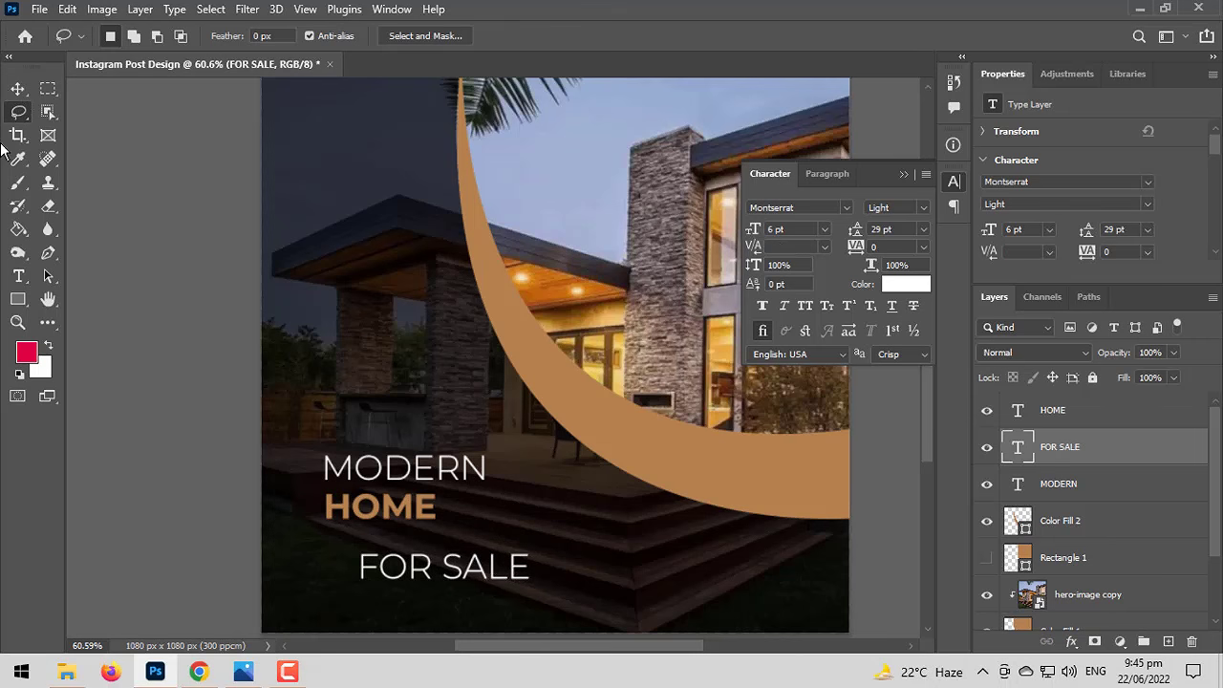
{"action": "left_click", "coordinate": [18, 88]}
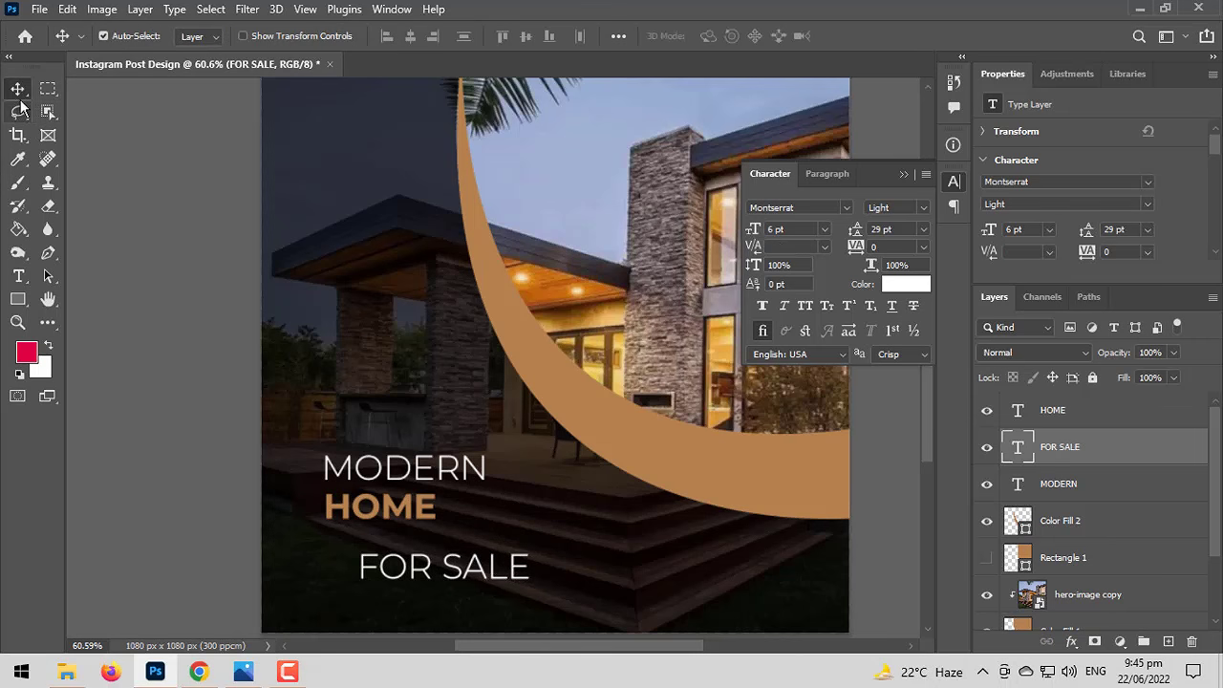
{"action": "left_click_drag", "start_coordinate": [421, 579], "coordinate": [388, 558]}
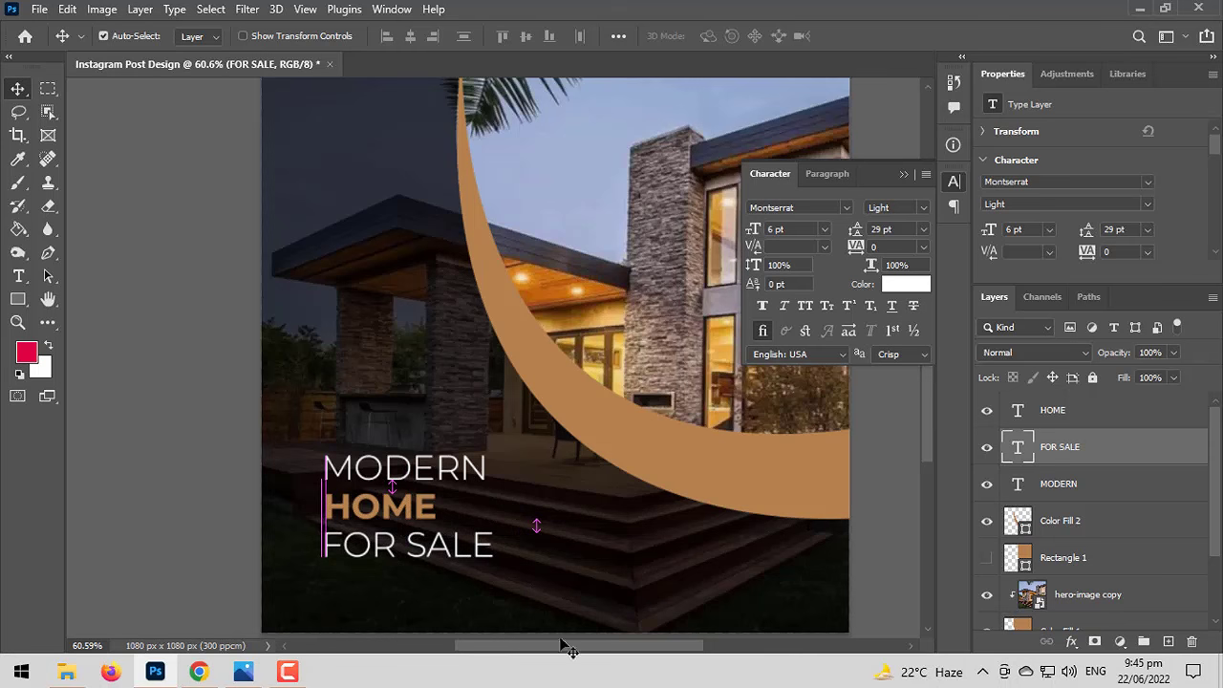
Set the FOR SALE text to Montserrat Medium.
{"action": "left_click", "coordinate": [18, 276]}
{"action": "left_click", "coordinate": [411, 543]}
{"action": "key", "text": "ctrl+a"}
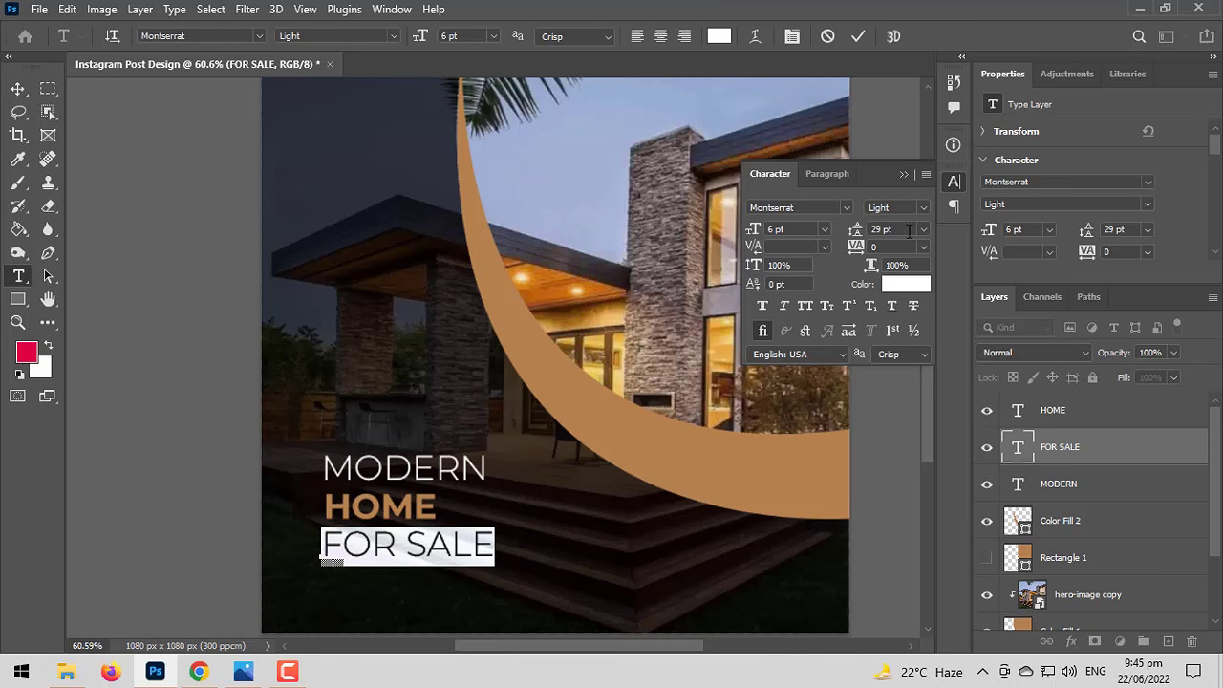
{"action": "left_click", "coordinate": [924, 207]}
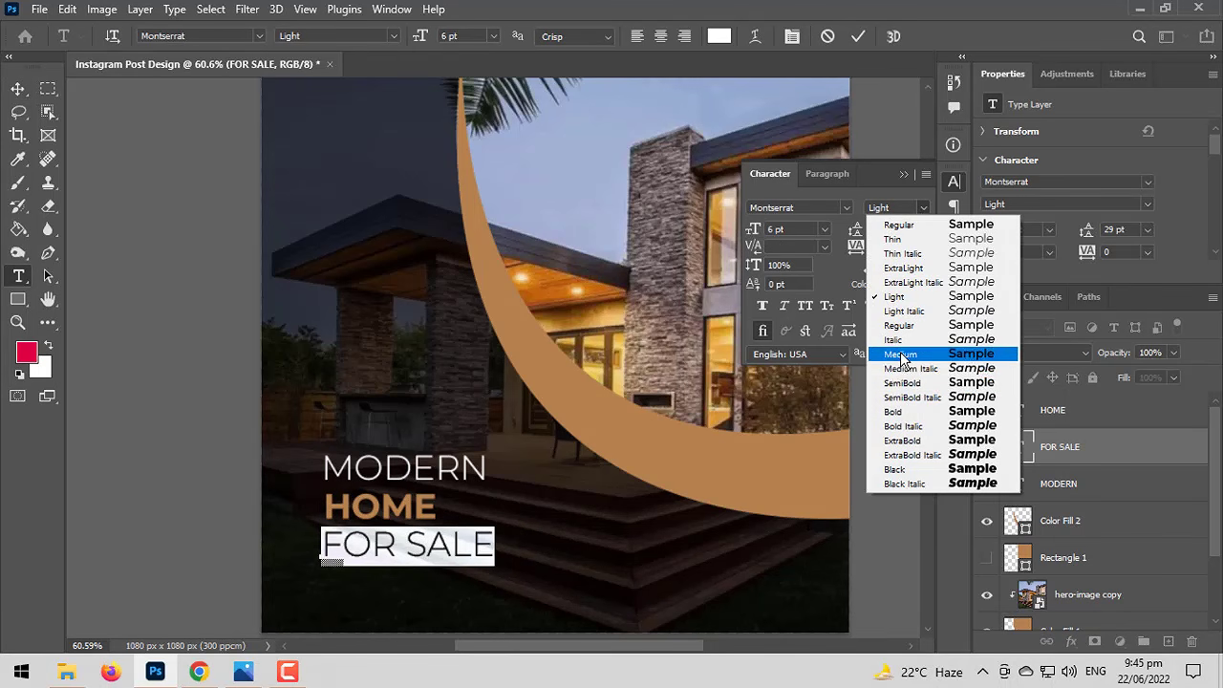
{"action": "left_click", "coordinate": [900, 354]}
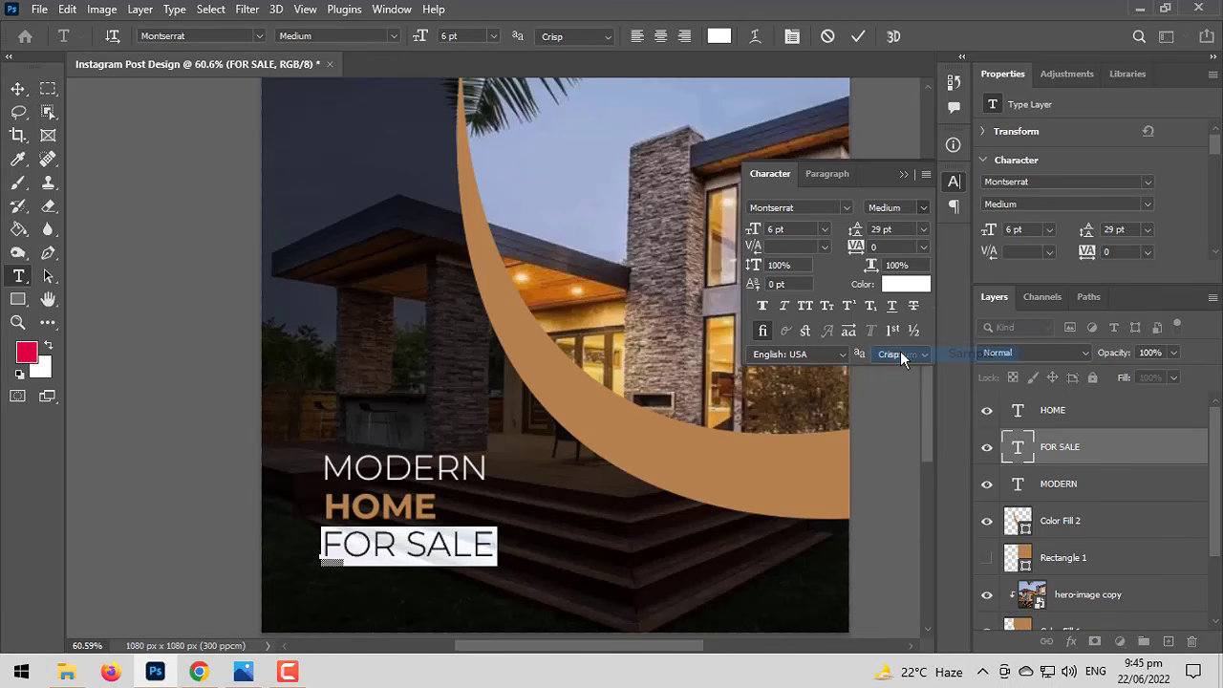
Select the MODERN, HOME and FOR SALE layers and enlarge them together to about 7.81 pt in the canvas's lower-left corner.
{"action": "left_click", "coordinate": [17, 88]}
{"action": "left_click", "coordinate": [1095, 490]}
{"action": "left_click", "coordinate": [1092, 426], "text": "shift"}
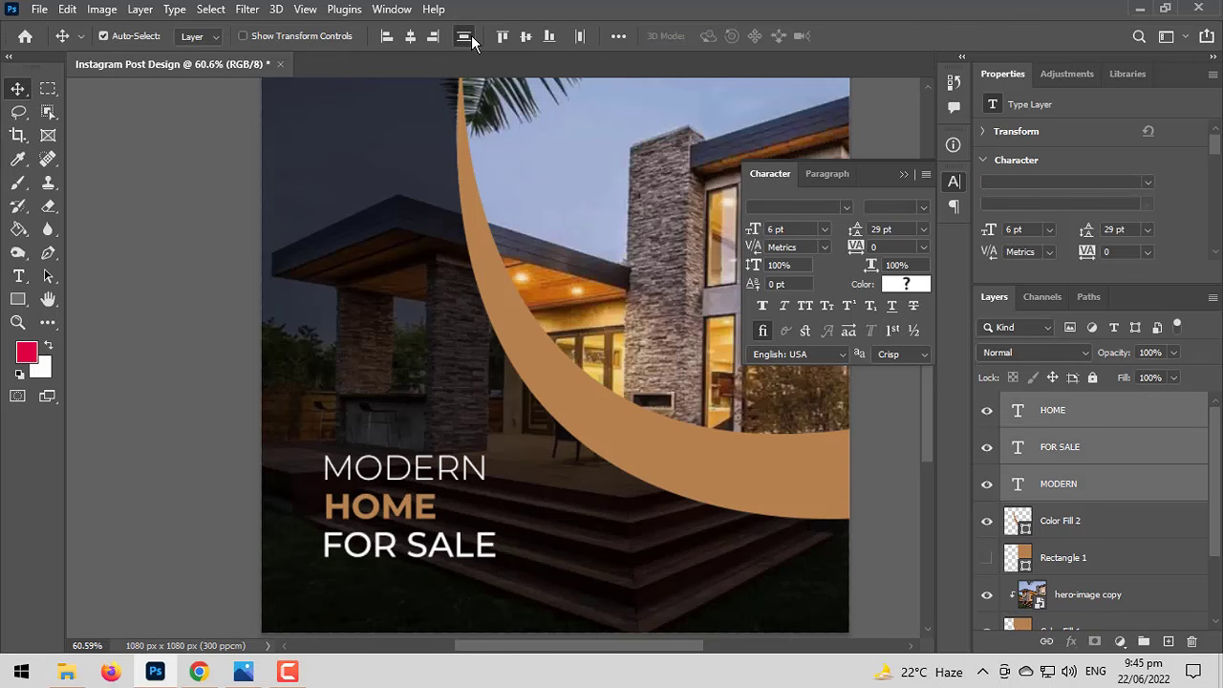
{"action": "scroll", "coordinate": [561, 368], "scroll_direction": "down", "scroll_amount": 3}
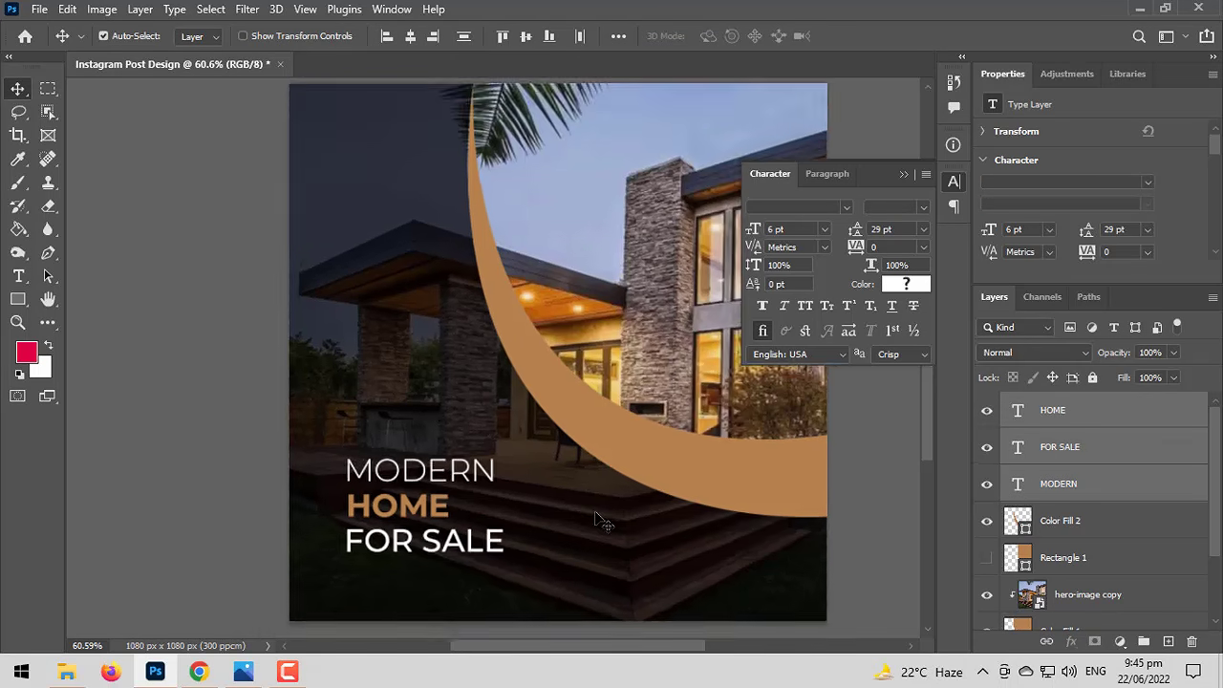
{"action": "key", "text": "ctrl+t"}
{"action": "left_click_drag", "start_coordinate": [518, 504], "coordinate": [442, 540]}
{"action": "left_click_drag", "start_coordinate": [501, 483], "coordinate": [530, 466]}
{"action": "key", "text": "Return"}
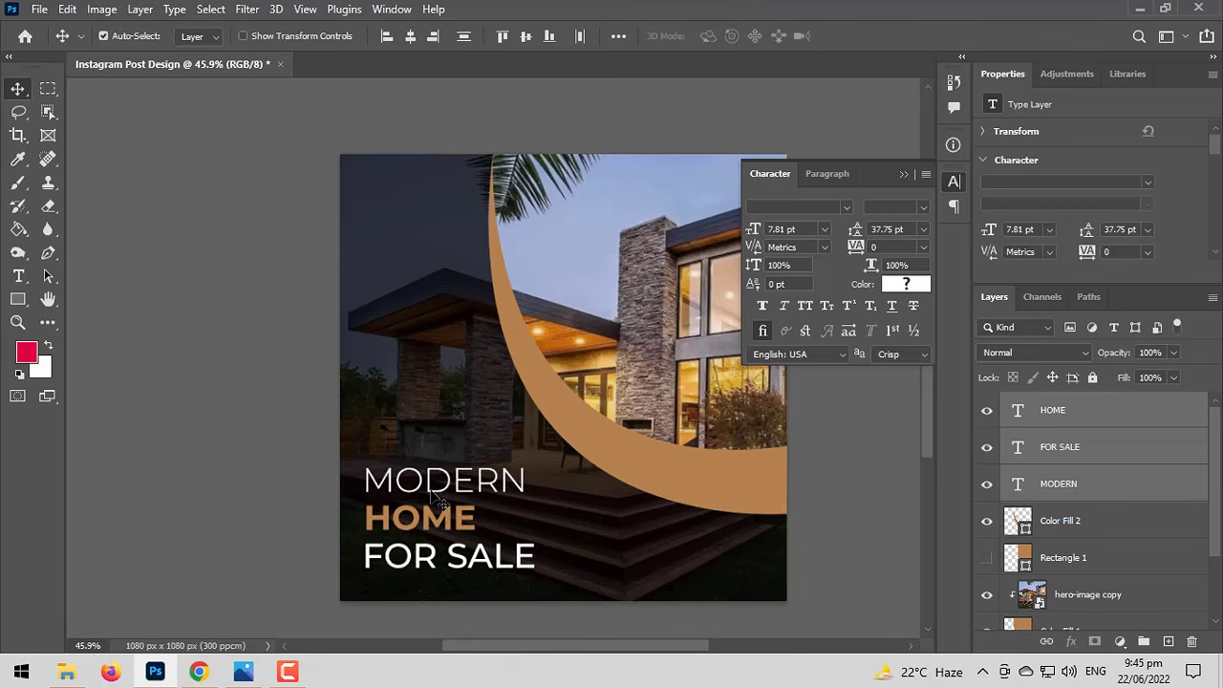
Check the enlarged three-line heading up close and collapse the floating character settings.
{"action": "scroll", "coordinate": [284, 488], "scroll_direction": "up", "scroll_amount": 3}
{"action": "scroll", "coordinate": [284, 488], "scroll_direction": "up", "scroll_amount": 3}
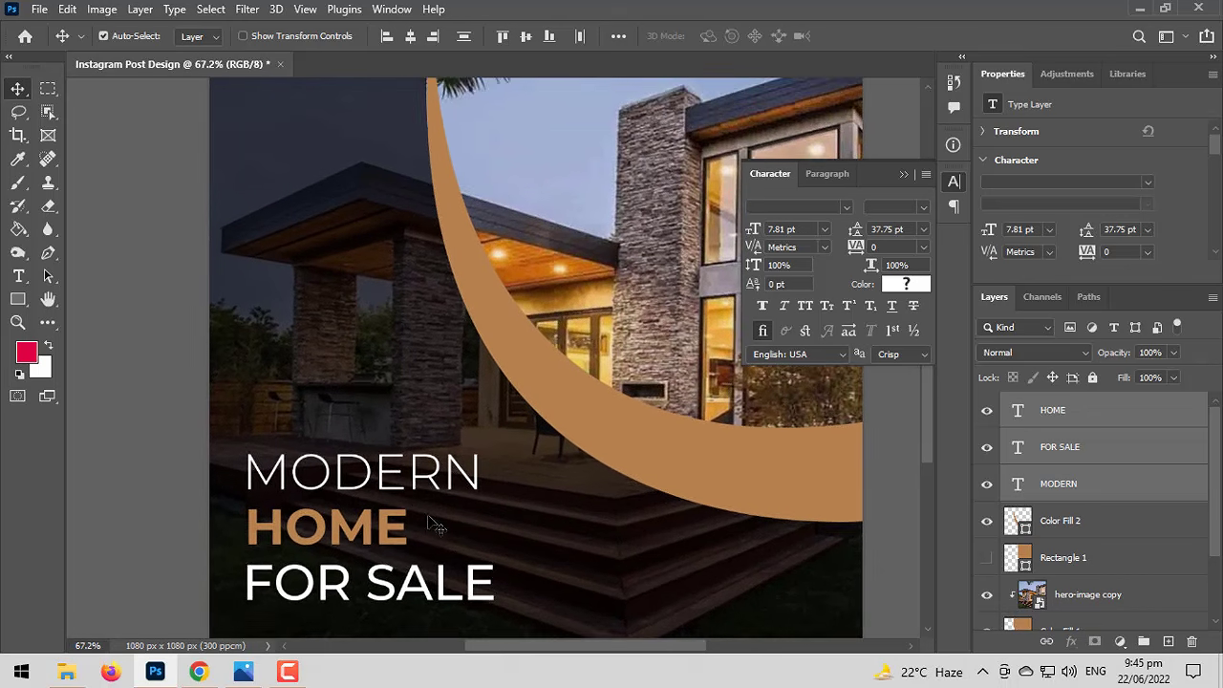
{"action": "scroll", "coordinate": [426, 516], "scroll_direction": "down", "scroll_amount": 2}
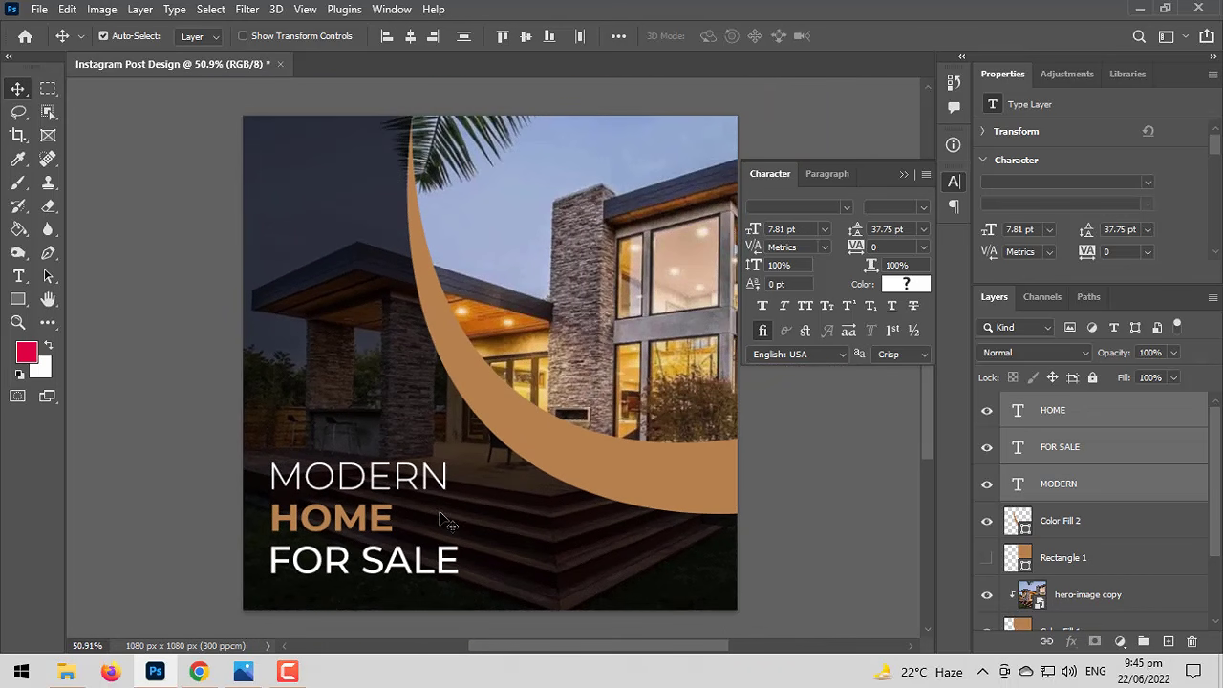
{"action": "left_click", "coordinate": [903, 175]}
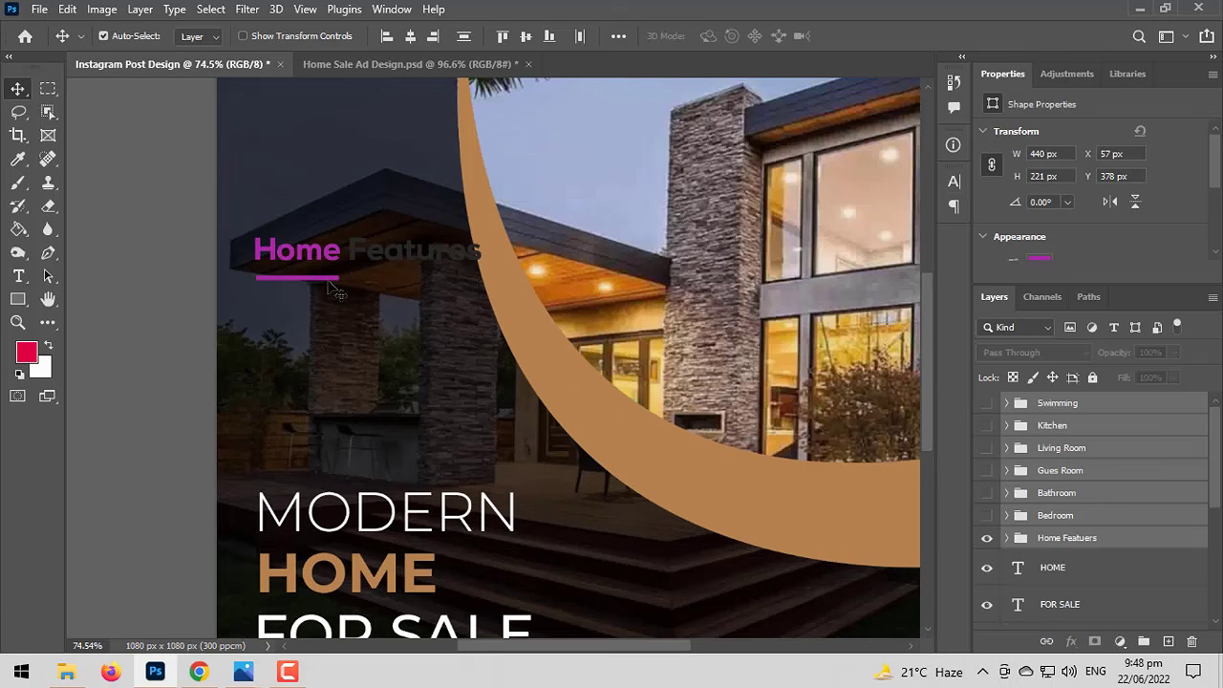
Open the Home Features text for editing and replace its missing NexaHeavy font with the default.
{"action": "scroll", "coordinate": [352, 260], "scroll_direction": "up", "scroll_amount": 2}
{"action": "left_click_drag", "start_coordinate": [352, 260], "coordinate": [379, 308]}
{"action": "left_click", "coordinate": [18, 276]}
{"action": "left_click", "coordinate": [288, 292]}
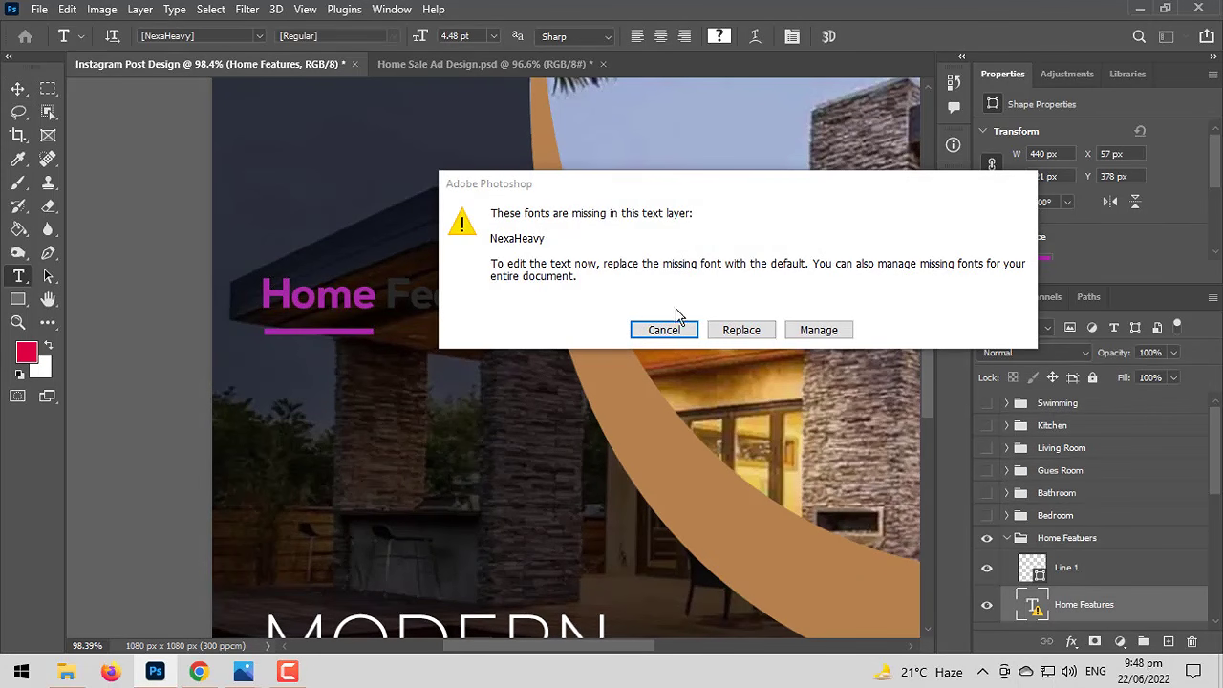
{"action": "left_click", "coordinate": [741, 330]}
Recolour the word Features in the Home Features title to white, ffffff.
{"action": "double_click", "coordinate": [365, 295]}
{"action": "triple_click", "coordinate": [365, 296]}
{"action": "double_click", "coordinate": [304, 295]}
{"action": "double_click", "coordinate": [422, 295]}
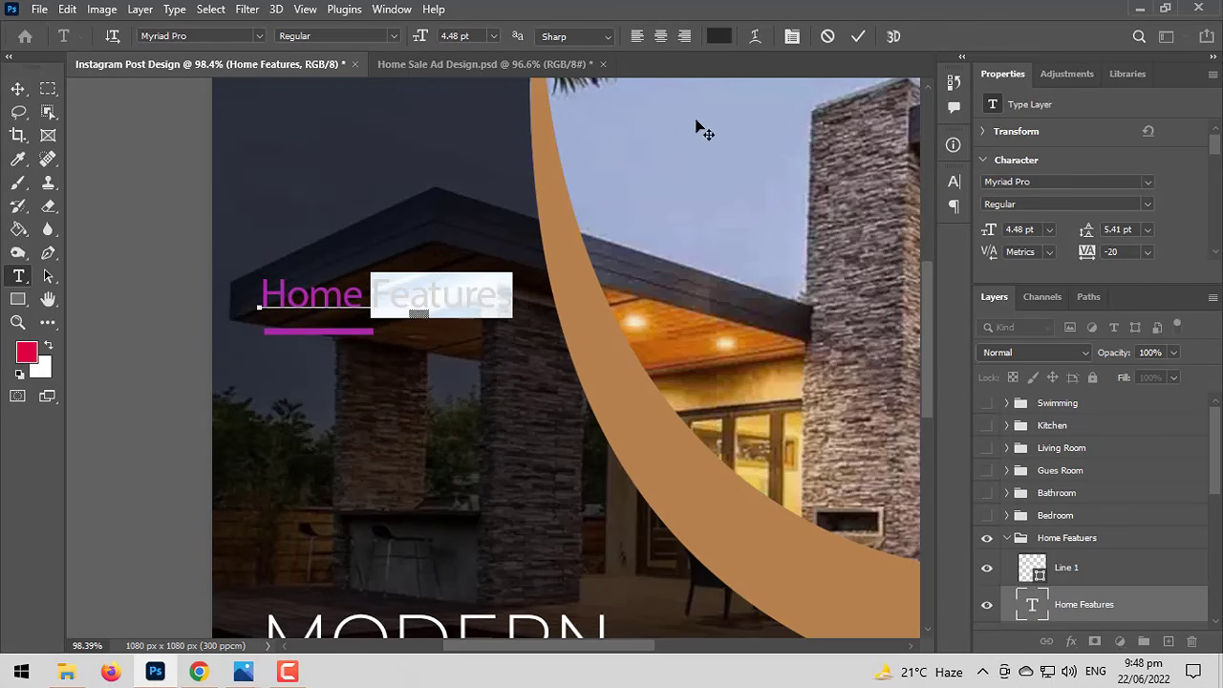
{"action": "left_click", "coordinate": [716, 36]}
{"action": "type", "text": "ffffff"}
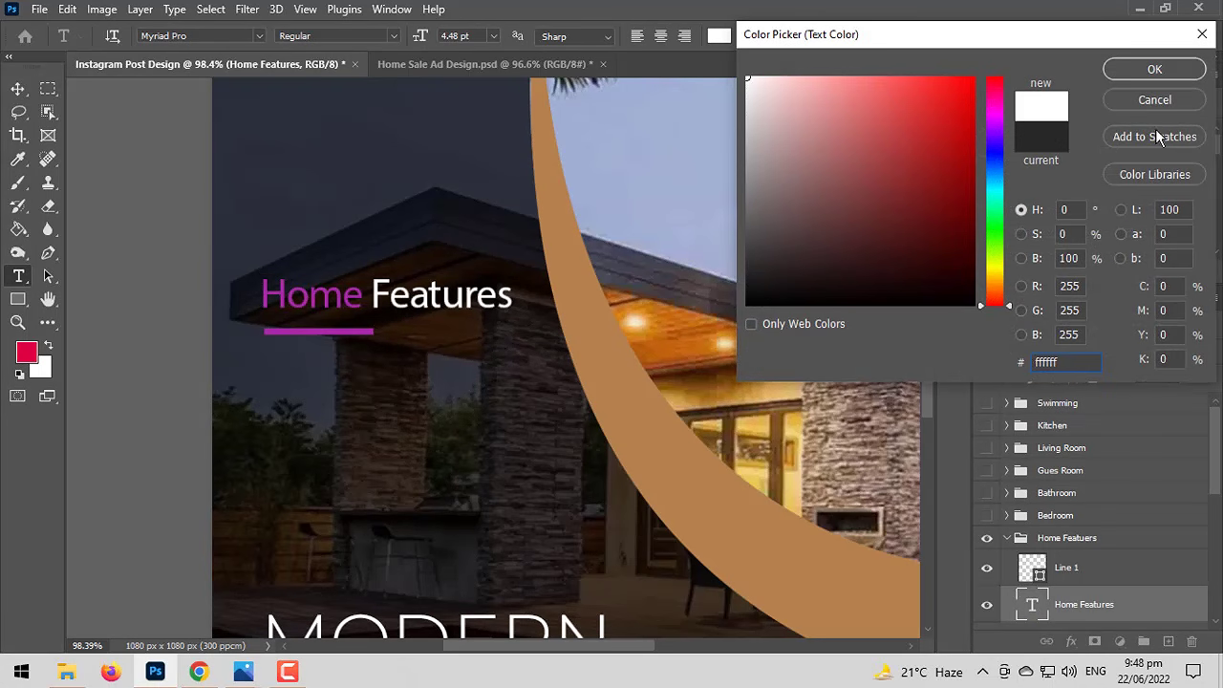
{"action": "left_click", "coordinate": [1155, 70]}
Recolour the word Home in the Home Features title with the tan sampled from the crescent.
{"action": "double_click", "coordinate": [335, 292]}
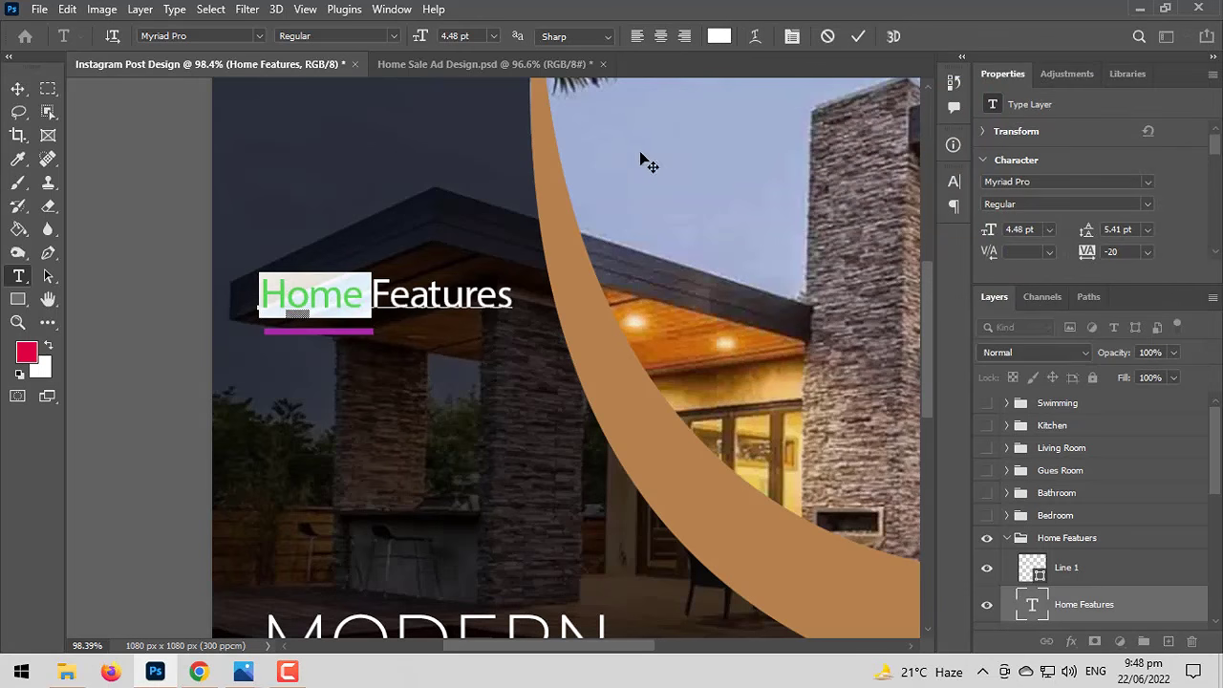
{"action": "left_click", "coordinate": [717, 35]}
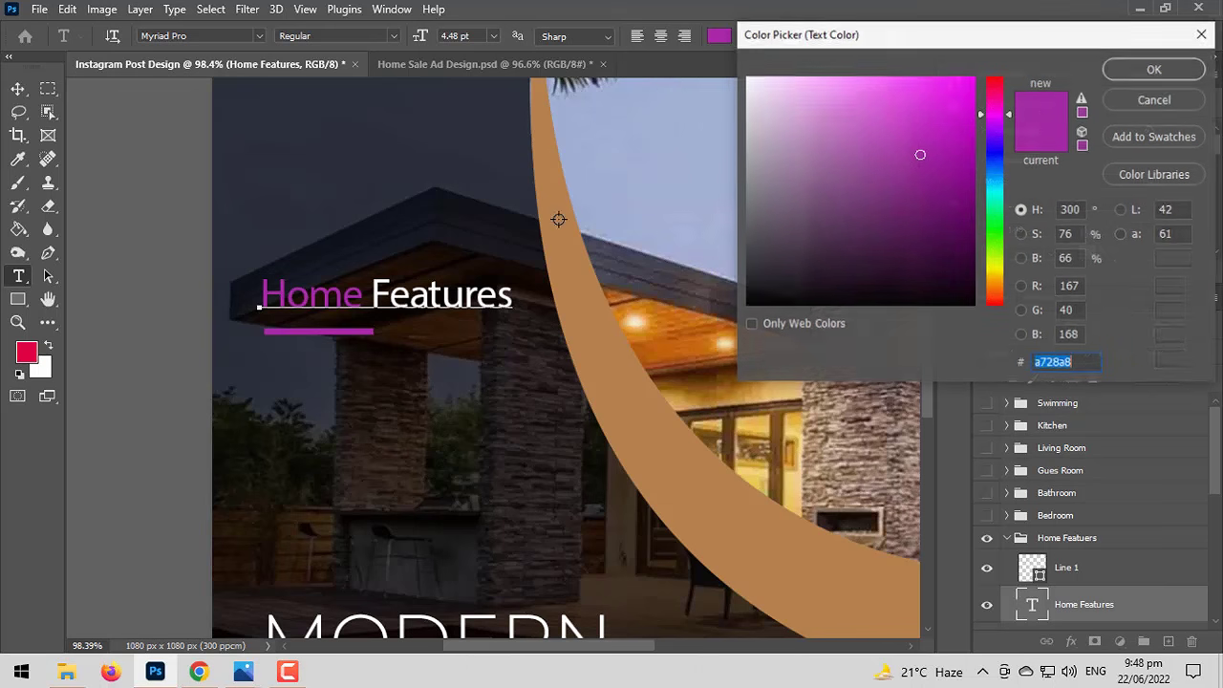
{"action": "left_click", "coordinate": [560, 274]}
{"action": "left_click", "coordinate": [1154, 69]}
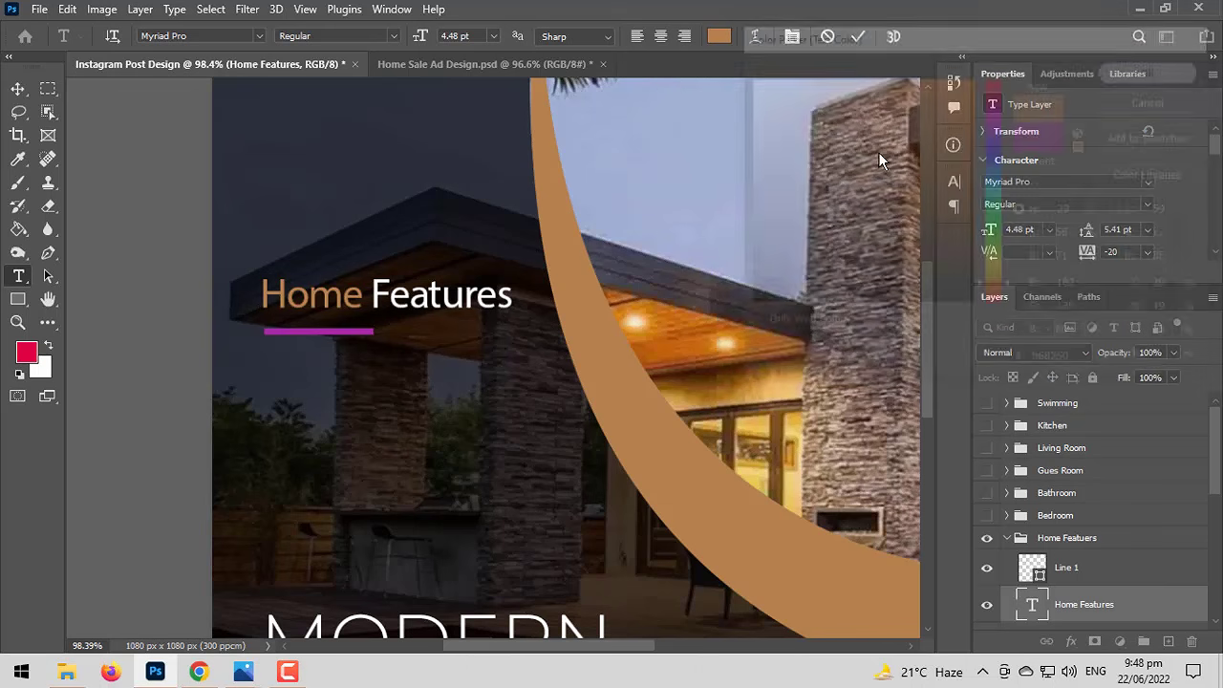
Scale the purple underline beneath the Home Features title down to 63.73%.
{"action": "left_click", "coordinate": [18, 89]}
{"action": "scroll", "coordinate": [442, 345], "scroll_direction": "up", "scroll_amount": 5}
{"action": "left_click_drag", "start_coordinate": [363, 438], "coordinate": [495, 538]}
{"action": "left_click_drag", "start_coordinate": [422, 430], "coordinate": [414, 417]}
{"action": "scroll", "coordinate": [297, 429], "scroll_direction": "up", "scroll_amount": 3}
{"action": "key", "text": "ctrl+t"}
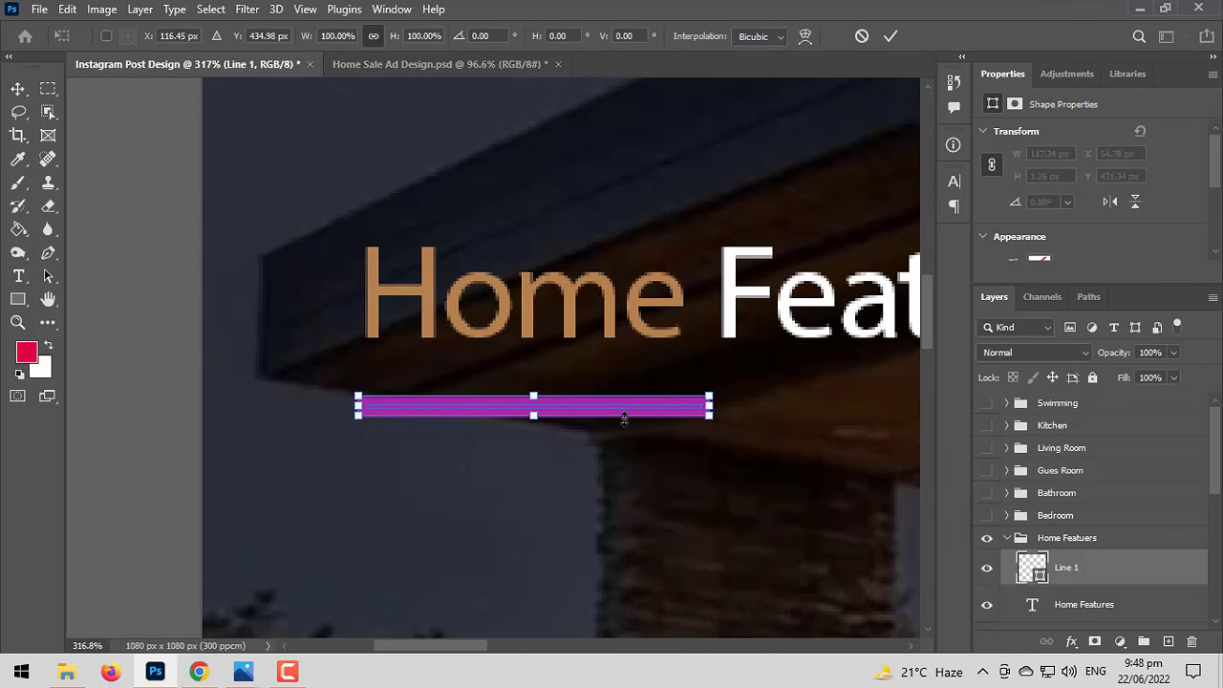
{"action": "left_click_drag", "start_coordinate": [537, 424], "coordinate": [531, 409]}
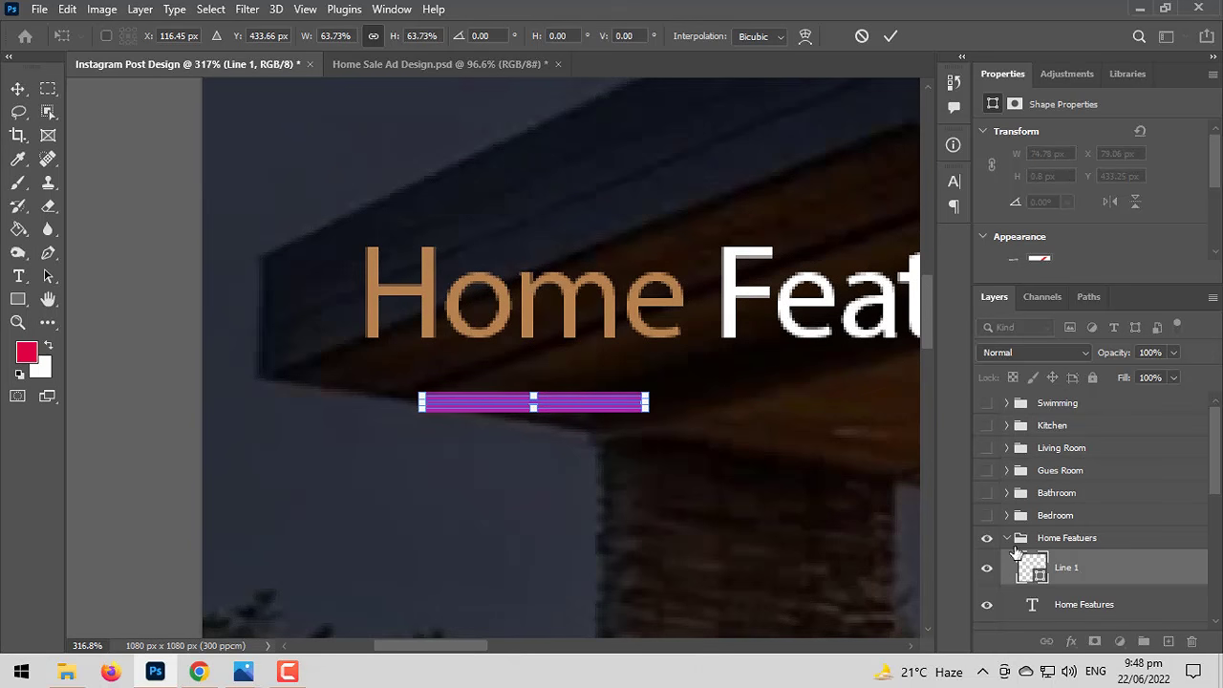
{"action": "key", "text": "Return"}
Delete the purple underline from the Home Features group and make the Bedroom group visible.
{"action": "key", "text": "Delete"}
{"action": "left_click", "coordinate": [1006, 538]}
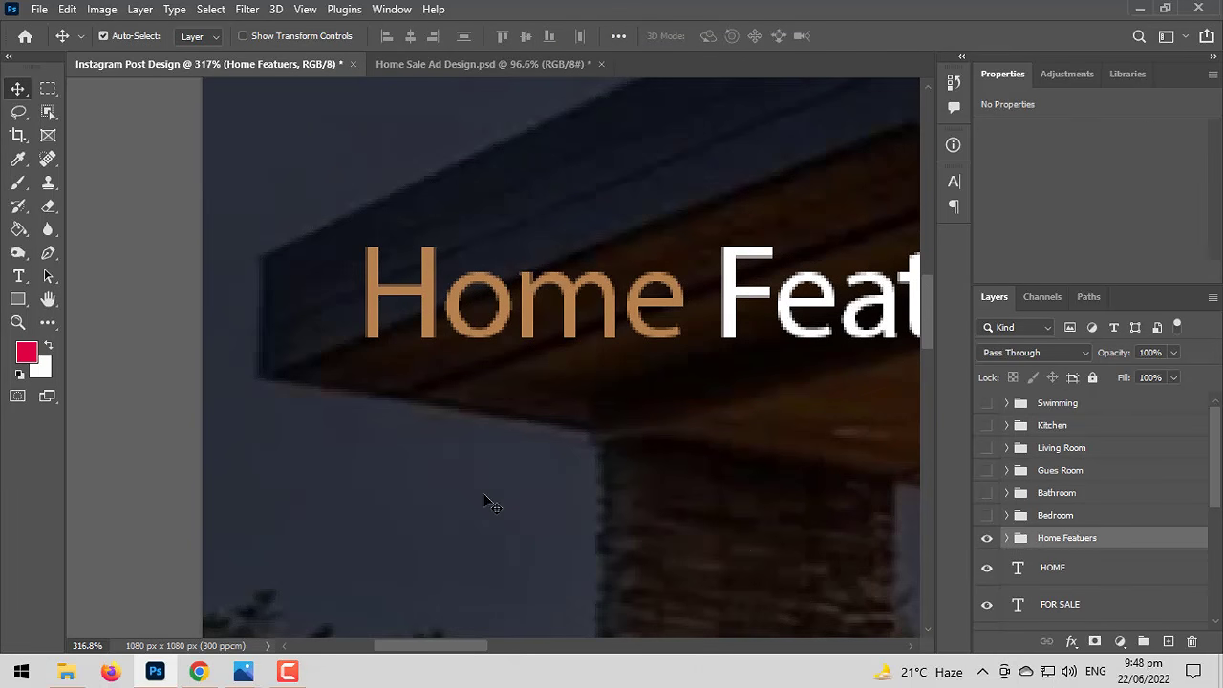
{"action": "scroll", "coordinate": [519, 488], "scroll_direction": "down", "scroll_amount": 10}
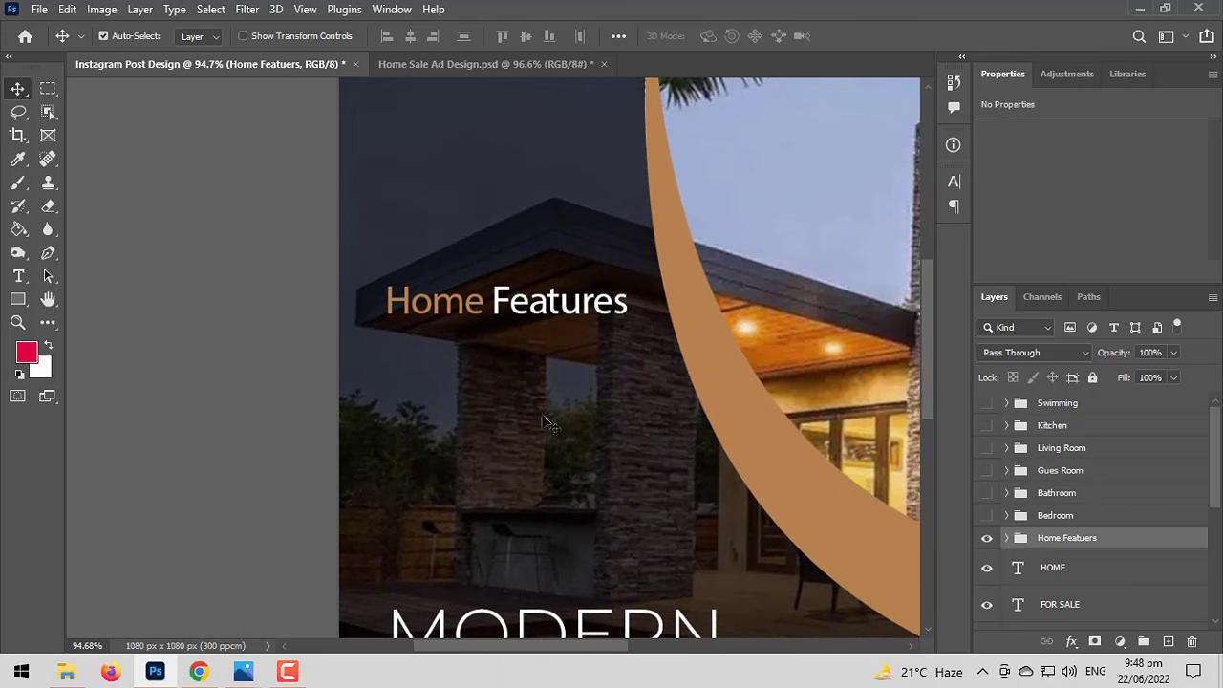
{"action": "left_click", "coordinate": [988, 515]}
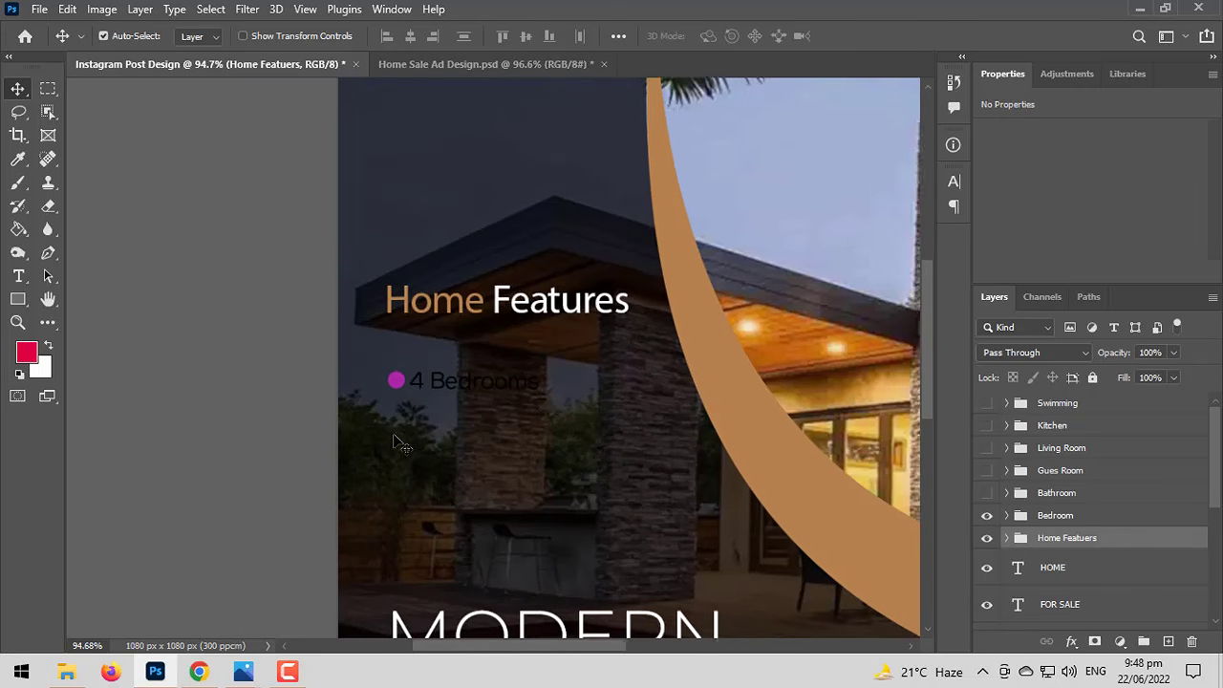
Recolour the 4 Bedrooms text in the Bedroom group to white, ffffff.
{"action": "scroll", "coordinate": [395, 435], "scroll_direction": "up", "scroll_amount": 2}
{"action": "left_click", "coordinate": [18, 276]}
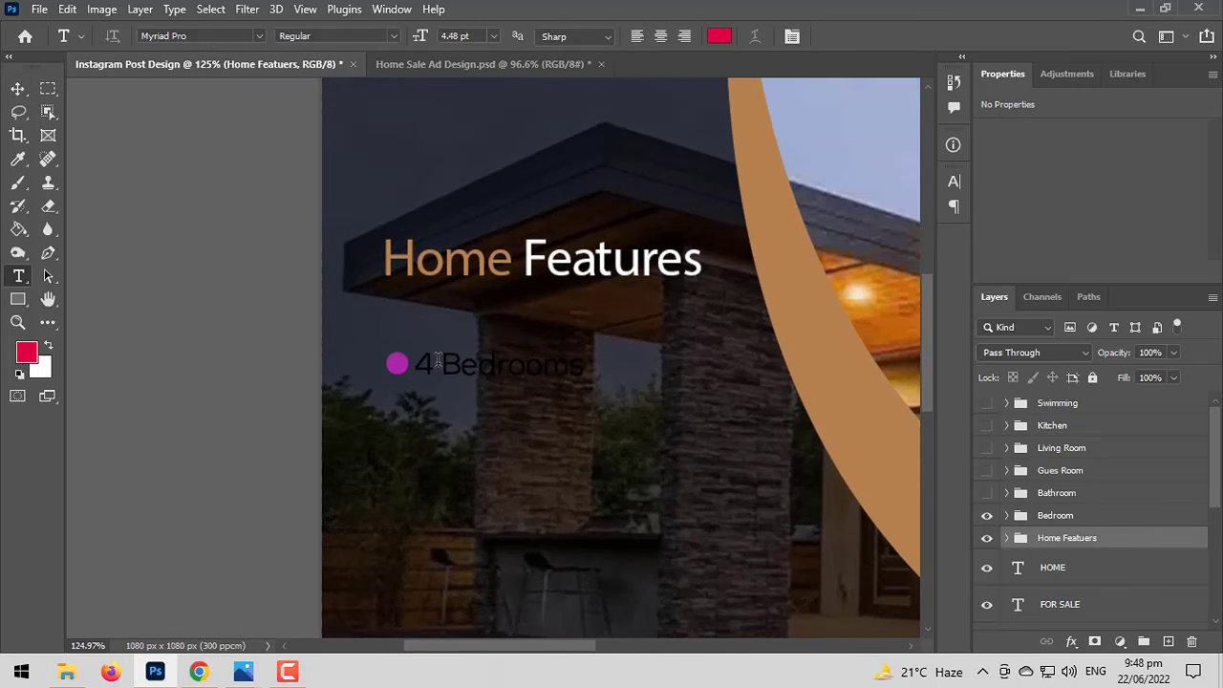
{"action": "left_click", "coordinate": [448, 364]}
{"action": "left_click", "coordinate": [741, 330]}
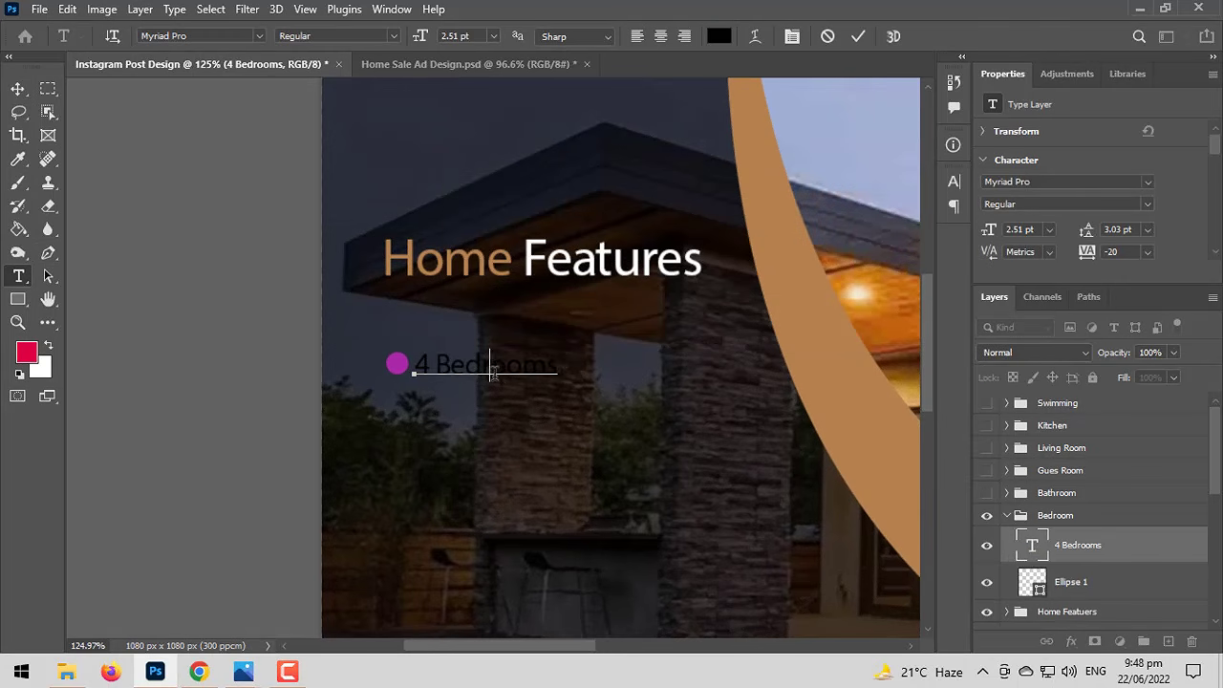
{"action": "left_click_drag", "start_coordinate": [414, 367], "coordinate": [559, 368]}
{"action": "left_click", "coordinate": [718, 37]}
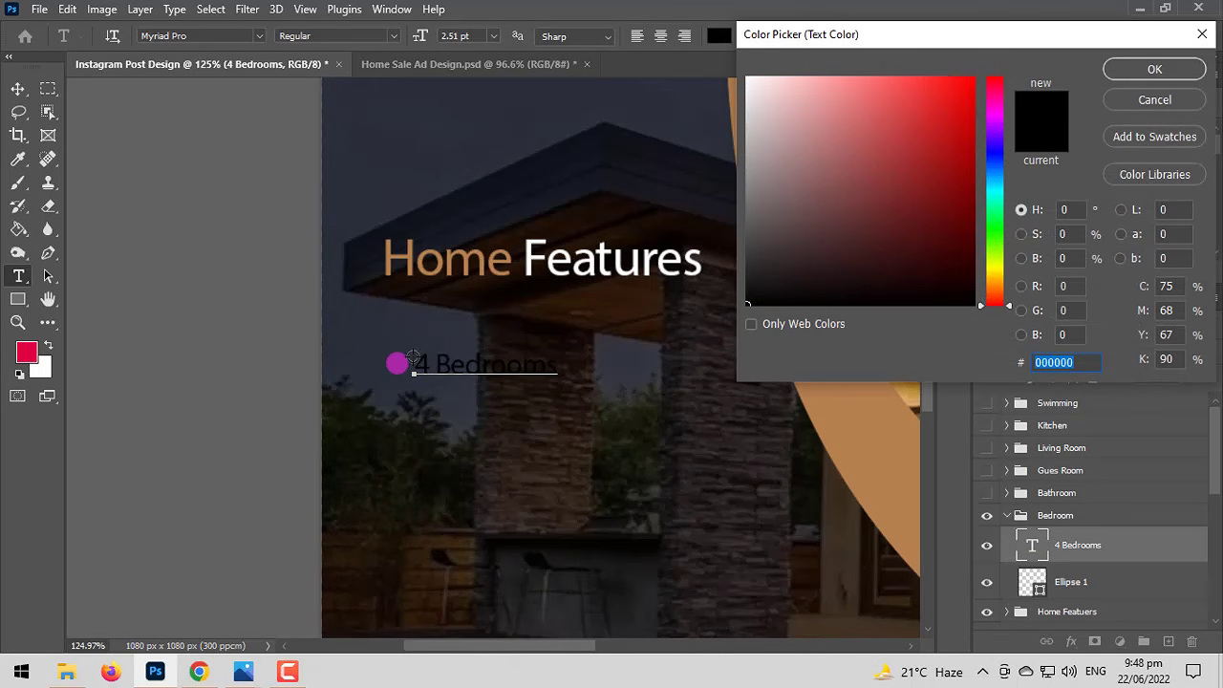
{"action": "type", "text": "ffffff"}
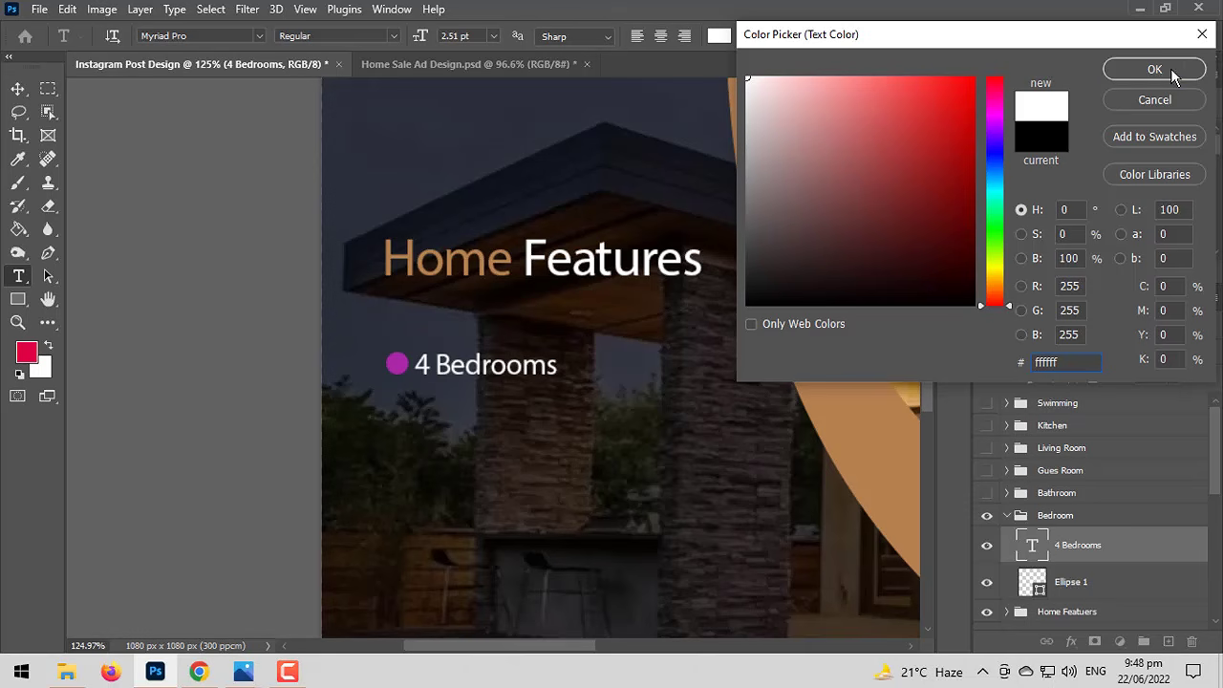
{"action": "left_click", "coordinate": [1176, 72]}
Recolour the bullet circle beside 4 Bedrooms with the tan b68250 sampled from the crescent and collapse the Bedroom group.
{"action": "double_click", "coordinate": [1035, 582]}
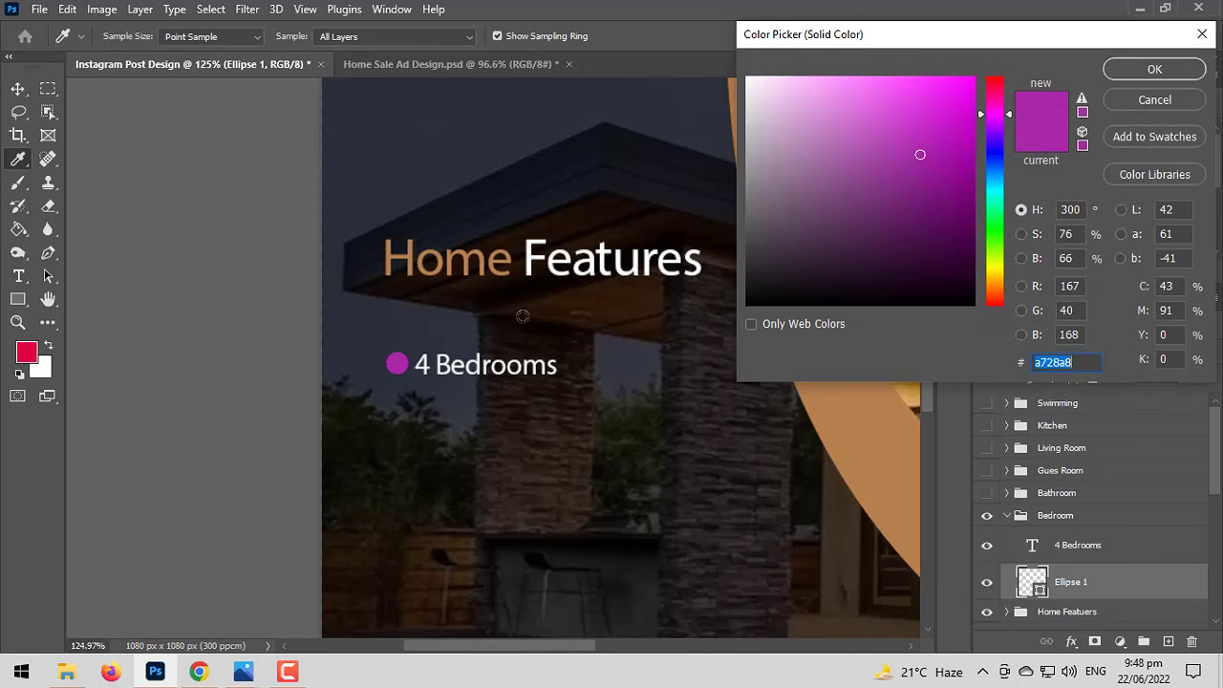
{"action": "left_click", "coordinate": [841, 441]}
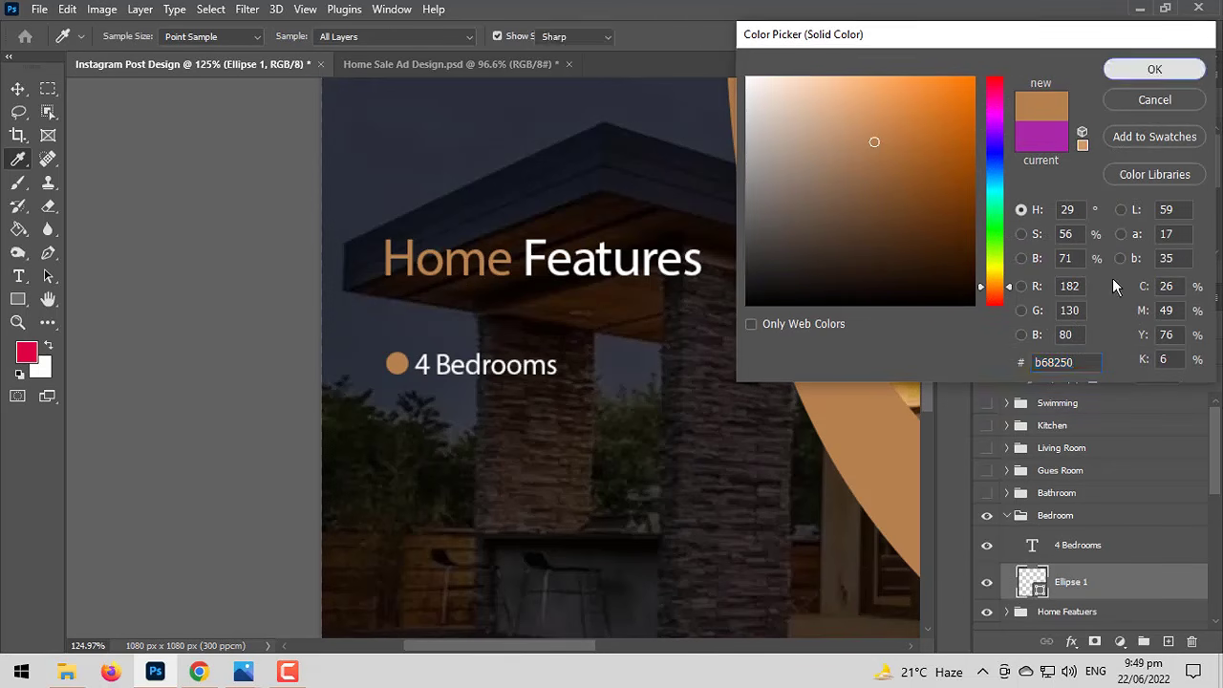
{"action": "left_click", "coordinate": [1154, 69]}
{"action": "left_click", "coordinate": [1008, 517]}
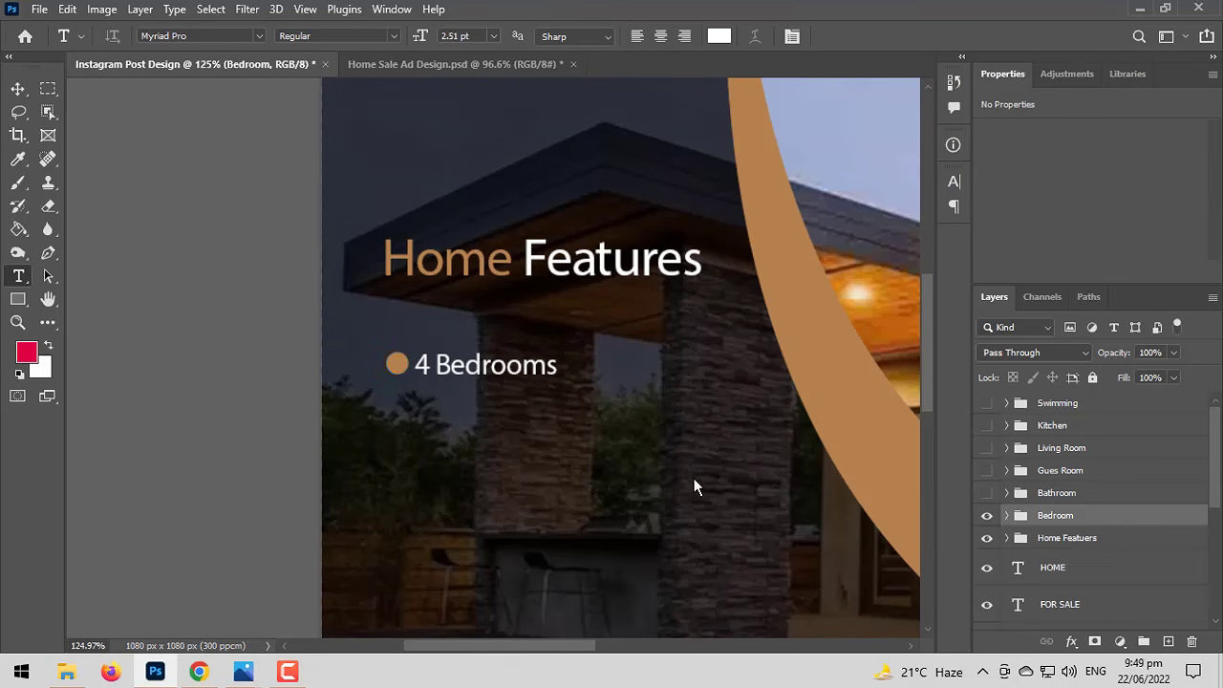
Scale the Bedroom group down to 79.89% and move it up closer beneath the Home Features title, aligned with its left edge.
{"action": "key", "text": "ctrl+t"}
{"action": "left_click_drag", "start_coordinate": [564, 364], "coordinate": [498, 331]}
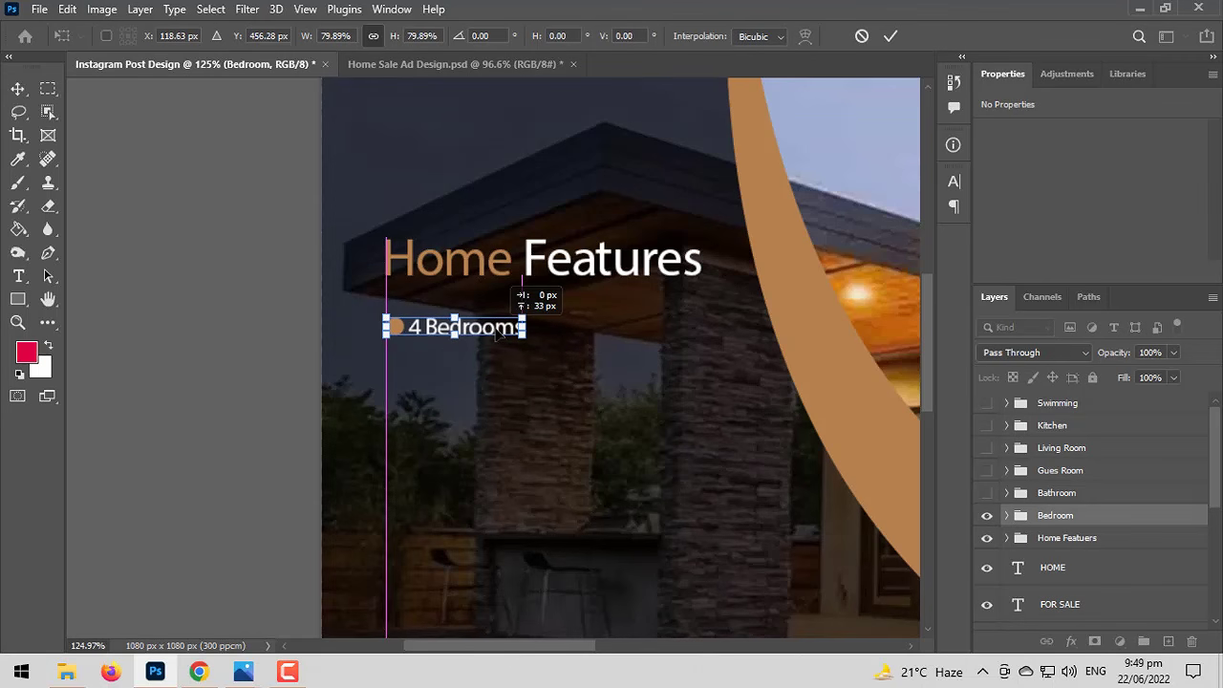
{"action": "key", "text": "Return"}
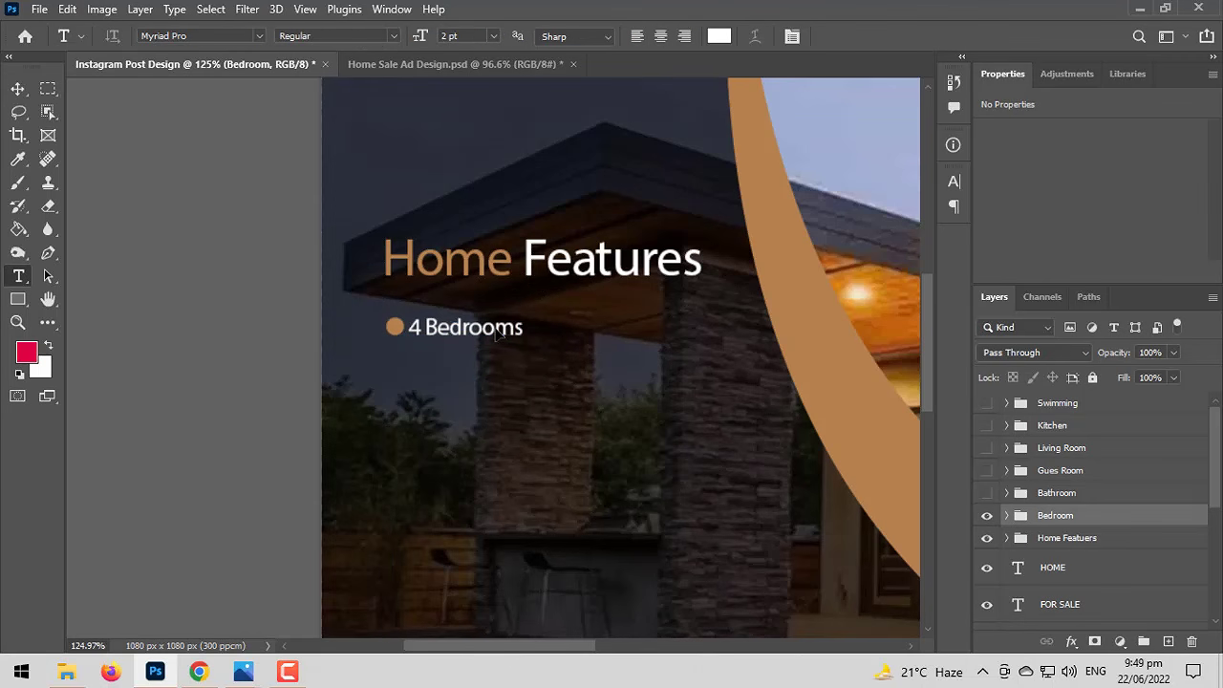
Delete the hidden Bathroom, Gues Room, Living Room, Kitchen and Swimming groups.
{"action": "left_click", "coordinate": [1063, 496]}
{"action": "key", "text": "Delete"}
{"action": "left_click", "coordinate": [1070, 472]}
{"action": "key", "text": "Delete"}
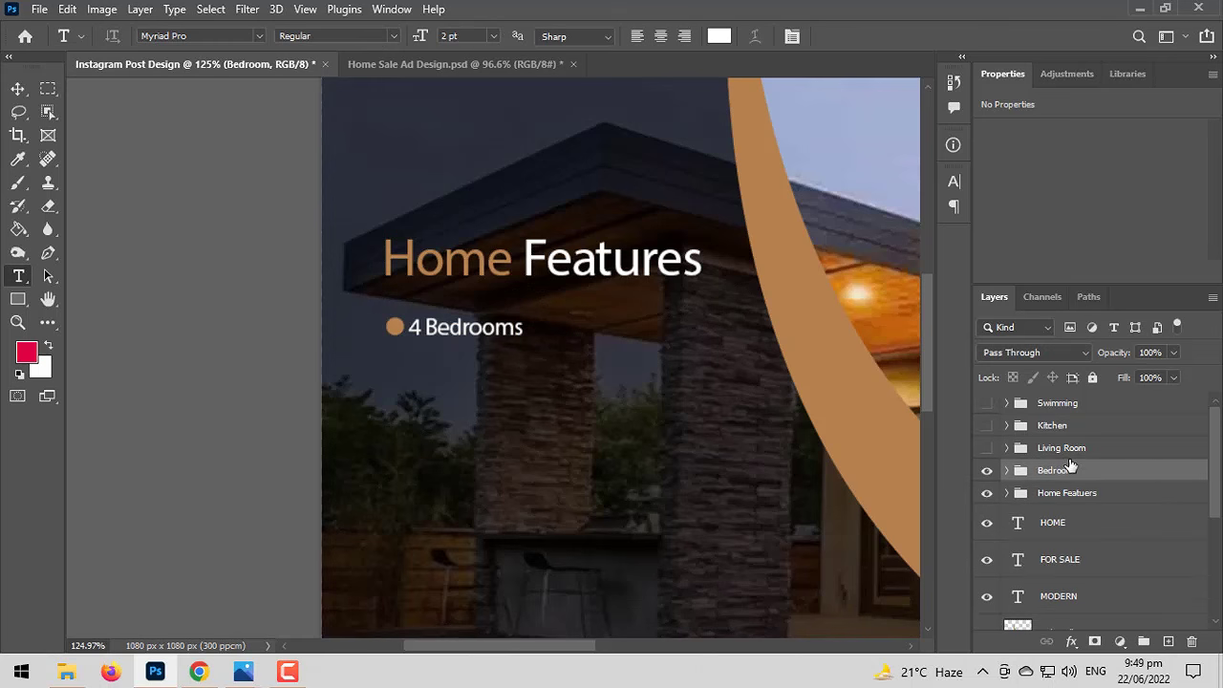
{"action": "left_click", "coordinate": [1072, 455]}
{"action": "key", "text": "Delete"}
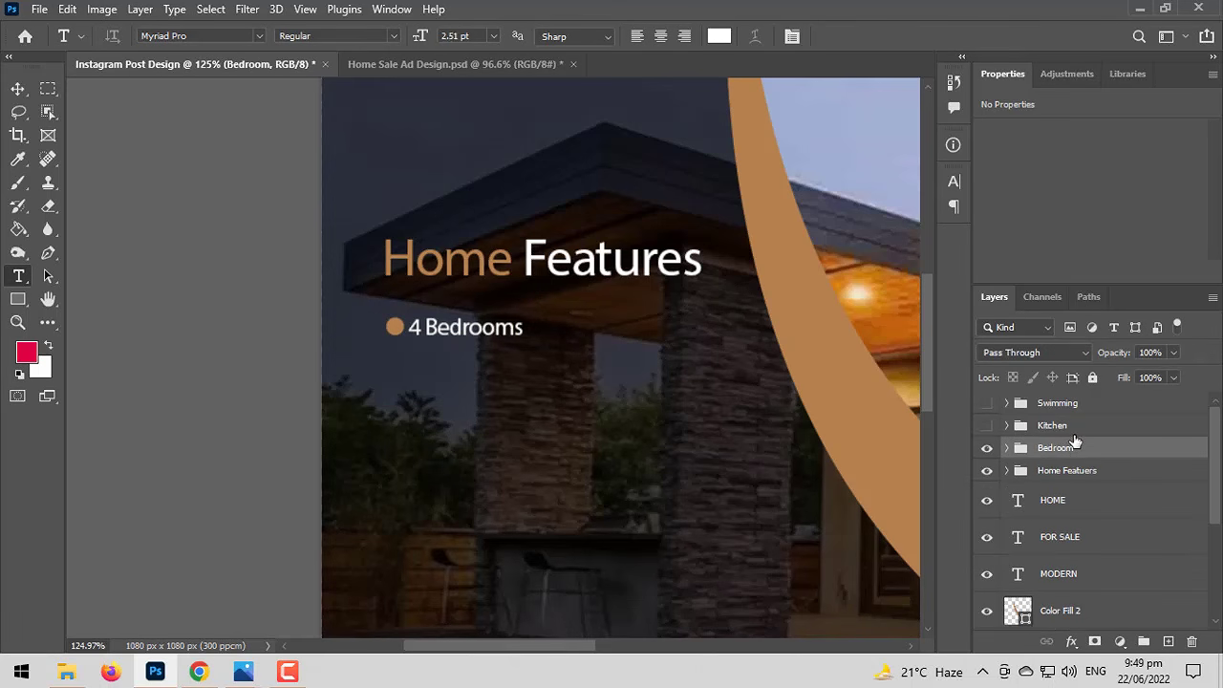
{"action": "left_click", "coordinate": [1075, 427]}
{"action": "key", "text": "Delete"}
{"action": "left_click", "coordinate": [1074, 405]}
{"action": "key", "text": "Delete"}
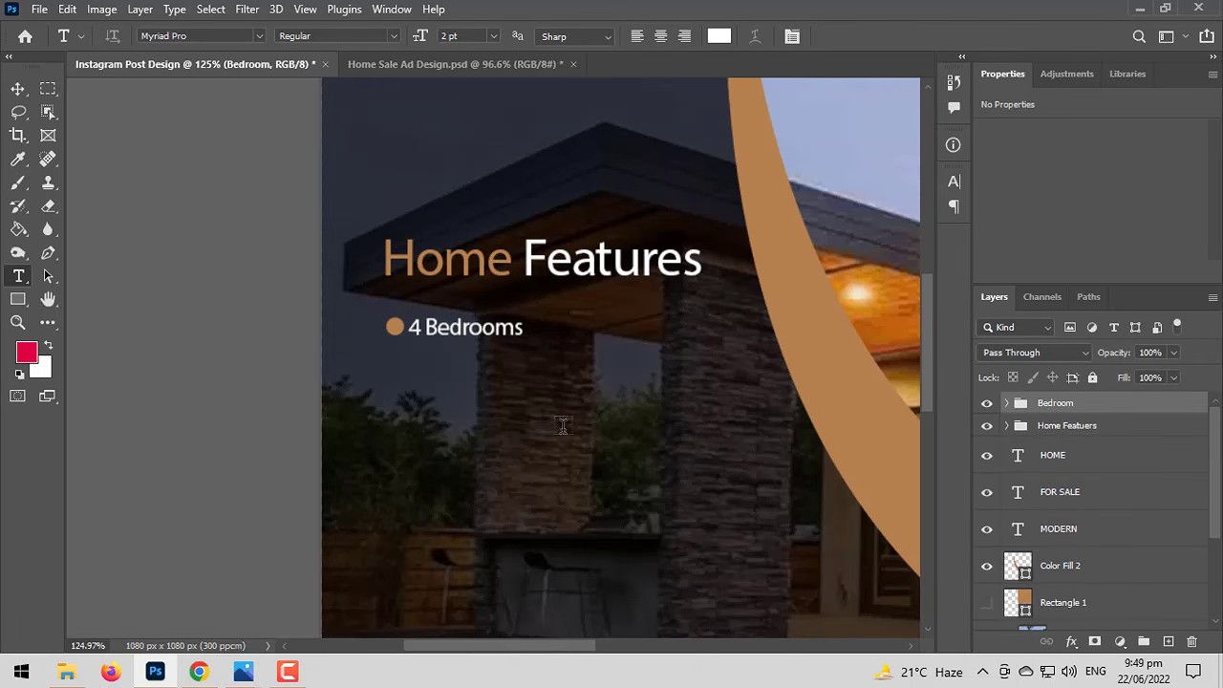
Duplicate the Bedroom group and place the copy to the right of the original, on the same row beneath Features.
{"action": "scroll", "coordinate": [459, 411], "scroll_direction": "up", "scroll_amount": 2}
{"action": "left_click", "coordinate": [17, 89]}
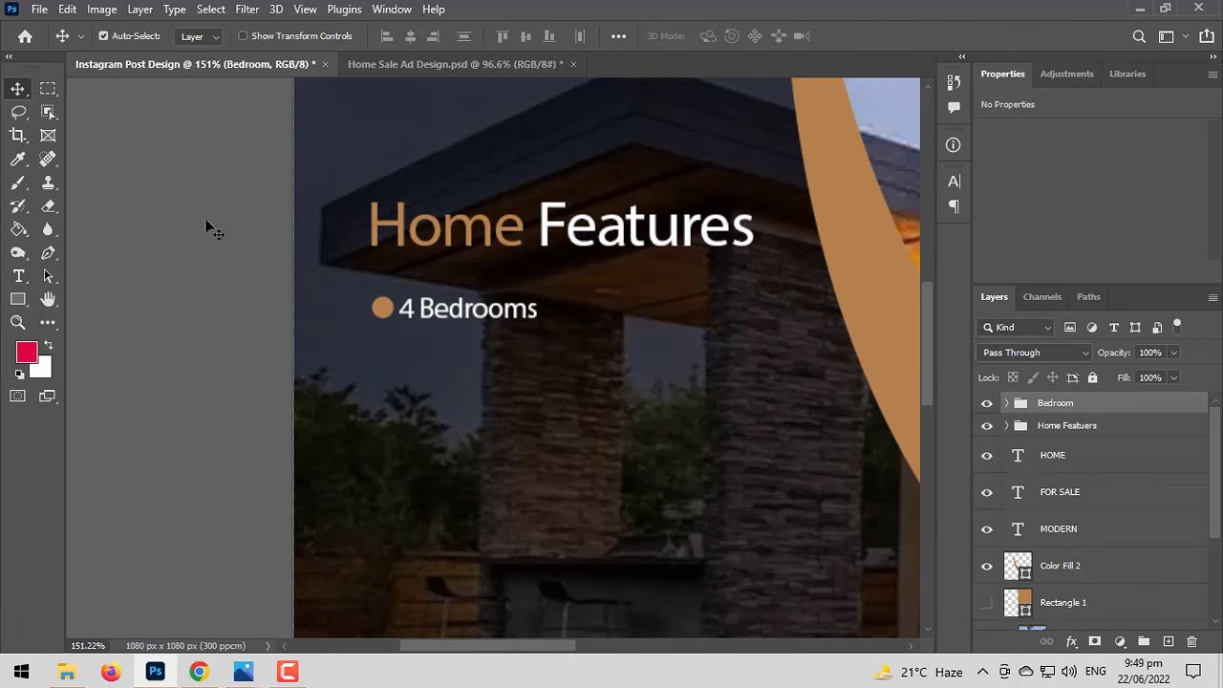
{"action": "left_click_drag", "start_coordinate": [381, 310], "coordinate": [389, 369]}
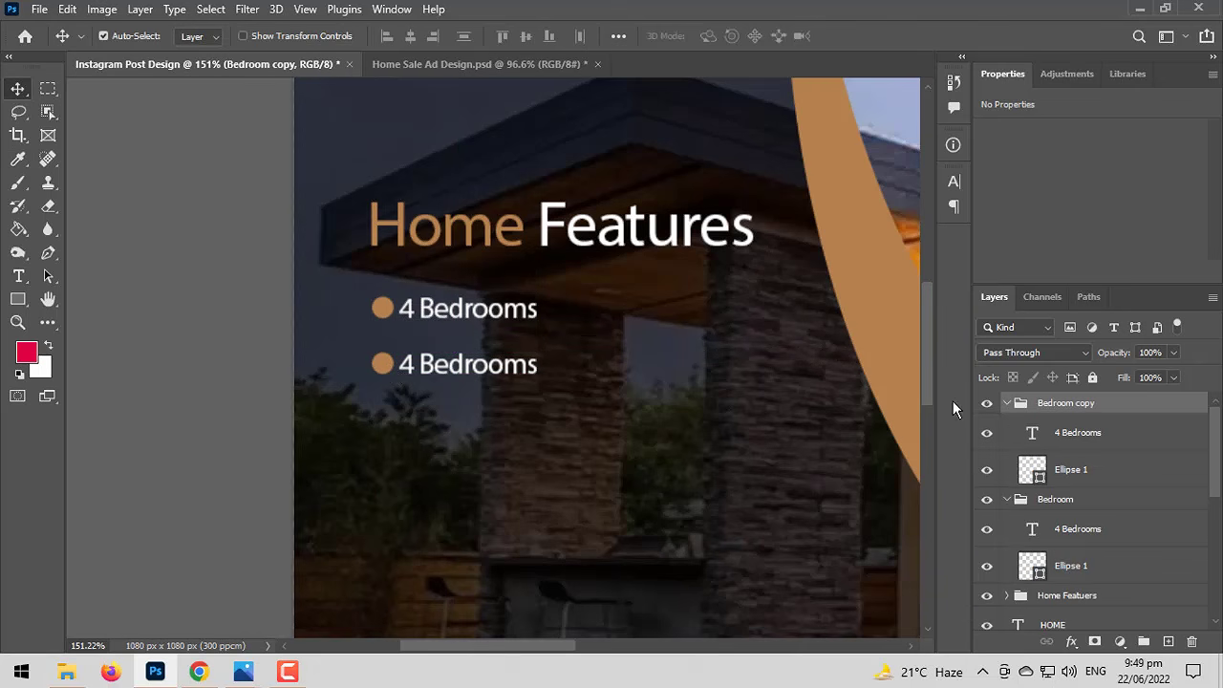
{"action": "left_click", "coordinate": [1007, 404]}
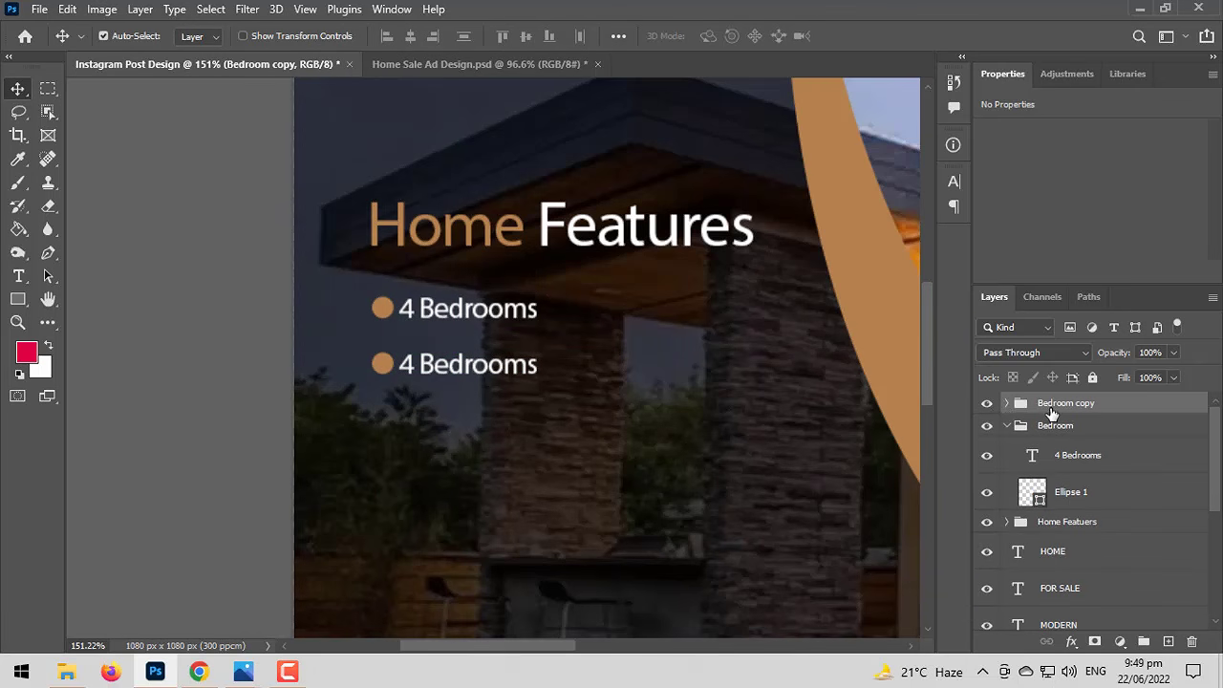
{"action": "key", "text": "ctrl+t"}
{"action": "left_click_drag", "start_coordinate": [516, 365], "coordinate": [735, 313]}
{"action": "key", "text": "Return"}
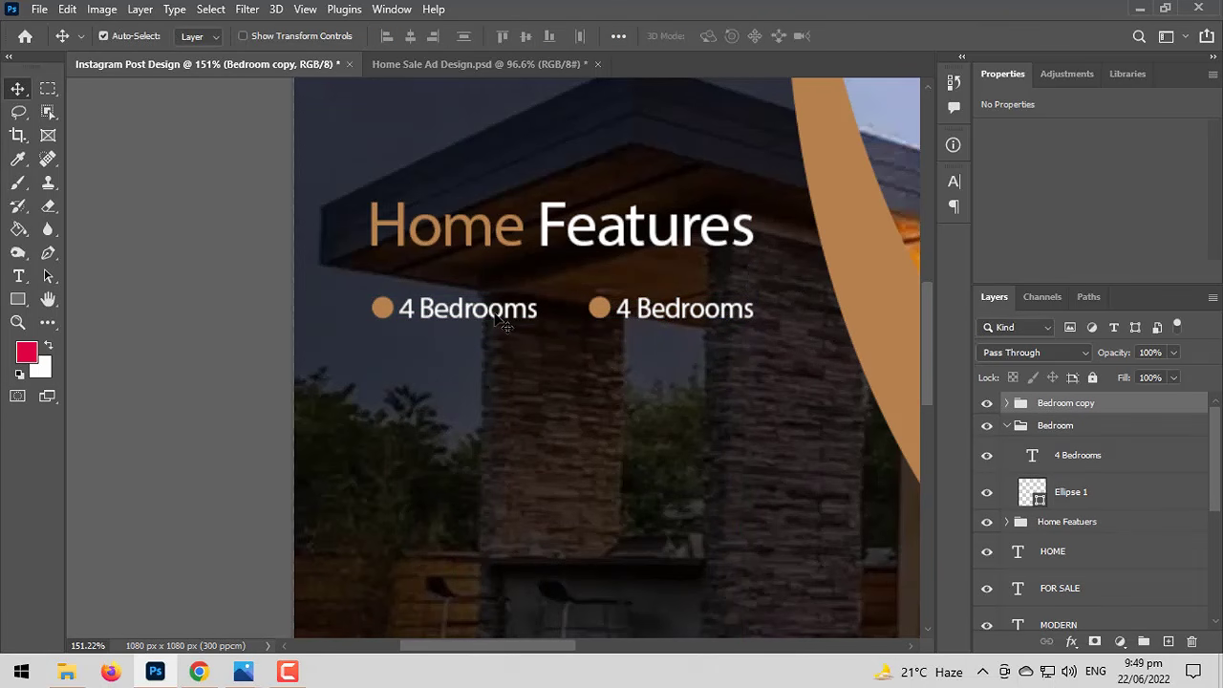
Change the text of the copied feature item on the right to 3 Bathrooms.
{"action": "scroll", "coordinate": [550, 353], "scroll_direction": "right", "scroll_amount": 3}
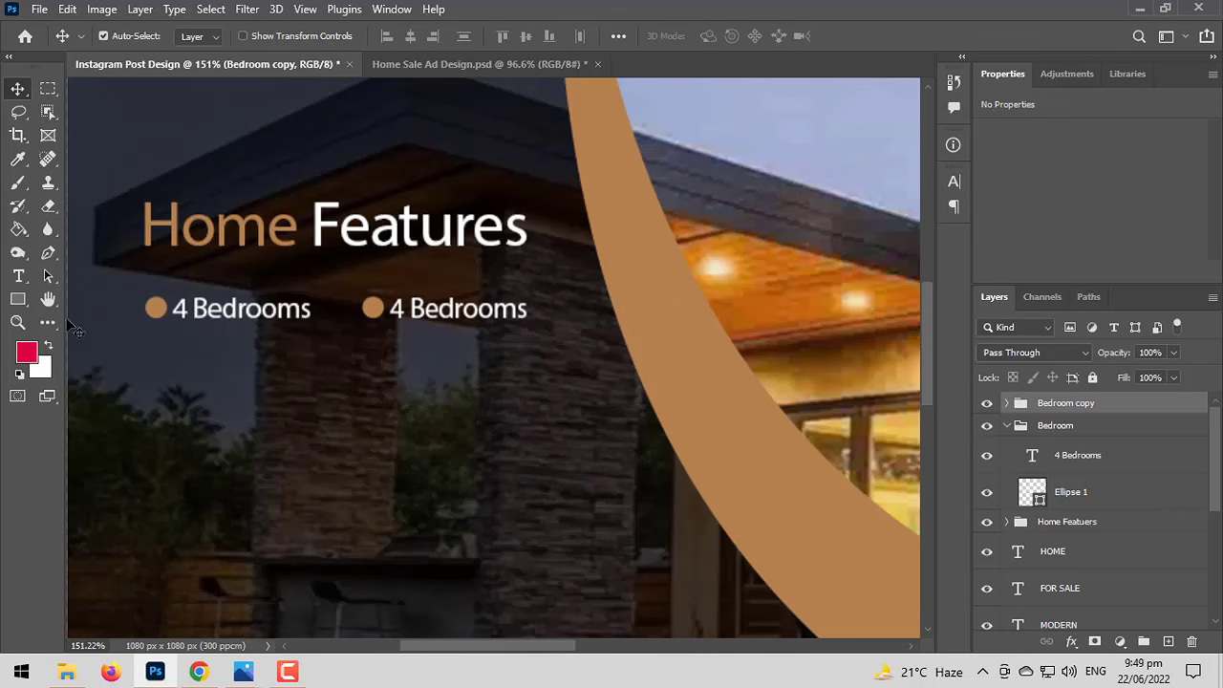
{"action": "left_click", "coordinate": [19, 276]}
{"action": "left_click_drag", "start_coordinate": [389, 308], "coordinate": [537, 300]}
{"action": "left_click", "coordinate": [404, 306]}
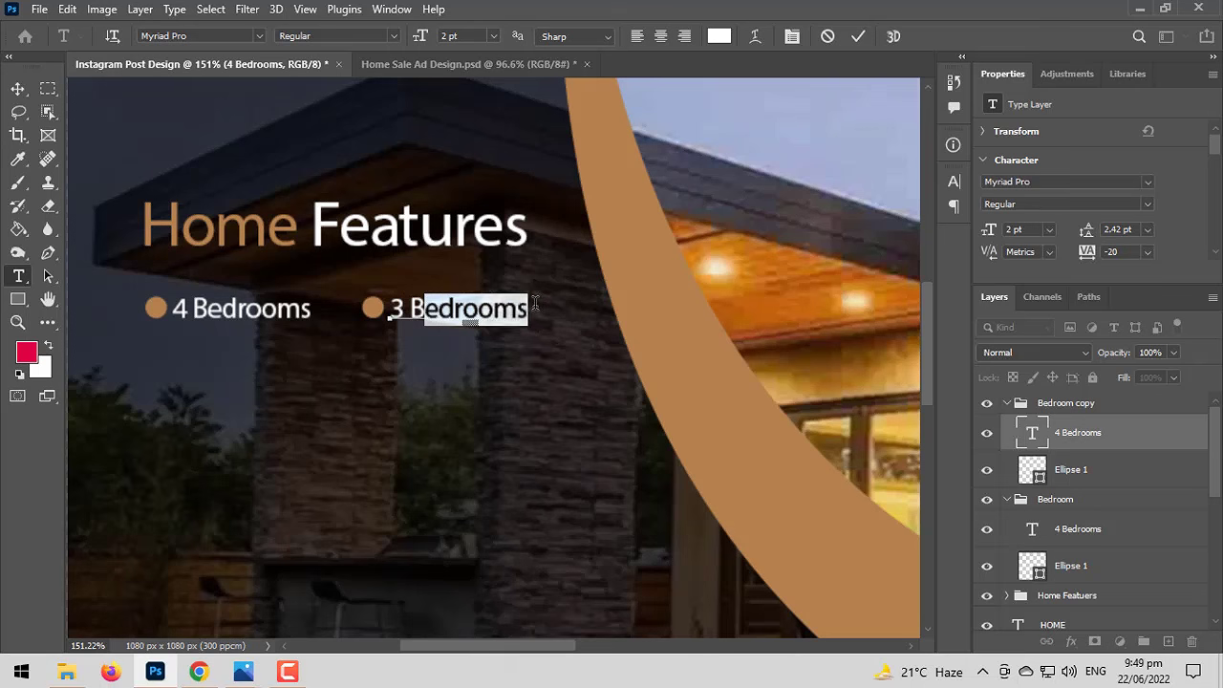
{"action": "type", "text": "A"}
{"action": "key", "text": "BackSpace"}
{"action": "type", "text": "a"}
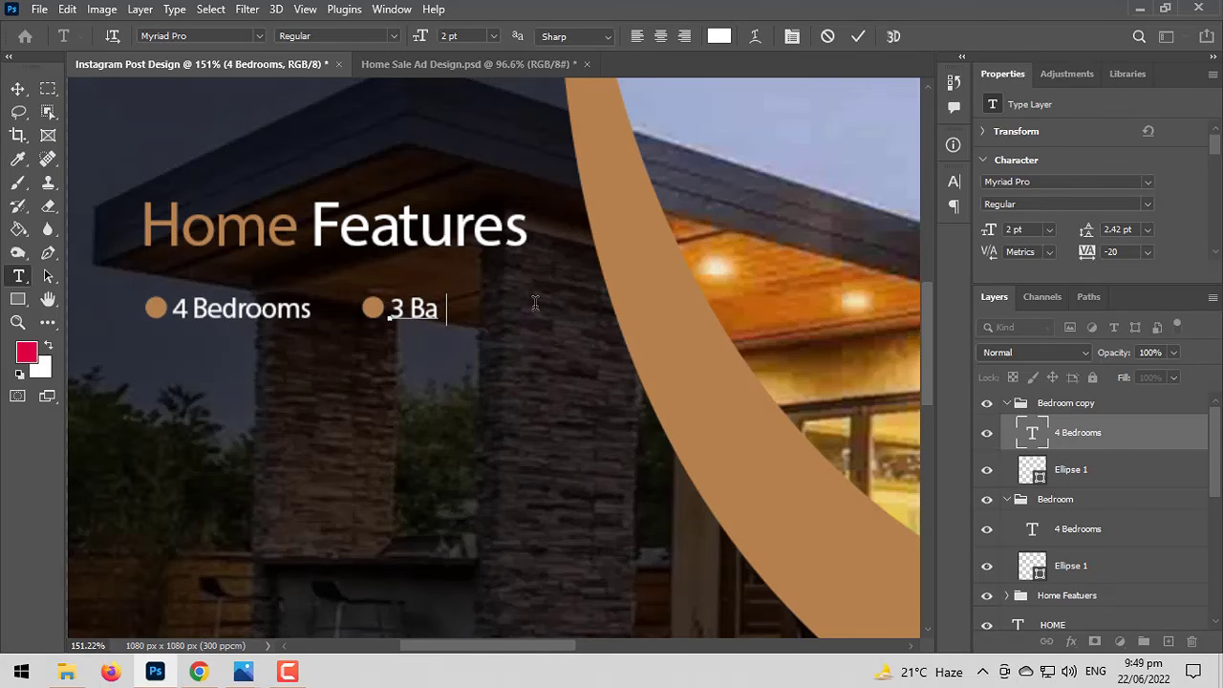
{"action": "type", "text": "throoms"}
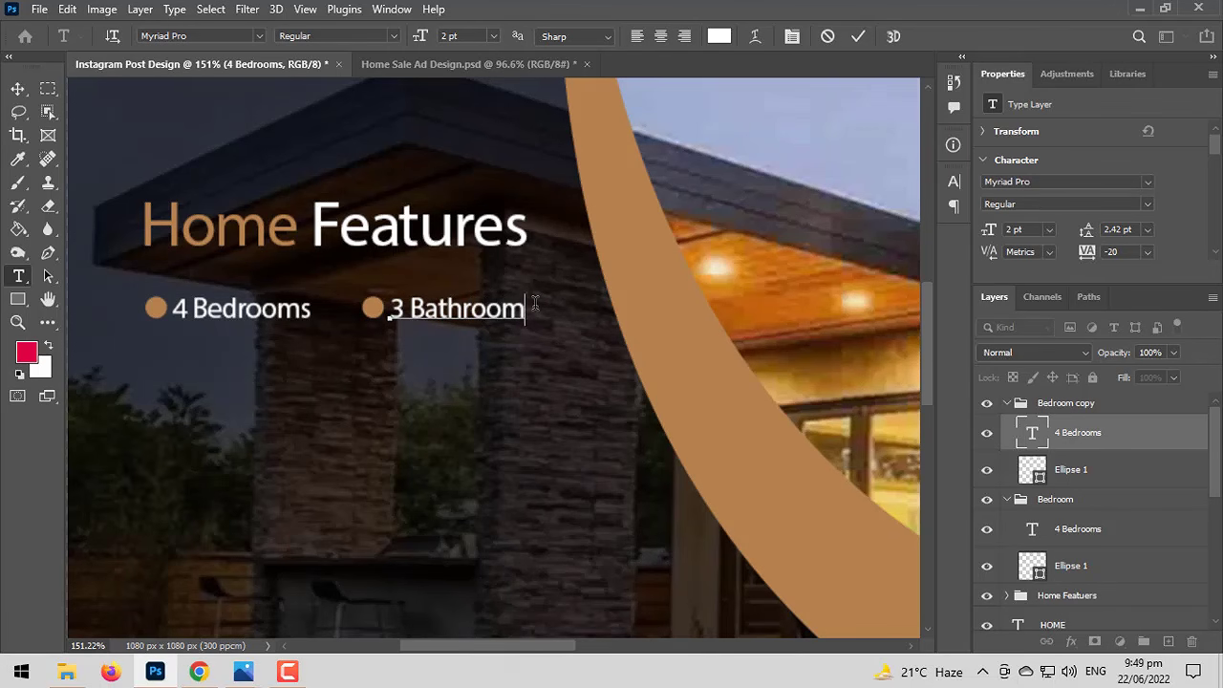
{"action": "left_click", "coordinate": [18, 88]}
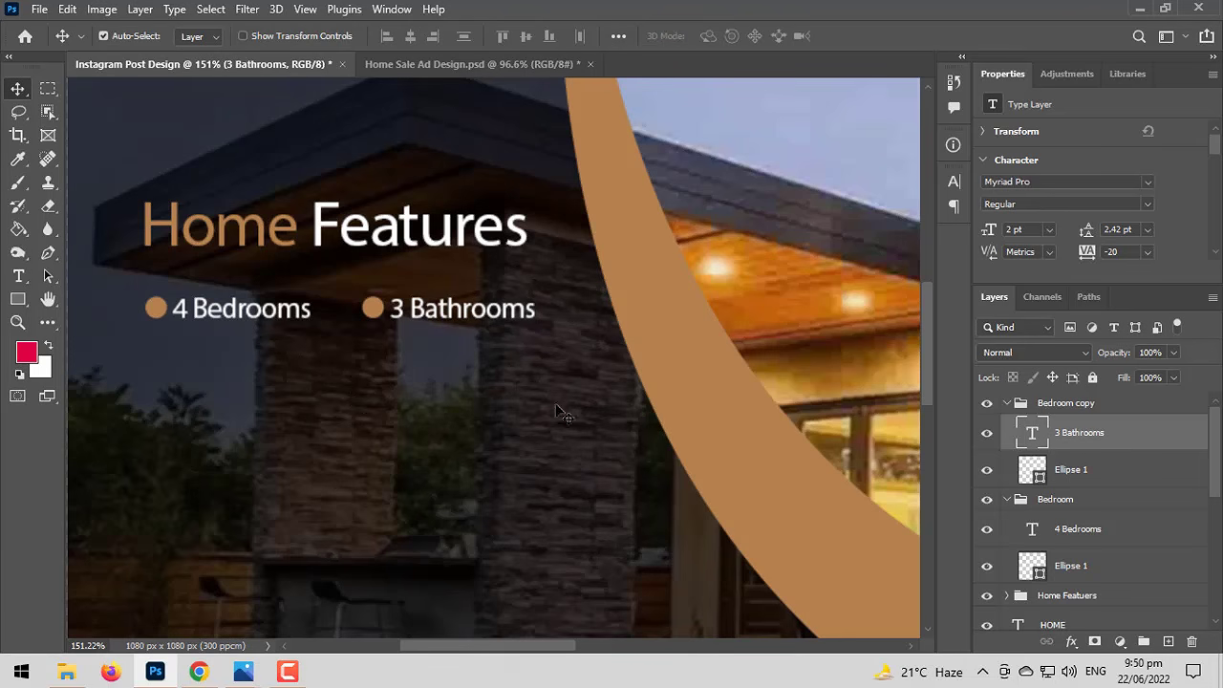
Collapse the Bedroom copy and Bedroom groups and rename the copy as bathrooms.
{"action": "left_click", "coordinate": [988, 405]}
{"action": "left_click", "coordinate": [988, 404]}
{"action": "left_click", "coordinate": [1021, 405]}
{"action": "left_click", "coordinate": [1007, 402]}
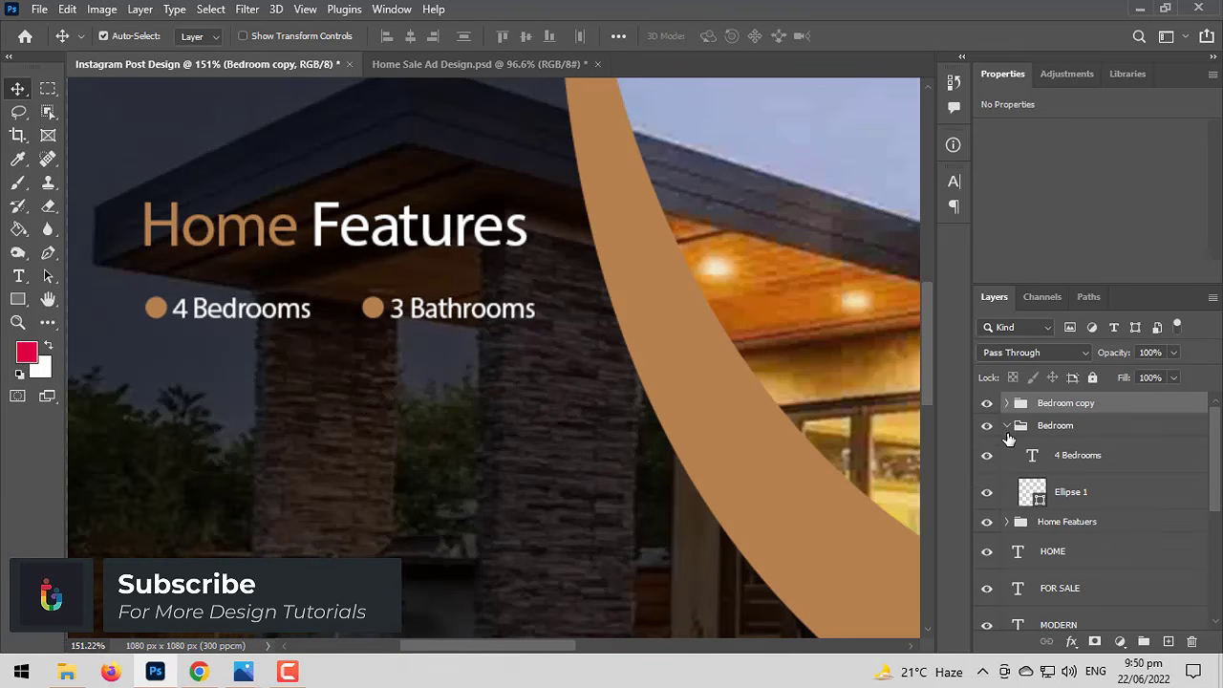
{"action": "left_click", "coordinate": [1006, 425]}
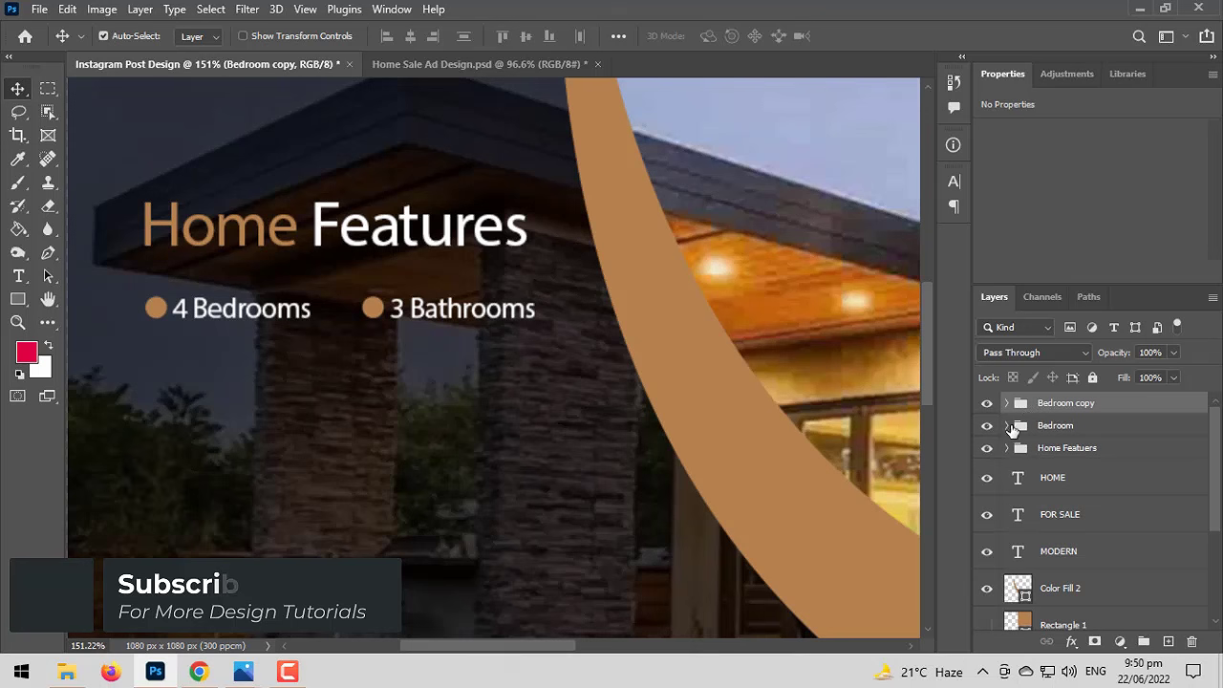
{"action": "double_click", "coordinate": [1062, 402]}
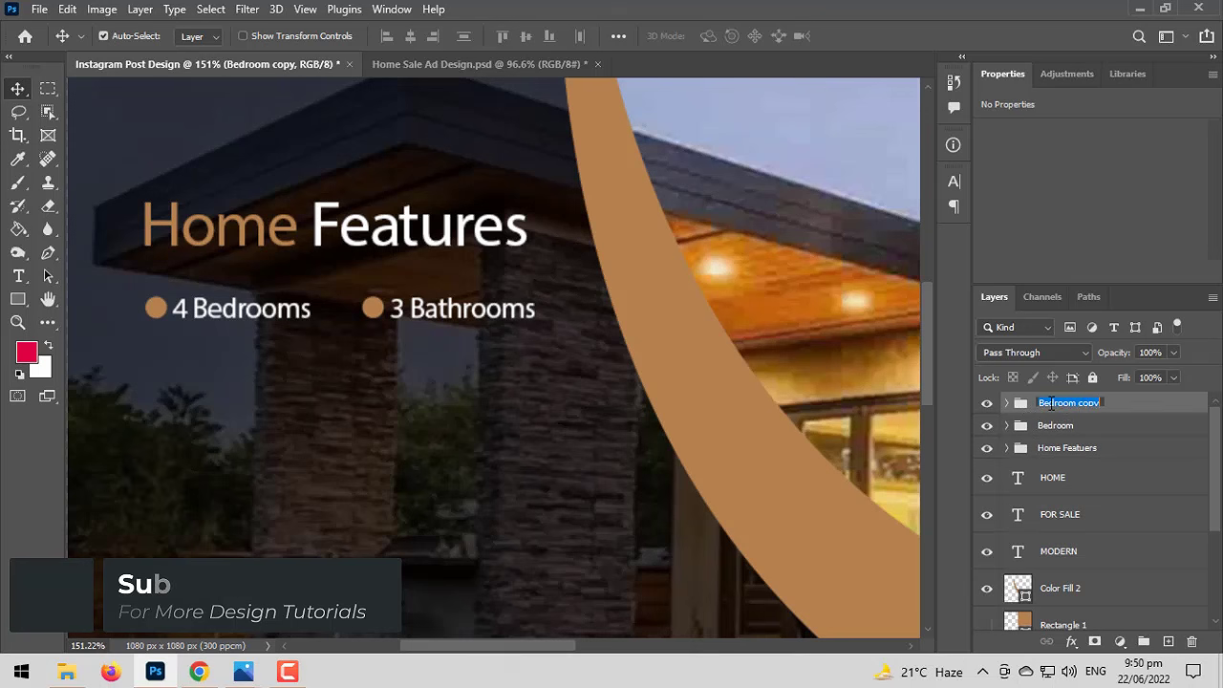
{"action": "type", "text": "bathroo"}
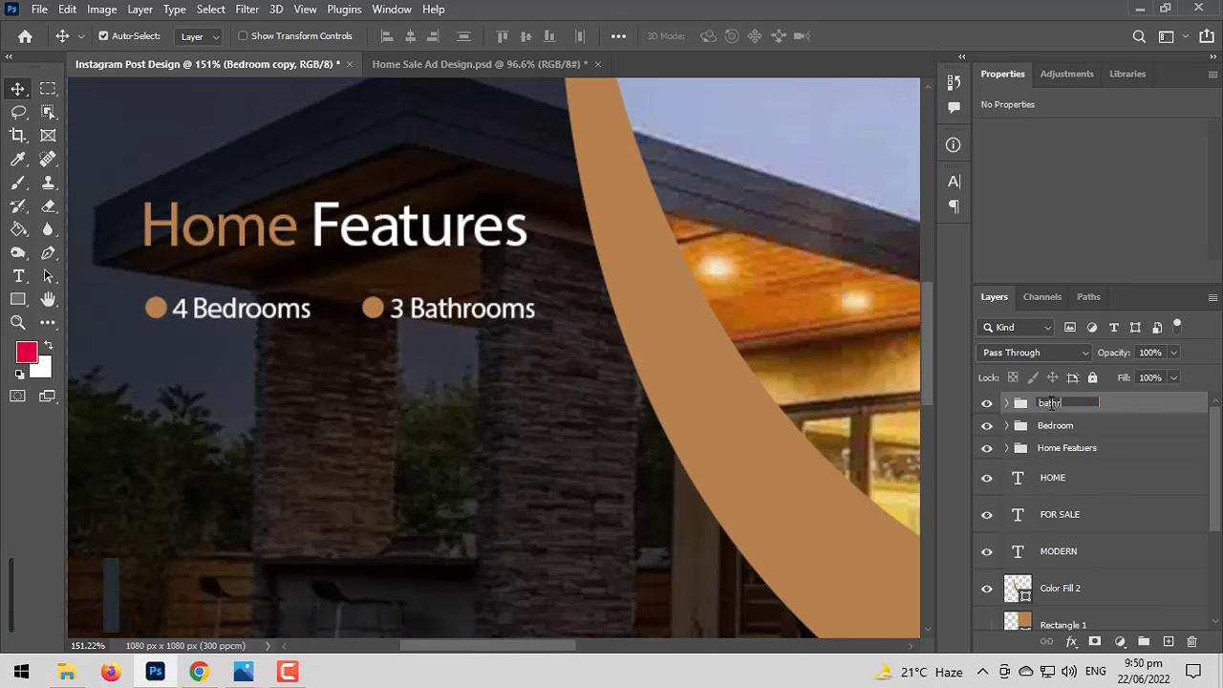
{"action": "key", "text": "Return"}
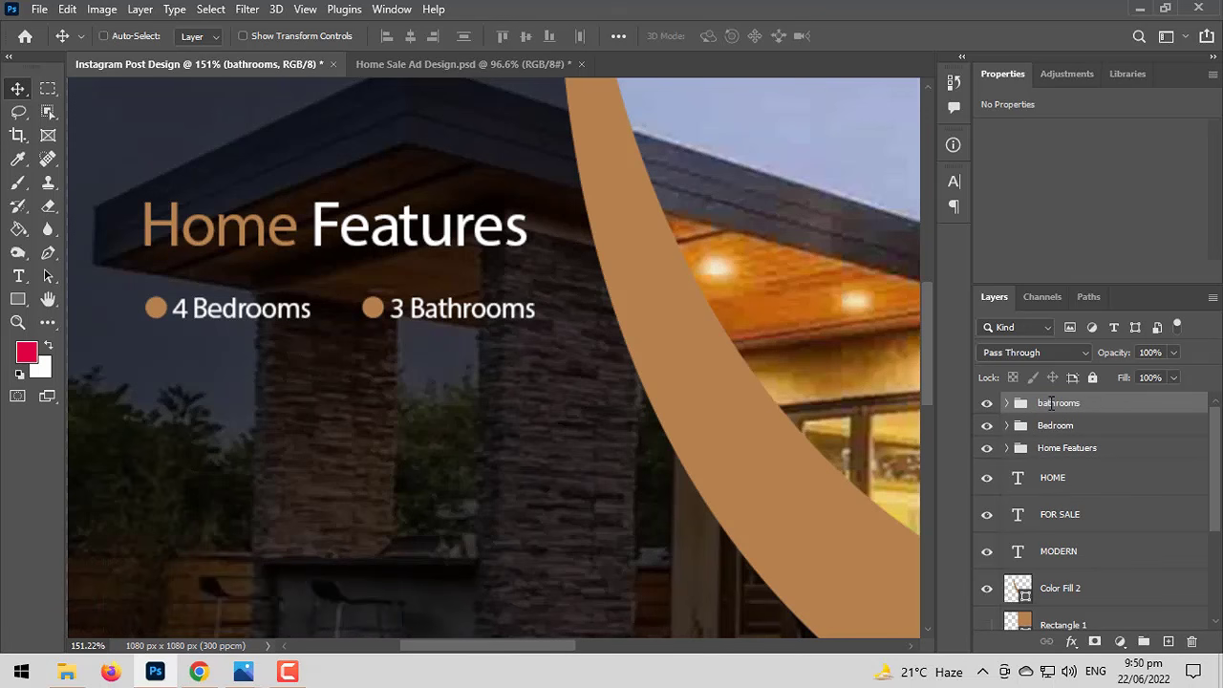
Duplicate the bathrooms group and place the copy directly beneath 4 Bedrooms, aligned with its left edge.
{"action": "key", "text": "ctrl+j"}
{"action": "key", "text": "ctrl+t"}
{"action": "left_click_drag", "start_coordinate": [499, 322], "coordinate": [277, 372]}
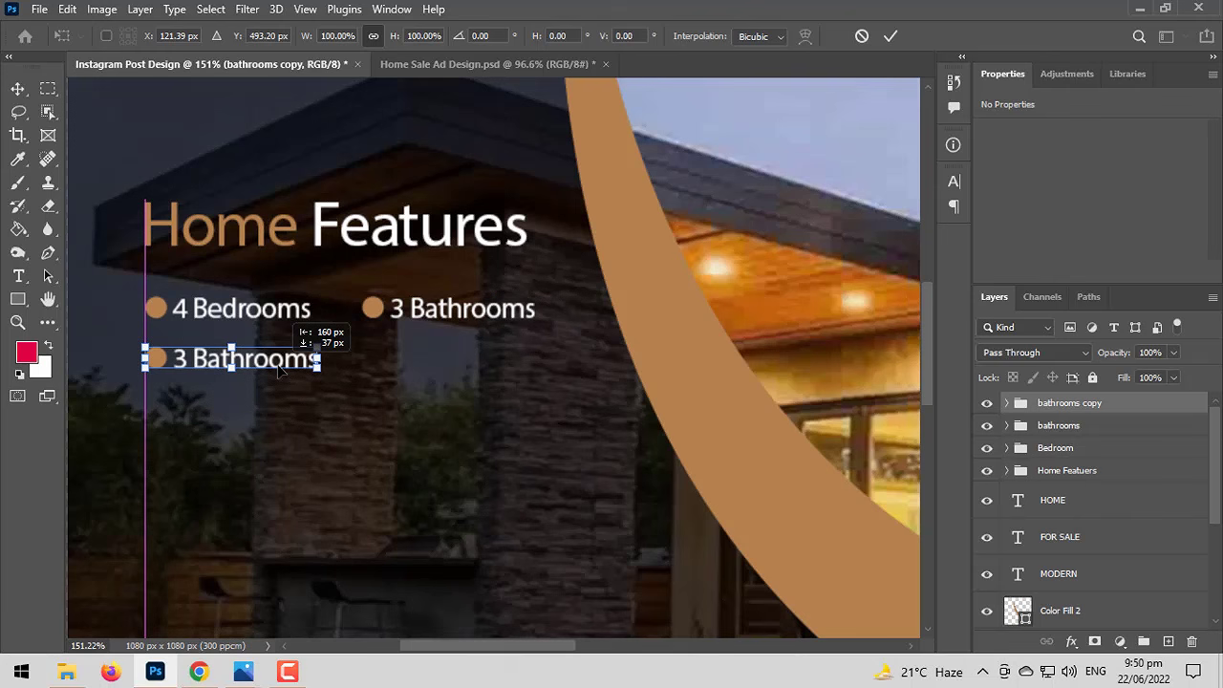
{"action": "left_click_drag", "start_coordinate": [278, 372], "coordinate": [279, 371]}
{"action": "key", "text": "Return"}
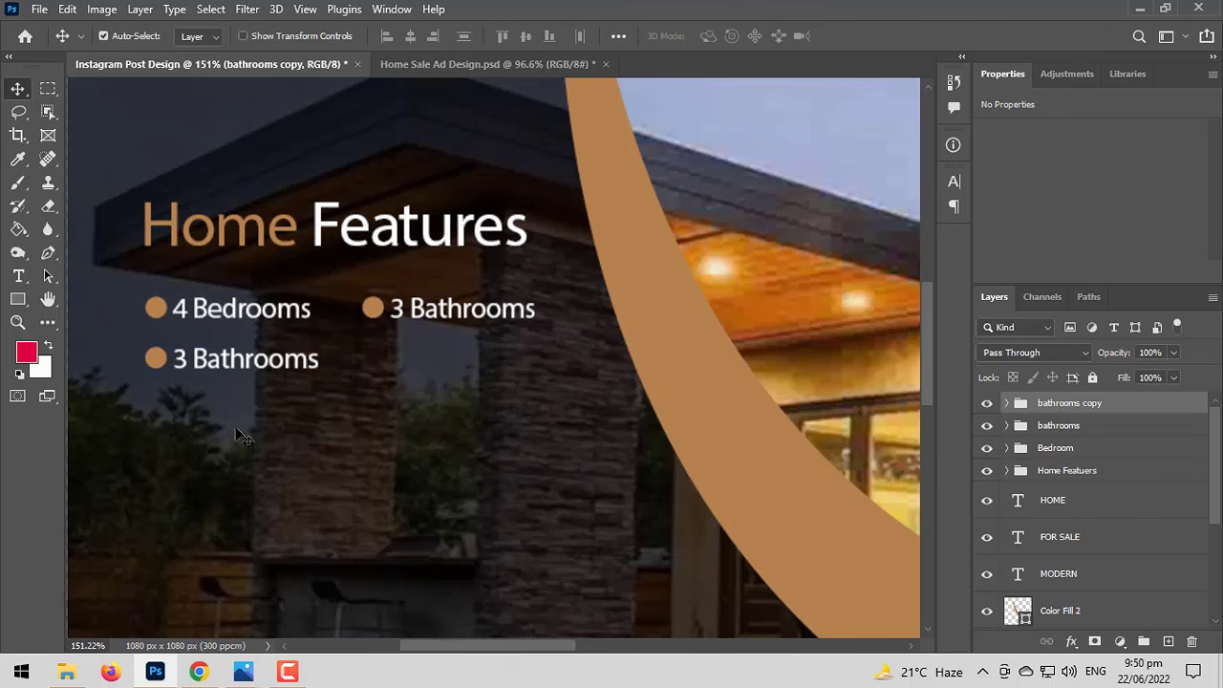
Change the text of the feature item beneath 4 Bedrooms to Guest Room.
{"action": "left_click", "coordinate": [17, 274]}
{"action": "left_click_drag", "start_coordinate": [179, 359], "coordinate": [319, 362]}
{"action": "type", "text": "Guest R"}
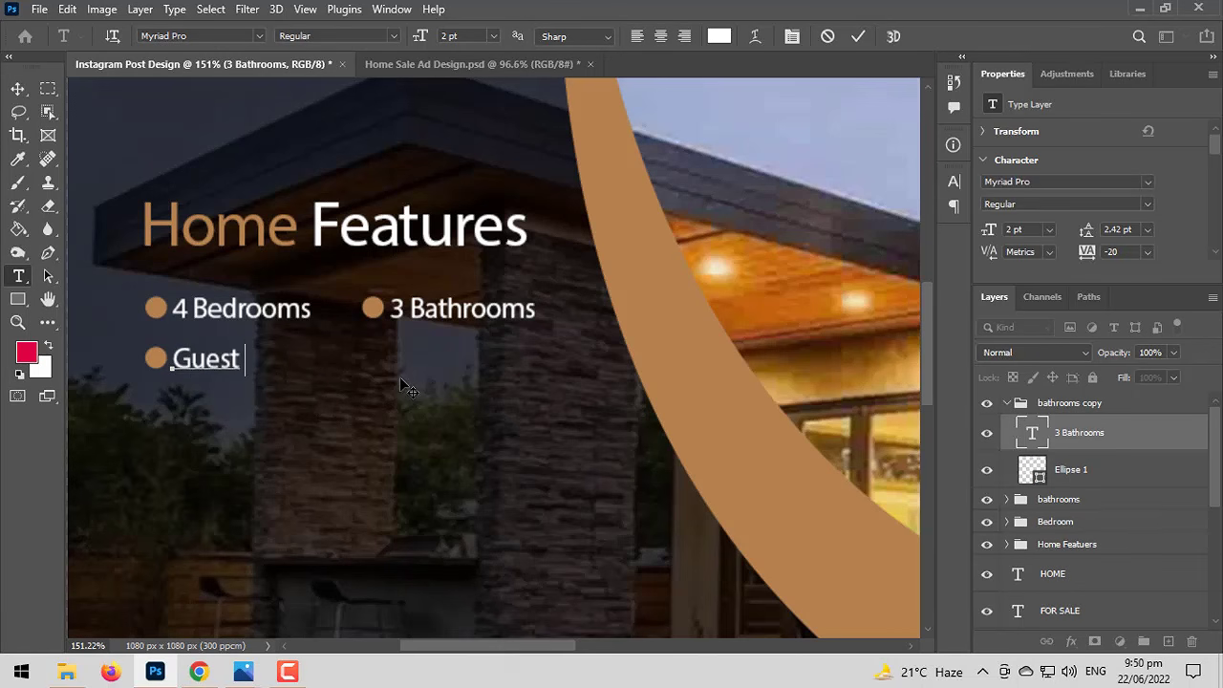
{"action": "key", "text": "BackSpace"}
{"action": "key", "text": "BackSpace"}
{"action": "type", "text": "oom"}
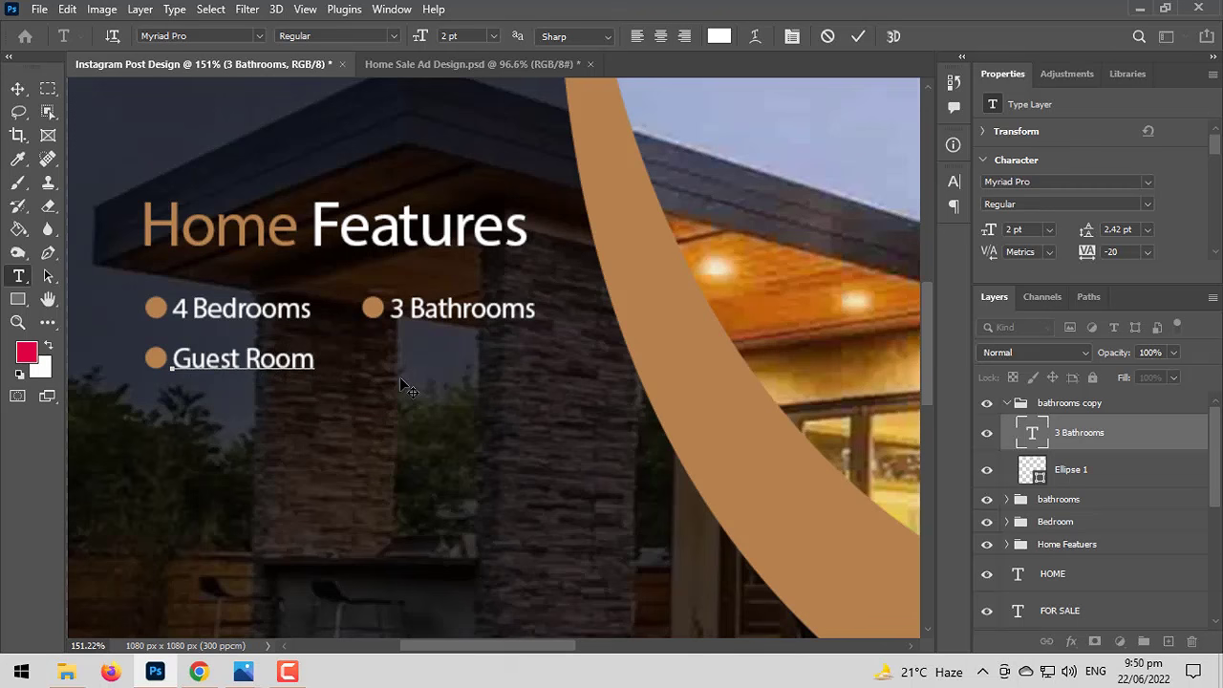
{"action": "left_click", "coordinate": [18, 88]}
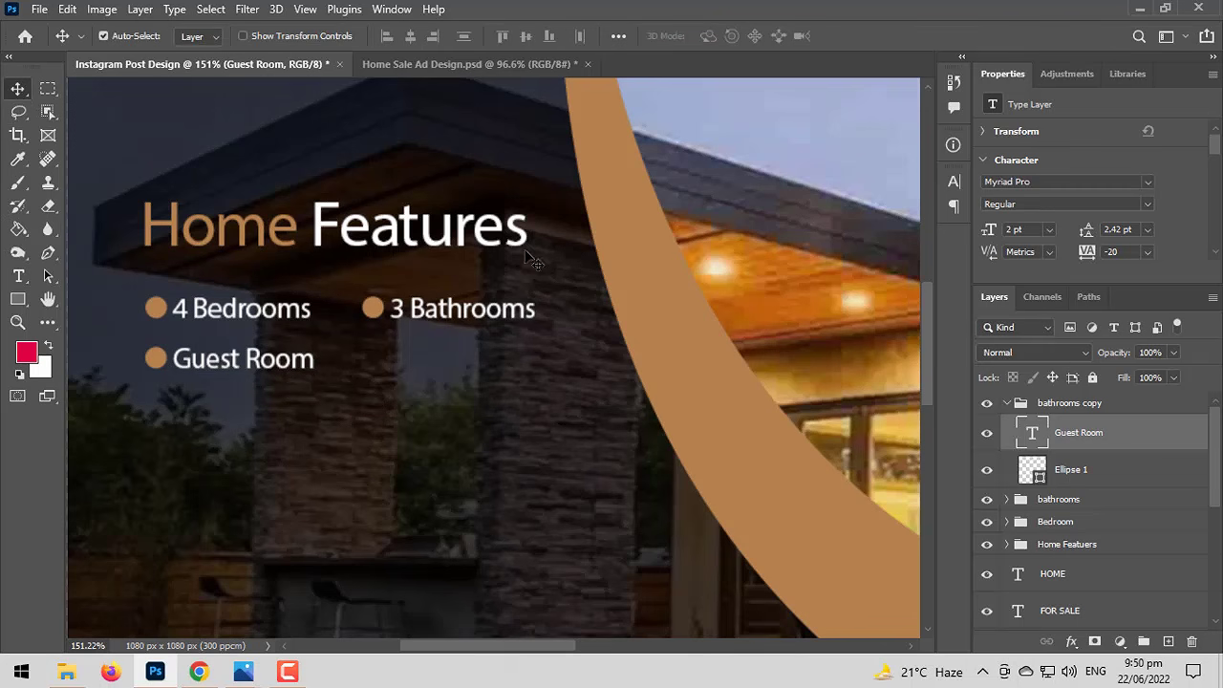
Collapse the bathrooms copy group and rename it as Guest room.
{"action": "left_click", "coordinate": [1010, 409]}
{"action": "left_click", "coordinate": [1007, 403]}
{"action": "double_click", "coordinate": [1099, 402]}
{"action": "type", "text": "Guest"}
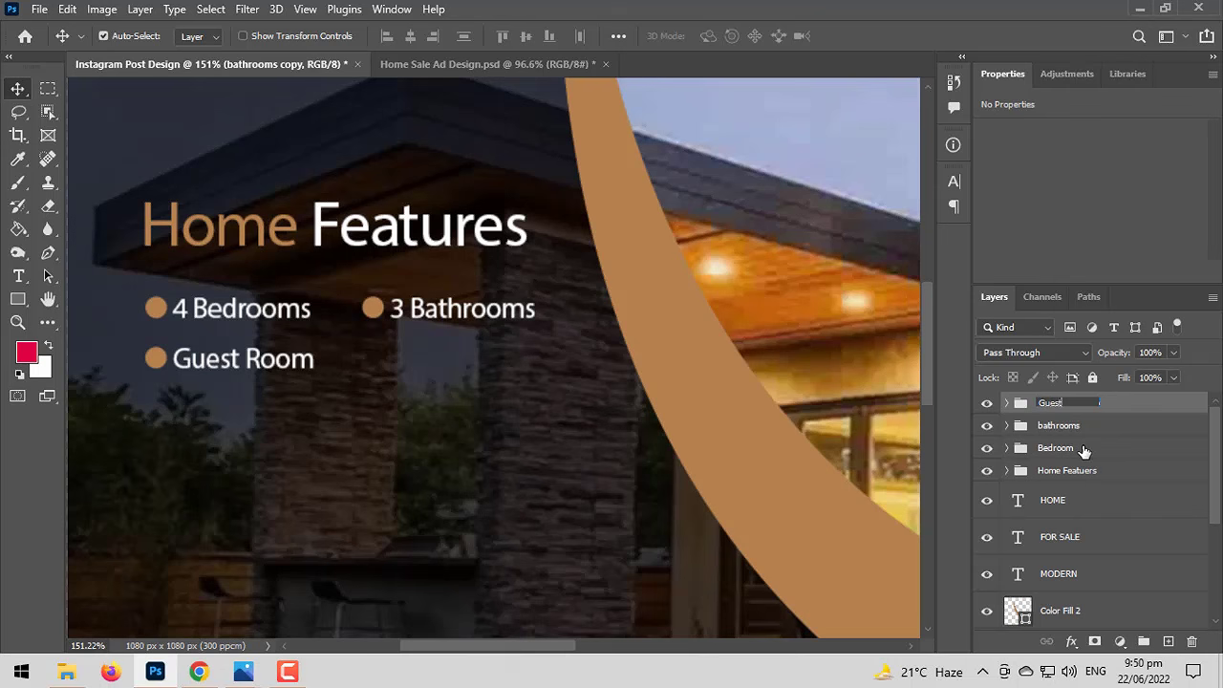
{"action": "type", "text": " room"}
{"action": "key", "text": "Return"}
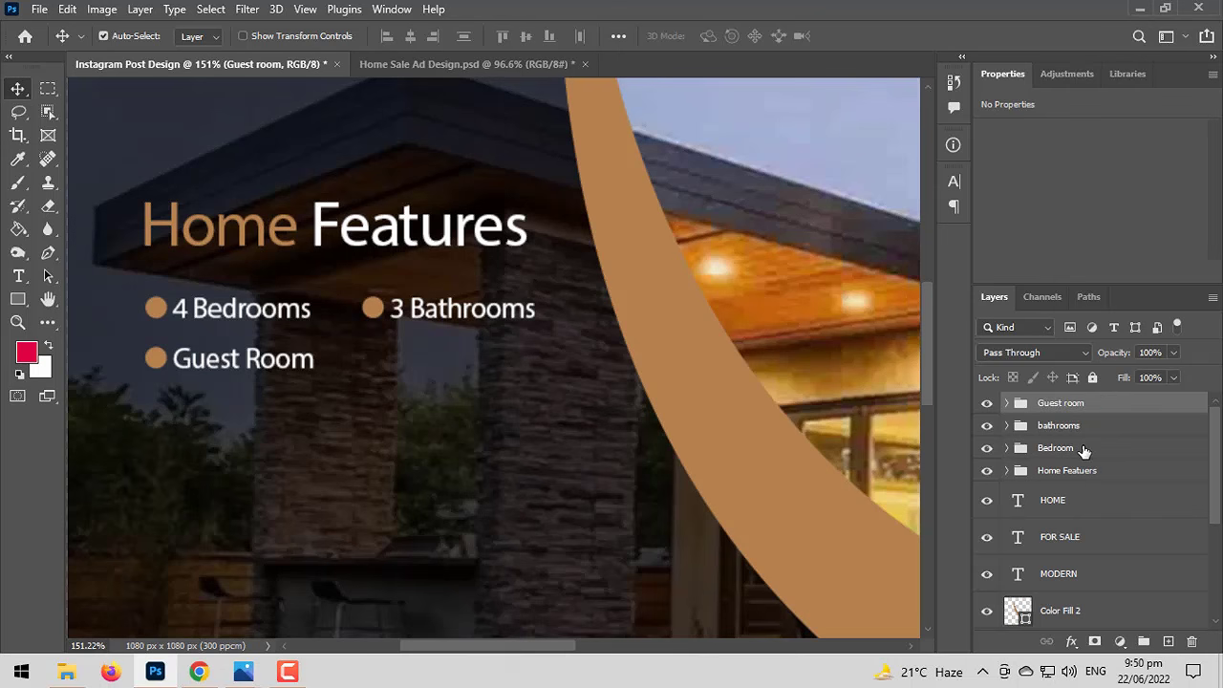
Duplicate the Guest room group and place the copy directly beneath 3 Bathrooms, aligned with the second column.
{"action": "key", "text": "ctrl+j"}
{"action": "key", "text": "ctrl+t"}
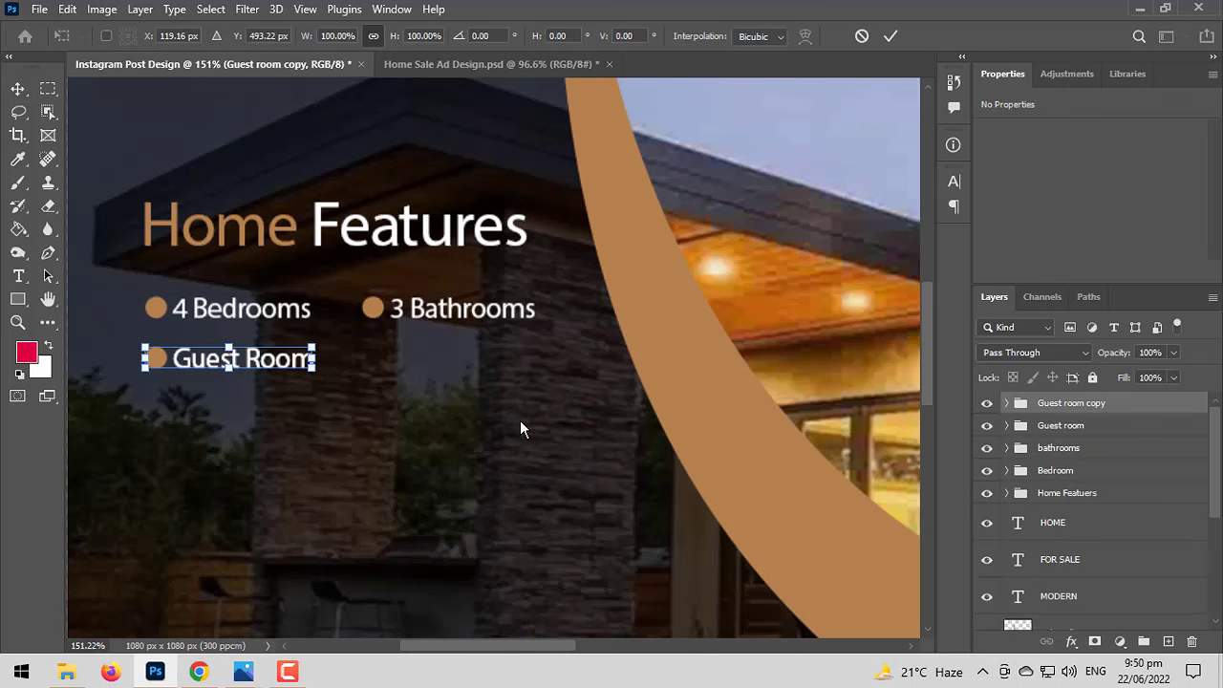
{"action": "left_click_drag", "start_coordinate": [256, 366], "coordinate": [470, 376]}
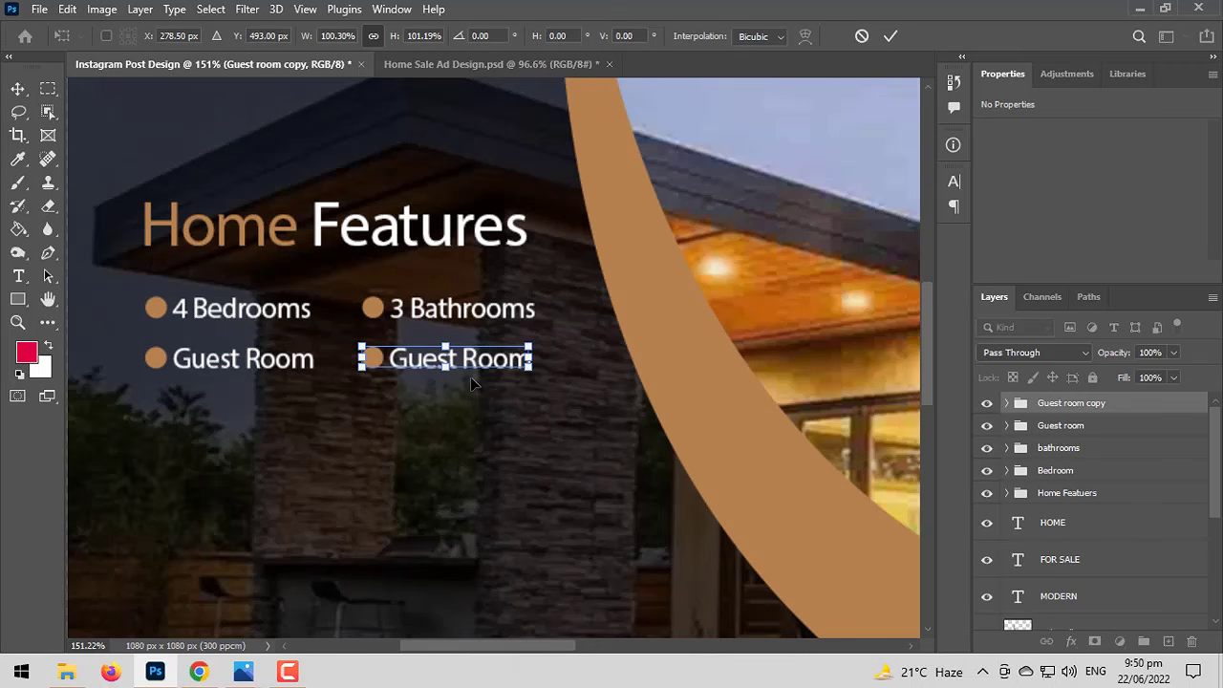
{"action": "key", "text": "Return"}
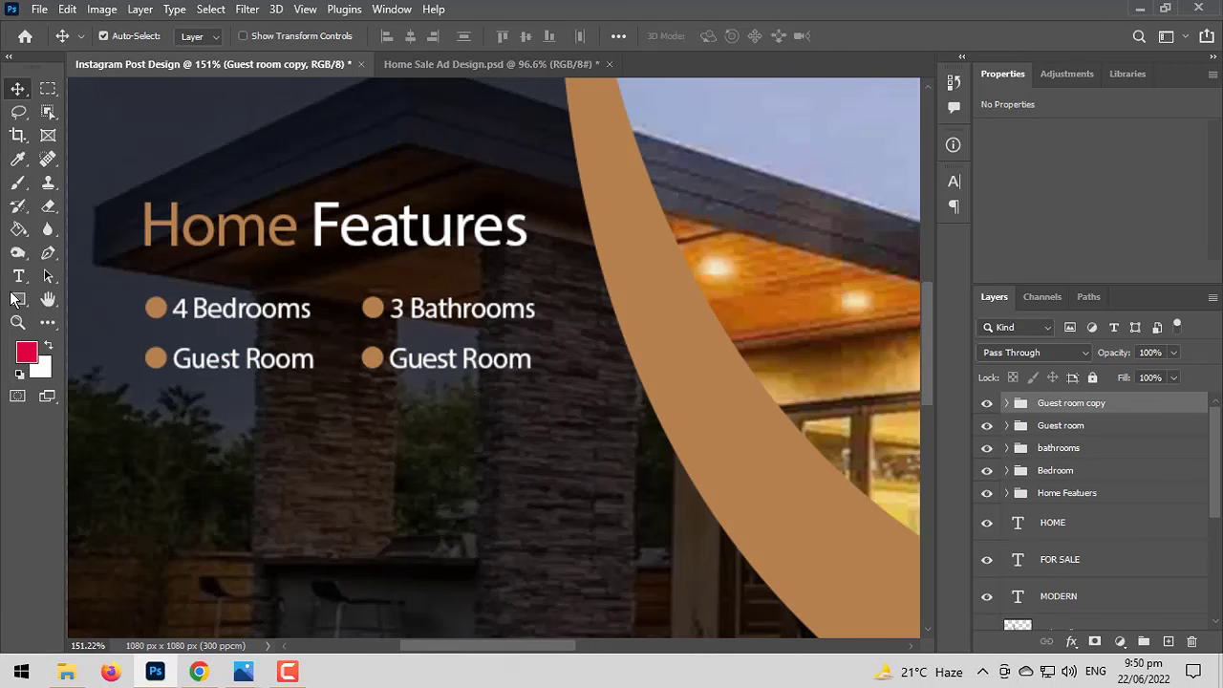
Change the text of the feature item beneath 3 Bathrooms to Living Room.
{"action": "double_click", "coordinate": [416, 361]}
{"action": "type", "text": "Livi"}
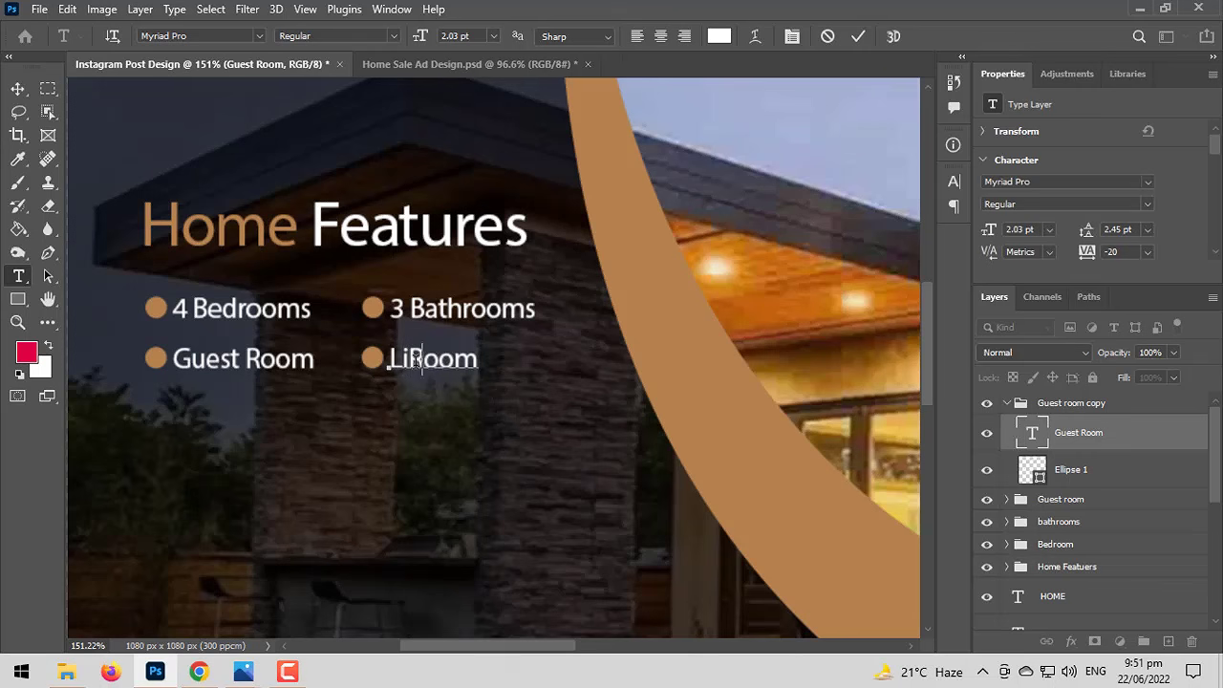
{"action": "type", "text": "ng"}
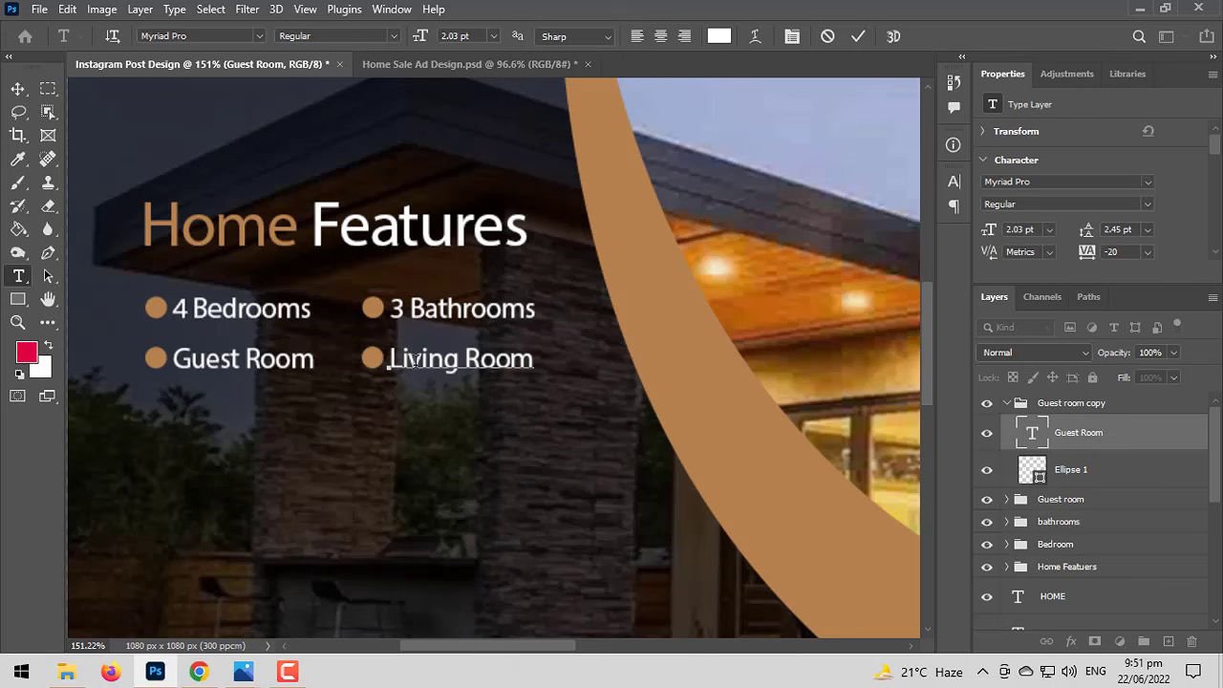
{"action": "left_click", "coordinate": [17, 89]}
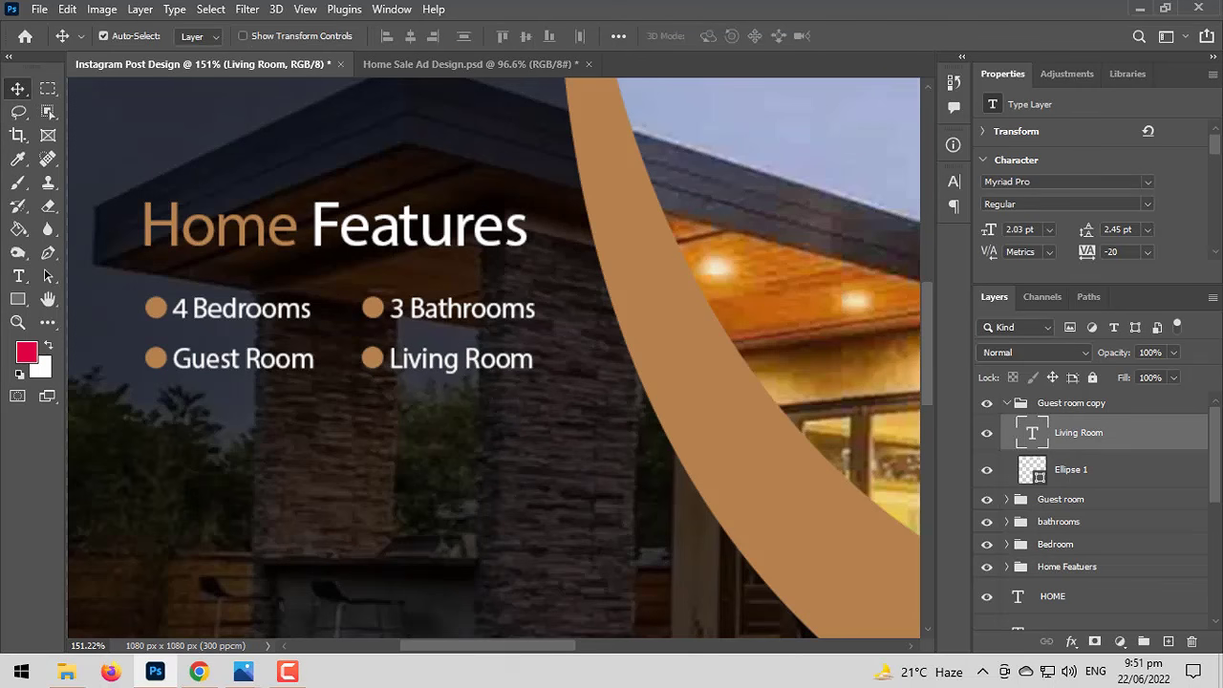
Rename the Guest room copy group as Living and collapse it.
{"action": "double_click", "coordinate": [1041, 404]}
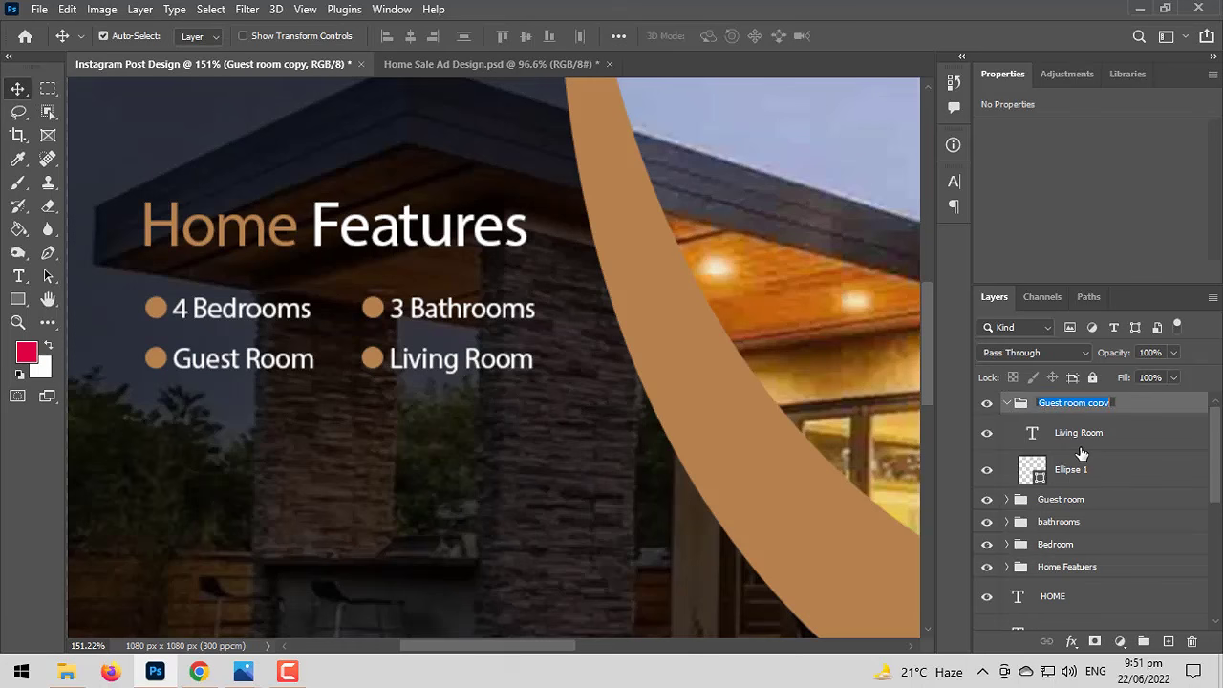
{"action": "type", "text": "Living"}
{"action": "key", "text": "Return"}
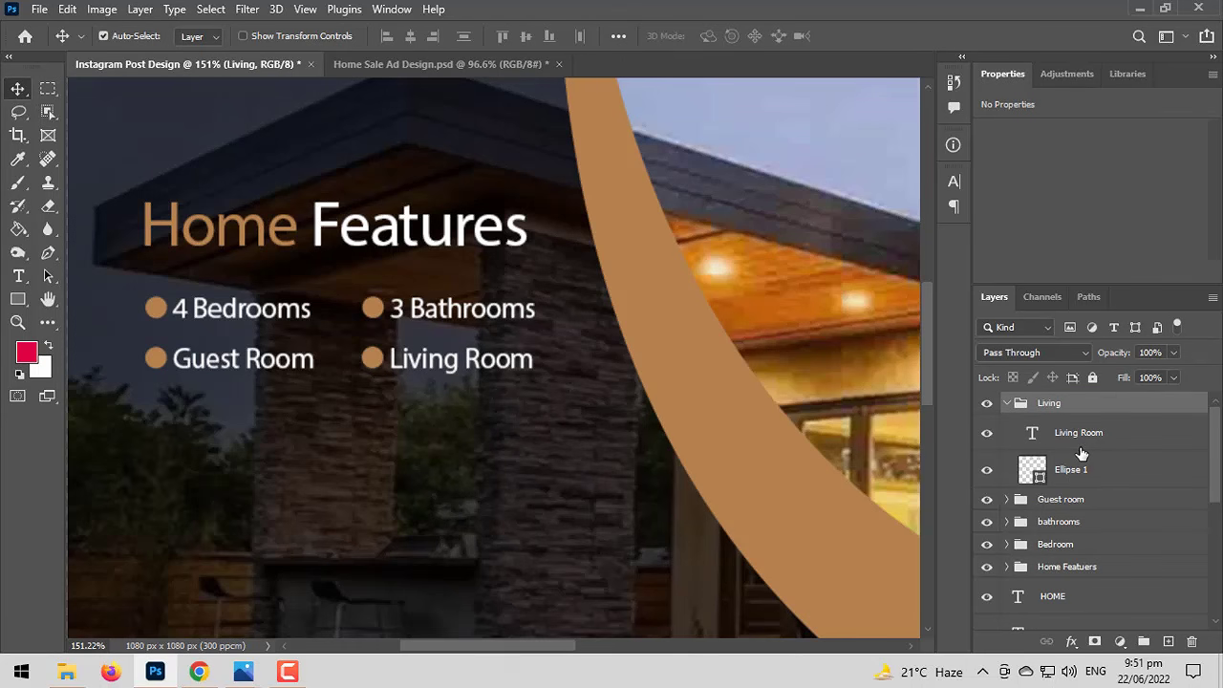
{"action": "left_click", "coordinate": [1006, 405]}
Duplicate the Living group and place the copy directly beneath Guest Room, aligned with the first column.
{"action": "key", "text": "ctrl+j"}
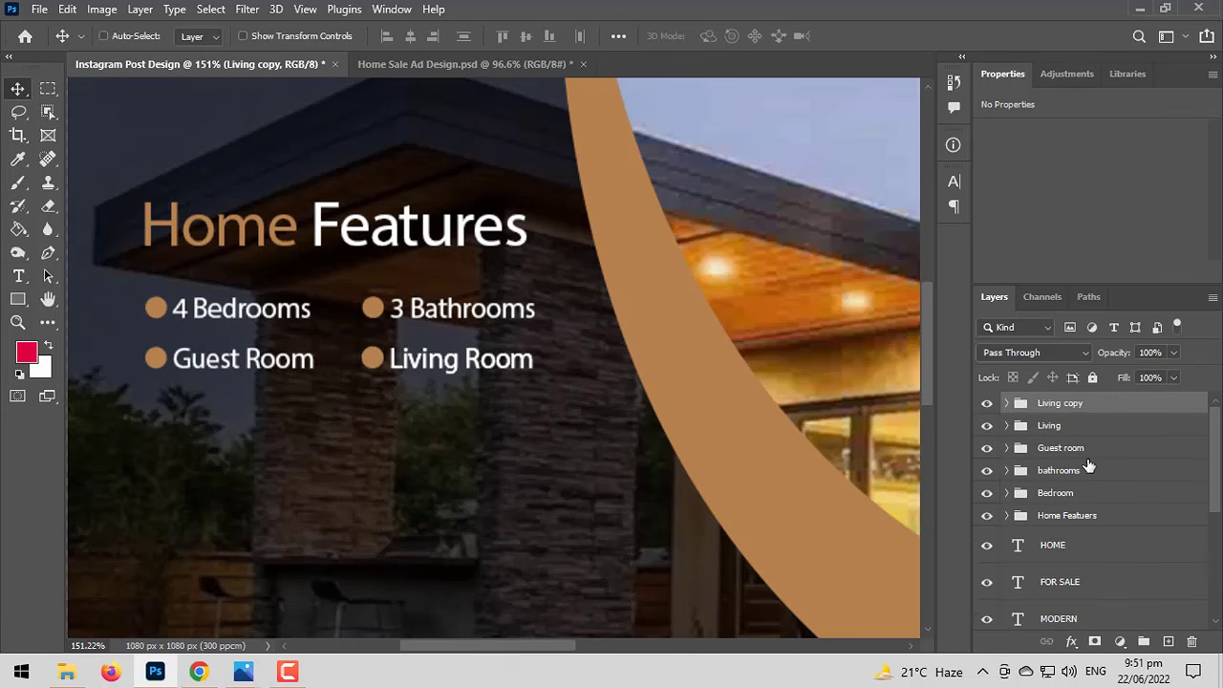
{"action": "key", "text": "ctrl+t"}
{"action": "left_click_drag", "start_coordinate": [428, 366], "coordinate": [206, 408]}
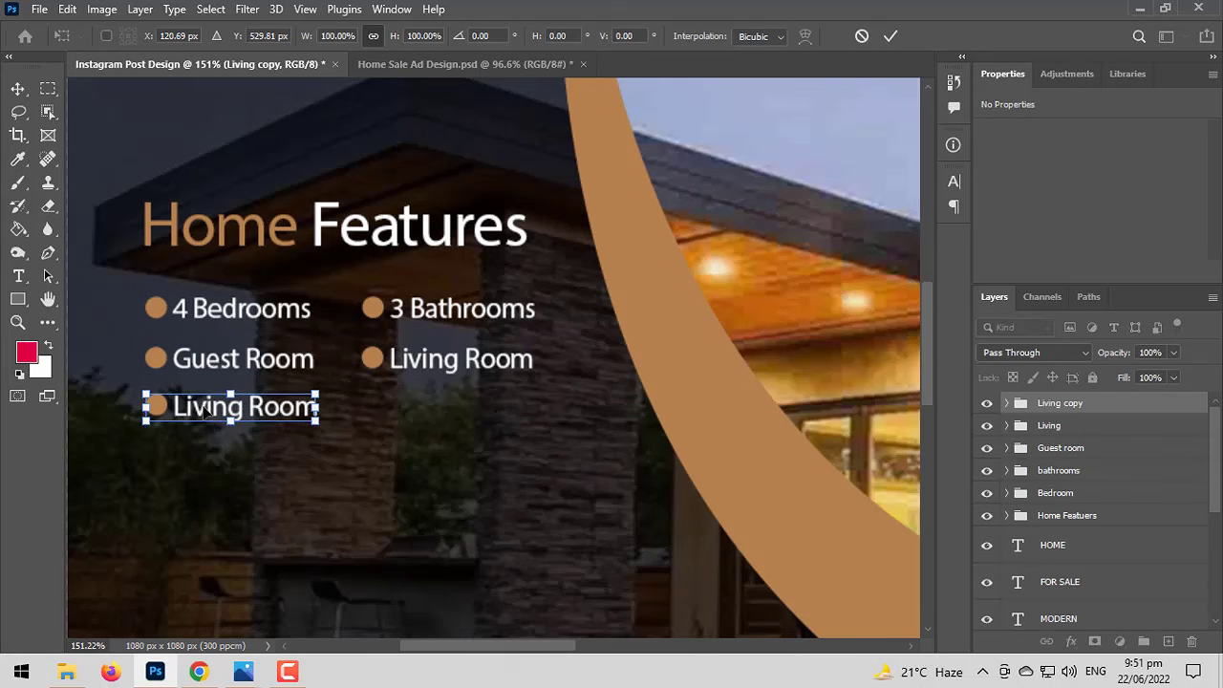
{"action": "key", "text": "Return"}
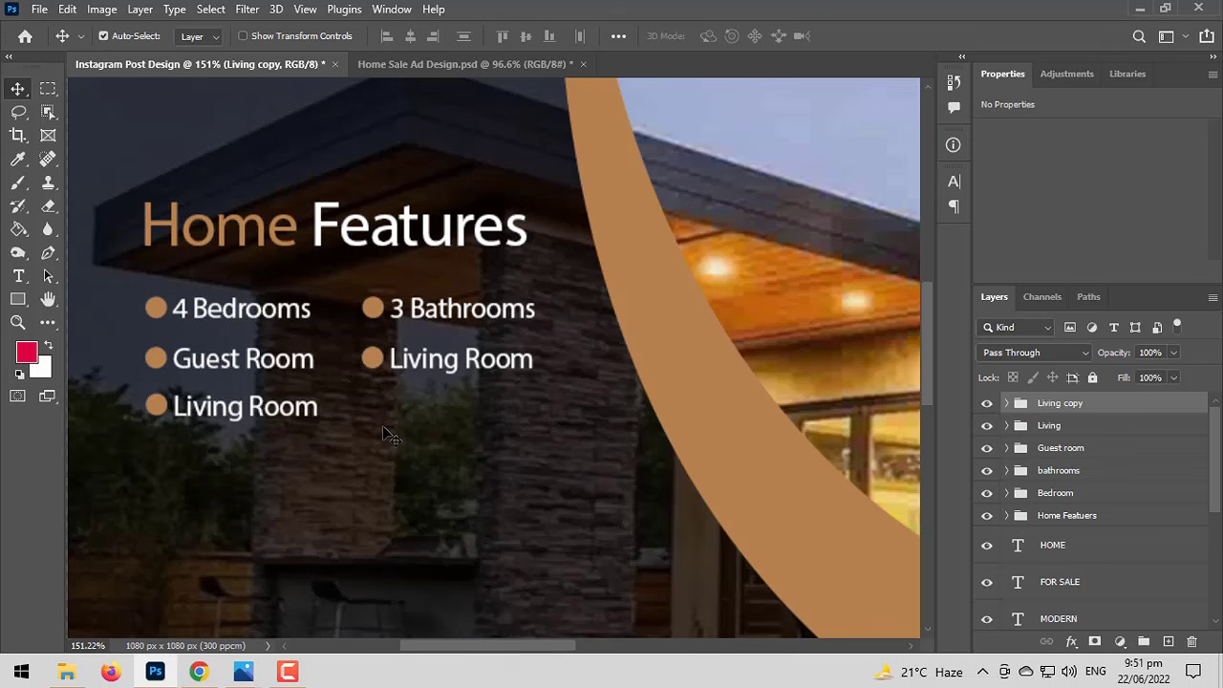
Change the text of the feature item beneath Guest Room to Open Kitchen.
{"action": "left_click", "coordinate": [18, 276]}
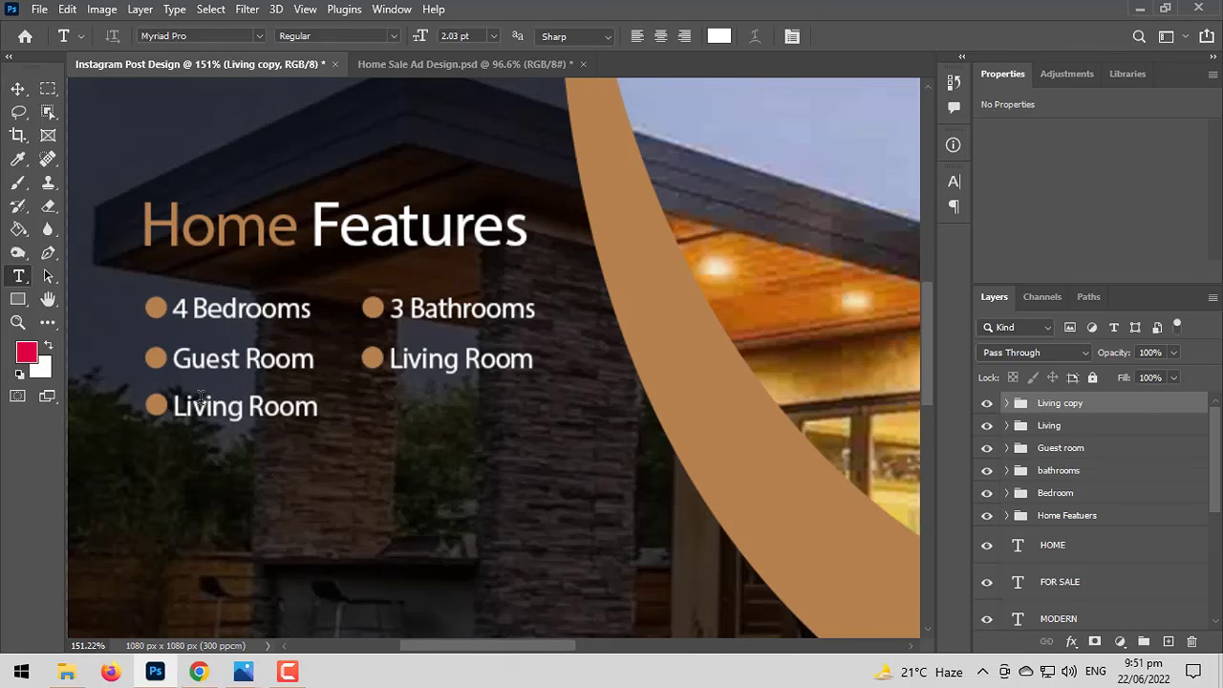
{"action": "left_click", "coordinate": [204, 406]}
{"action": "triple_click", "coordinate": [203, 404]}
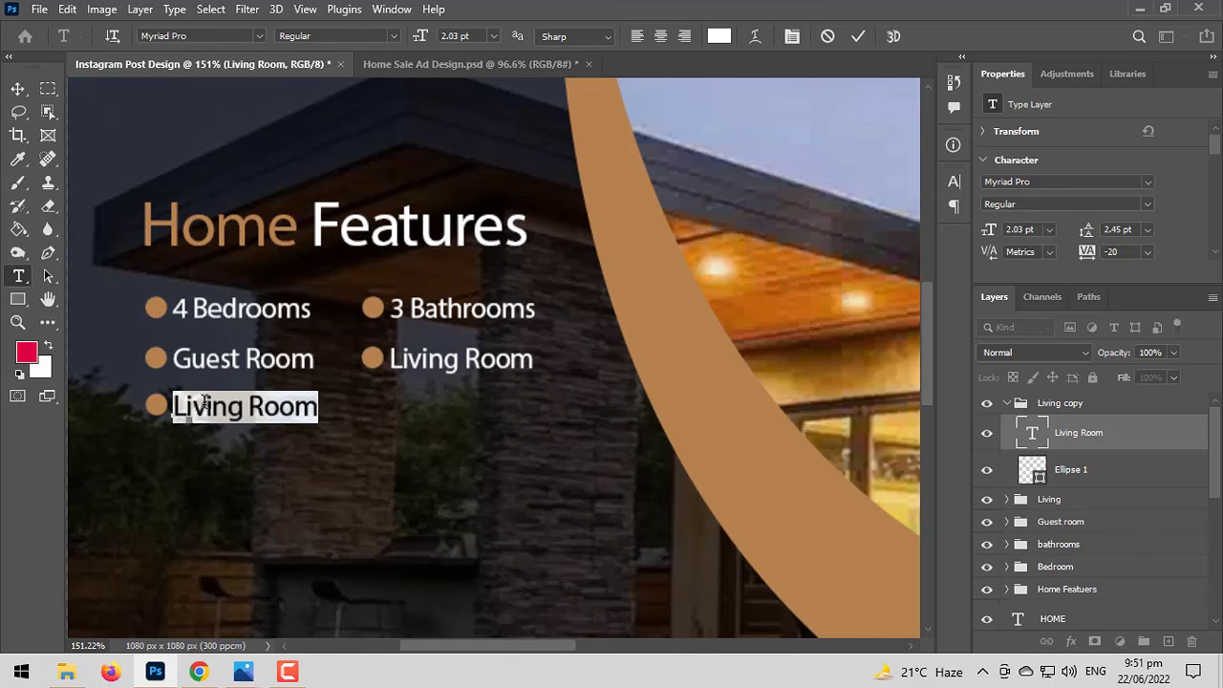
{"action": "type", "text": "Open KJ"}
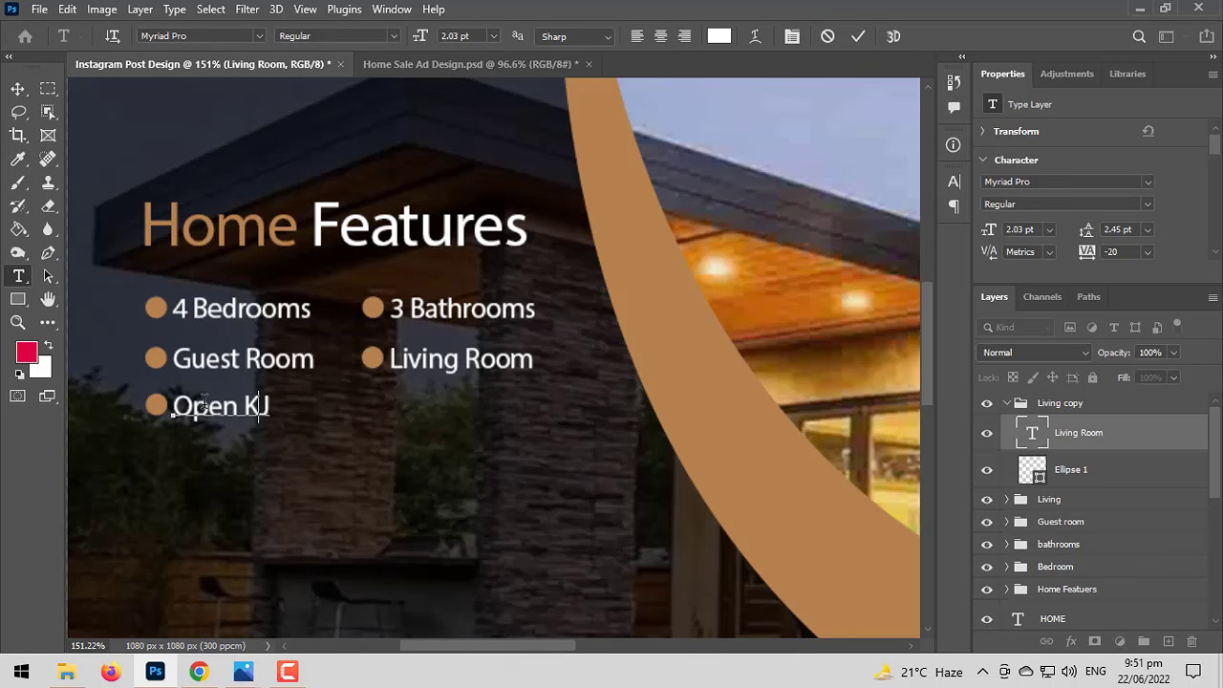
{"action": "type", "text": "itchen"}
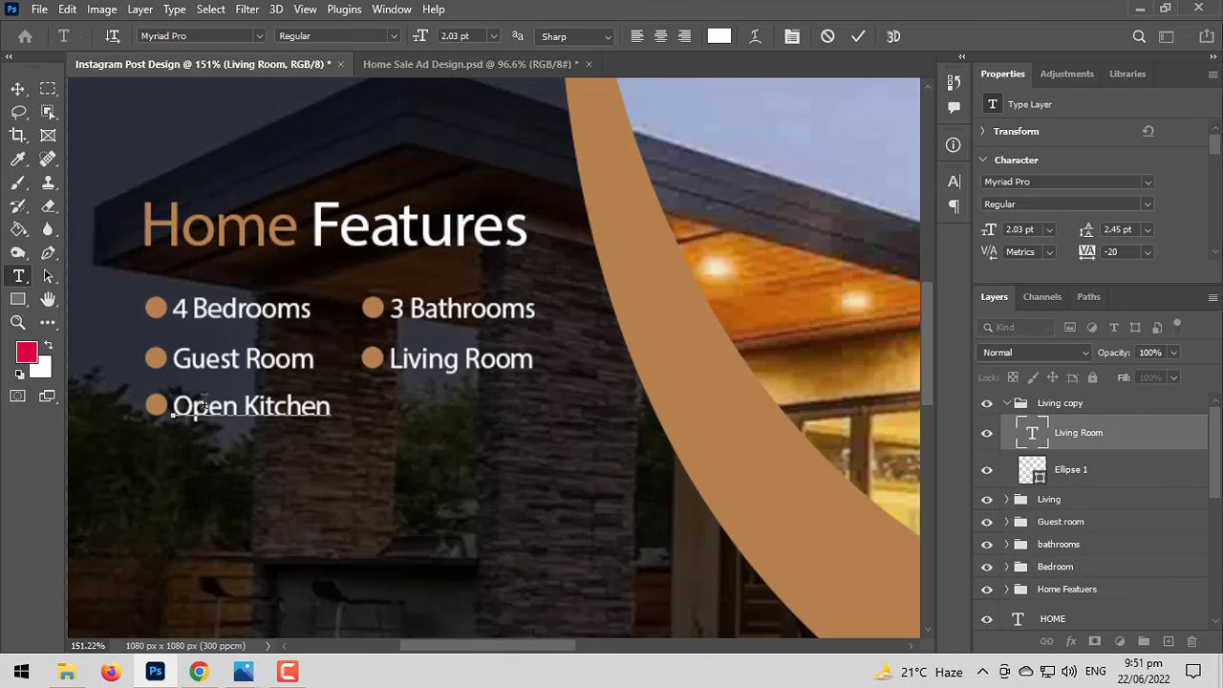
{"action": "left_click", "coordinate": [18, 88]}
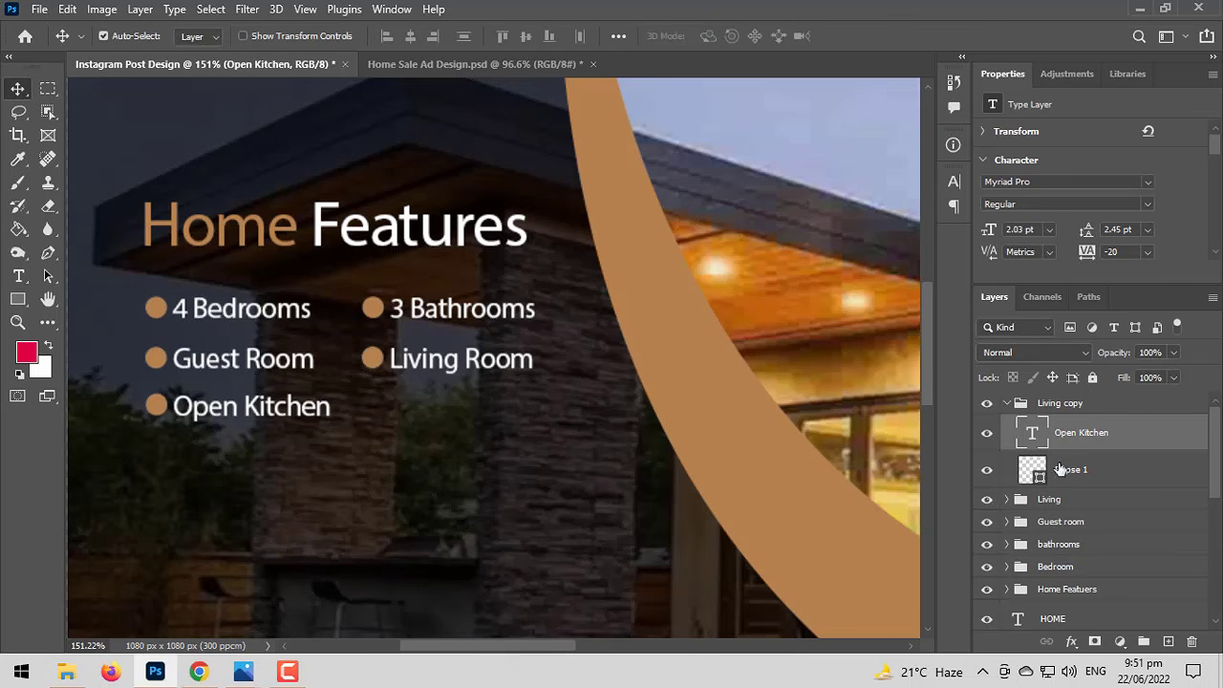
Collapse the Living copy group and rename it as Kitchen.
{"action": "left_click", "coordinate": [1011, 406]}
{"action": "double_click", "coordinate": [1057, 405]}
{"action": "type", "text": "Kitc"}
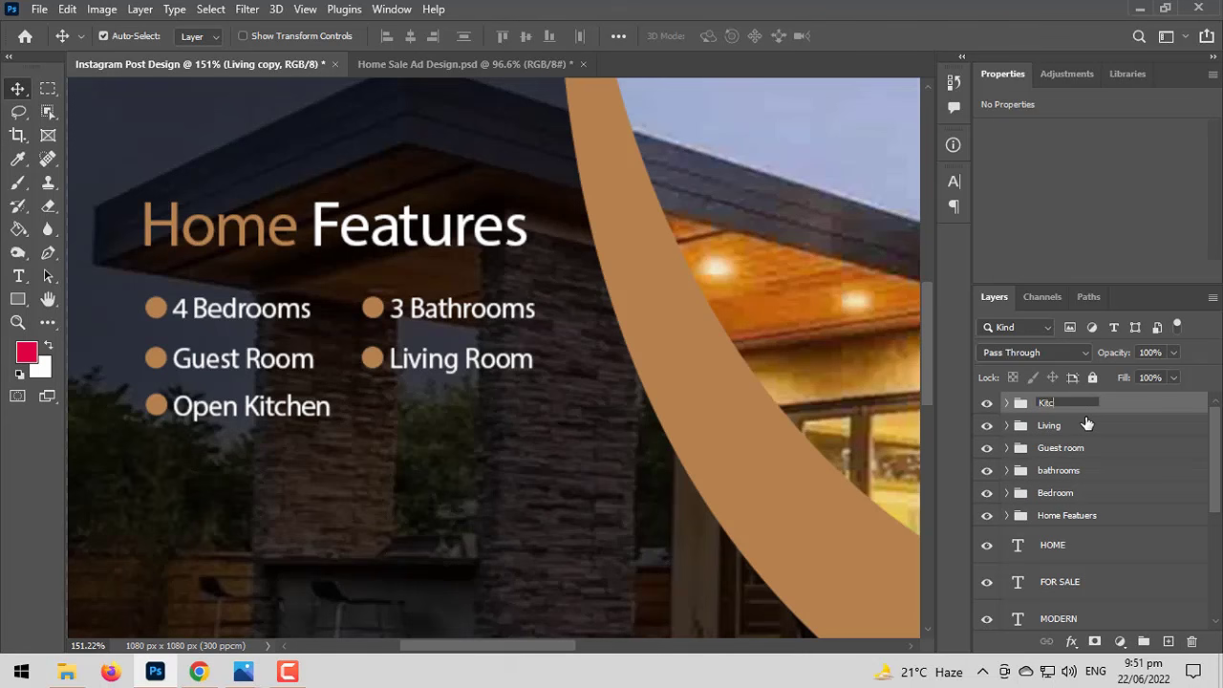
{"action": "type", "text": "hen"}
{"action": "key", "text": "Return"}
Duplicate the Kitchen group and place the copy directly beneath Living Room, aligned with the second column.
{"action": "key", "text": "ctrl+j"}
{"action": "key", "text": "ctrl+t"}
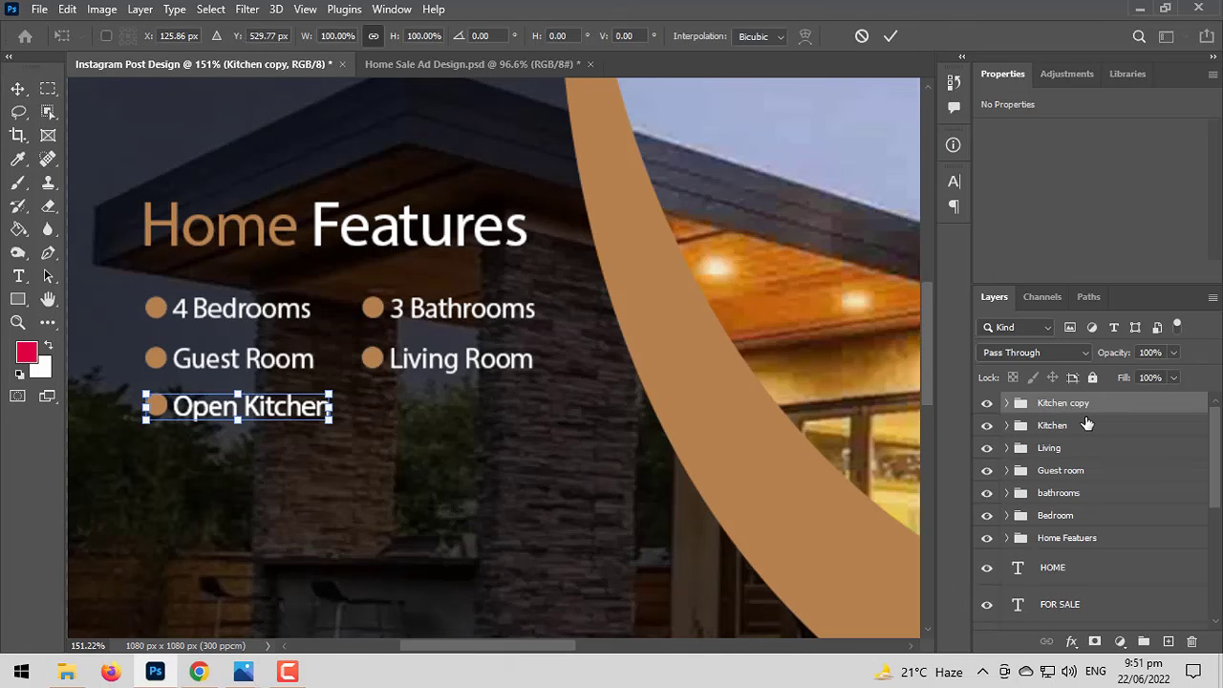
{"action": "left_click_drag", "start_coordinate": [278, 410], "coordinate": [495, 448]}
{"action": "key", "text": "Return"}
Change the text of the feature item beneath Living Room to Swimming Pool.
{"action": "left_click", "coordinate": [17, 276]}
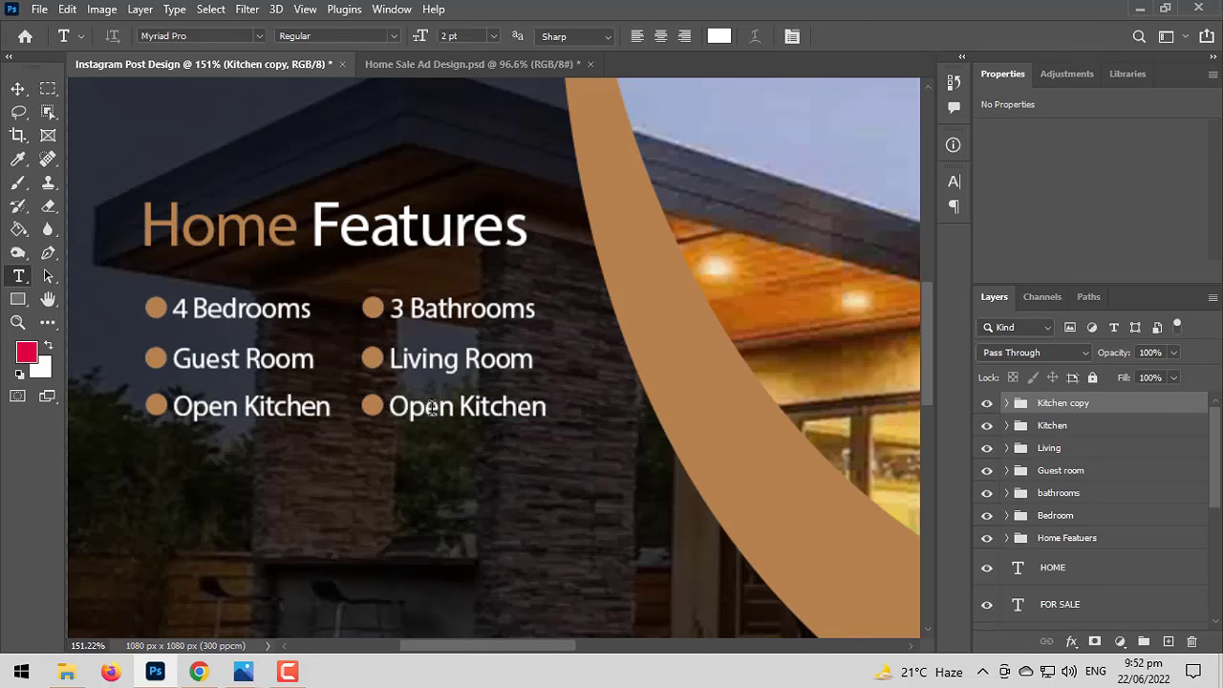
{"action": "triple_click", "coordinate": [435, 406]}
{"action": "type", "text": "Swimmi"}
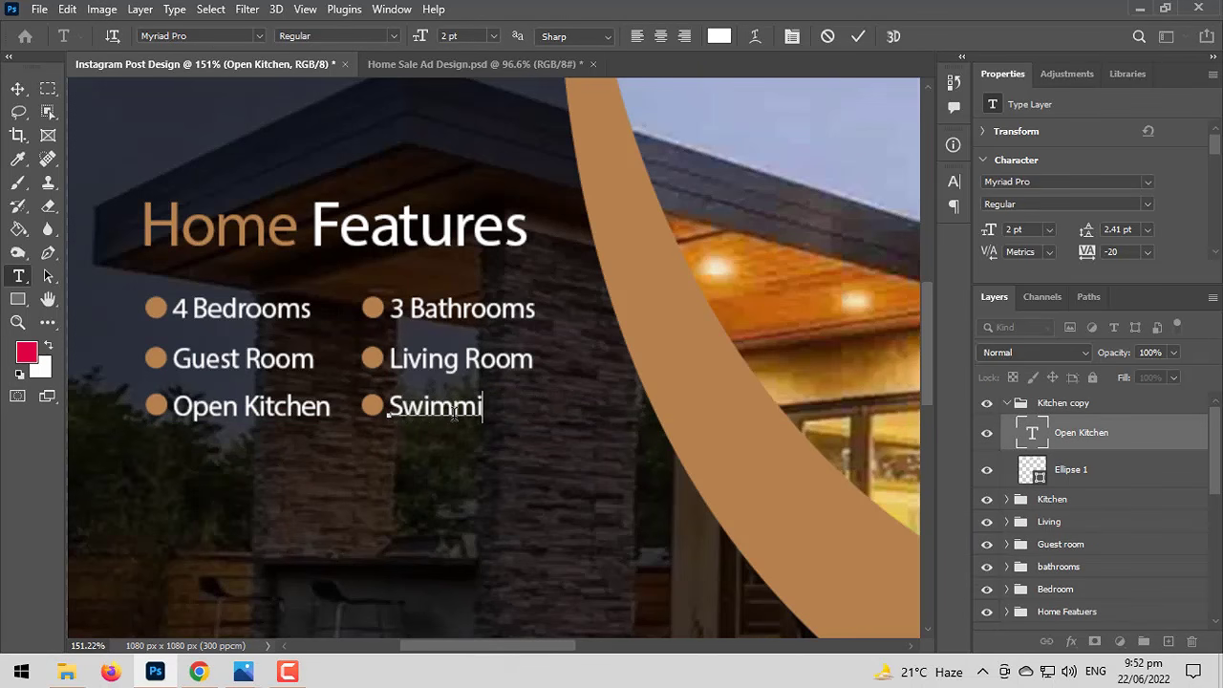
{"action": "type", "text": "ng Poo"}
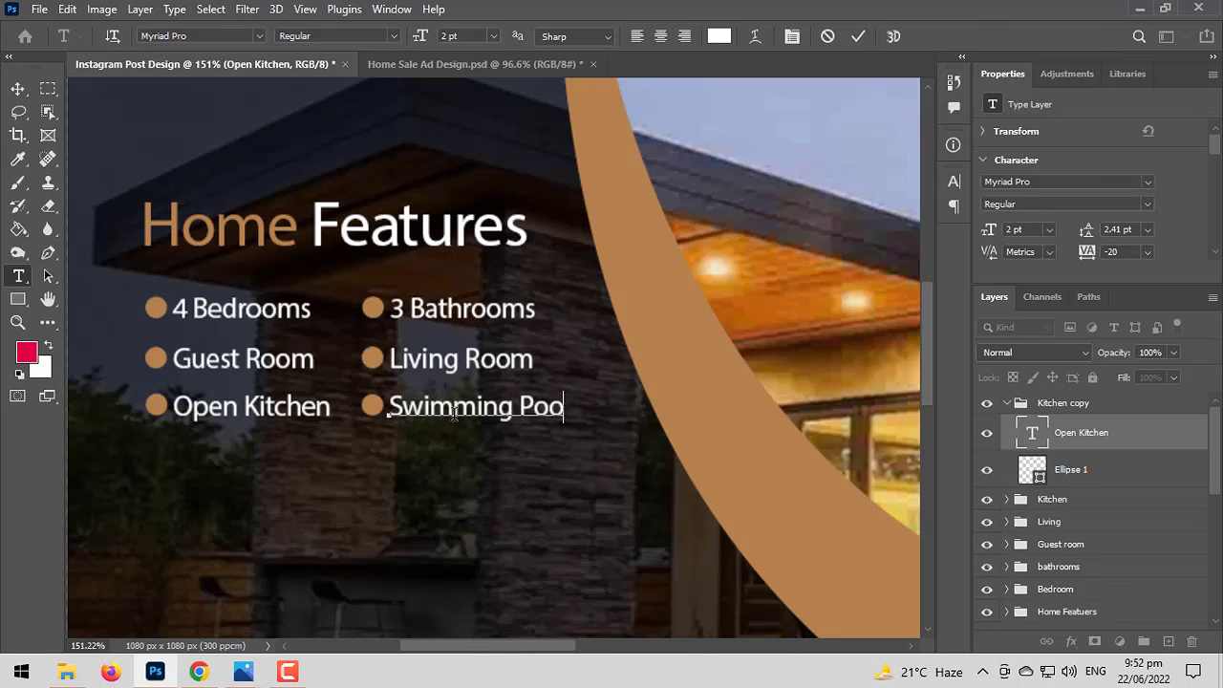
{"action": "type", "text": "l"}
{"action": "left_click", "coordinate": [17, 88]}
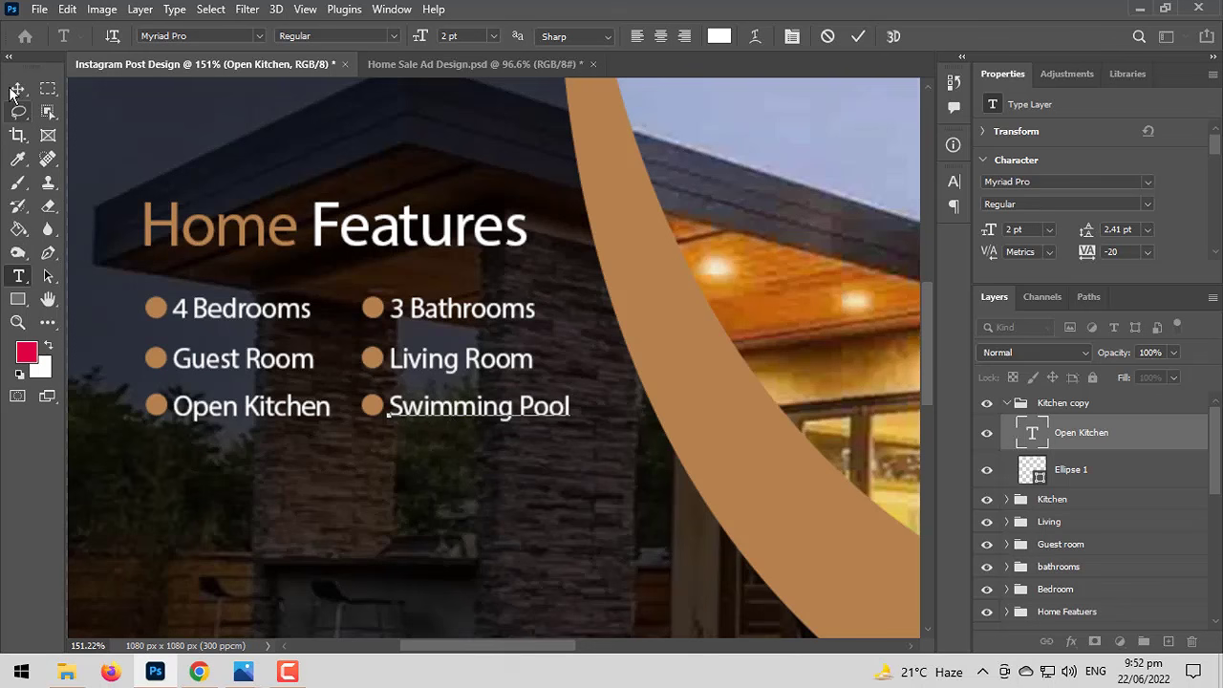
Rename the Kitchen copy group as Swimming and collapse it.
{"action": "double_click", "coordinate": [1075, 405]}
{"action": "type", "text": "Swimming"}
{"action": "key", "text": "Return"}
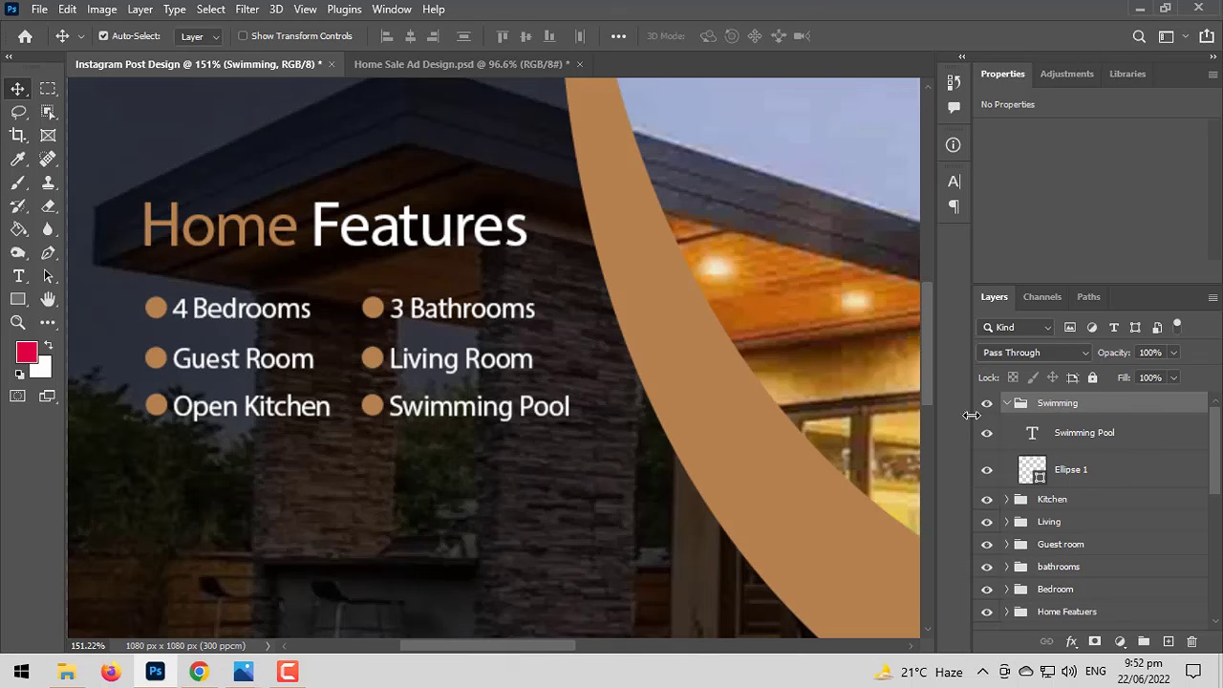
{"action": "left_click", "coordinate": [1007, 402]}
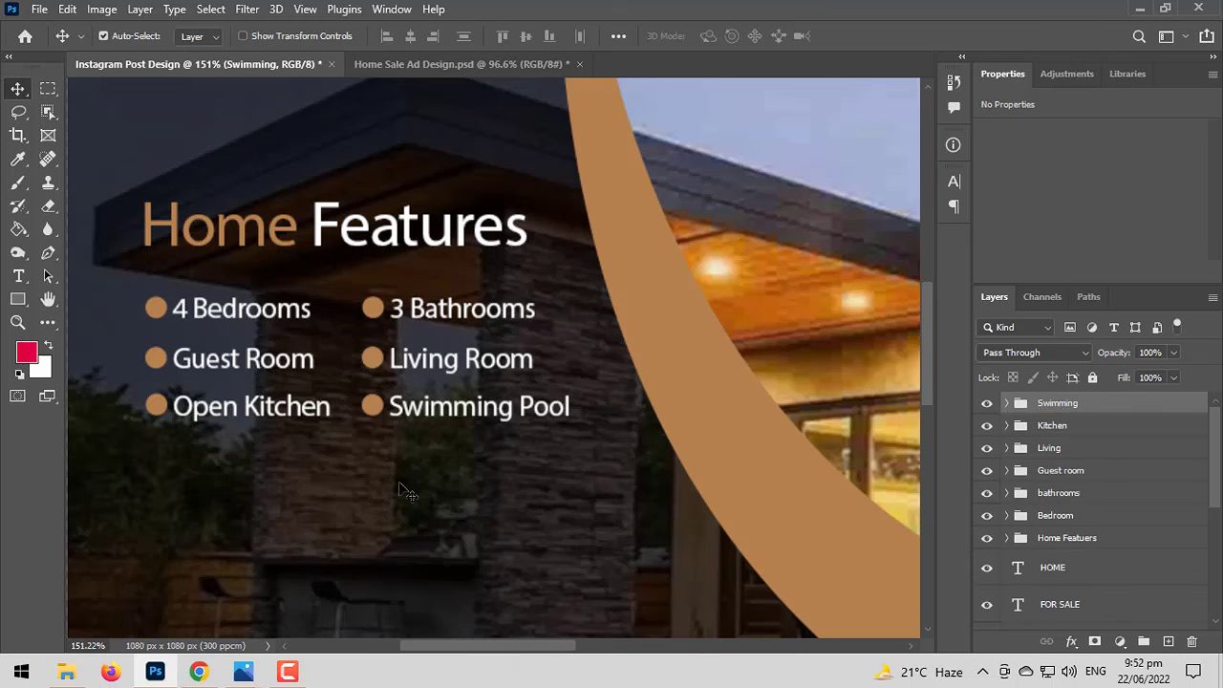
Move the Home Features heading and all six feature groups together to just above MODERN and scale them to about 103.65%.
{"action": "scroll", "coordinate": [410, 492], "scroll_direction": "down", "scroll_amount": 5}
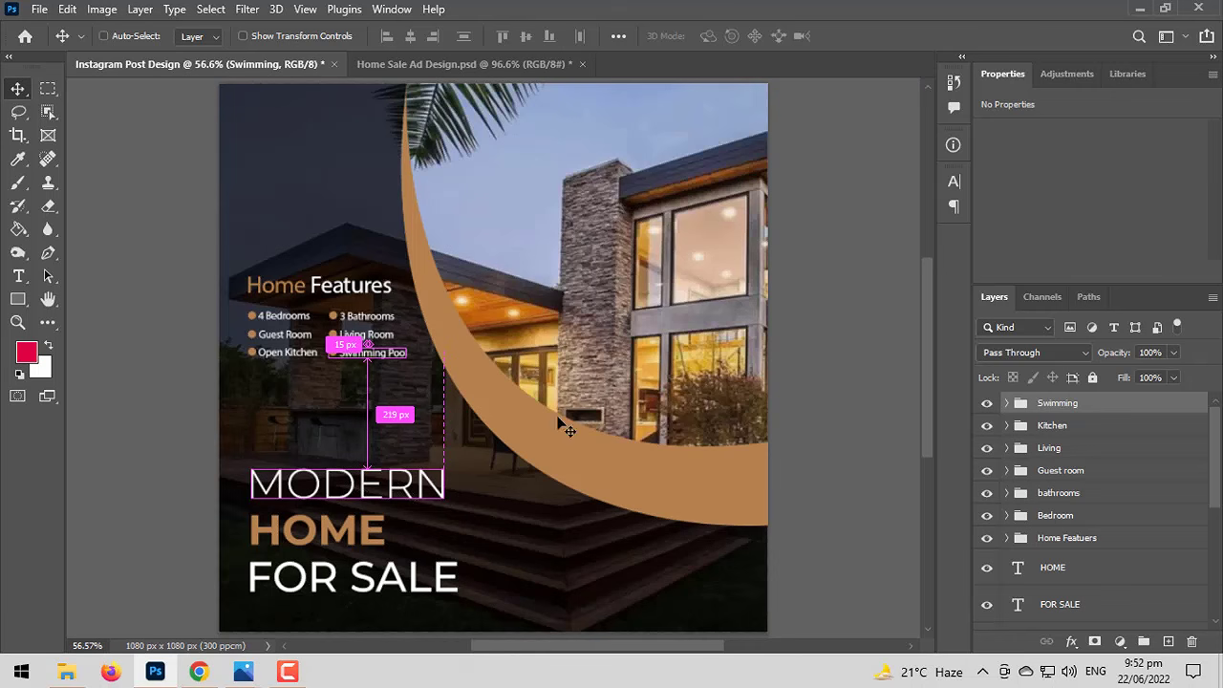
{"action": "left_click", "coordinate": [1054, 525], "text": "shift"}
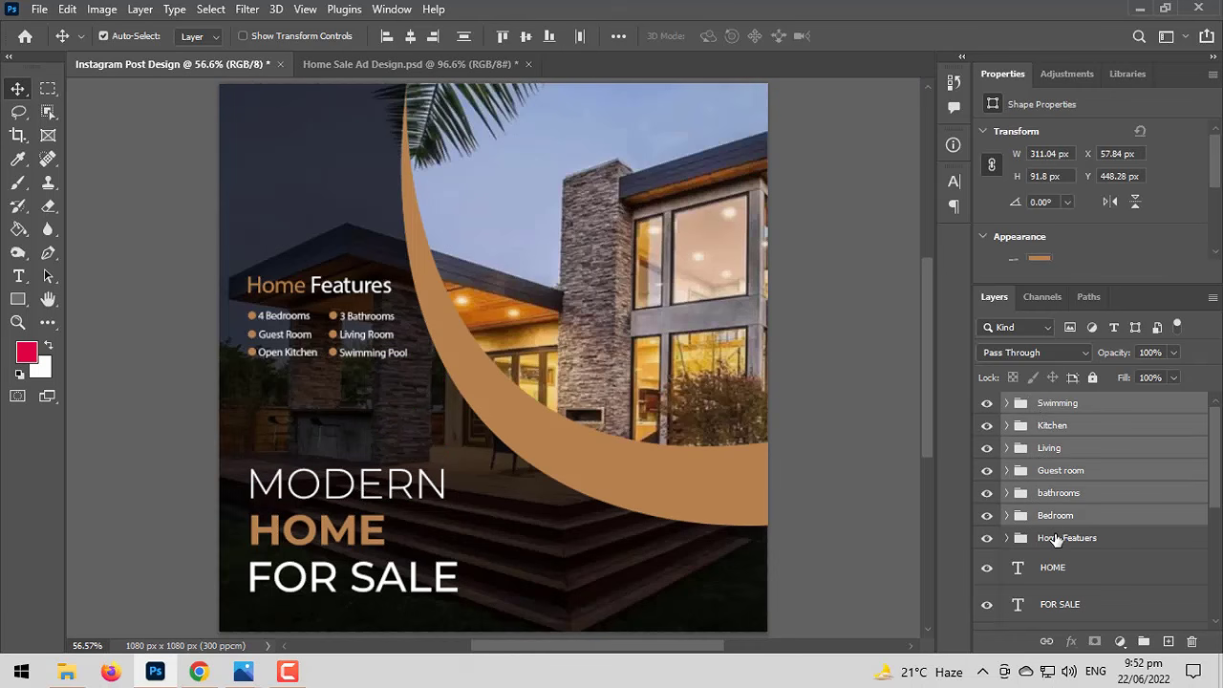
{"action": "left_click", "coordinate": [1048, 538], "text": "shift"}
{"action": "key", "text": "ctrl+t"}
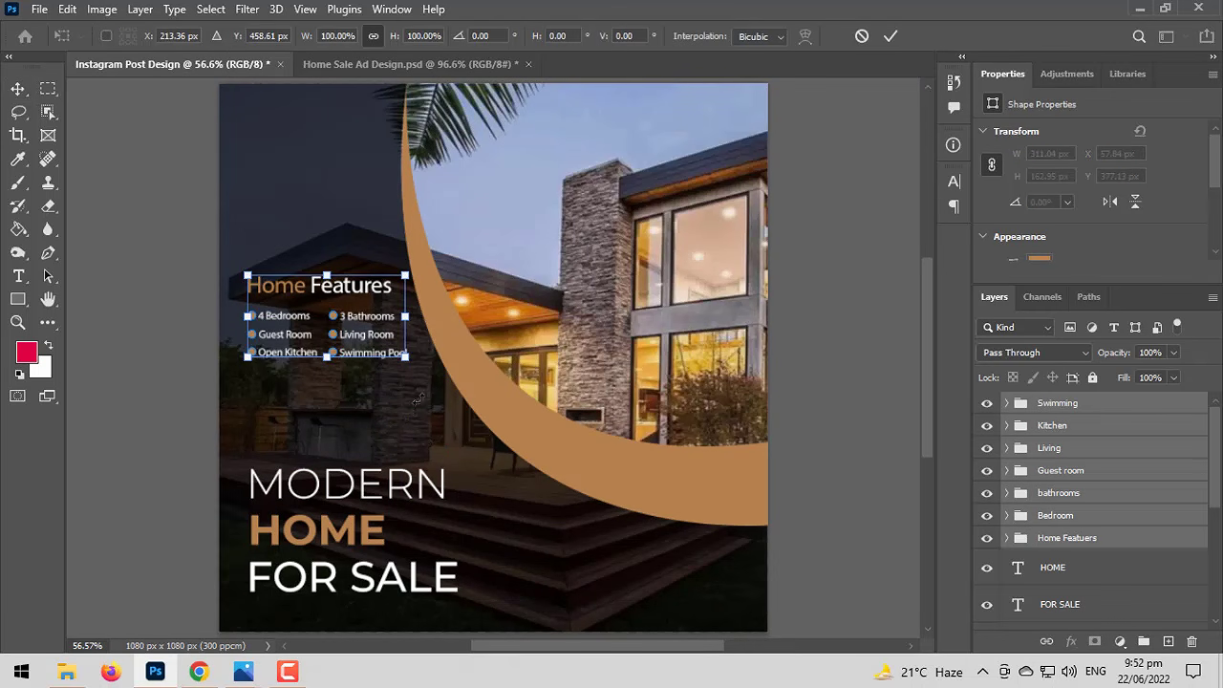
{"action": "left_click_drag", "start_coordinate": [369, 352], "coordinate": [372, 426]}
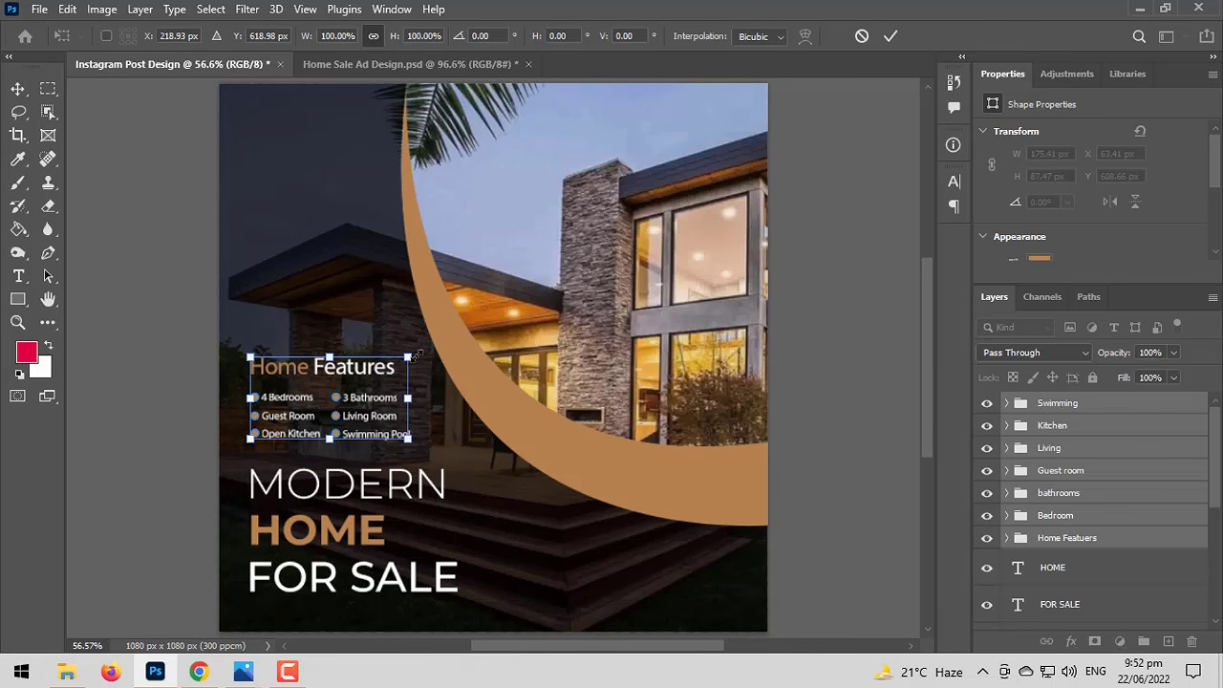
{"action": "left_click_drag", "start_coordinate": [418, 354], "coordinate": [420, 350]}
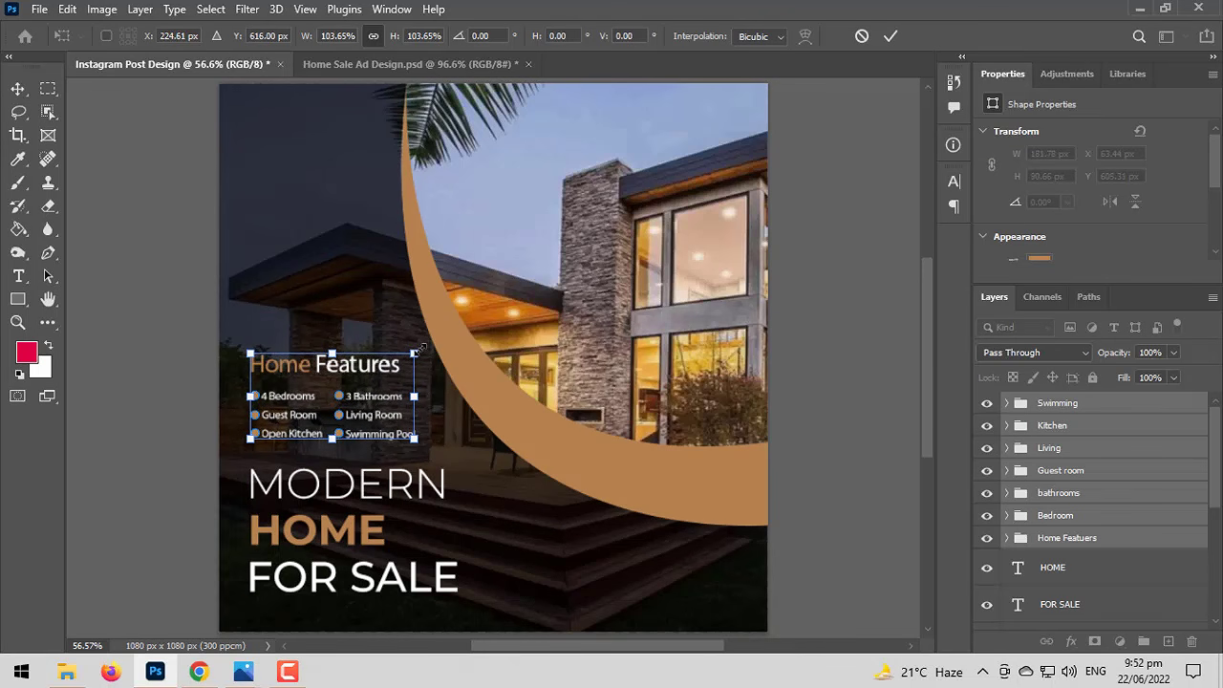
{"action": "key", "text": "Return"}
{"action": "left_click", "coordinate": [430, 367]}
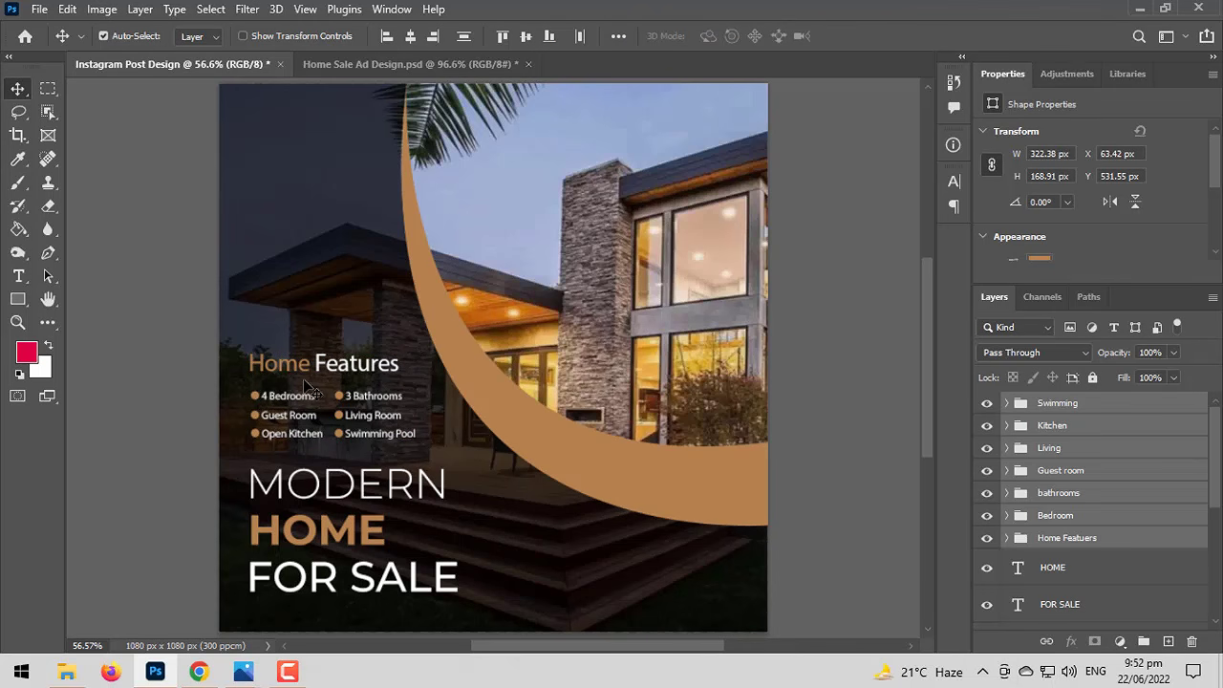
Move the Home Features heading slightly down, closer to the feature list and aligned with its left edge.
{"action": "scroll", "coordinate": [302, 380], "scroll_direction": "up", "scroll_amount": 3}
{"action": "left_click", "coordinate": [1086, 543]}
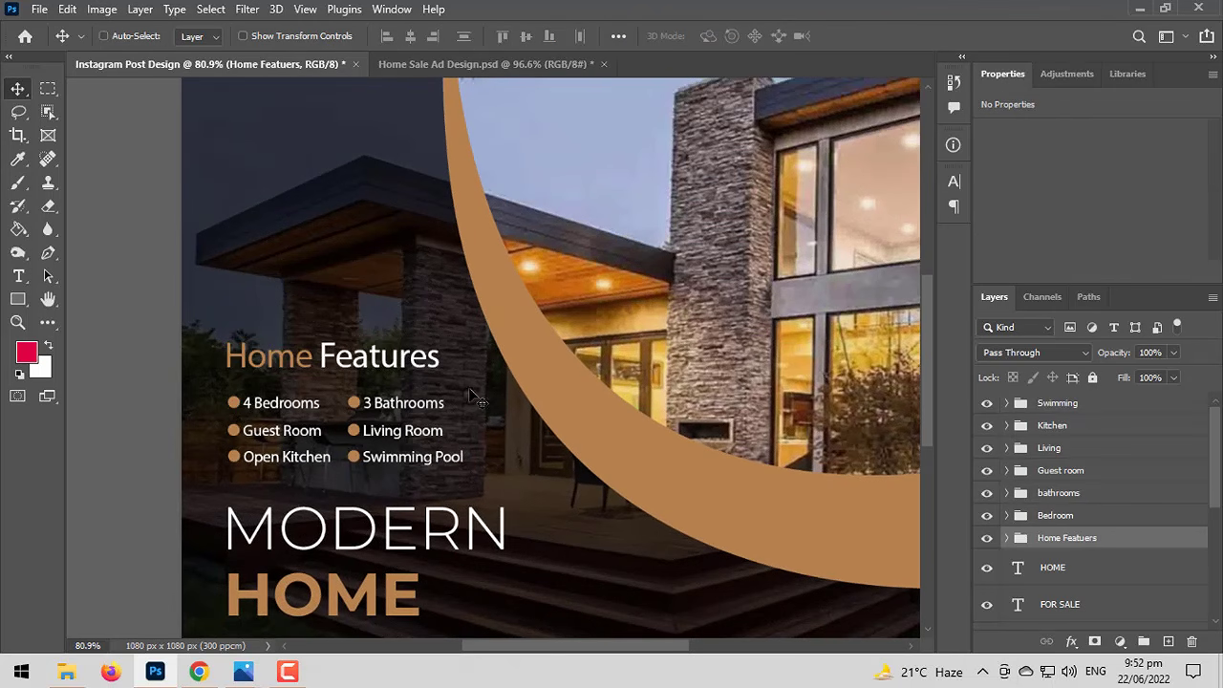
{"action": "key", "text": "ctrl+t"}
{"action": "left_click_drag", "start_coordinate": [378, 359], "coordinate": [373, 370]}
{"action": "key", "text": "Return"}
{"action": "scroll", "coordinate": [301, 382], "scroll_direction": "down", "scroll_amount": 3}
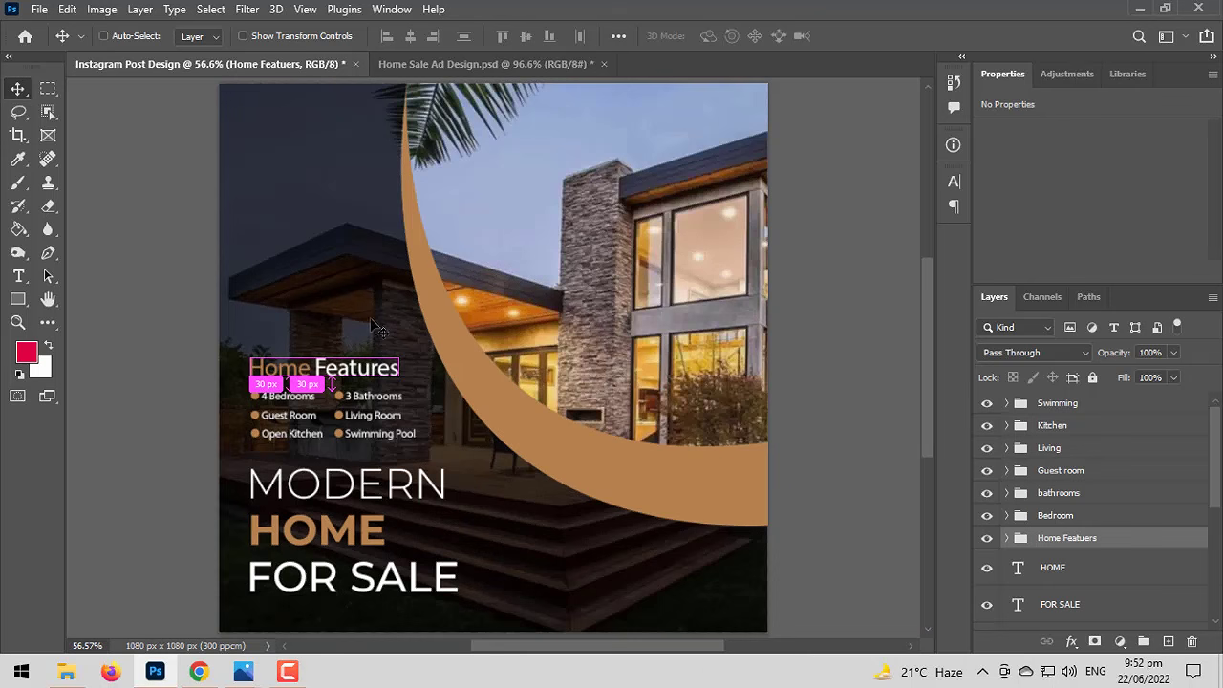
{"action": "scroll", "coordinate": [521, 375], "scroll_direction": "down", "scroll_amount": 2}
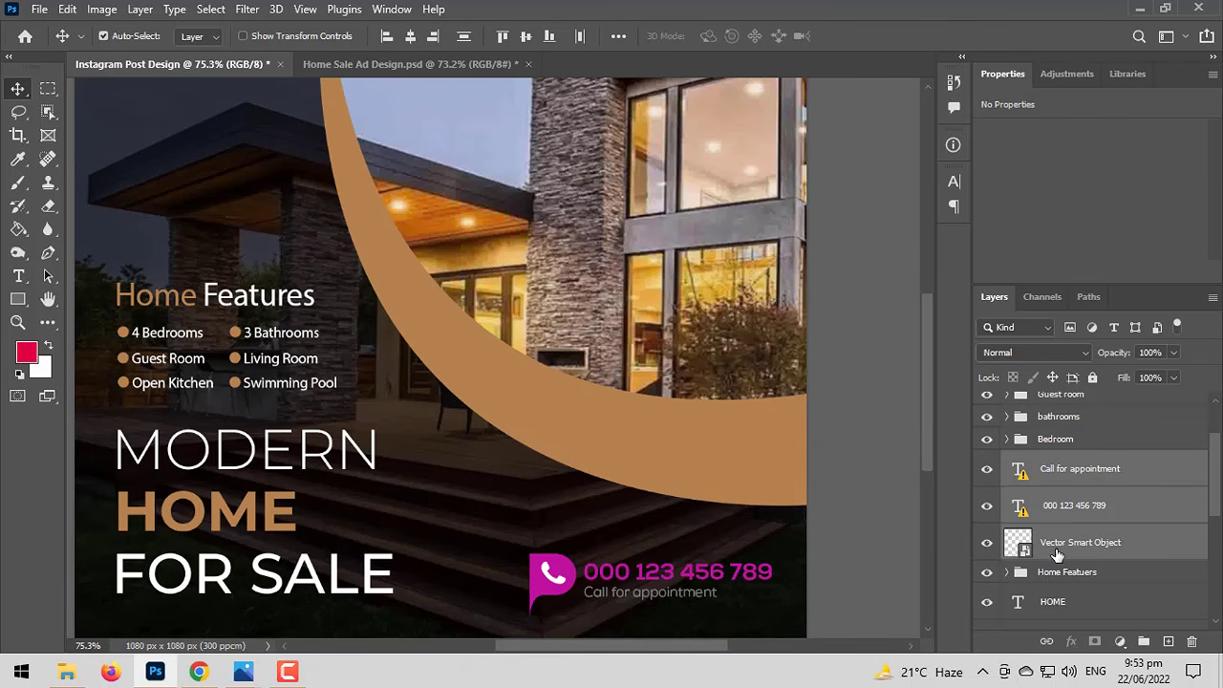
{"action": "left_click", "coordinate": [1057, 553]}
{"action": "right_click", "coordinate": [1067, 548]}
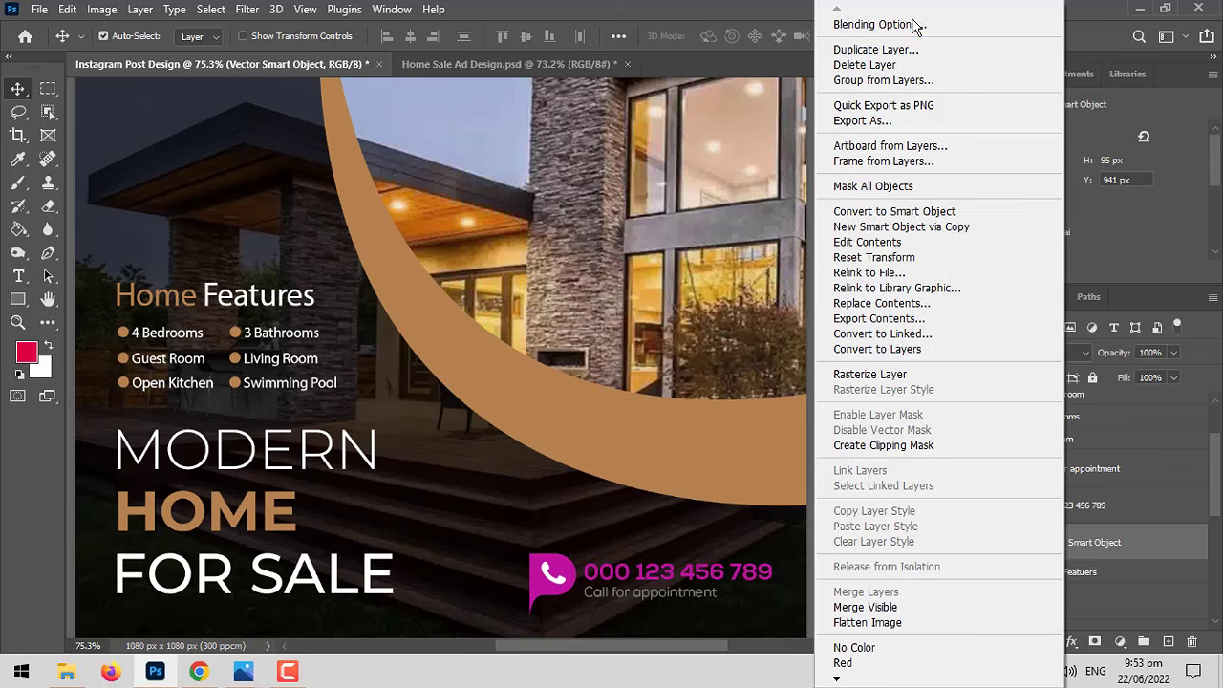
{"action": "left_click", "coordinate": [865, 22]}
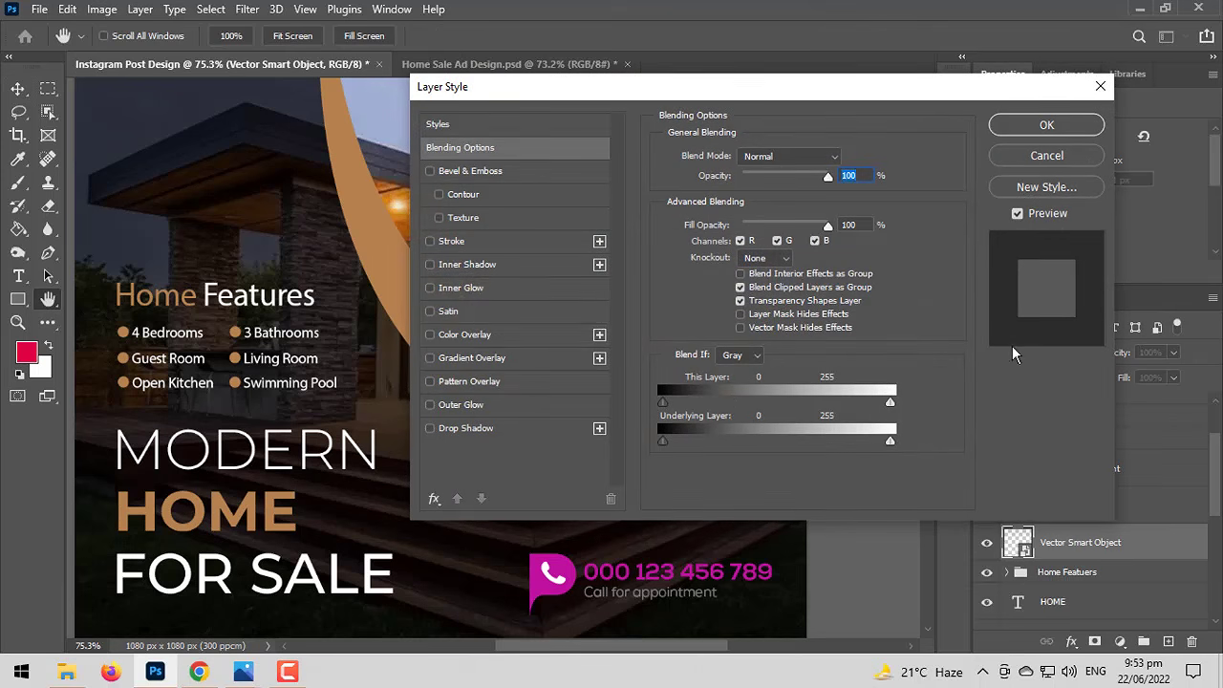
{"action": "left_click", "coordinate": [1046, 158]}
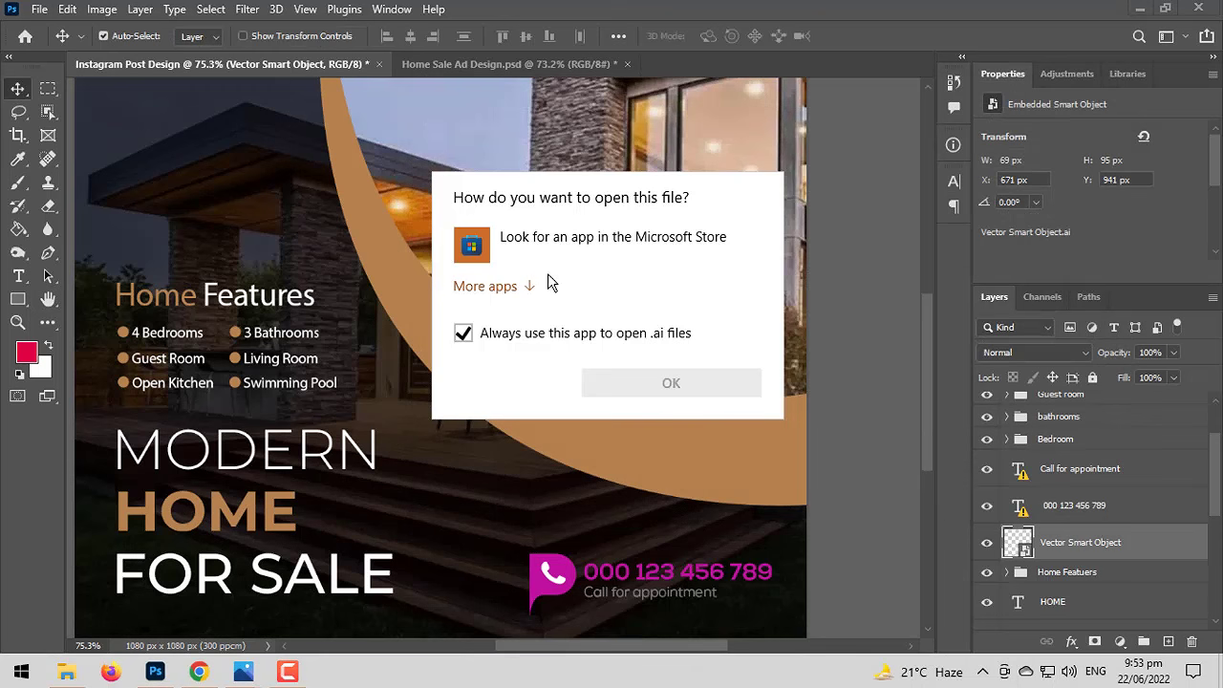
{"action": "left_click", "coordinate": [1096, 544]}
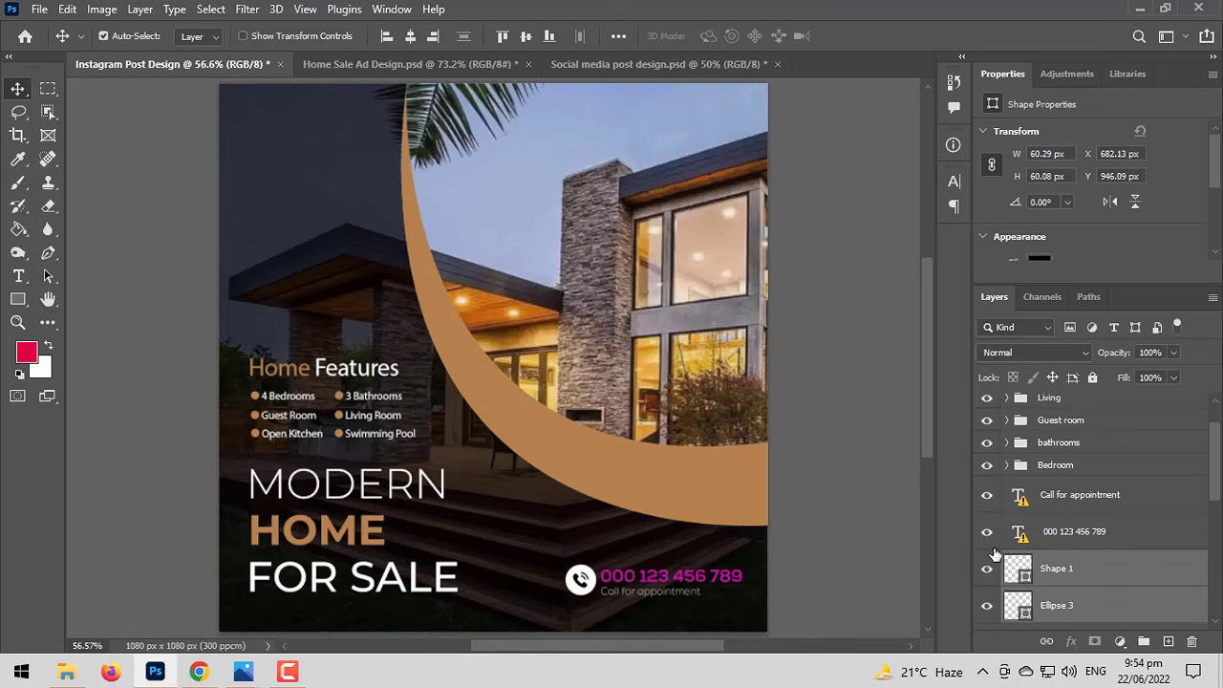
Recolour the white circle of the phone icon to tan b68250, sampled from the crescent.
{"action": "scroll", "coordinate": [604, 619], "scroll_direction": "up", "scroll_amount": 3}
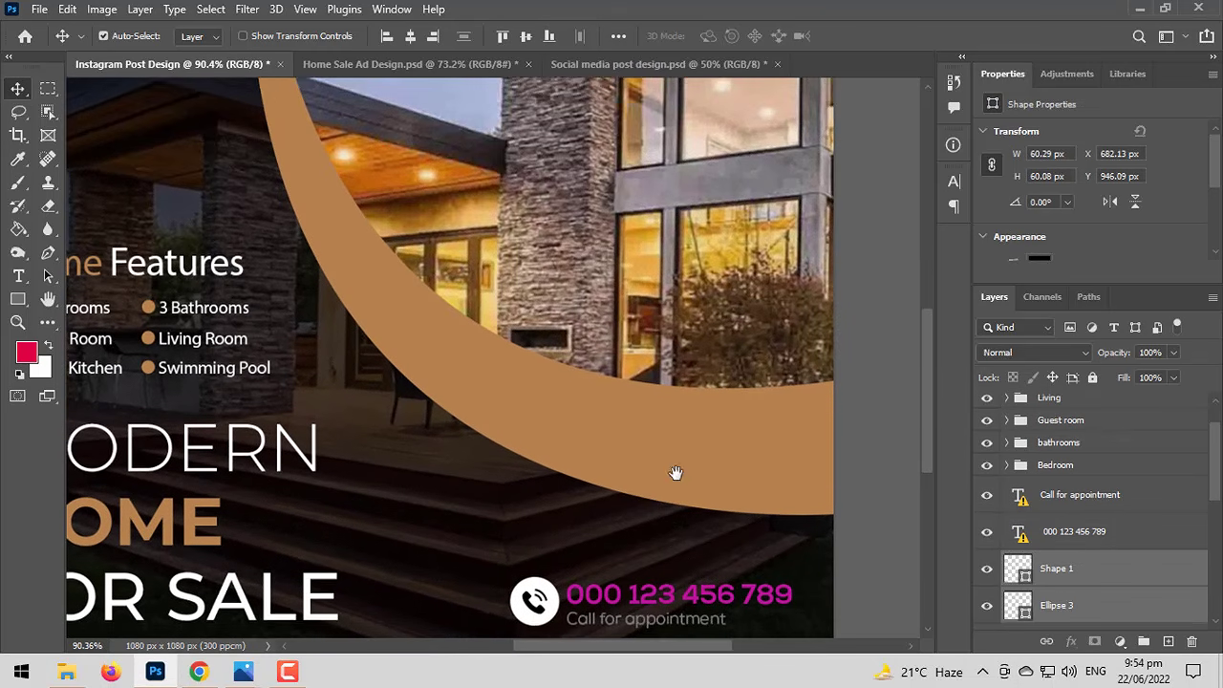
{"action": "scroll", "coordinate": [675, 500], "scroll_direction": "down", "scroll_amount": 4}
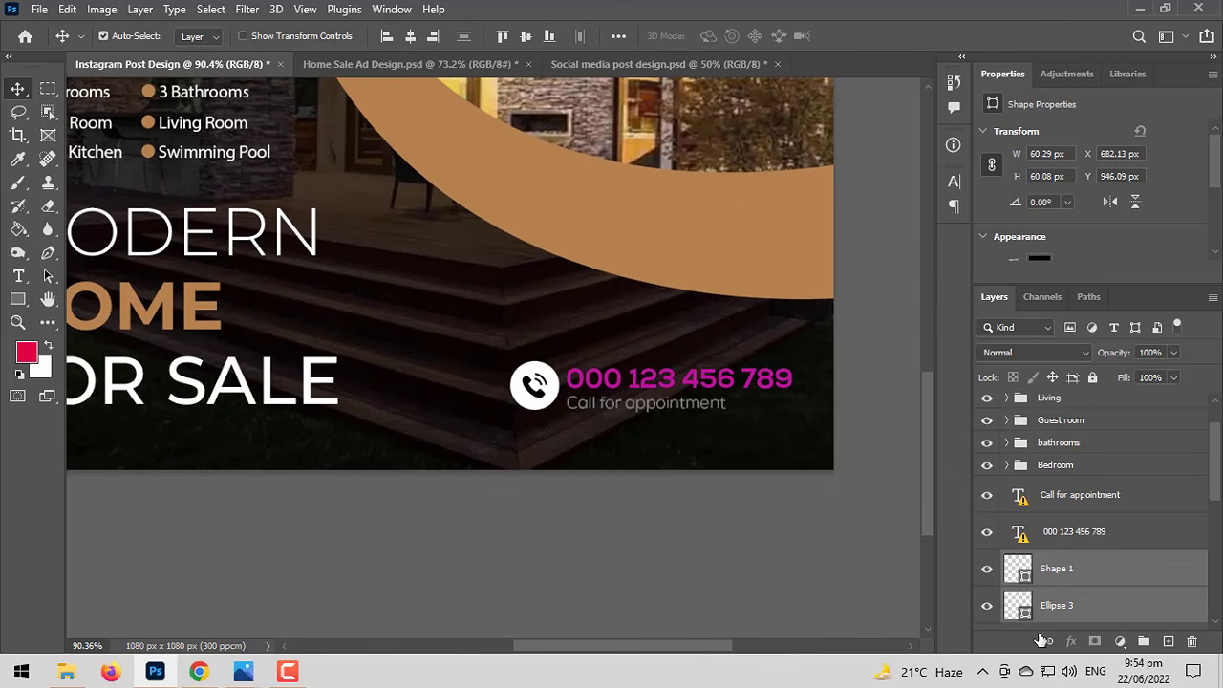
{"action": "left_click", "coordinate": [1025, 612]}
{"action": "left_click", "coordinate": [987, 605]}
{"action": "left_click", "coordinate": [987, 605]}
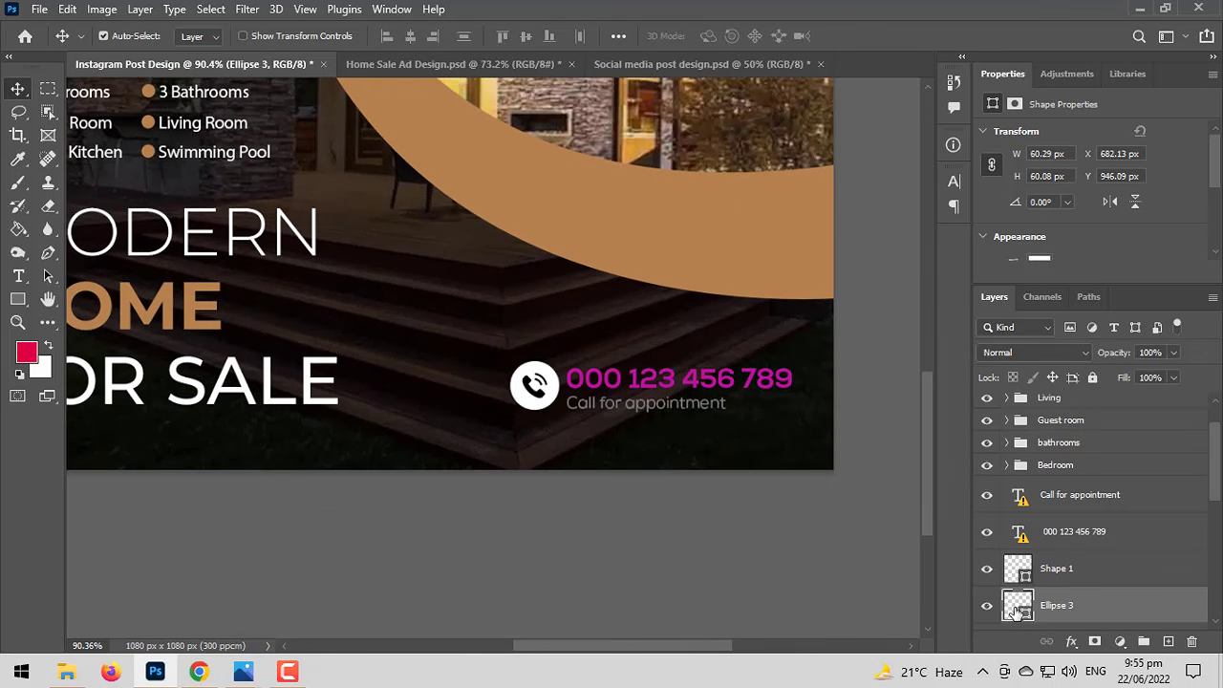
{"action": "double_click", "coordinate": [1018, 605]}
{"action": "left_click", "coordinate": [682, 206]}
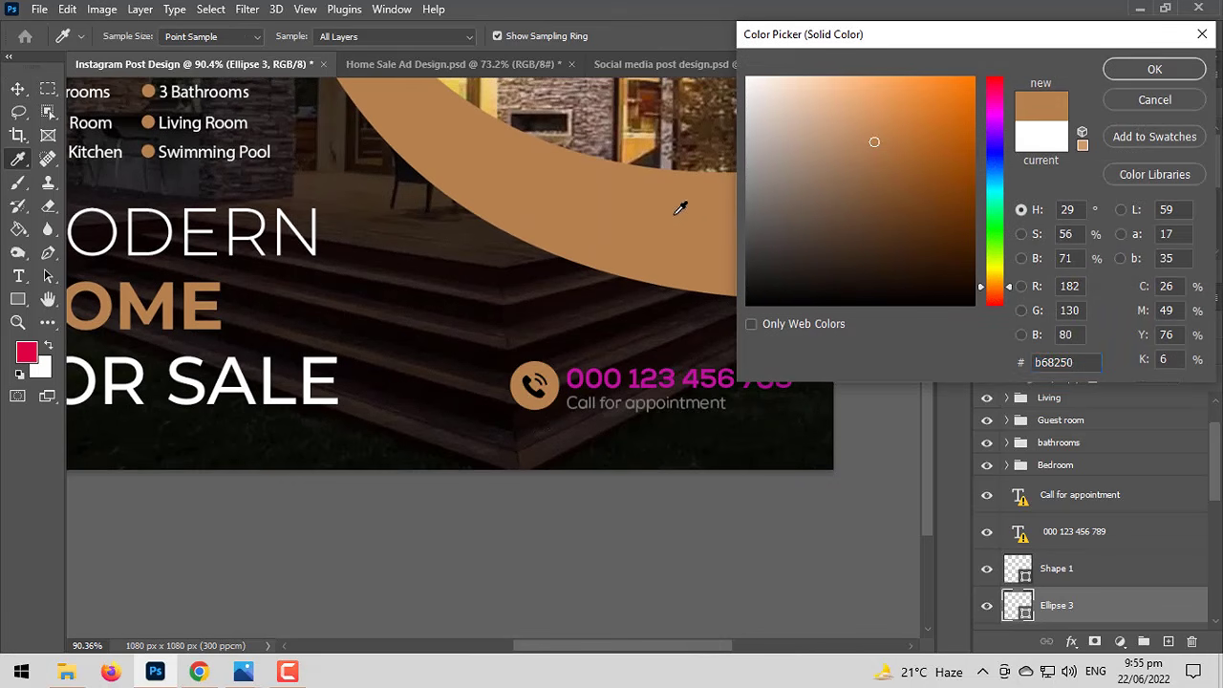
{"action": "left_click", "coordinate": [1143, 75]}
Recolour the black handset shape inside the phone icon to white ffffff.
{"action": "double_click", "coordinate": [1018, 570]}
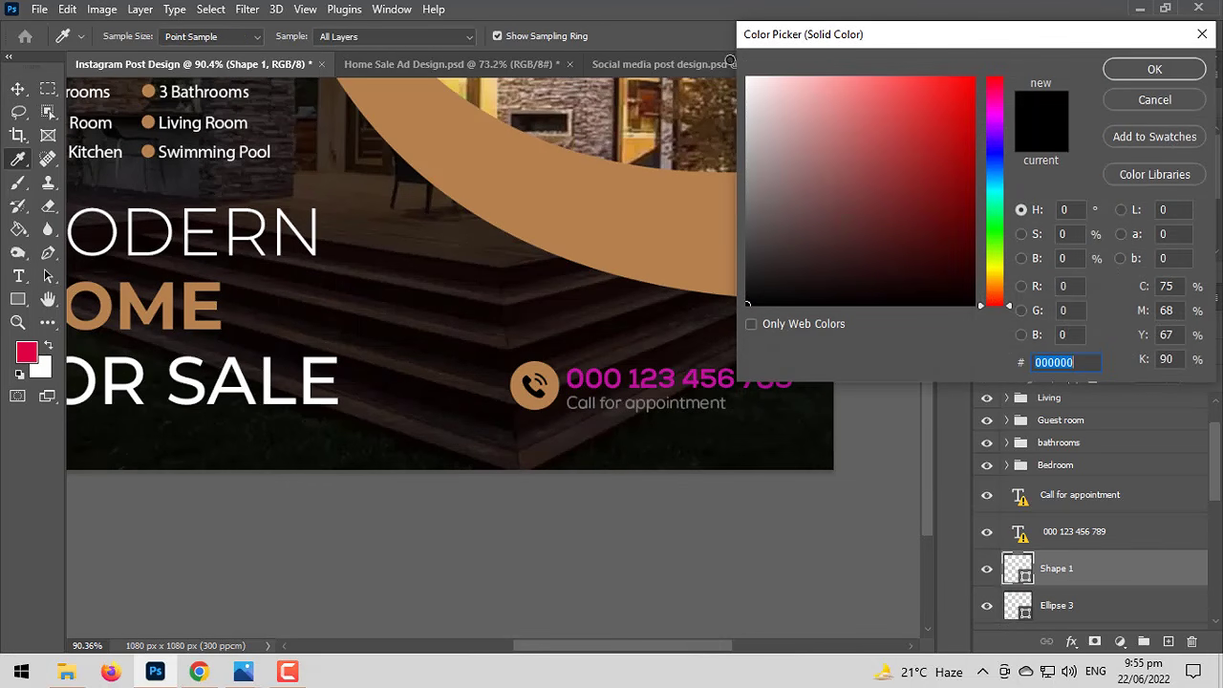
{"action": "type", "text": "ffffff"}
{"action": "left_click", "coordinate": [1155, 70]}
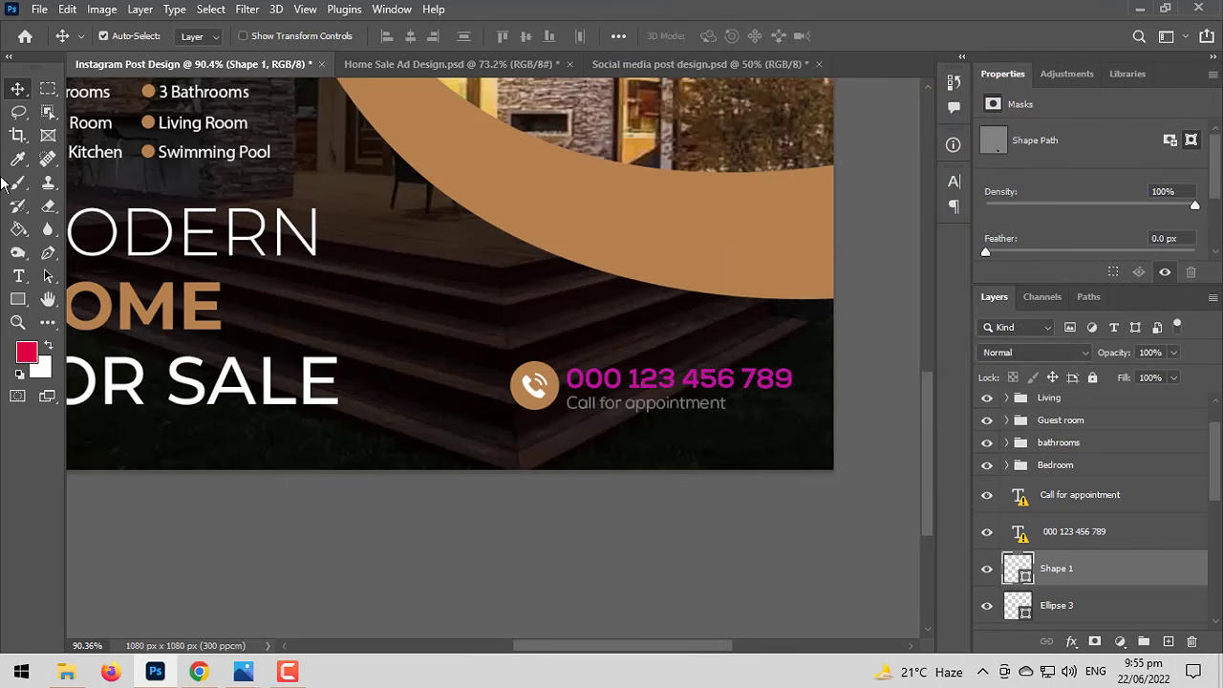
Replace the missing font in the phone number text and recolour the text to tan b68250, sampled from the crescent.
{"action": "left_click", "coordinate": [18, 275]}
{"action": "left_click", "coordinate": [658, 383]}
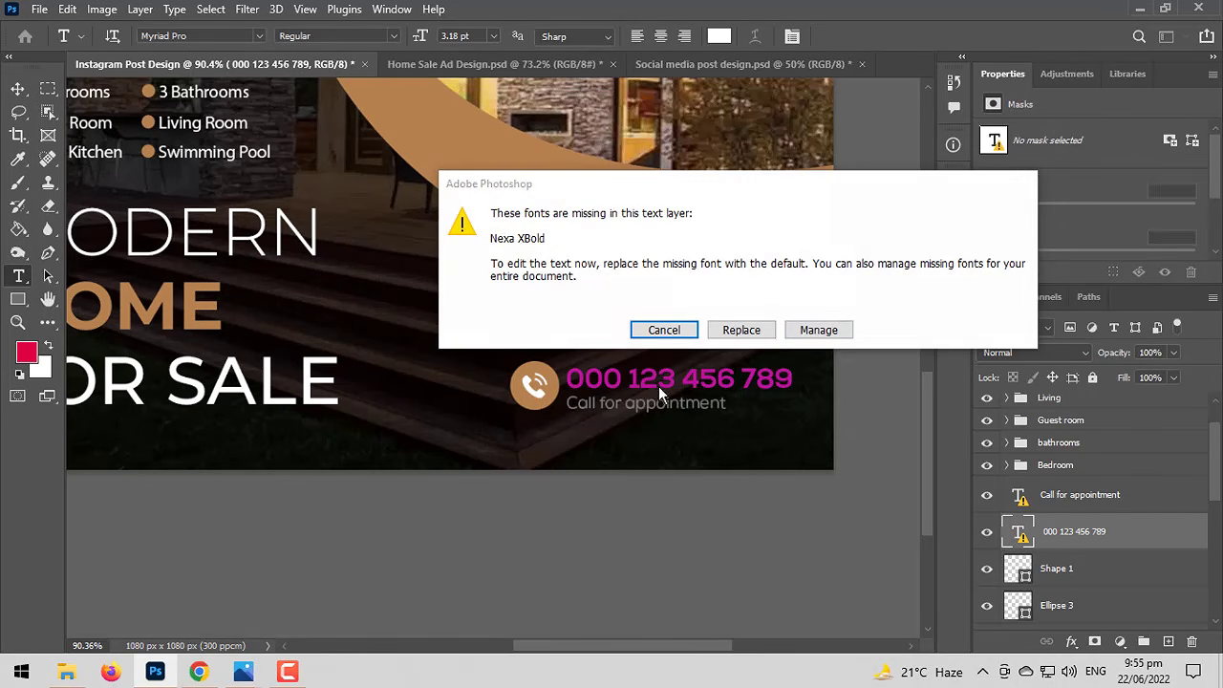
{"action": "left_click", "coordinate": [750, 329]}
{"action": "triple_click", "coordinate": [676, 380]}
{"action": "left_click", "coordinate": [721, 37]}
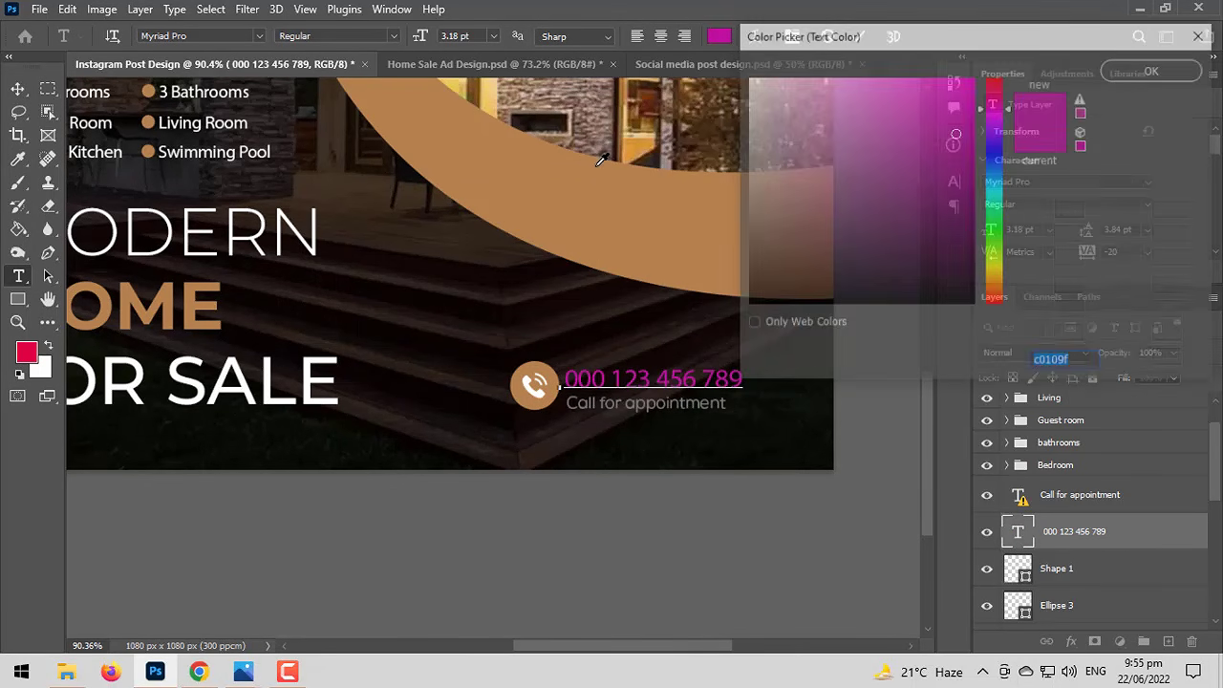
{"action": "left_click", "coordinate": [594, 171]}
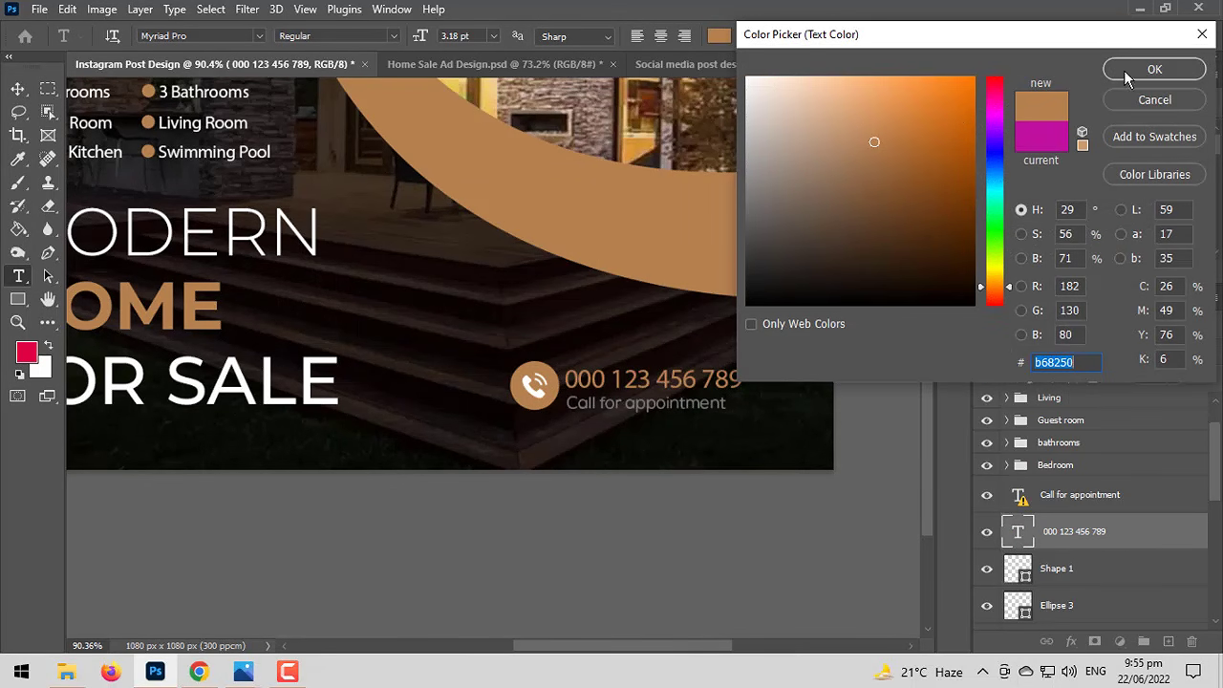
{"action": "left_click", "coordinate": [1151, 70]}
Set the phone number's font to Montserrat Medium and nudge the text into line beside the phone icon.
{"action": "left_click", "coordinate": [265, 34]}
{"action": "scroll", "coordinate": [306, 157], "scroll_direction": "up", "scroll_amount": 10}
{"action": "left_click", "coordinate": [348, 92]}
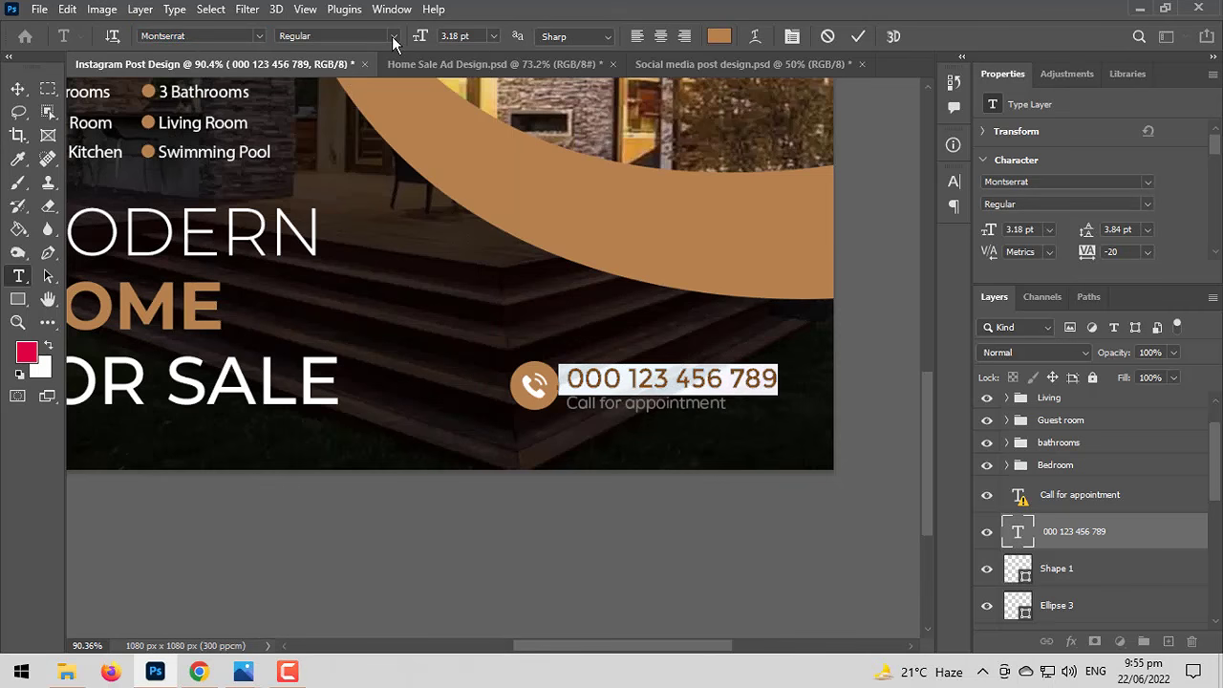
{"action": "left_click", "coordinate": [391, 36]}
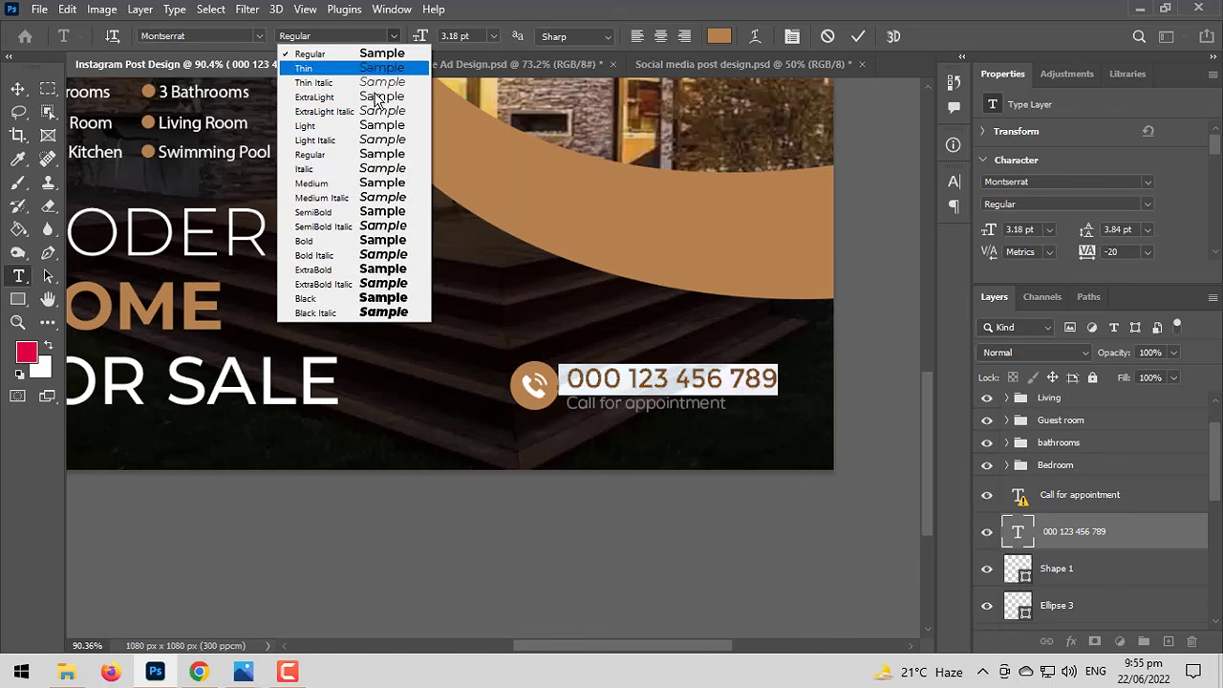
{"action": "left_click", "coordinate": [344, 181]}
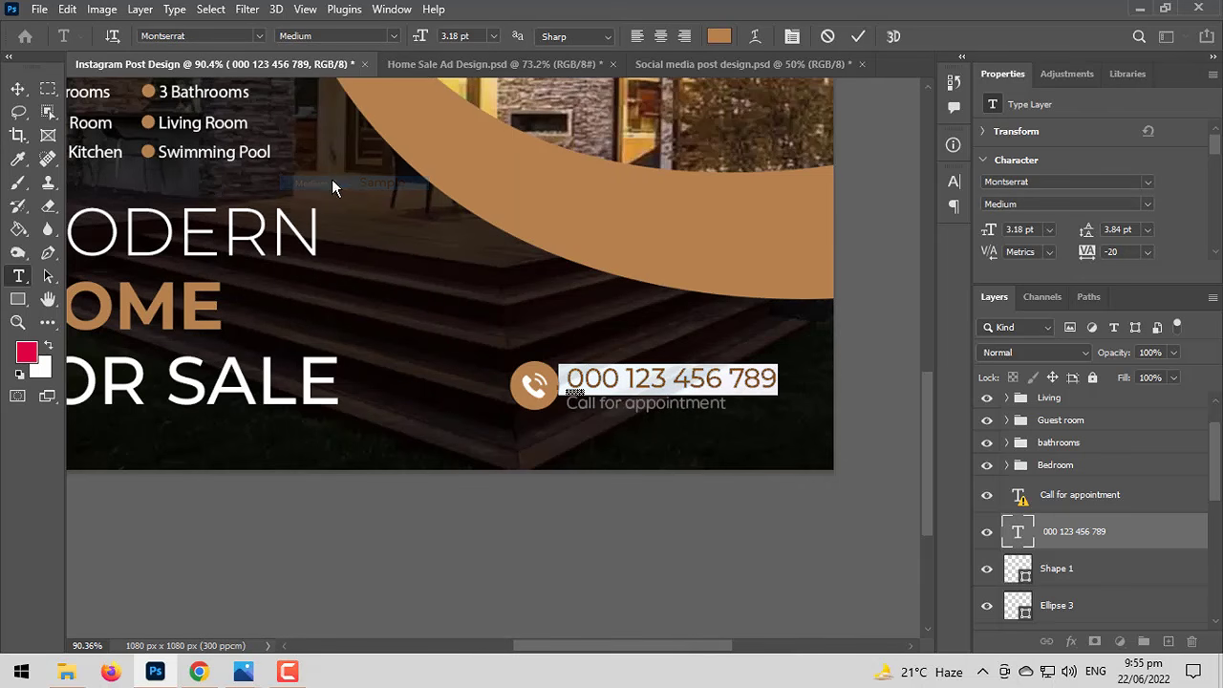
{"action": "left_click", "coordinate": [18, 88]}
{"action": "mouse_move", "coordinate": [642, 375]}
{"action": "left_mouse_down"}
{"action": "mouse_move", "coordinate": [664, 377]}
{"action": "mouse_move", "coordinate": [650, 380]}
{"action": "left_mouse_up"}
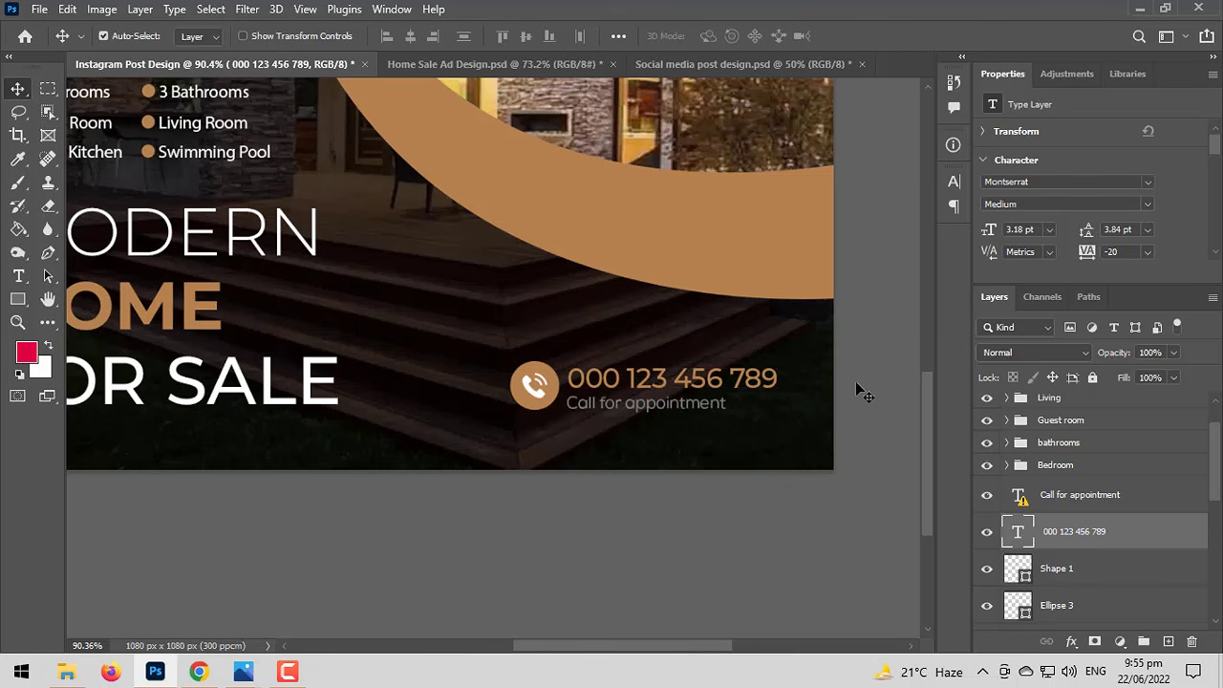
{"action": "key", "text": "ctrl+0"}
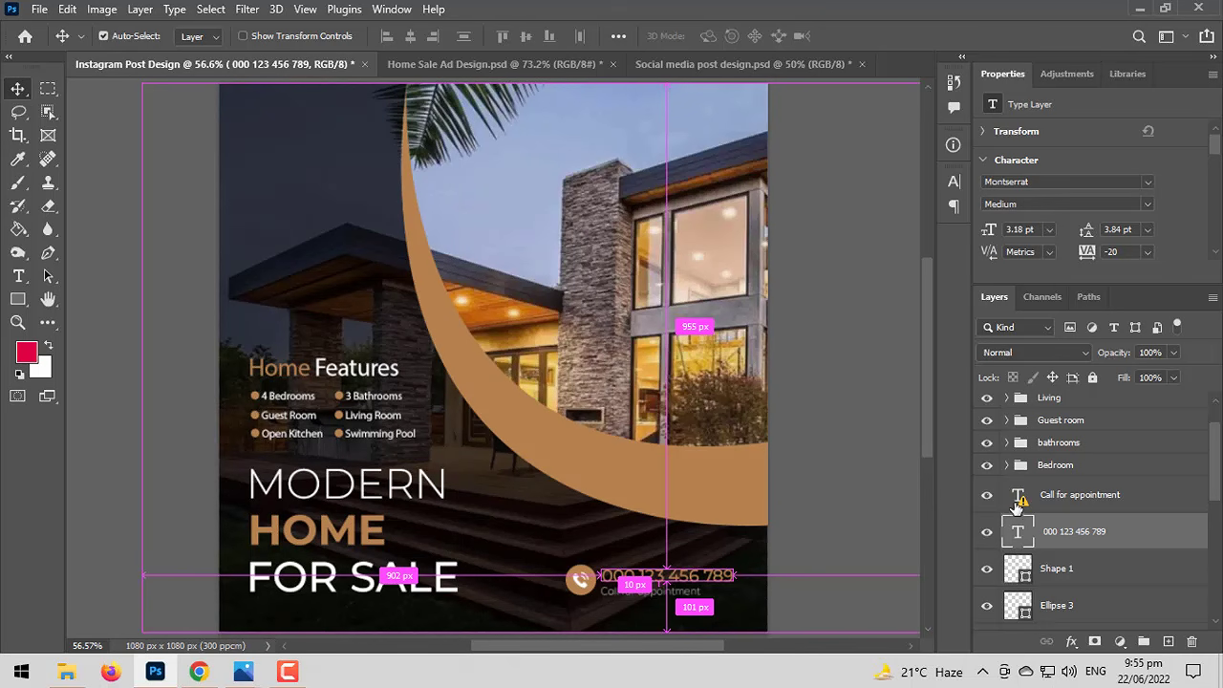
Group the Call for appointment text, phone number and both icon shapes as Call, and order the group below the Home Features group.
{"action": "left_click", "coordinate": [1050, 510]}
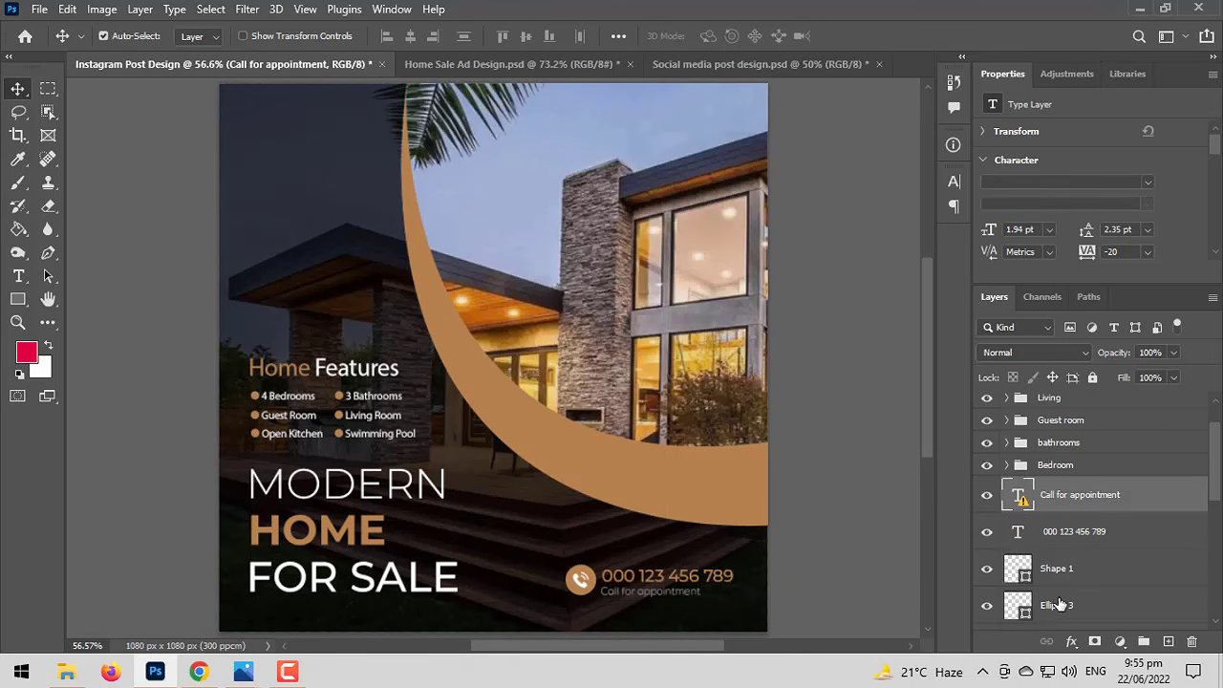
{"action": "left_click", "coordinate": [1061, 605], "text": "shift"}
{"action": "scroll", "coordinate": [1061, 605], "scroll_direction": "down", "scroll_amount": 2}
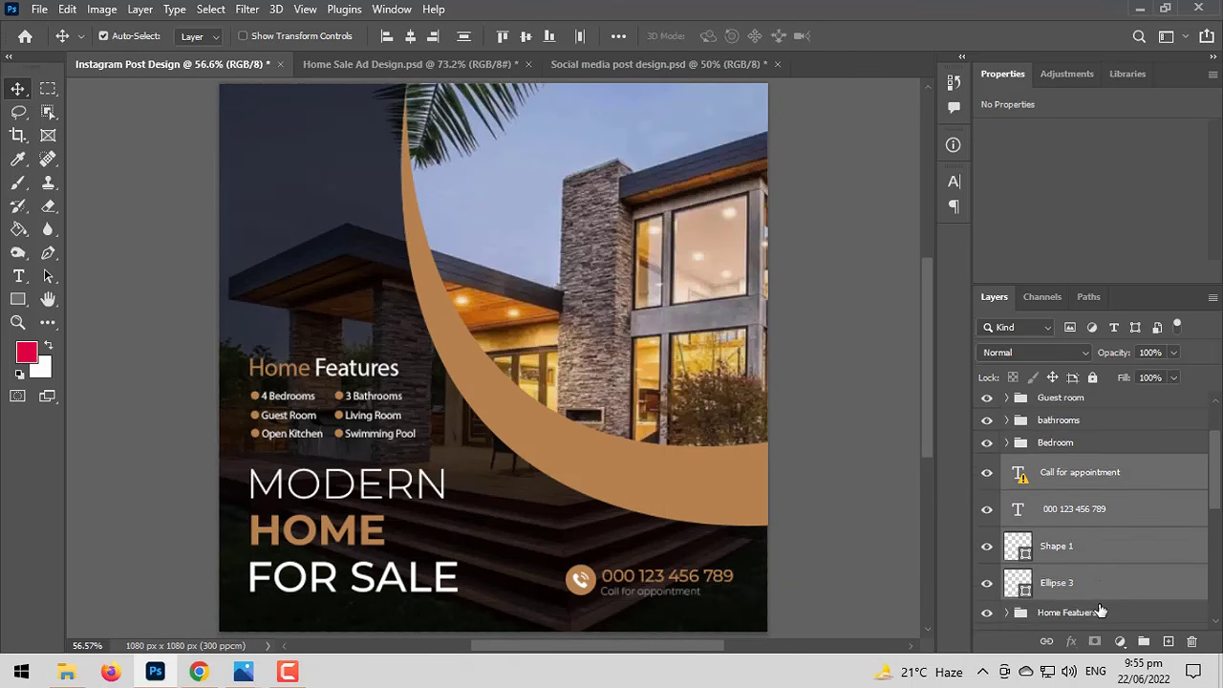
{"action": "left_click", "coordinate": [1143, 643]}
{"action": "double_click", "coordinate": [1053, 443]}
{"action": "type", "text": "Call"}
{"action": "key", "text": "Return"}
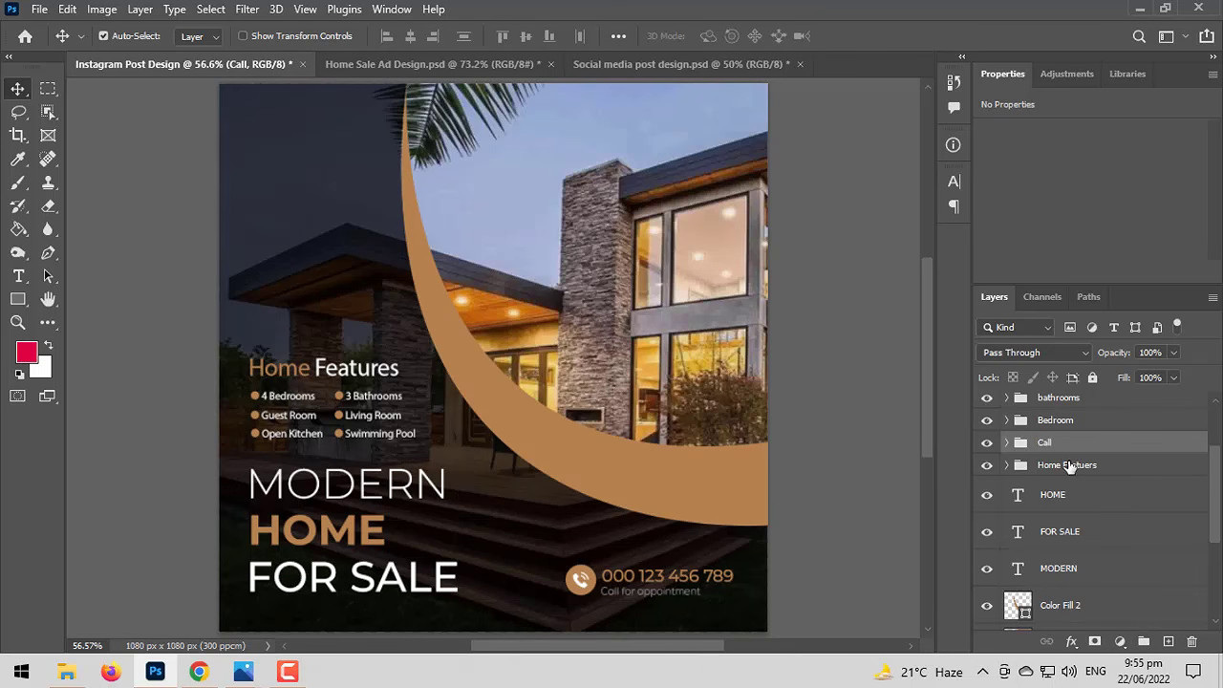
{"action": "left_click_drag", "start_coordinate": [1087, 457], "coordinate": [1085, 488]}
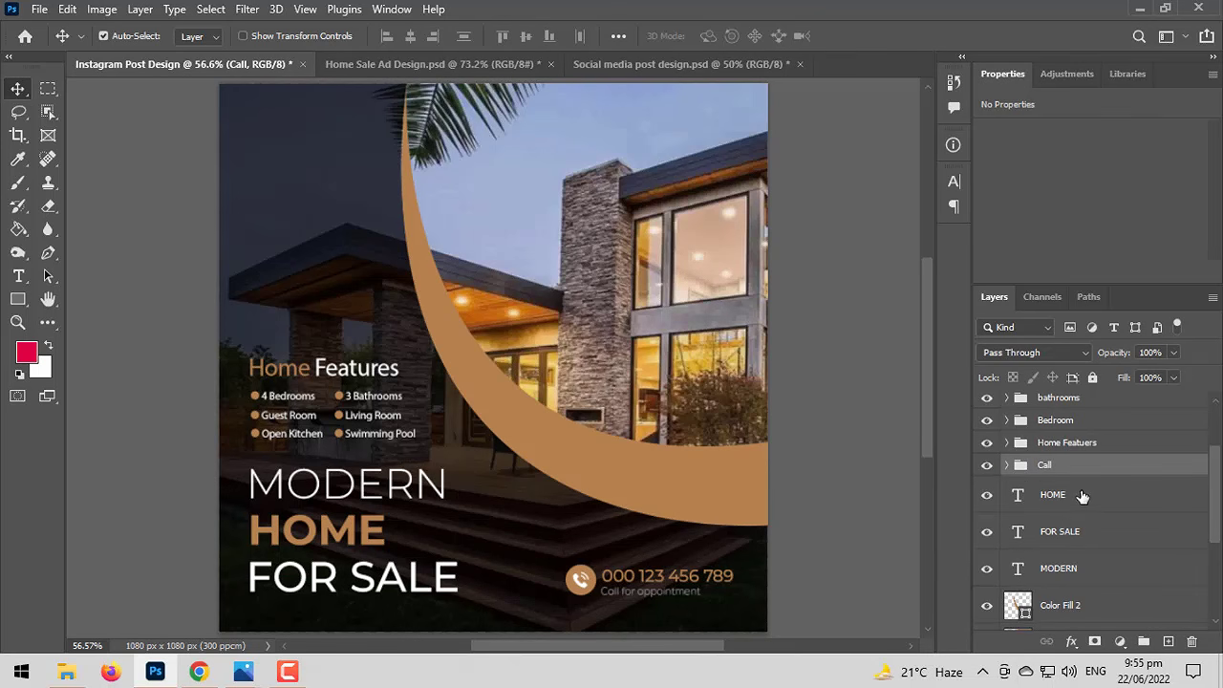
Enlarge the Call group despite its missing font and shift it slightly down, level with FOR SALE.
{"action": "key", "text": "ctrl+t"}
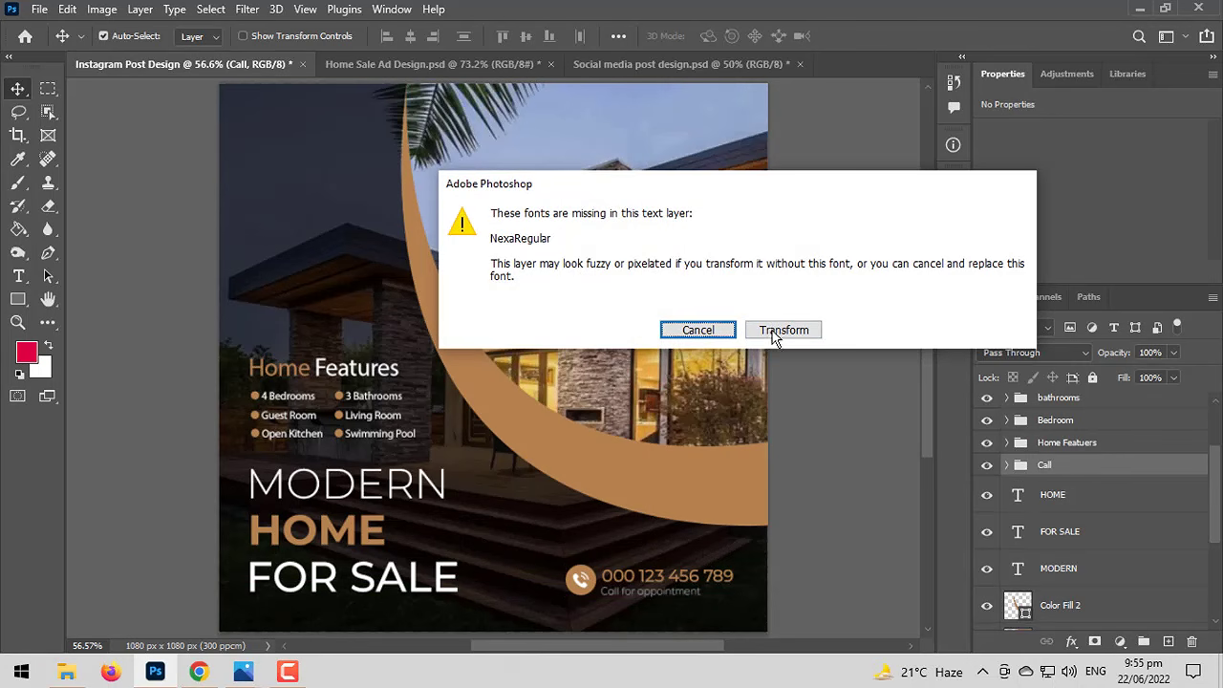
{"action": "left_click", "coordinate": [779, 330]}
{"action": "left_click_drag", "start_coordinate": [567, 561], "coordinate": [538, 560]}
{"action": "left_click_drag", "start_coordinate": [677, 578], "coordinate": [679, 589]}
{"action": "key", "text": "Return"}
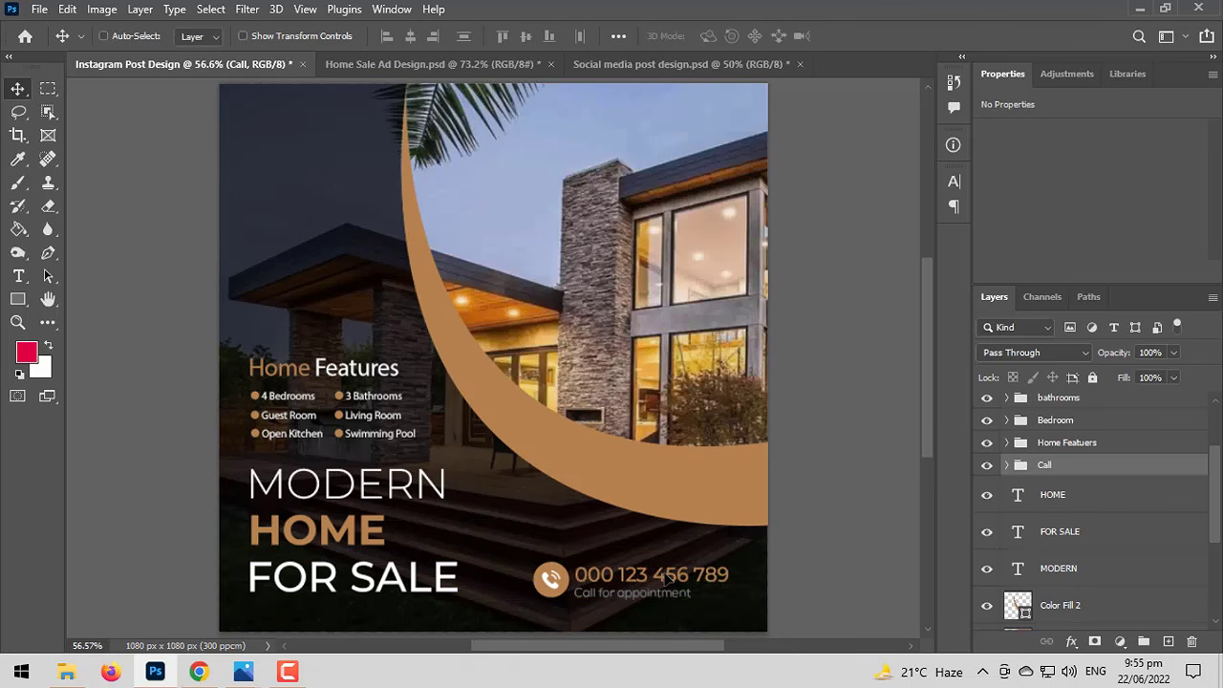
Draw a rectangle about 215 by 60 px on the dark roof above the Home Features heading.
{"action": "scroll", "coordinate": [443, 341], "scroll_direction": "up", "scroll_amount": 5}
{"action": "left_click_drag", "start_coordinate": [455, 300], "coordinate": [456, 342]}
{"action": "scroll", "coordinate": [549, 449], "scroll_direction": "down", "scroll_amount": 3}
{"action": "scroll", "coordinate": [316, 382], "scroll_direction": "up", "scroll_amount": 3}
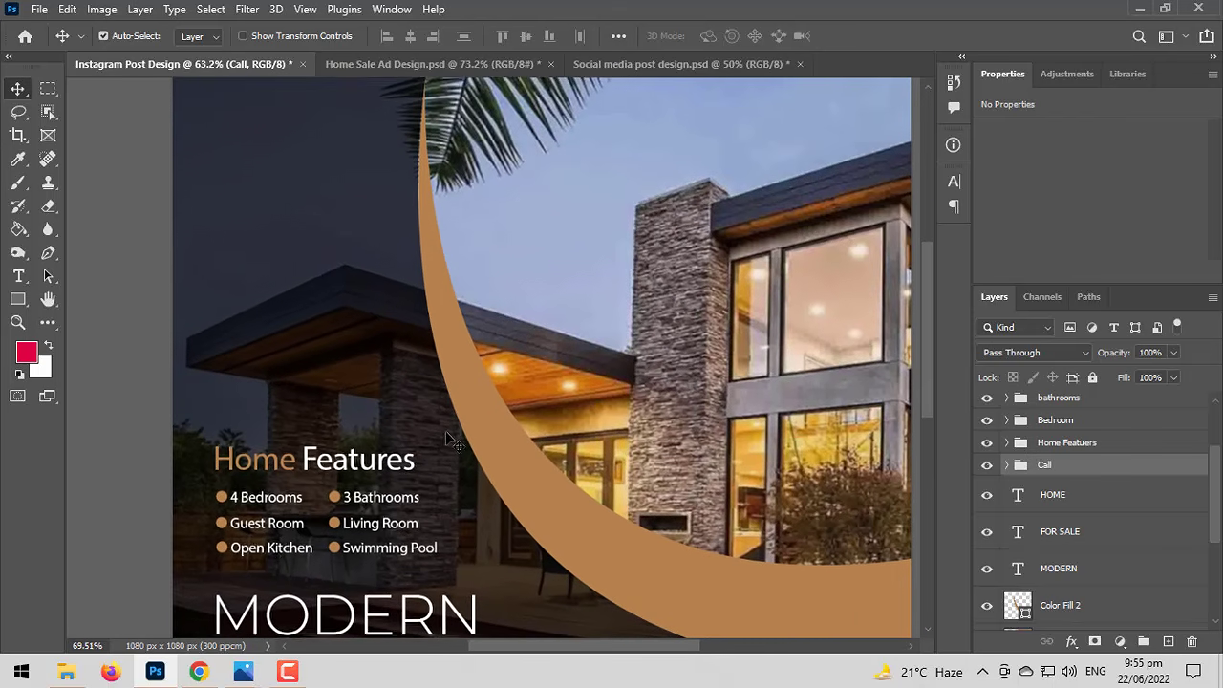
{"action": "scroll", "coordinate": [284, 346], "scroll_direction": "up", "scroll_amount": 2}
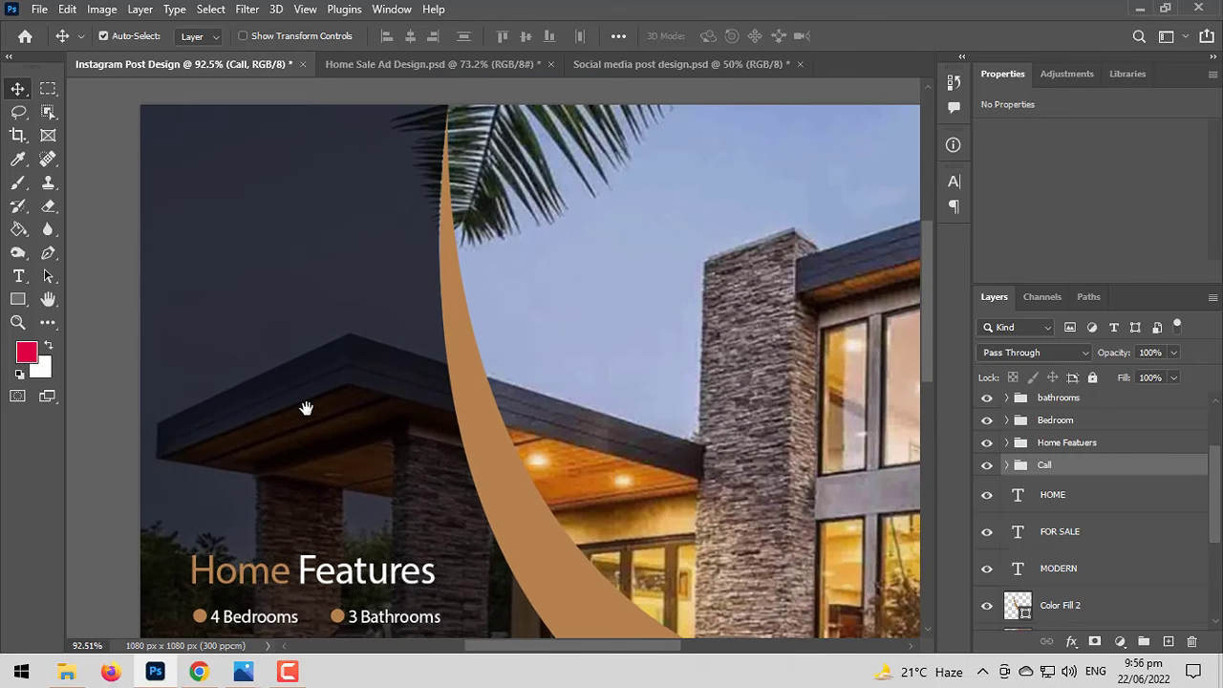
{"action": "scroll", "coordinate": [315, 417], "scroll_direction": "down", "scroll_amount": 2}
{"action": "scroll", "coordinate": [171, 414], "scroll_direction": "up", "scroll_amount": 3}
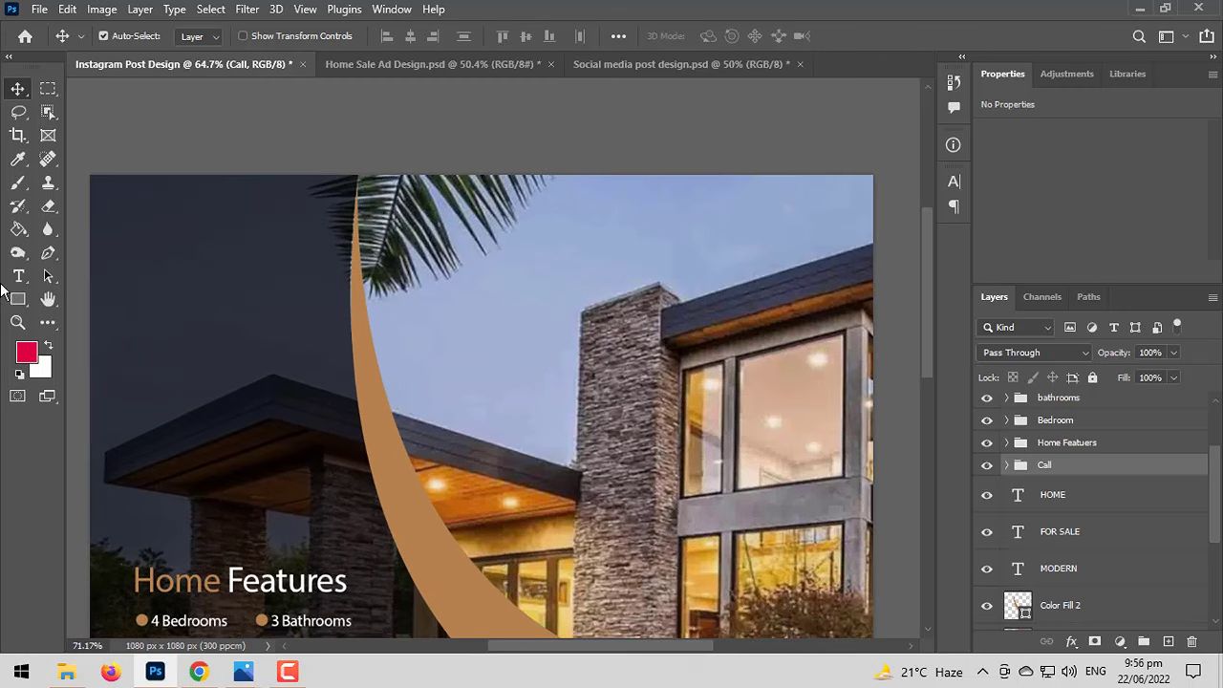
{"action": "left_click", "coordinate": [18, 299]}
{"action": "left_click", "coordinate": [78, 300]}
{"action": "left_click_drag", "start_coordinate": [164, 409], "coordinate": [339, 458]}
{"action": "scroll", "coordinate": [226, 504], "scroll_direction": "up", "scroll_amount": 1}
{"action": "scroll", "coordinate": [226, 505], "scroll_direction": "up", "scroll_amount": 1}
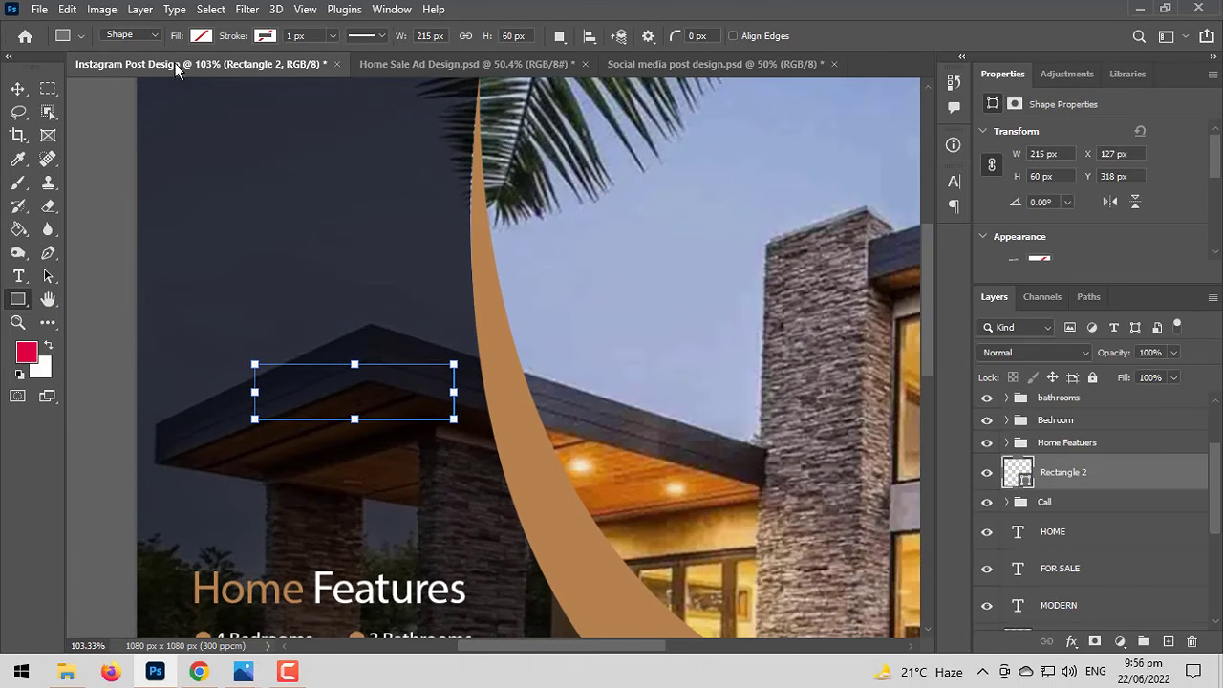
Fill the new rectangle with the crescent's tan and round its corners fully into a pill shape.
{"action": "left_click", "coordinate": [201, 36]}
{"action": "left_click", "coordinate": [88, 131]}
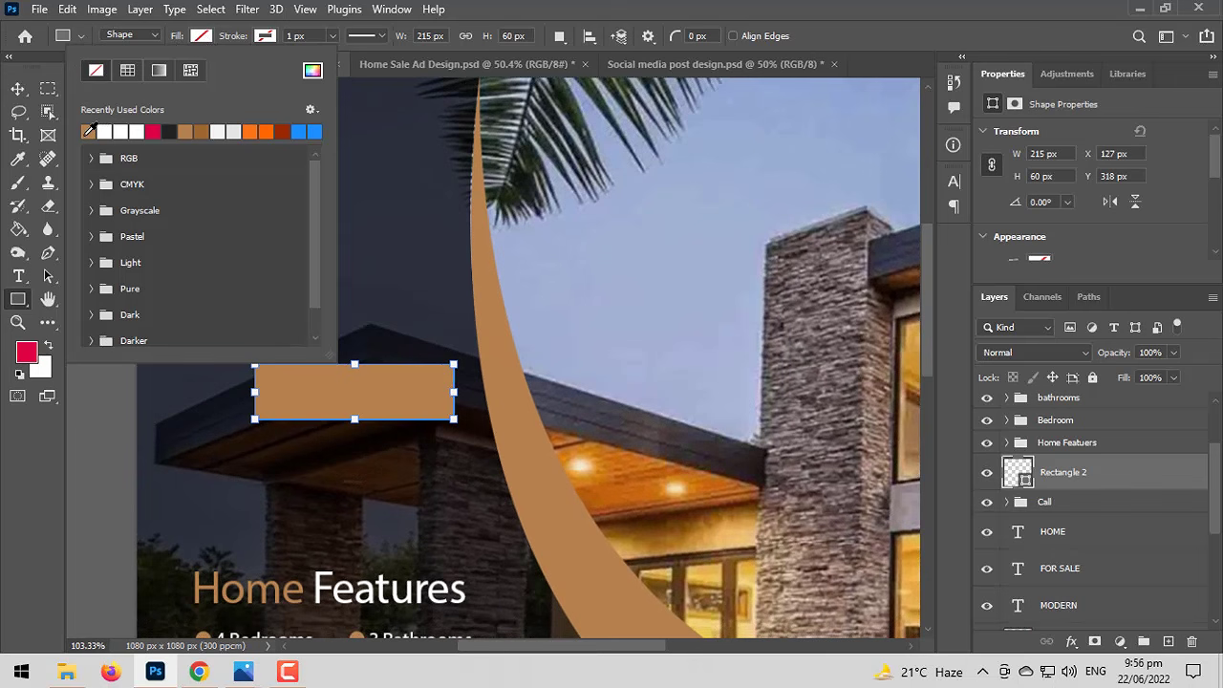
{"action": "left_click", "coordinate": [17, 88]}
{"action": "scroll", "coordinate": [283, 368], "scroll_direction": "up", "scroll_amount": 3}
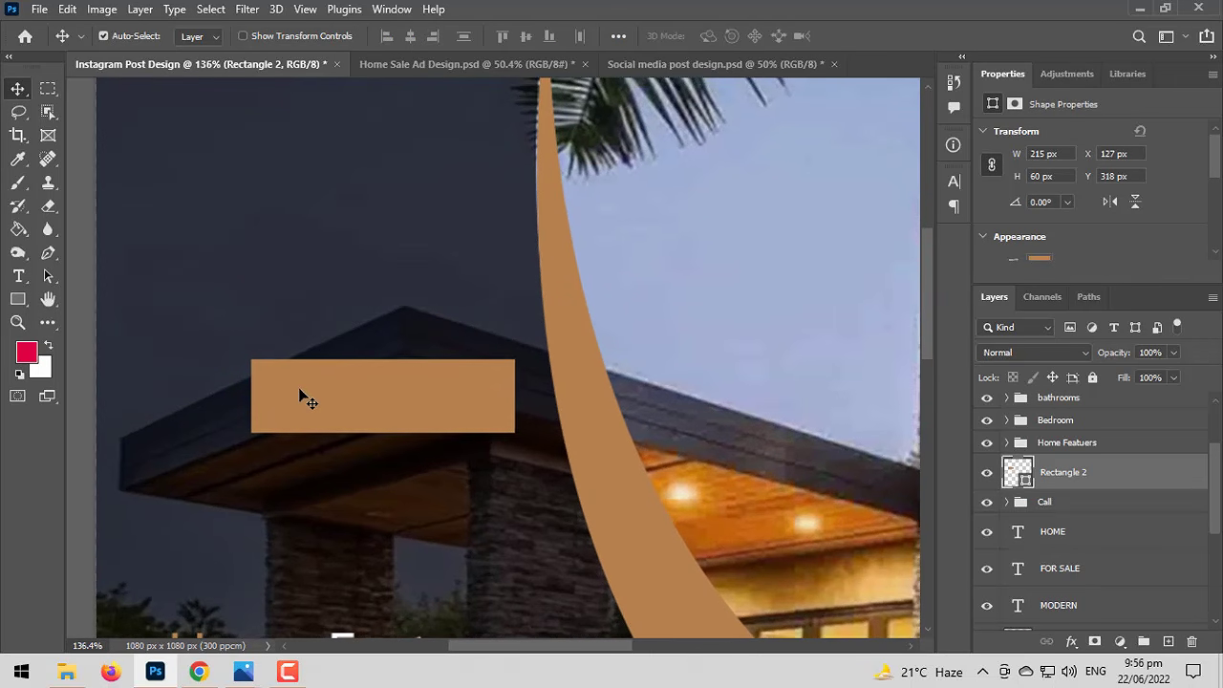
{"action": "left_click", "coordinate": [19, 299]}
{"action": "left_click_drag", "start_coordinate": [271, 380], "coordinate": [401, 397]}
{"action": "key", "text": "v"}
Add a text line reading BOOK NOW just below the tan pill shape.
{"action": "left_click", "coordinate": [18, 276]}
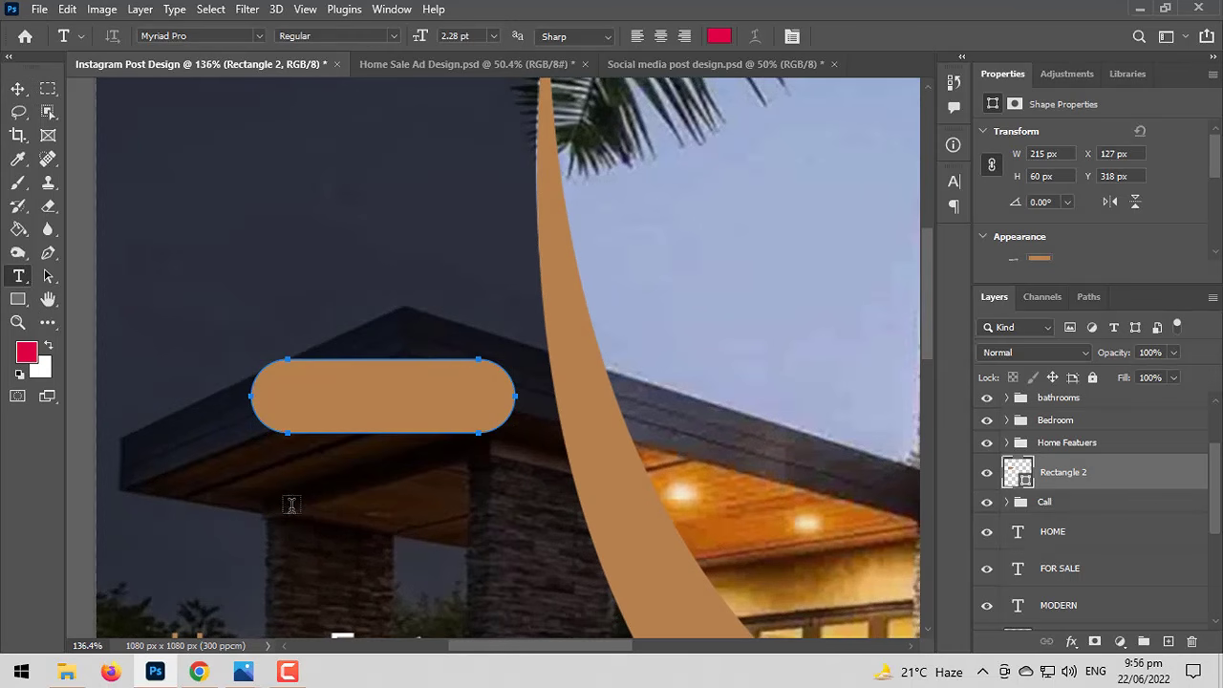
{"action": "left_click", "coordinate": [293, 521]}
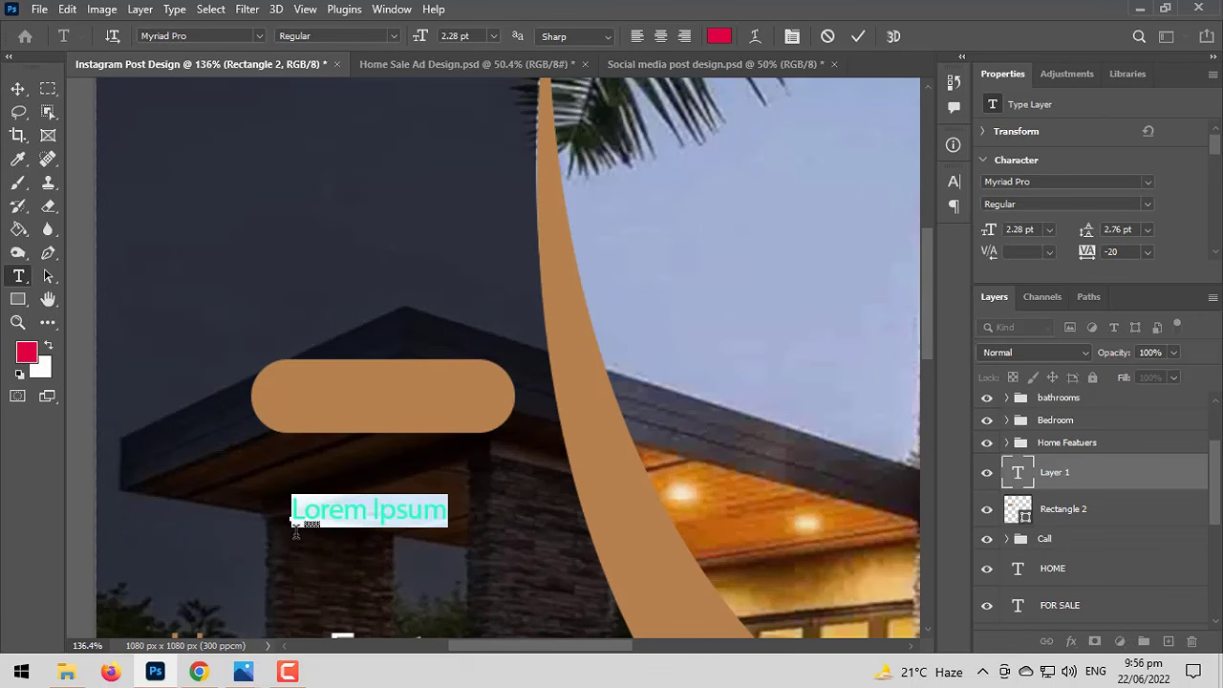
{"action": "type", "text": "BOOK NOW"}
Set the BOOK NOW text in Montserrat Regular and color it white (#ffffff).
{"action": "key", "text": "ctrl+a"}
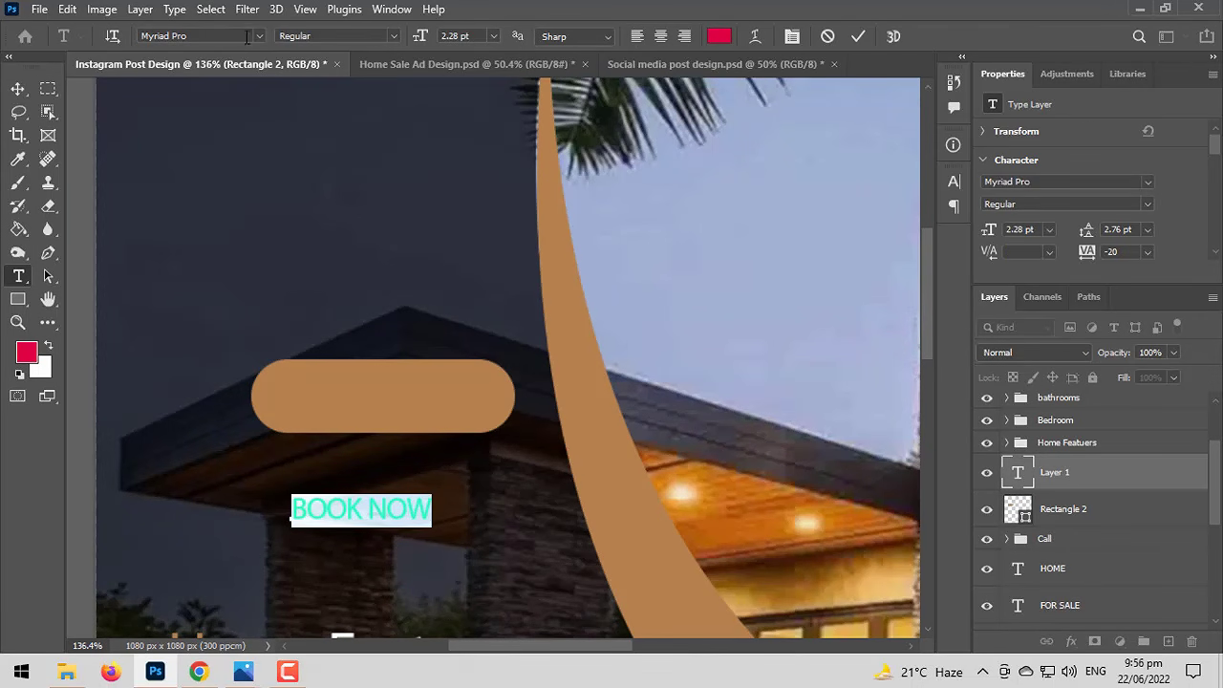
{"action": "left_click", "coordinate": [258, 36]}
{"action": "scroll", "coordinate": [293, 96], "scroll_direction": "up", "scroll_amount": 2}
{"action": "scroll", "coordinate": [442, 144], "scroll_direction": "up", "scroll_amount": 8}
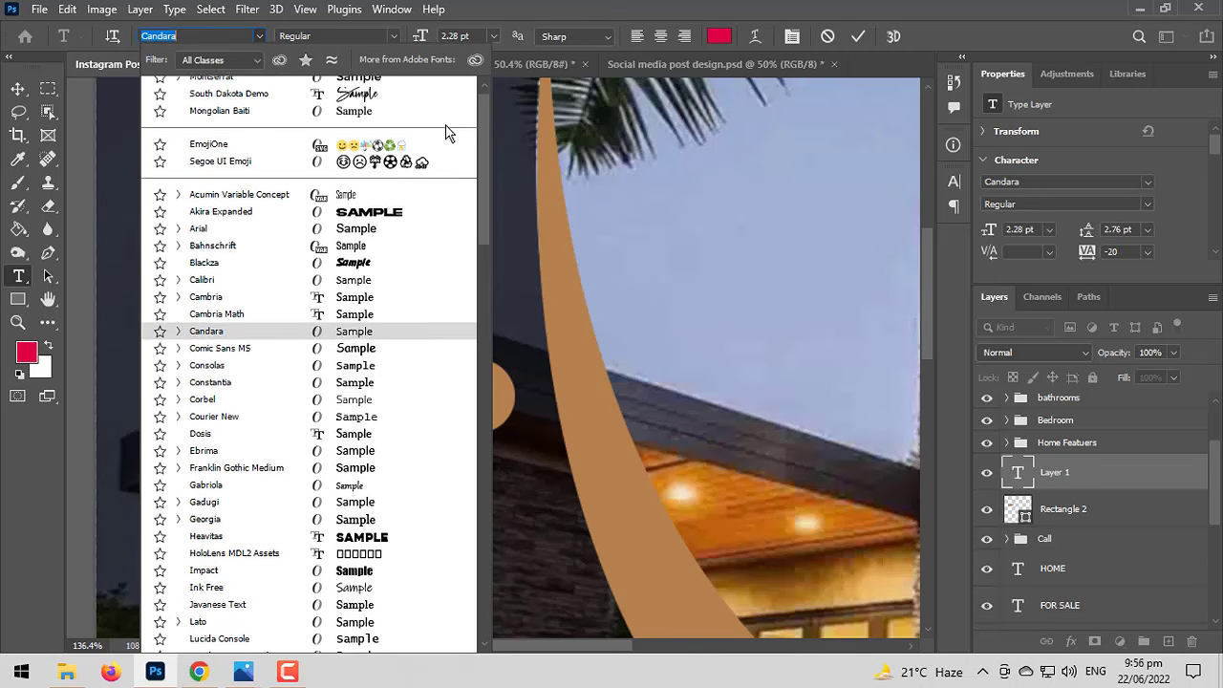
{"action": "left_click", "coordinate": [442, 85]}
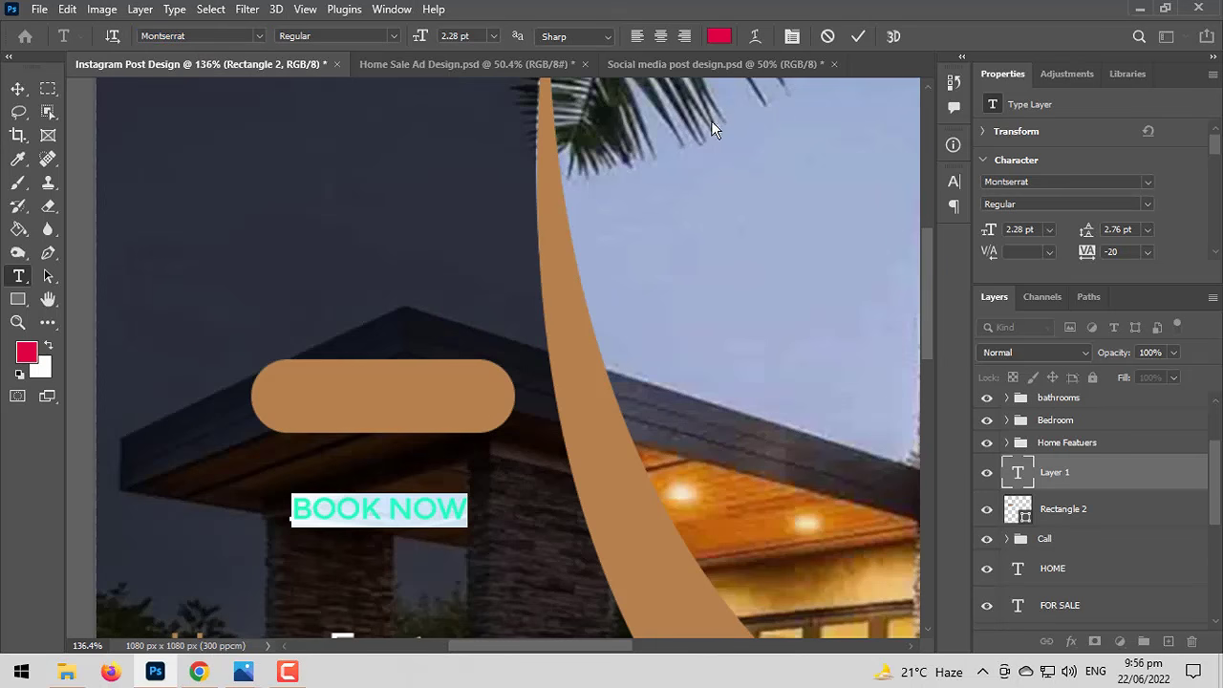
{"action": "left_click", "coordinate": [719, 36]}
{"action": "type", "text": "ffffff"}
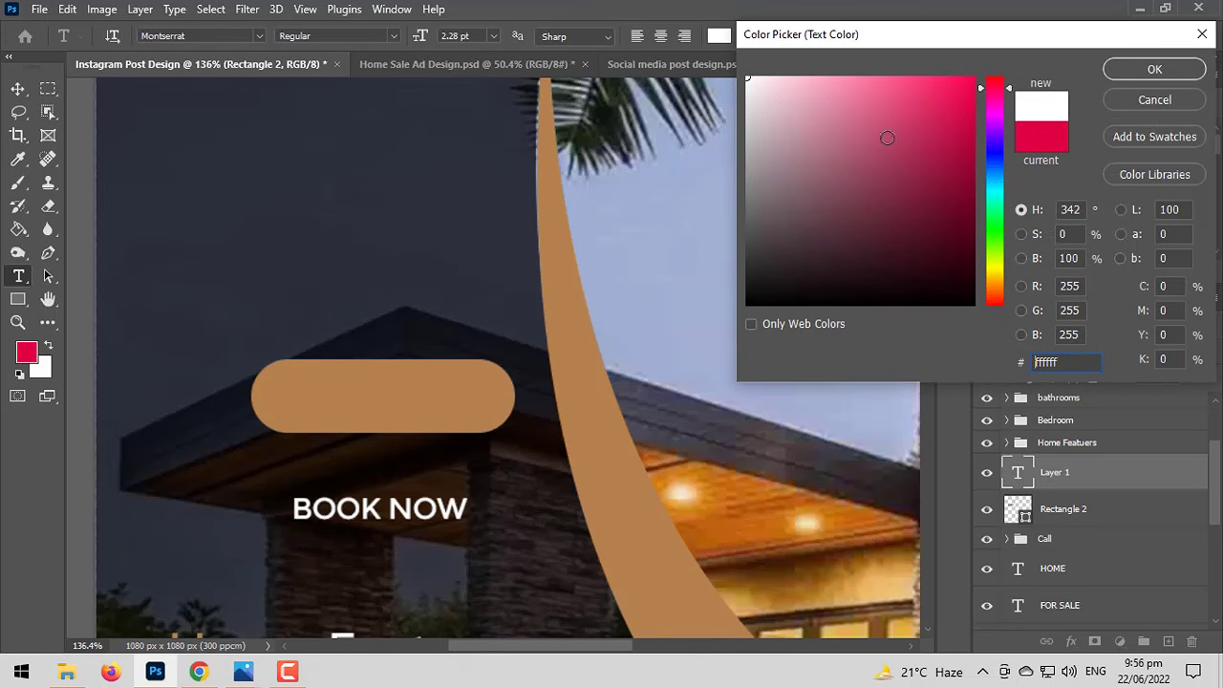
{"action": "left_click", "coordinate": [1156, 69]}
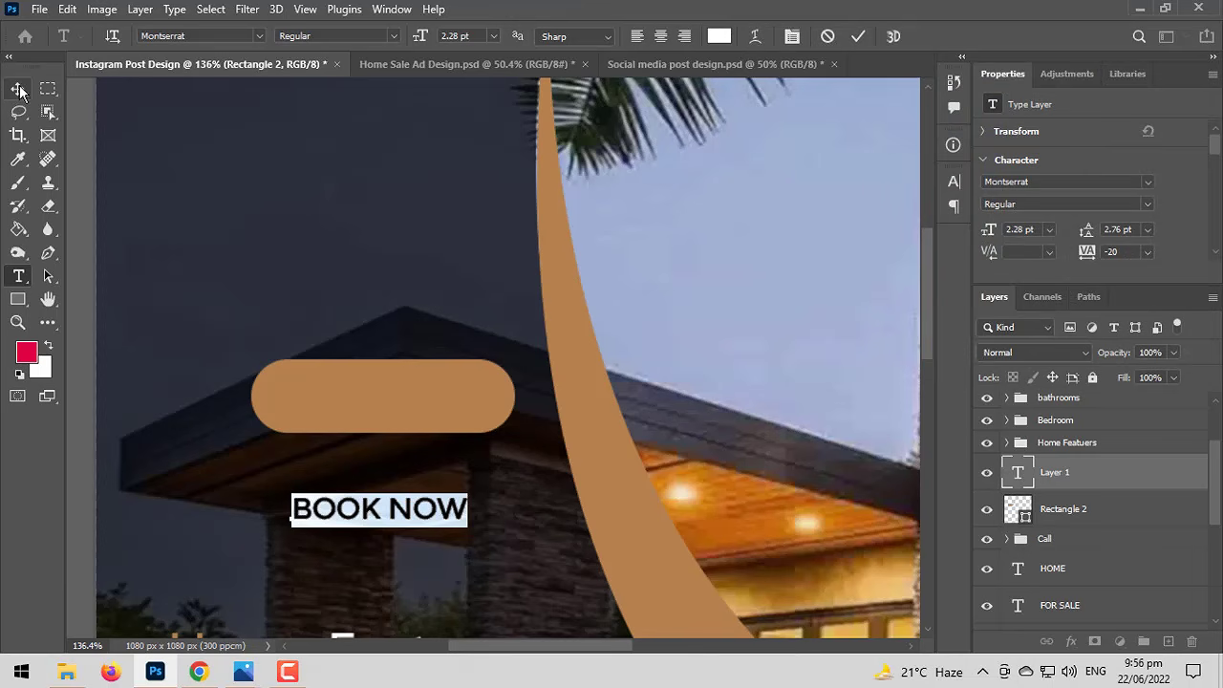
Move the BOOK NOW text onto the tan pill and center it horizontally on the shape.
{"action": "left_click", "coordinate": [18, 88]}
{"action": "left_click_drag", "start_coordinate": [412, 514], "coordinate": [419, 399]}
{"action": "left_click", "coordinate": [1063, 509], "text": "shift"}
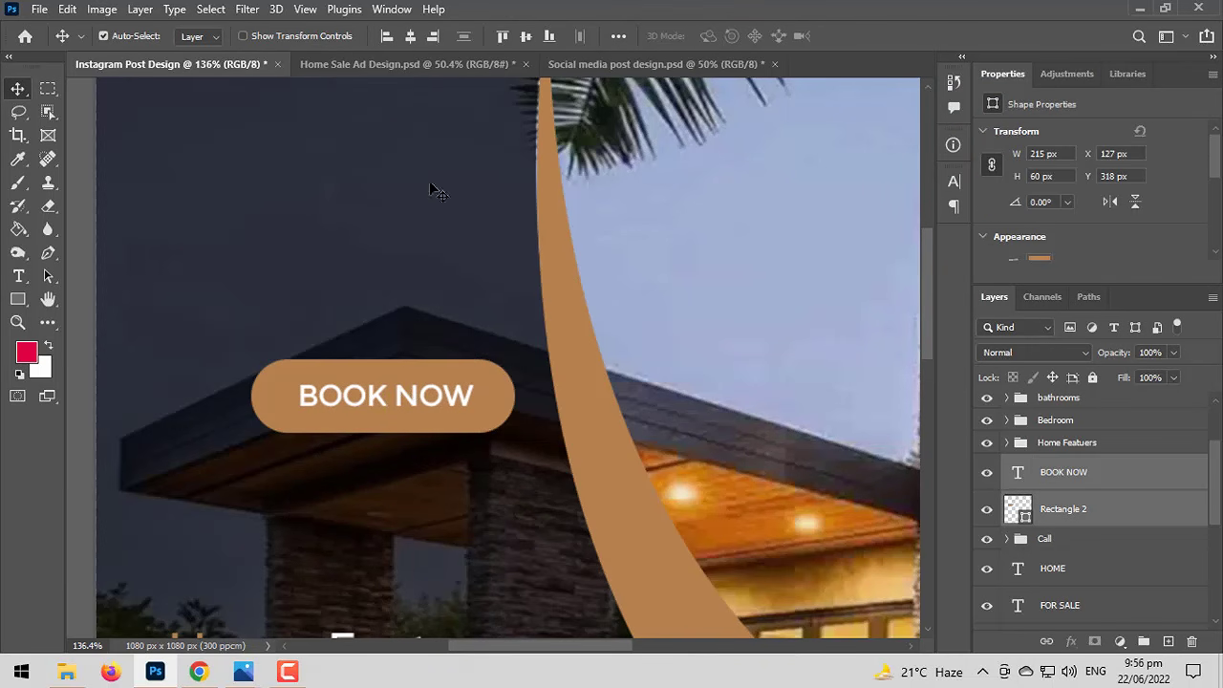
{"action": "left_click", "coordinate": [410, 39]}
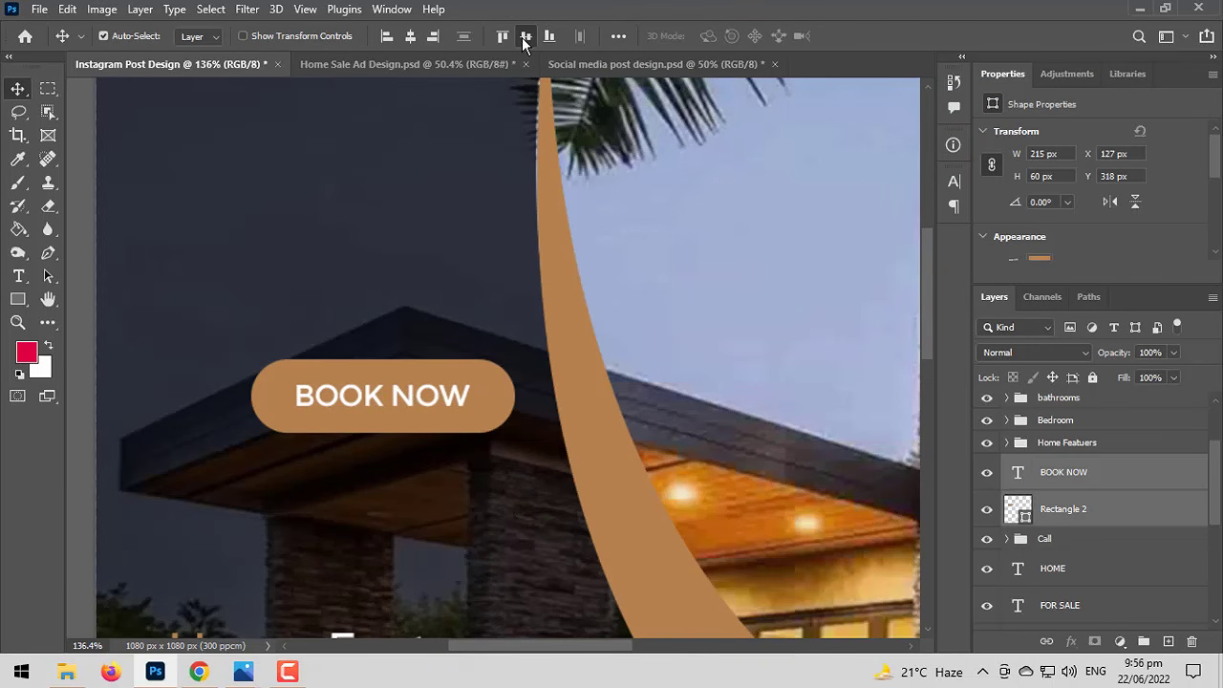
Group the BOOK NOW text with its pill shape and name the group bOOK nOW.
{"action": "left_click", "coordinate": [1144, 641]}
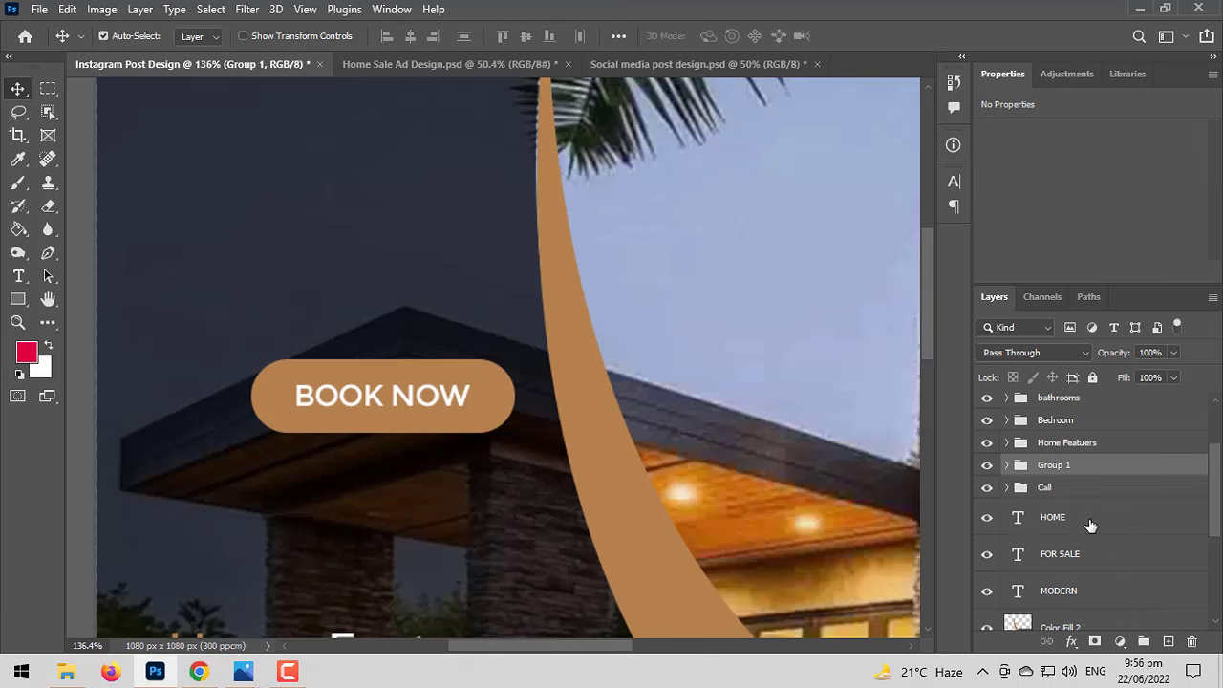
{"action": "double_click", "coordinate": [1055, 464]}
{"action": "type", "text": "bOOK nOW"}
{"action": "key", "text": "Return"}
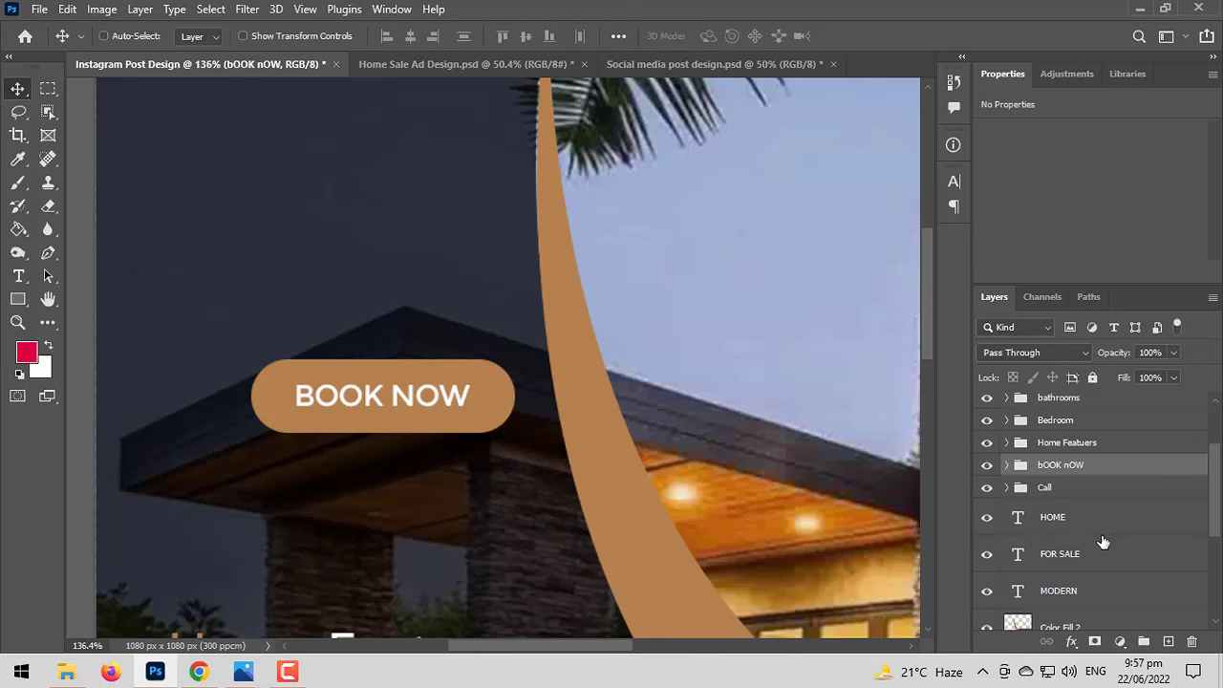
Move the bOOK nOW group down to just above the Home Features heading, lined up with the heading's left edge.
{"action": "key", "text": "ctrl+t"}
{"action": "scroll", "coordinate": [467, 433], "scroll_direction": "down", "scroll_amount": 3}
{"action": "left_click_drag", "start_coordinate": [467, 433], "coordinate": [440, 513]}
{"action": "left_click_drag", "start_coordinate": [431, 517], "coordinate": [407, 529]}
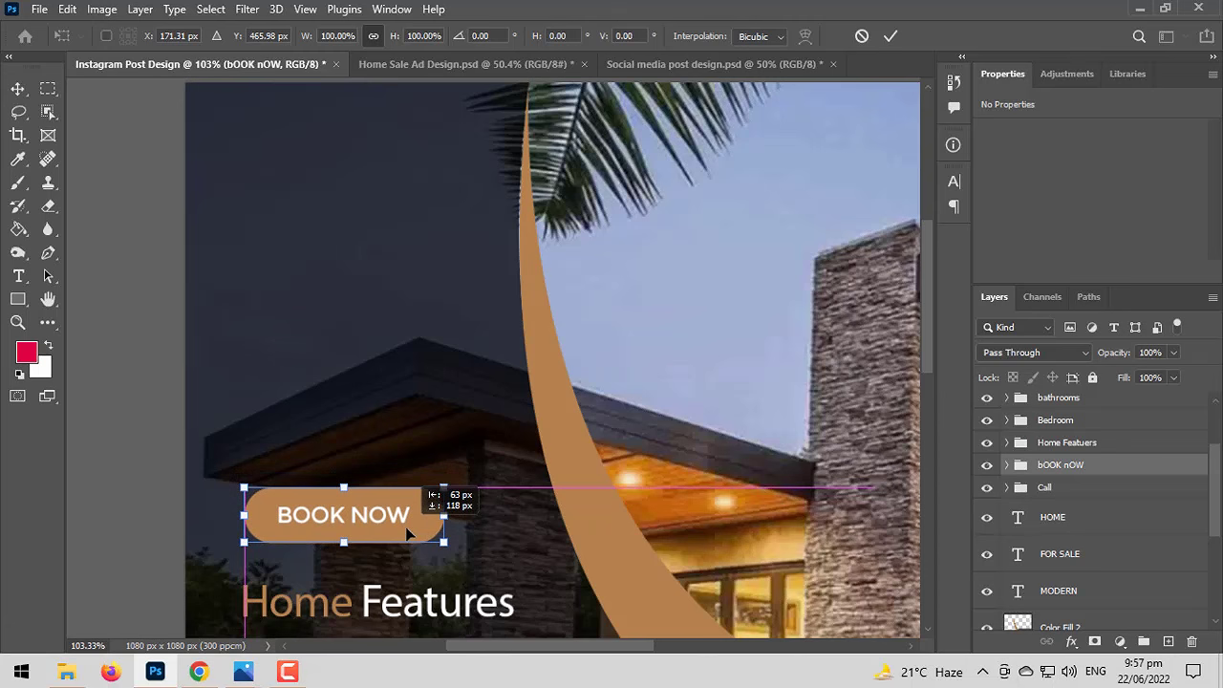
{"action": "key", "text": "Return"}
{"action": "key", "text": "ctrl+0"}
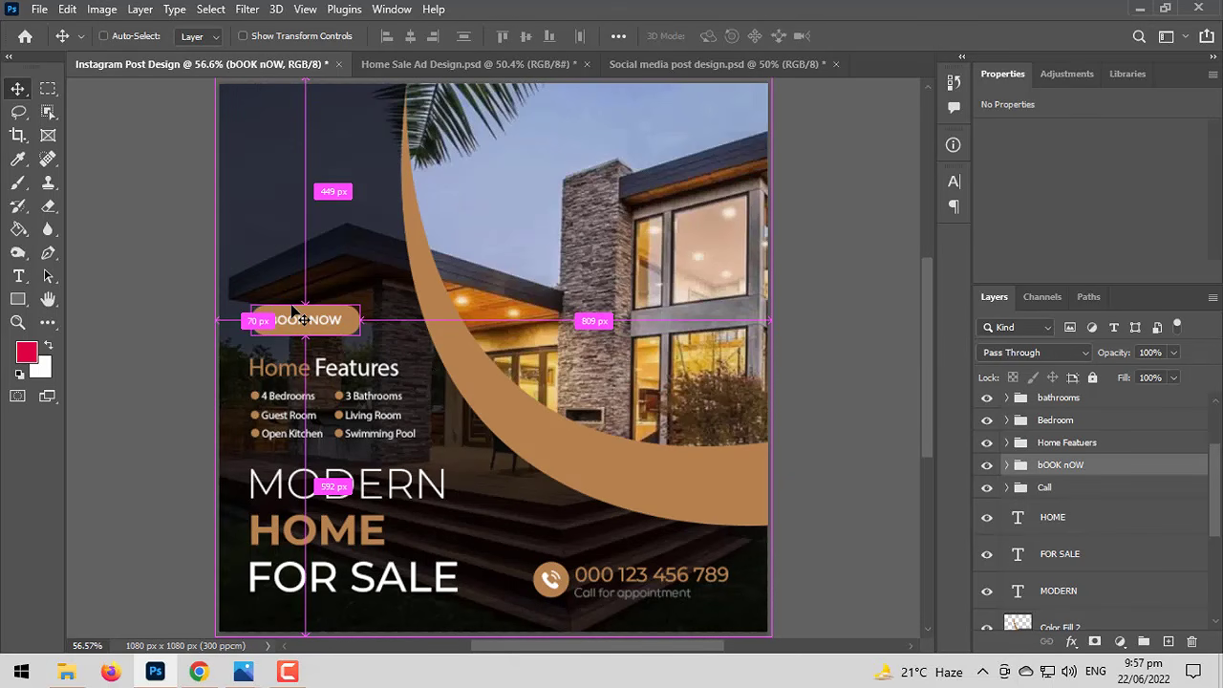
Draw an upright rectangle about 168 by 229 px in the dark sky above the BOOK NOW button.
{"action": "scroll", "coordinate": [301, 319], "scroll_direction": "up", "scroll_amount": 5}
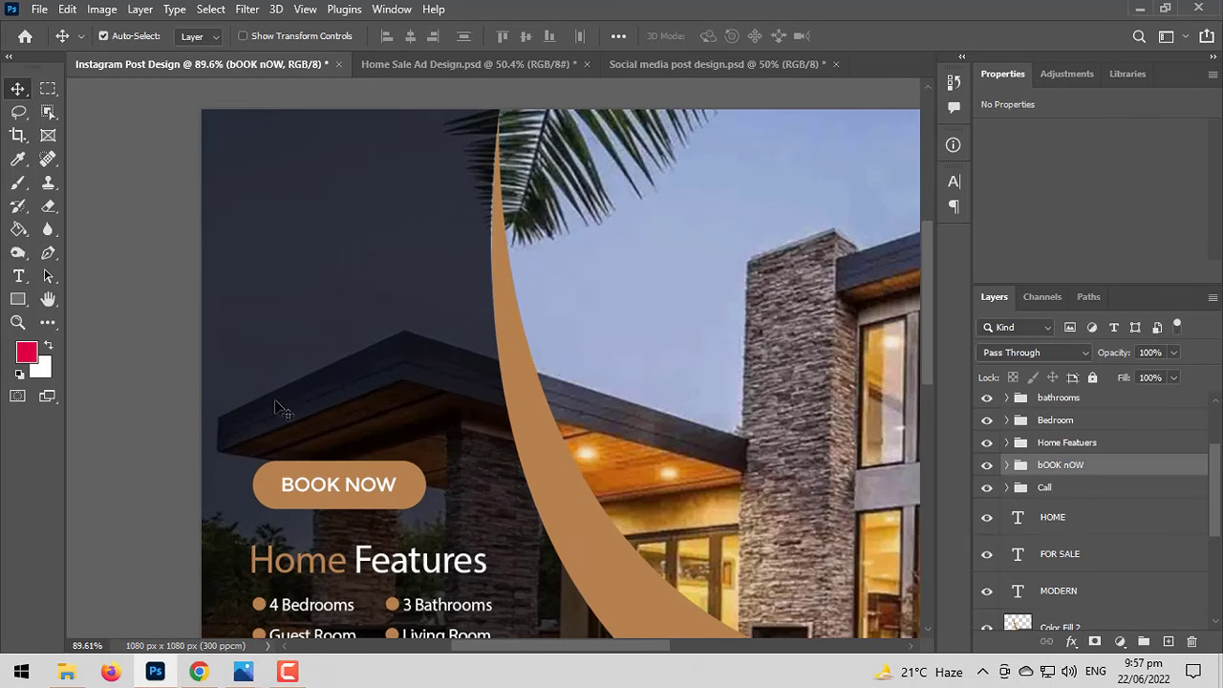
{"action": "left_click_drag", "start_coordinate": [17, 304], "coordinate": [95, 301]}
{"action": "left_click_drag", "start_coordinate": [279, 169], "coordinate": [421, 358]}
{"action": "scroll", "coordinate": [382, 392], "scroll_direction": "up", "scroll_amount": 3}
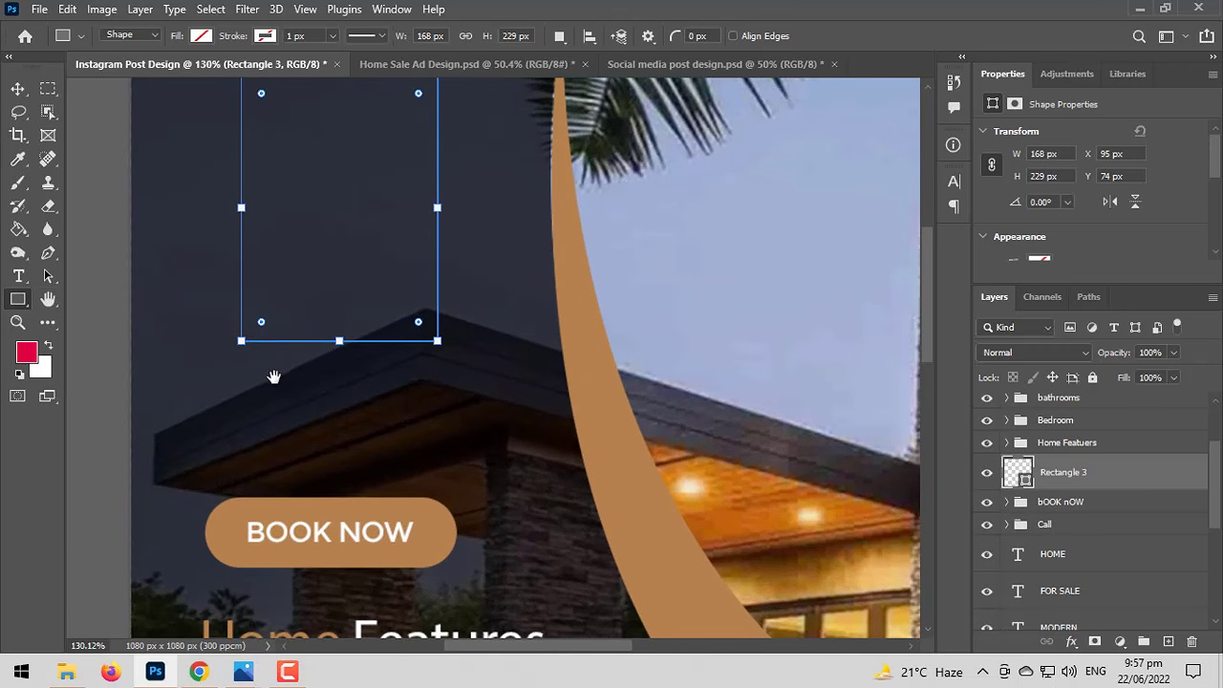
{"action": "scroll", "coordinate": [274, 374], "scroll_direction": "down", "scroll_amount": 1}
{"action": "left_click_drag", "start_coordinate": [297, 412], "coordinate": [301, 436]}
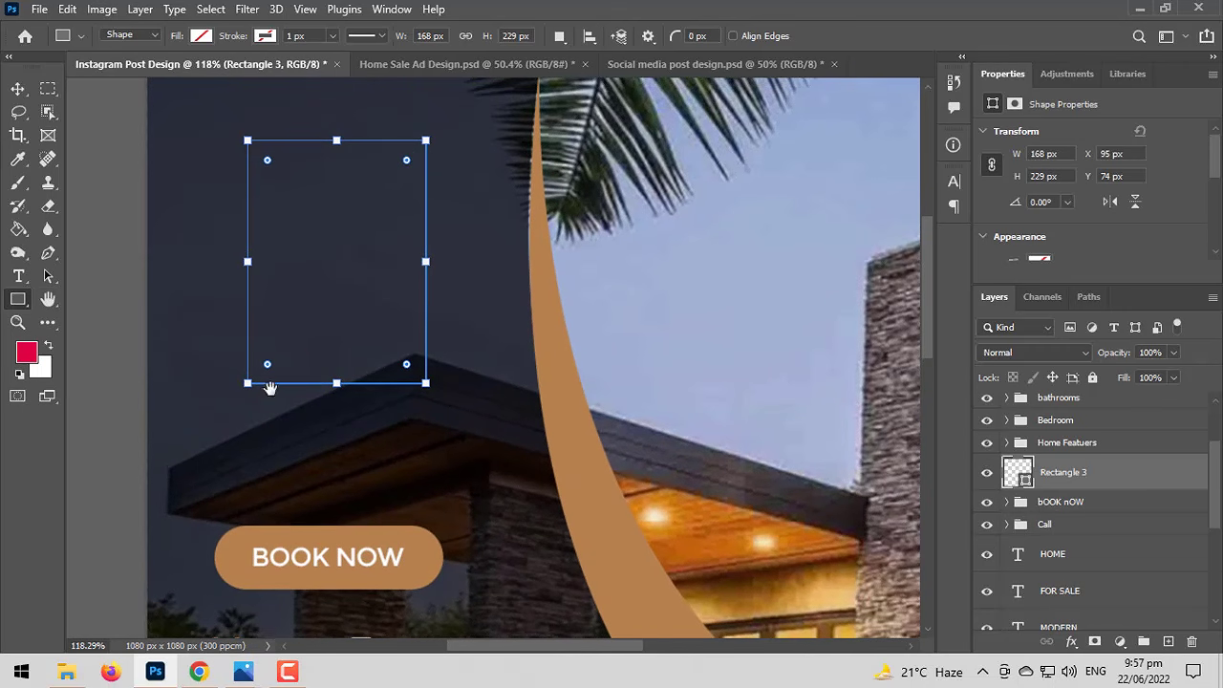
Fill the upright rectangle with the same tan as the crescent.
{"action": "left_click", "coordinate": [17, 89]}
{"action": "left_click", "coordinate": [17, 299]}
{"action": "left_click", "coordinate": [200, 35]}
{"action": "left_click", "coordinate": [107, 131]}
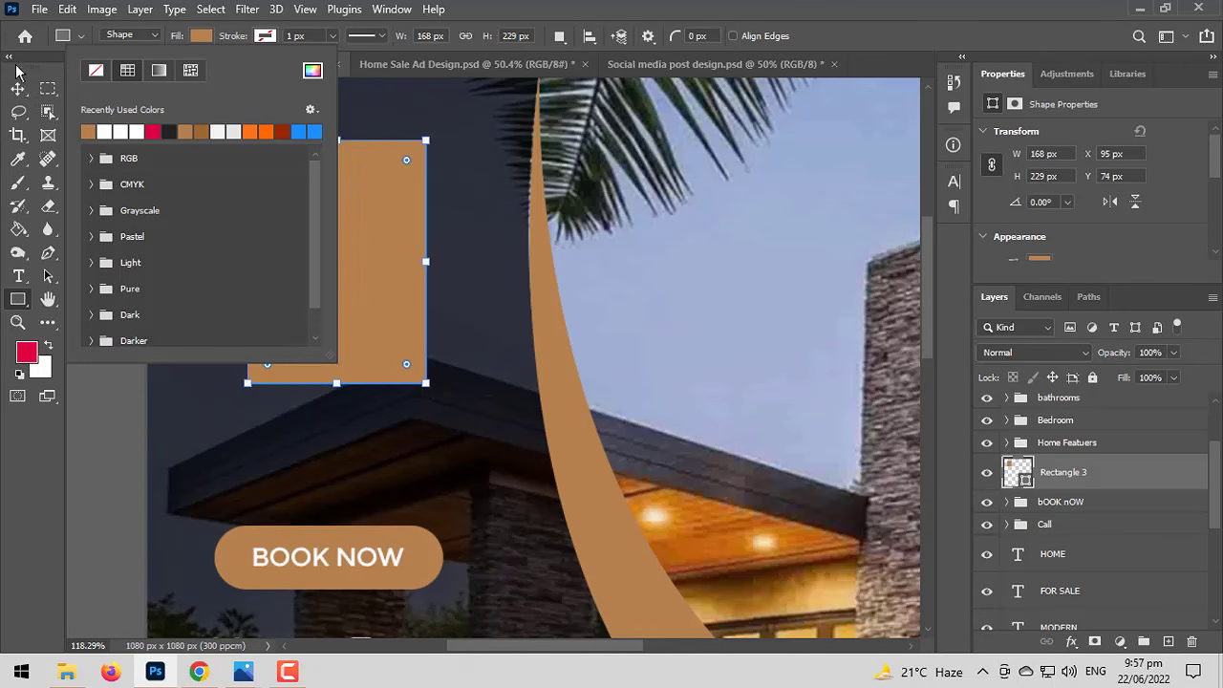
{"action": "left_click", "coordinate": [17, 89]}
{"action": "left_click", "coordinate": [17, 89]}
Add an anchor point mid-way along the tan rectangle's bottom edge, try reshaping the edge and corner, and undo the reshaping.
{"action": "left_click", "coordinate": [52, 255]}
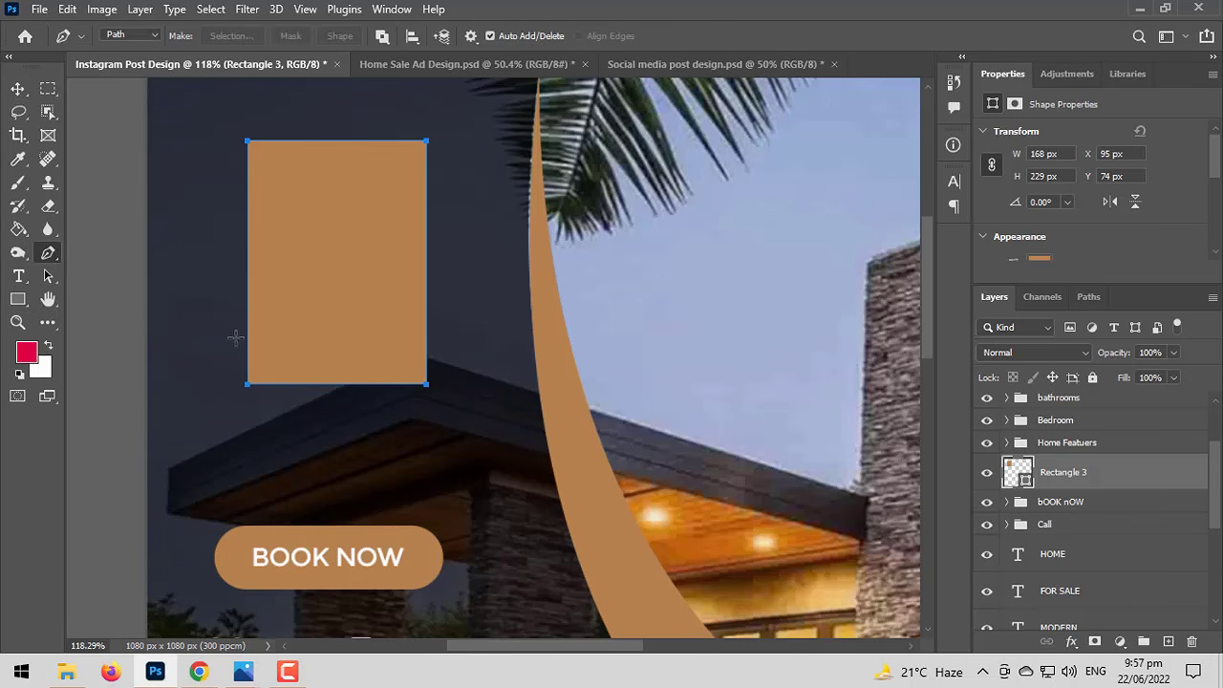
{"action": "scroll", "coordinate": [330, 391], "scroll_direction": "up", "scroll_amount": 3}
{"action": "right_click", "coordinate": [50, 256]}
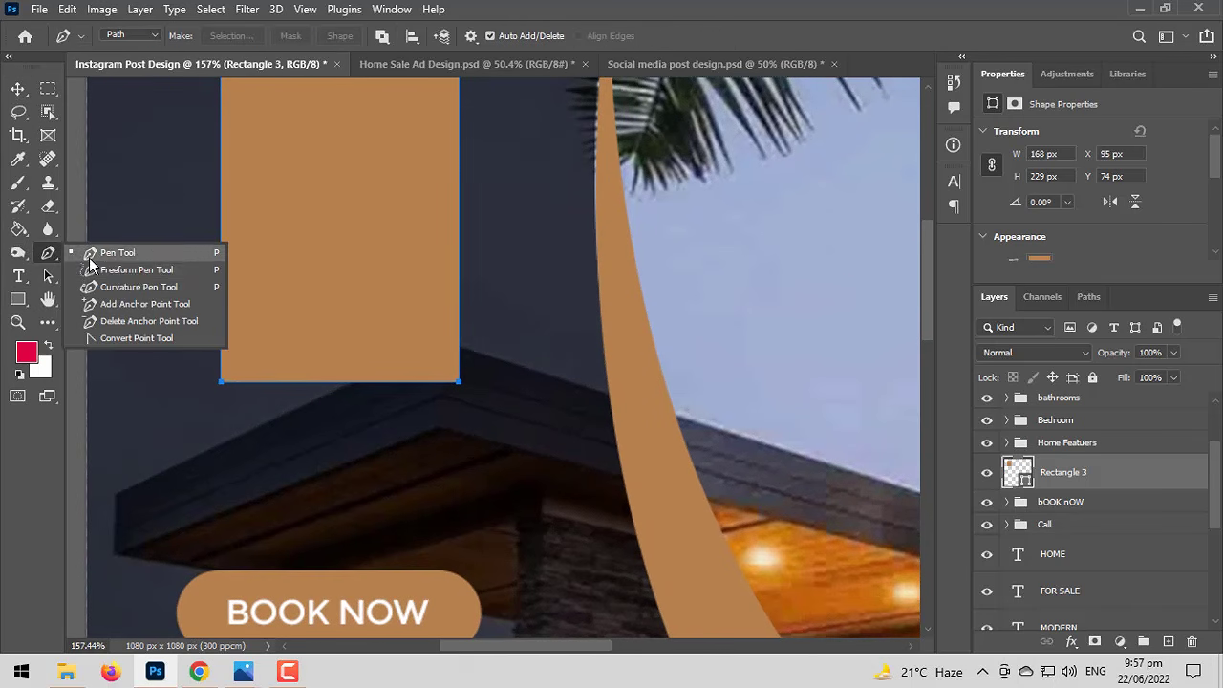
{"action": "left_click", "coordinate": [134, 304]}
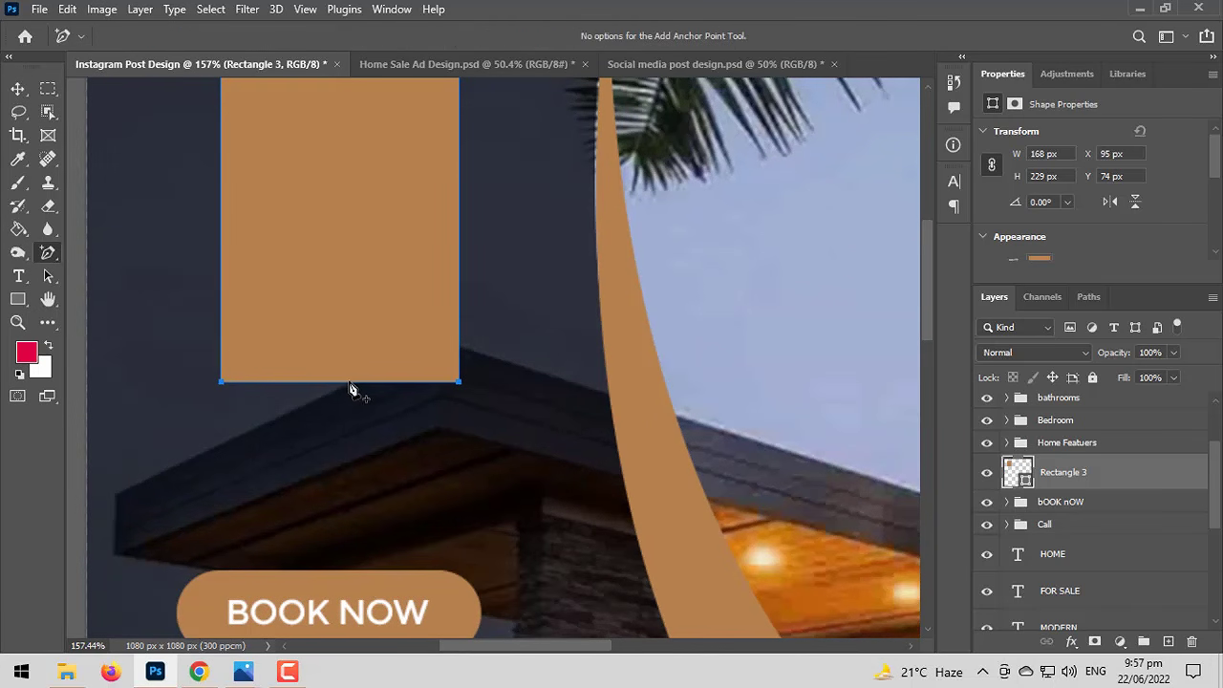
{"action": "left_click", "coordinate": [336, 383]}
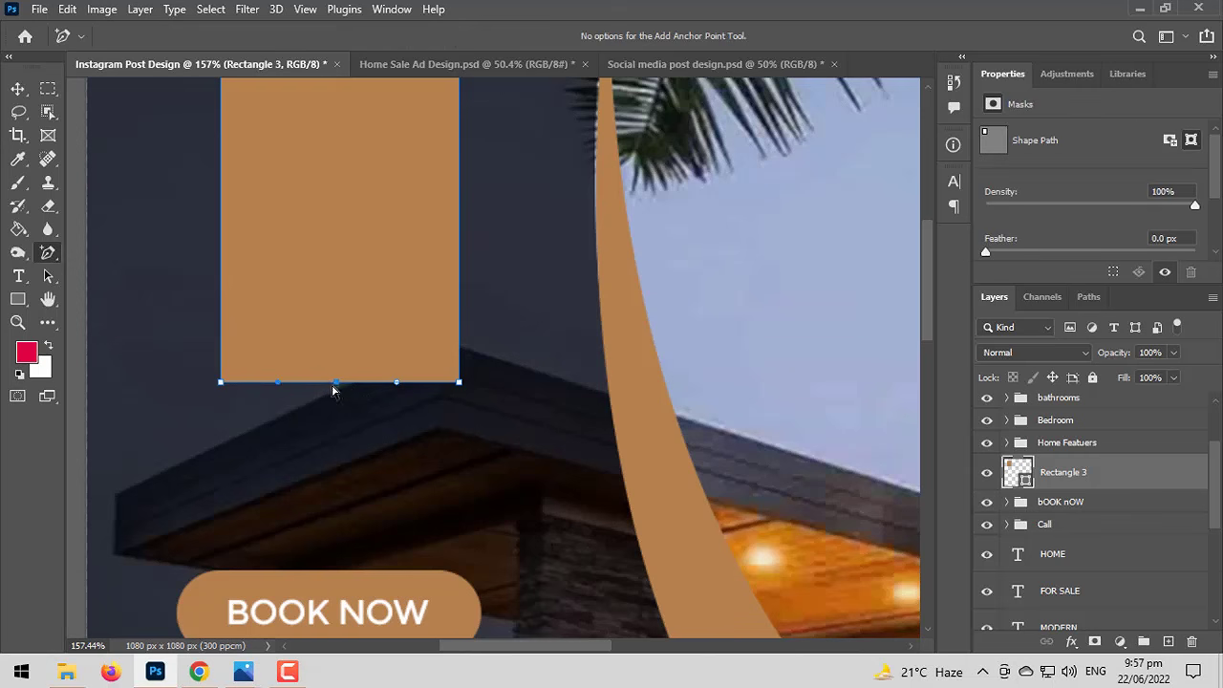
{"action": "left_click_drag", "start_coordinate": [337, 382], "coordinate": [346, 461]}
{"action": "key", "text": "ctrl+z"}
{"action": "left_click_drag", "start_coordinate": [460, 386], "coordinate": [456, 348]}
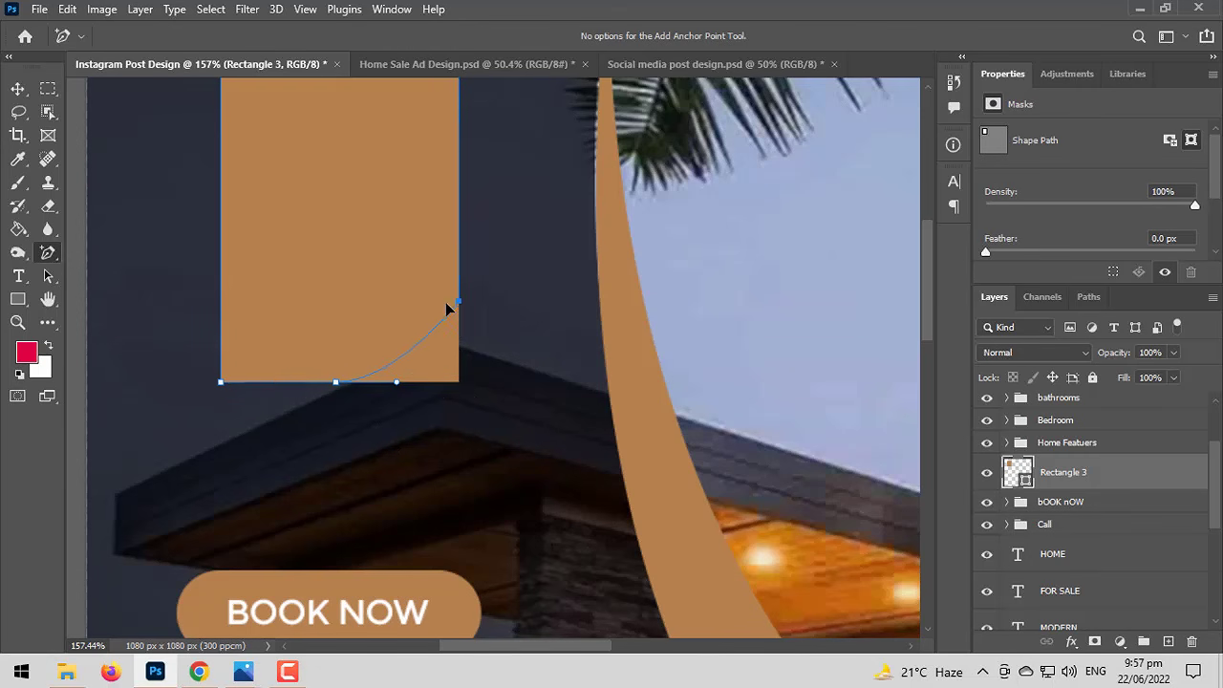
{"action": "key", "text": "ctrl+z"}
{"action": "left_click", "coordinate": [14, 92]}
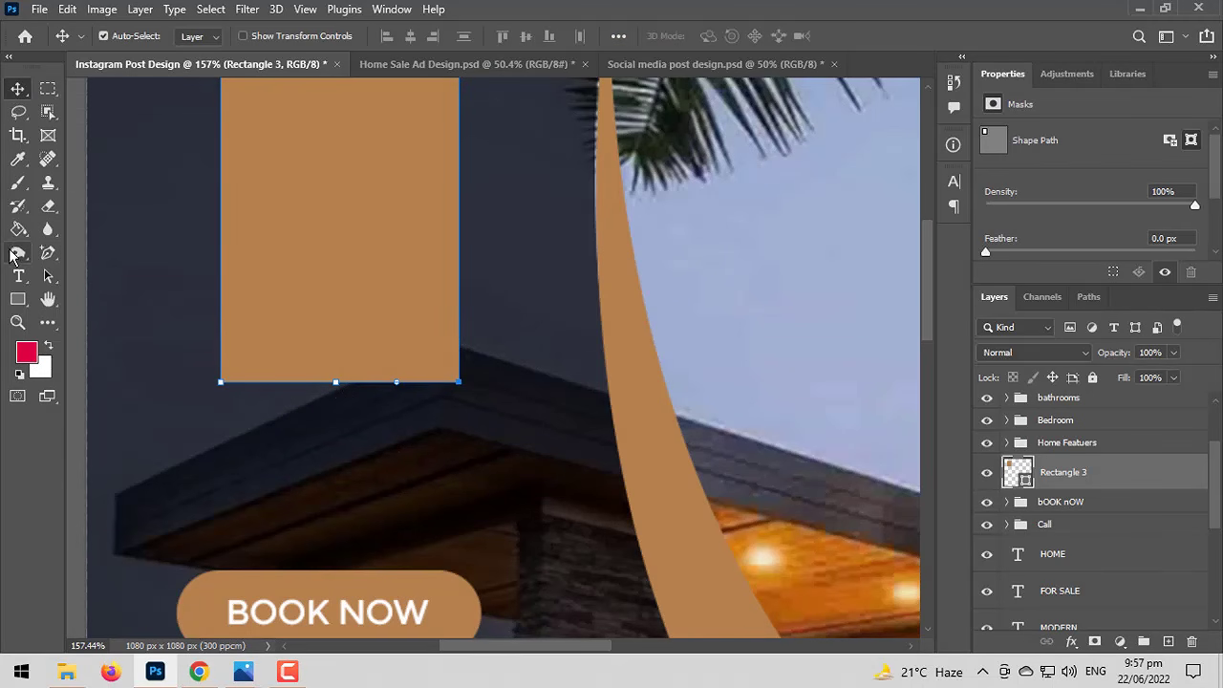
Try to pull the rectangle's bottom-middle anchor point downward, and delete the rectangle.
{"action": "left_click", "coordinate": [44, 258]}
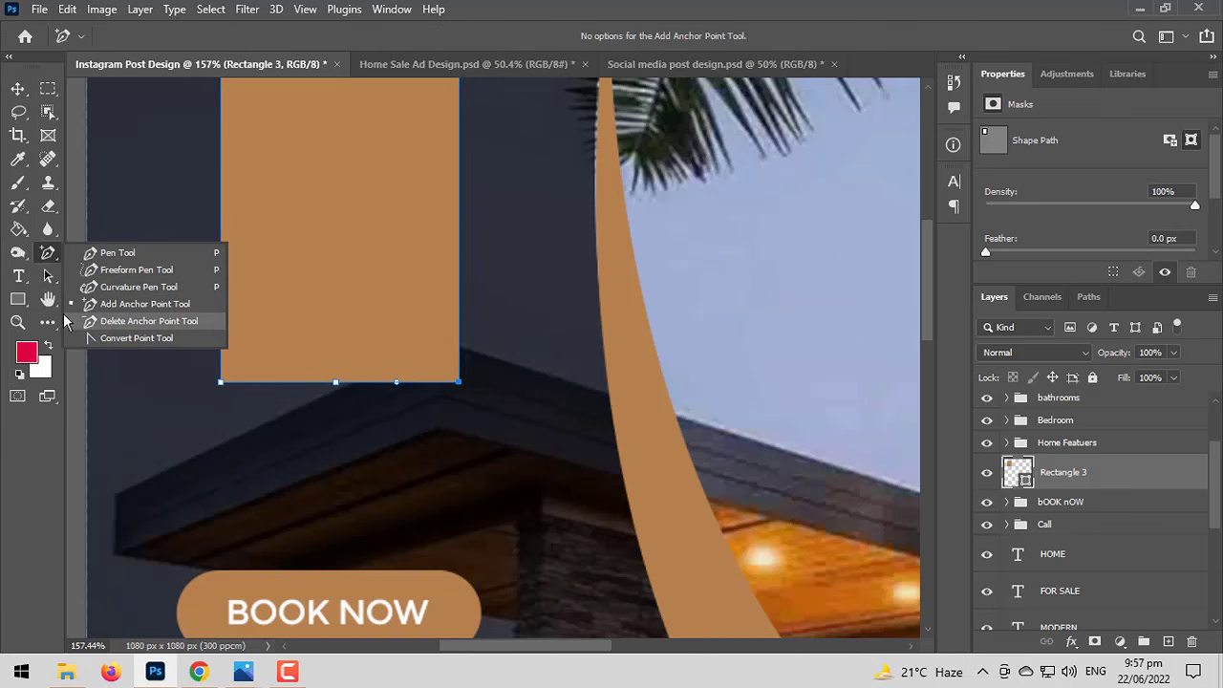
{"action": "left_click", "coordinate": [43, 272]}
{"action": "left_click", "coordinate": [134, 292]}
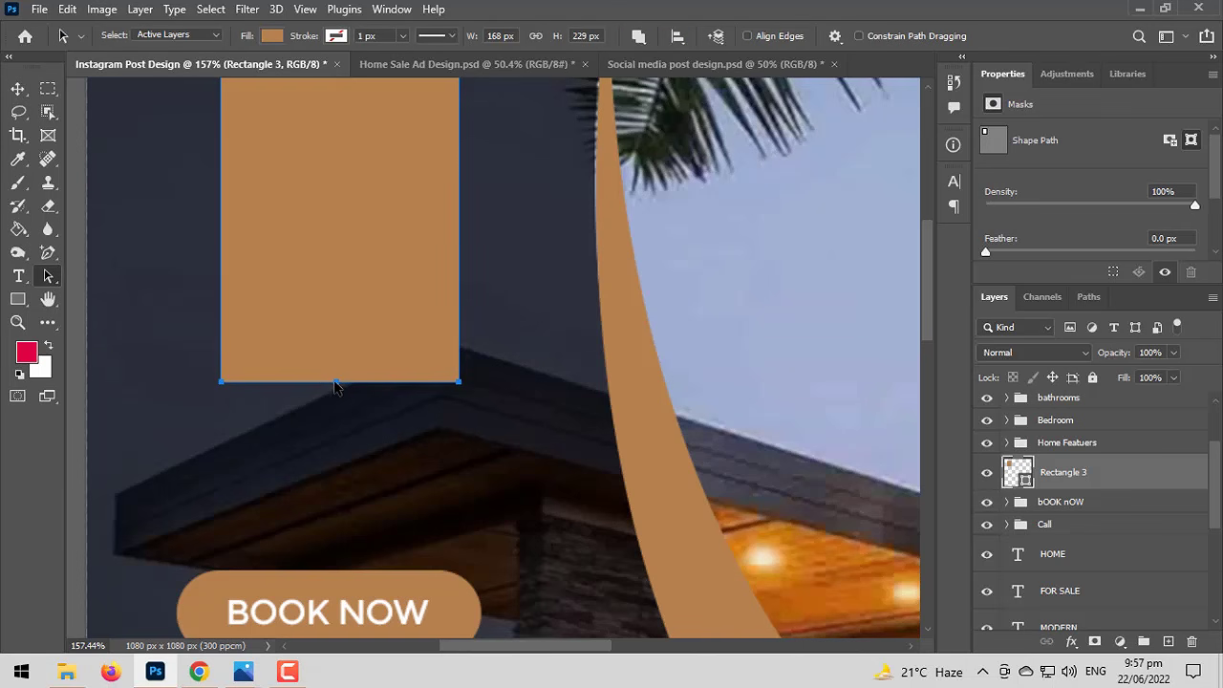
{"action": "left_click_drag", "start_coordinate": [334, 386], "coordinate": [331, 431]}
{"action": "scroll", "coordinate": [388, 457], "scroll_direction": "down", "scroll_amount": 1}
{"action": "scroll", "coordinate": [334, 345], "scroll_direction": "down", "scroll_amount": 3}
{"action": "key", "text": "Delete"}
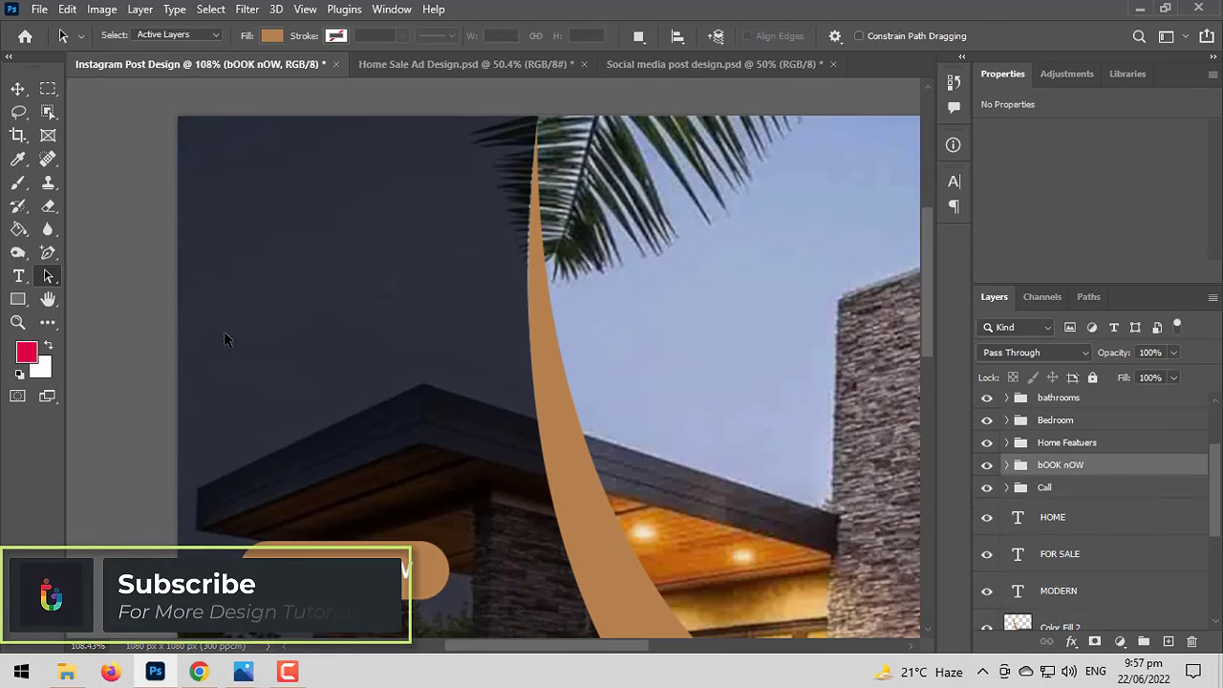
Draw a closed five-point banner path with the Pen tool in the dark sky, with a downward point and its top beyond the canvas.
{"action": "right_click", "coordinate": [48, 252]}
{"action": "left_click", "coordinate": [115, 251]}
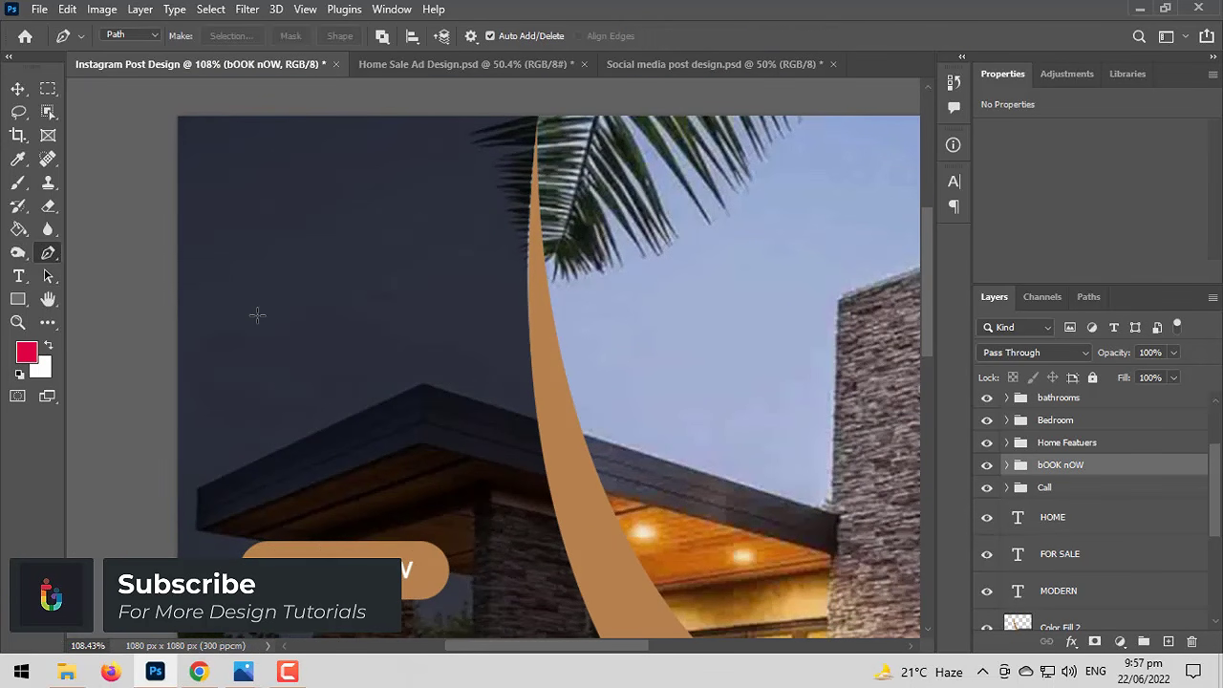
{"action": "left_click", "coordinate": [262, 302]}
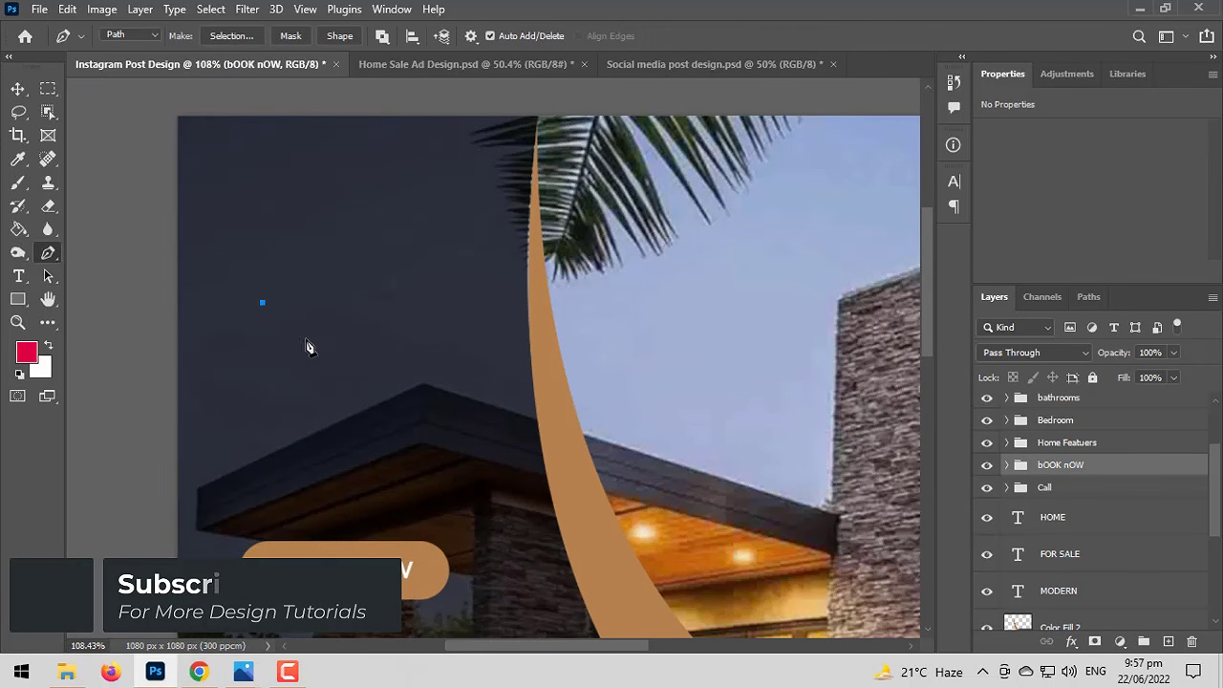
{"action": "left_click", "coordinate": [323, 363]}
{"action": "left_click", "coordinate": [379, 310]}
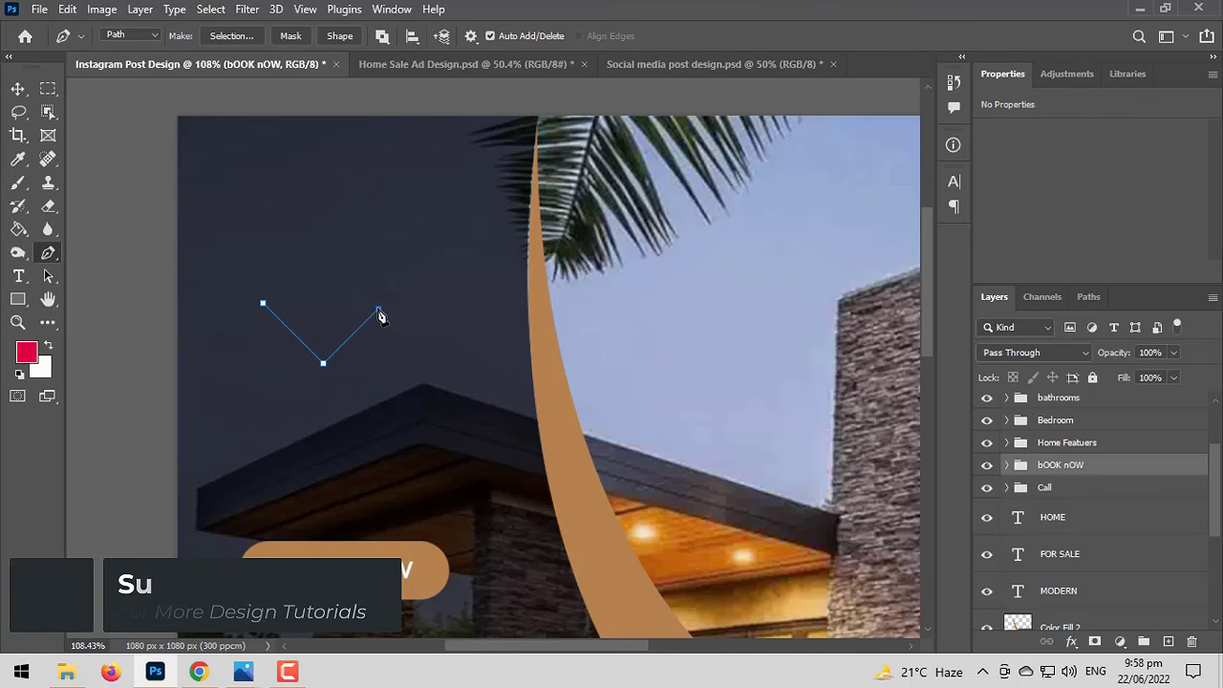
{"action": "left_click", "coordinate": [379, 103]}
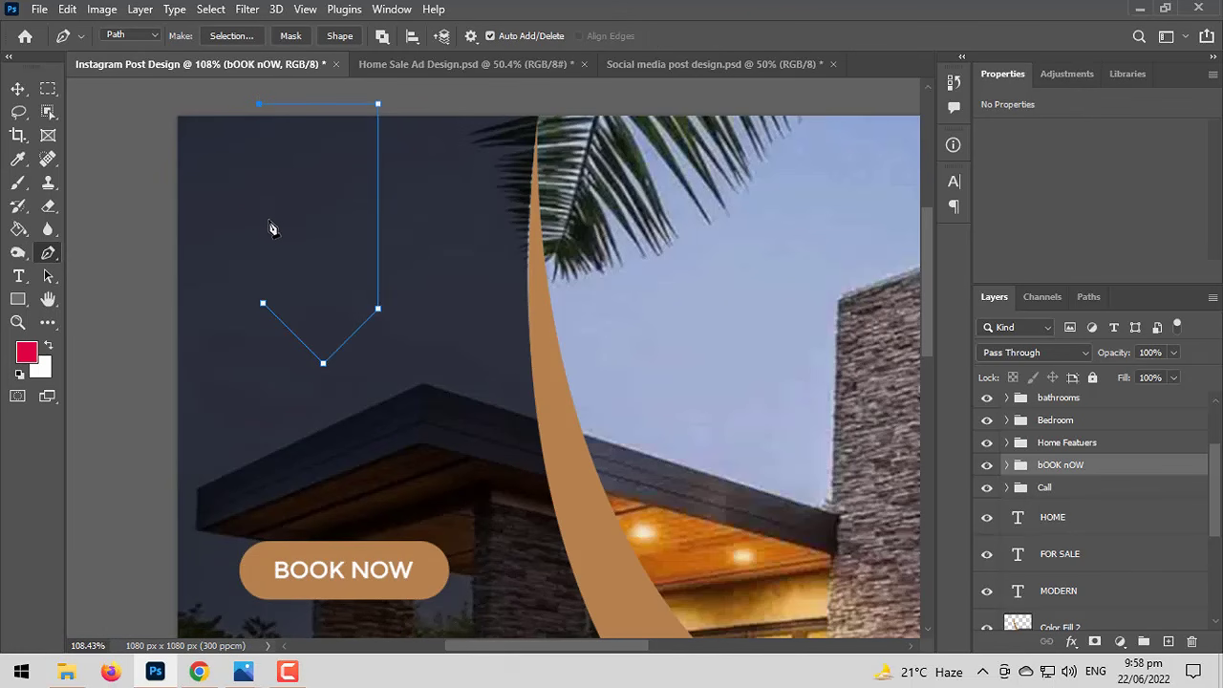
{"action": "left_click", "coordinate": [261, 303]}
{"action": "left_click", "coordinate": [260, 164]}
{"action": "left_click", "coordinate": [259, 98]}
{"action": "left_click", "coordinate": [262, 303]}
{"action": "left_click", "coordinate": [379, 296]}
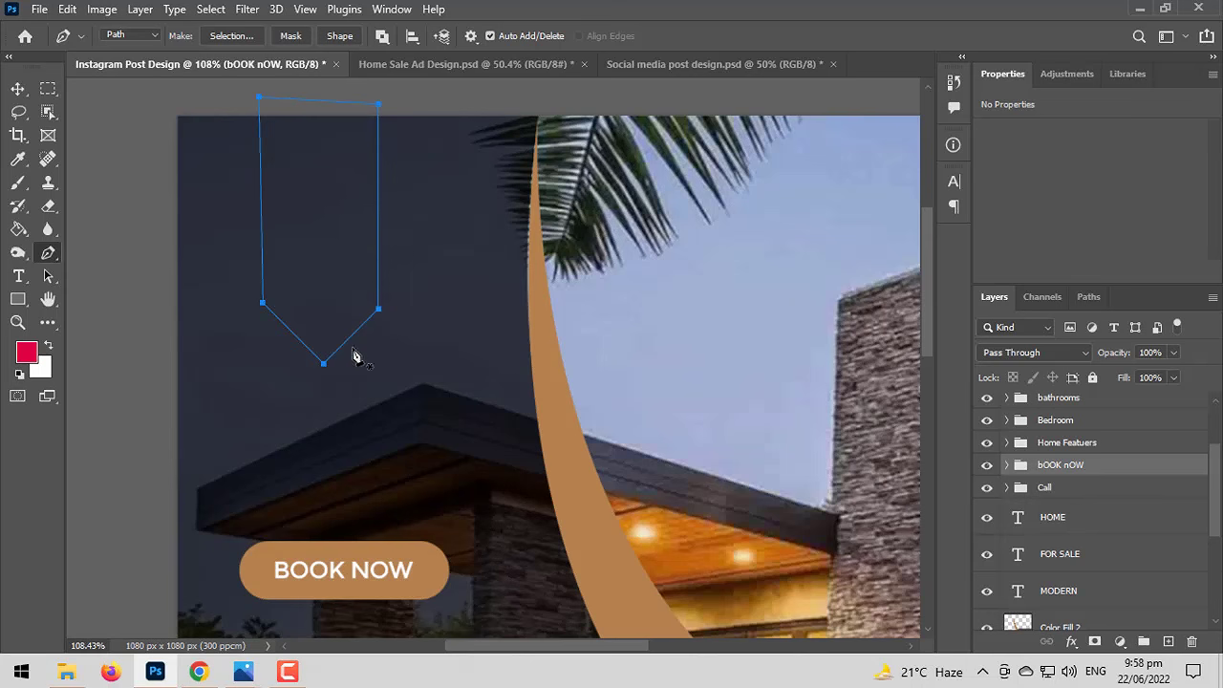
Shift the whole banner path up and slightly left, so more of it extends beyond the canvas's upper edge.
{"action": "left_click_drag", "start_coordinate": [321, 373], "coordinate": [316, 327]}
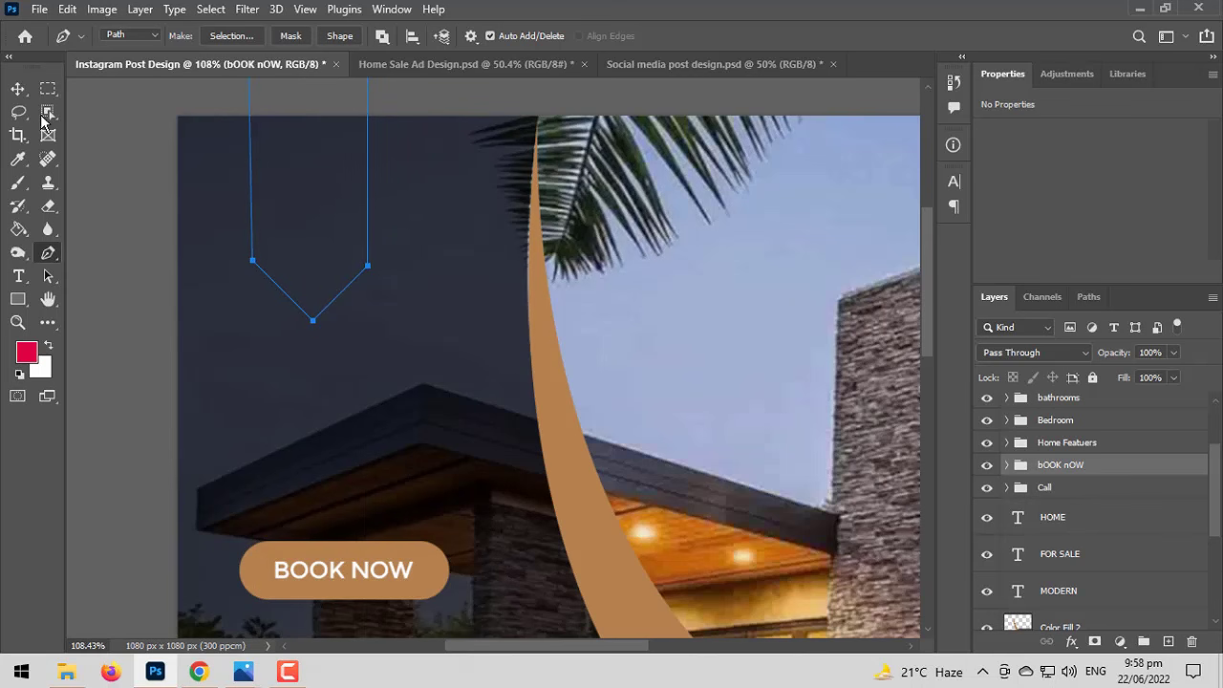
{"action": "left_click", "coordinate": [17, 88]}
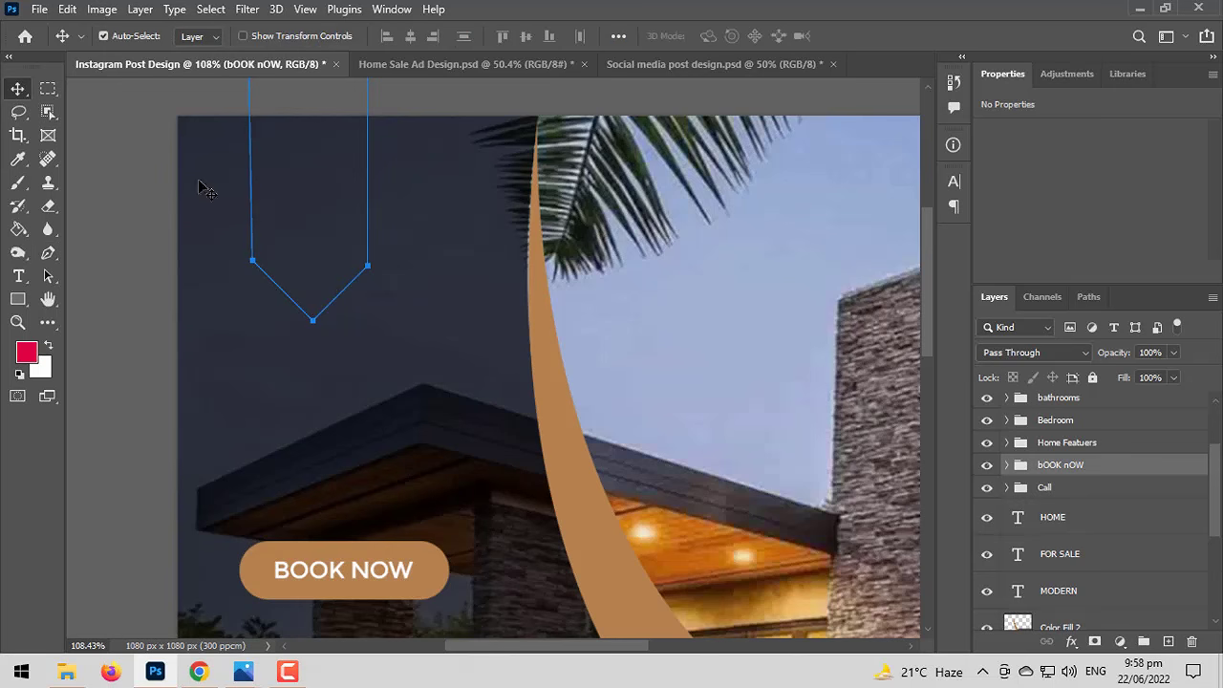
{"action": "left_click", "coordinate": [378, 277]}
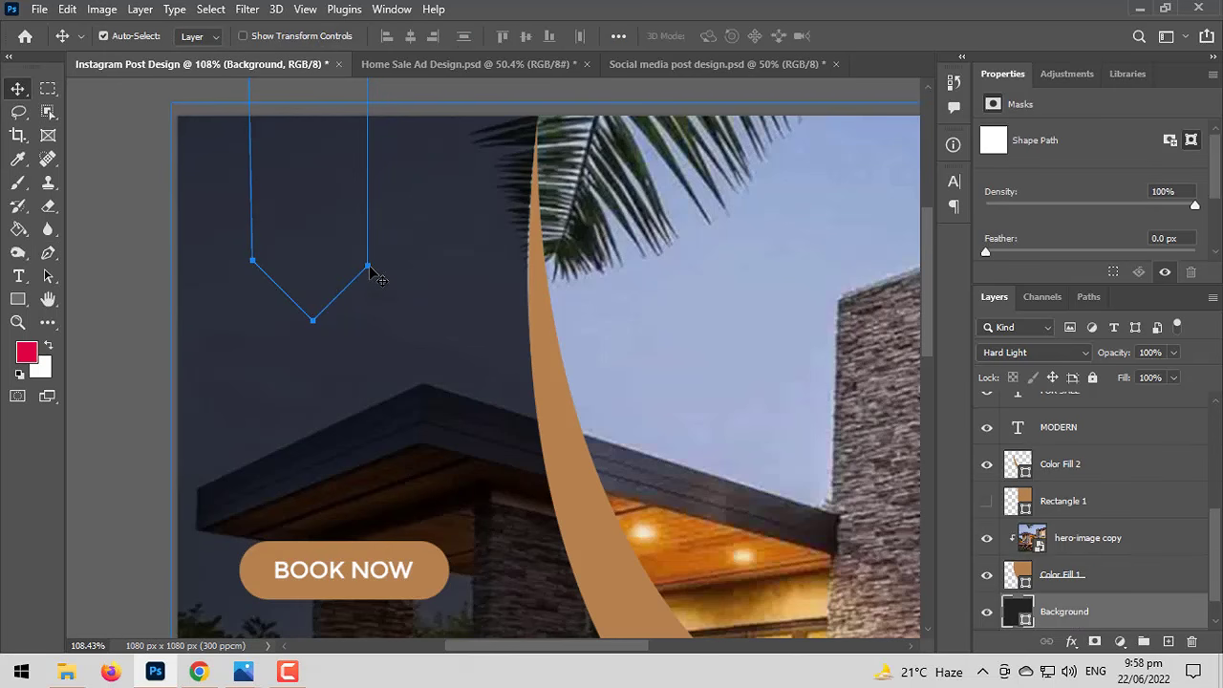
Undo the accidental removal of the dark Background layer and deselect all layers.
{"action": "left_click", "coordinate": [48, 253]}
{"action": "right_click", "coordinate": [317, 228]}
{"action": "left_click", "coordinate": [357, 256]}
{"action": "scroll", "coordinate": [313, 333], "scroll_direction": "down", "scroll_amount": 2}
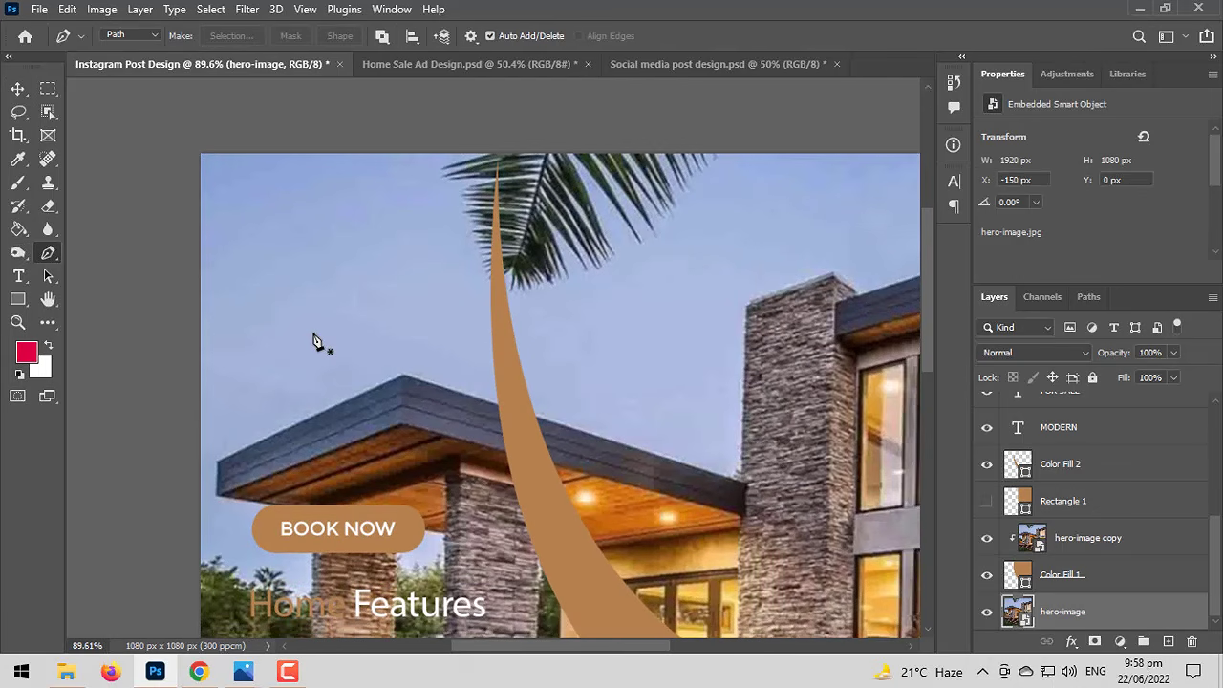
{"action": "key", "text": "ctrl+z"}
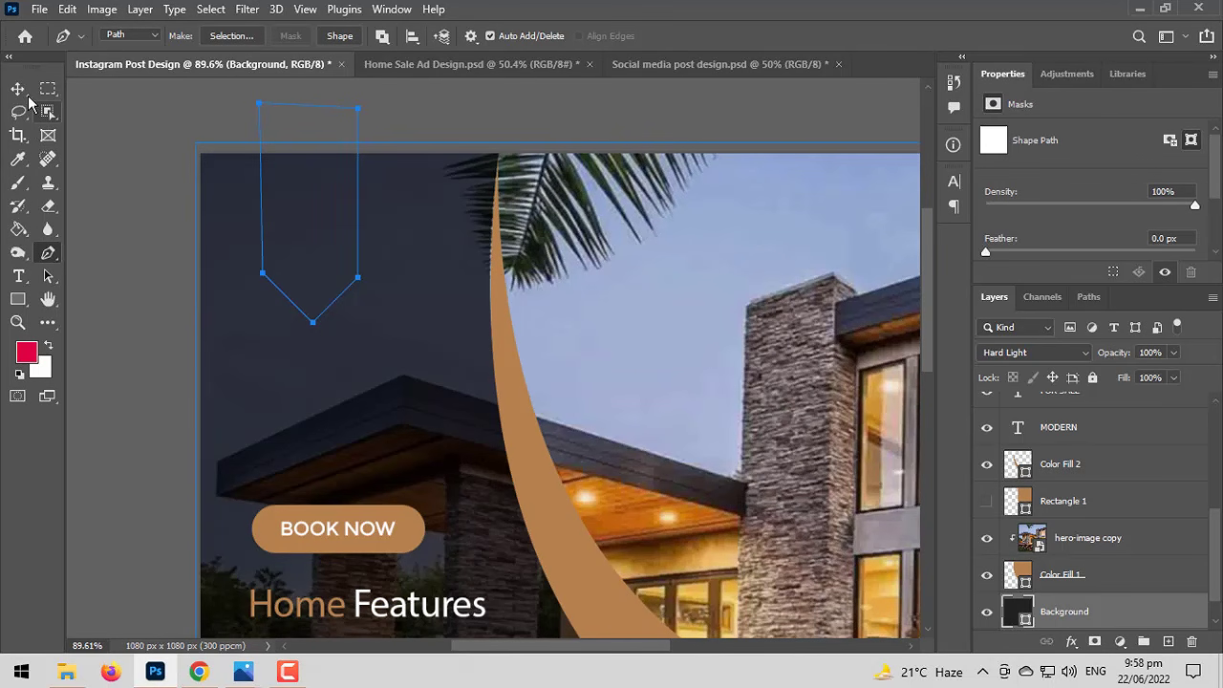
{"action": "left_click", "coordinate": [23, 93]}
{"action": "left_click", "coordinate": [128, 213]}
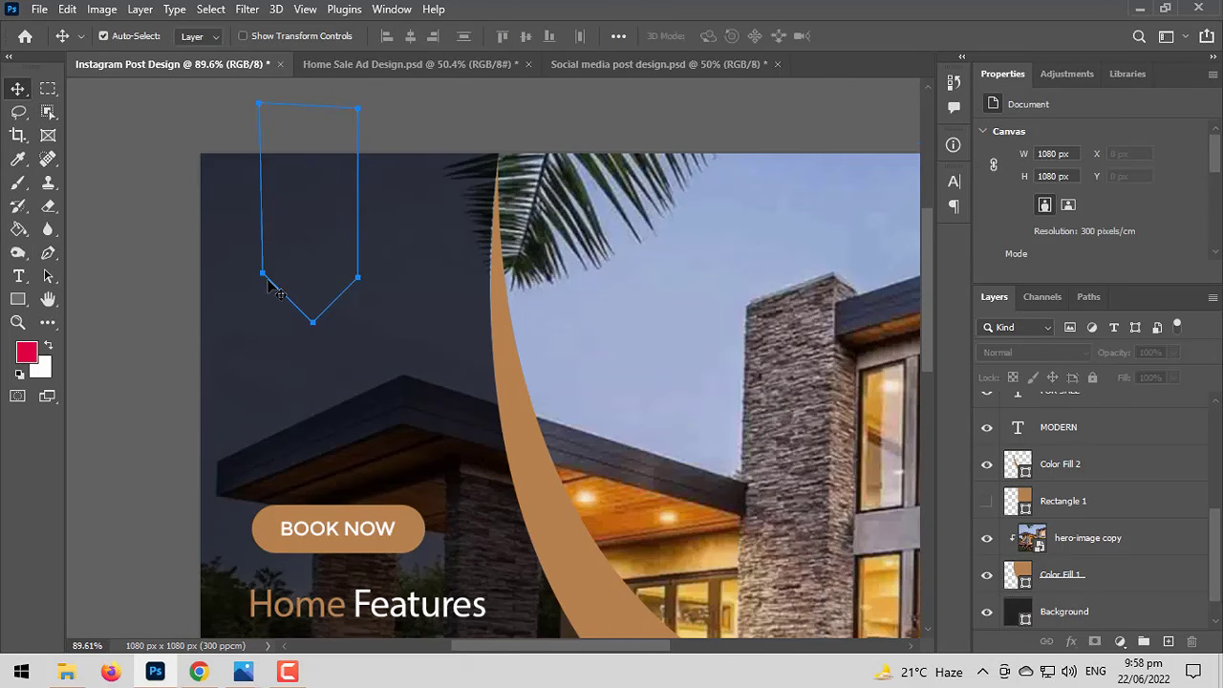
Undo the banner path's move and drawing until the whole path is gone, and deselect the Background layer.
{"action": "left_click_drag", "start_coordinate": [263, 277], "coordinate": [264, 278]}
{"action": "key", "text": "ctrl+z"}
{"action": "key", "text": "ctrl+z"}
{"action": "key", "text": "ctrl+z"}
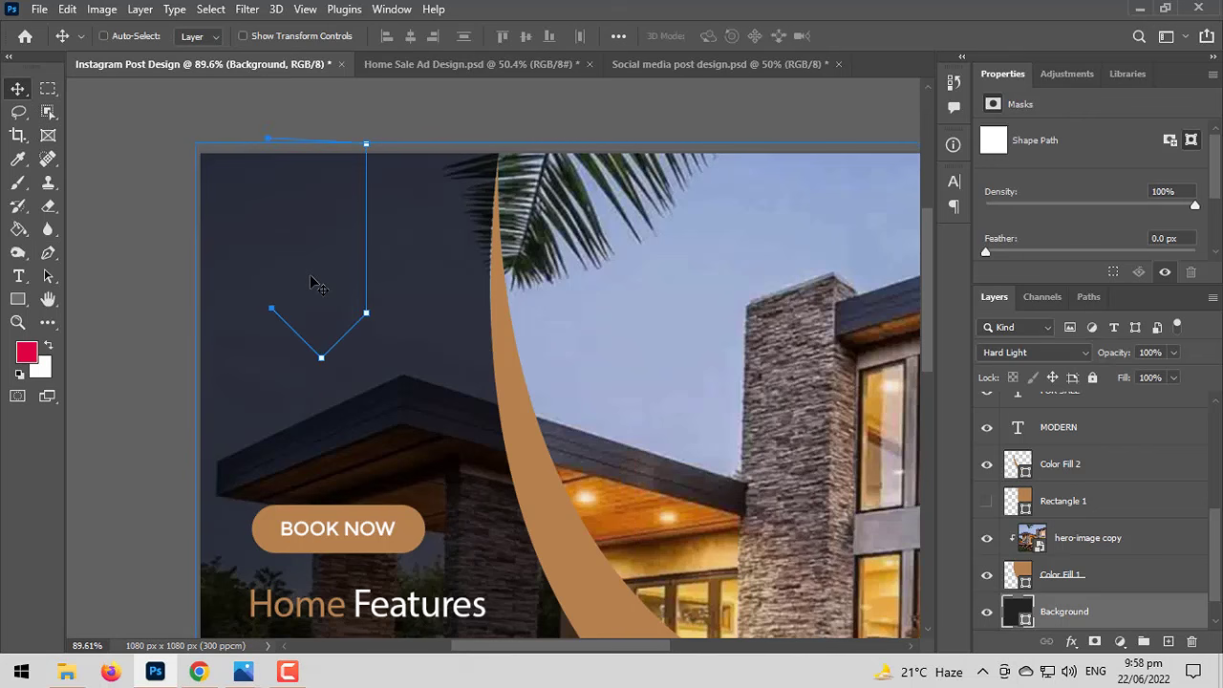
{"action": "key", "text": "ctrl+z"}
{"action": "key", "text": "ctrl+z"}
{"action": "key", "text": "ctrl+z"}
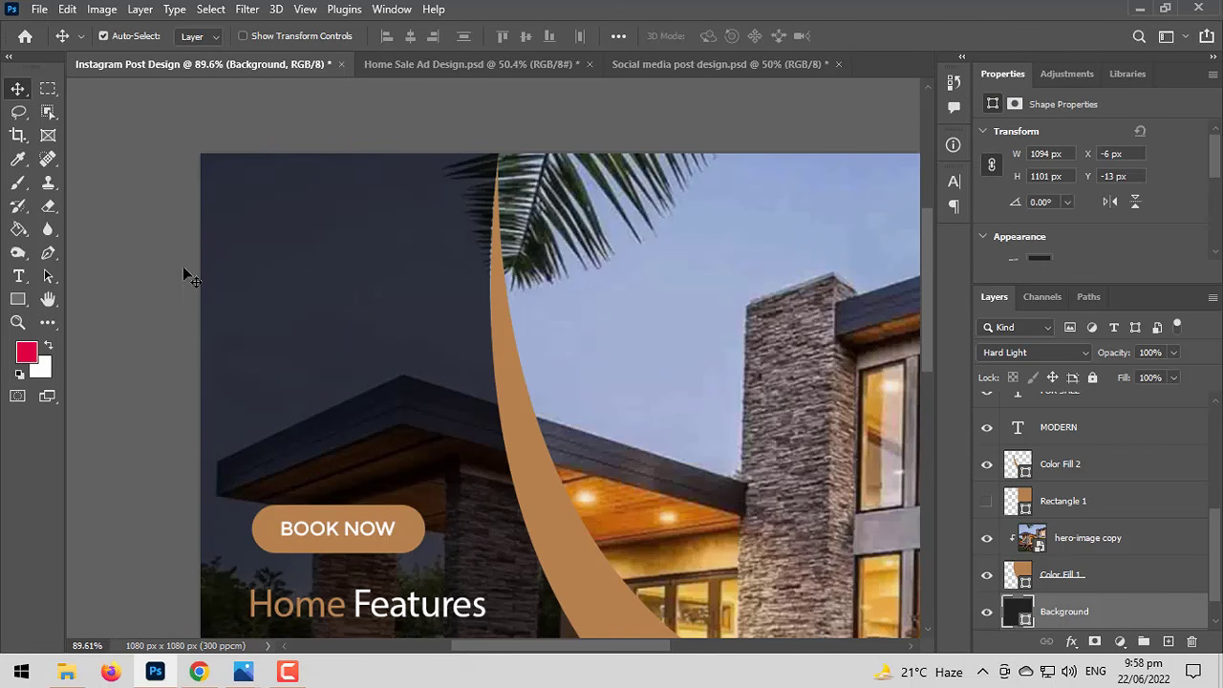
{"action": "left_click", "coordinate": [154, 267]}
Move the Graphics Family logo group up into the dark sky near the canvas's upper-left corner, aligned with the BOOK NOW button's left edge.
{"action": "scroll", "coordinate": [196, 309], "scroll_direction": "down", "scroll_amount": 1}
{"action": "scroll", "coordinate": [196, 308], "scroll_direction": "up", "scroll_amount": 1}
{"action": "scroll", "coordinate": [195, 306], "scroll_direction": "up", "scroll_amount": 1}
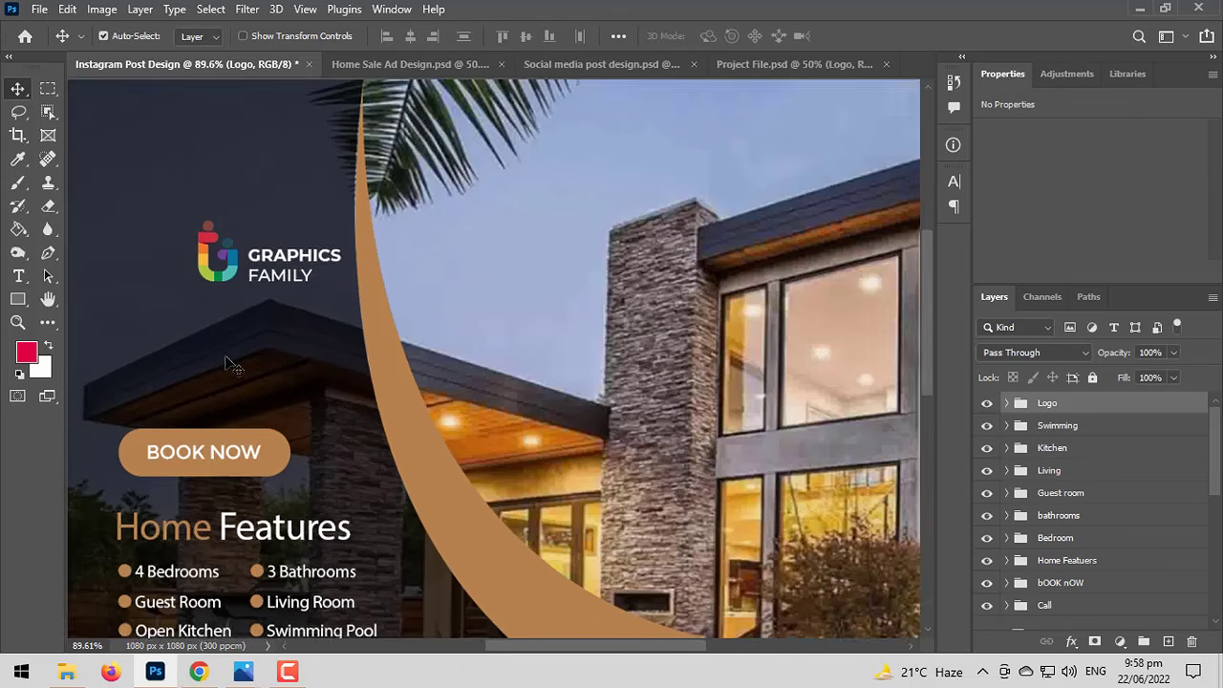
{"action": "scroll", "coordinate": [364, 423], "scroll_direction": "down", "scroll_amount": 3}
{"action": "key", "text": "ctrl+t"}
{"action": "left_click_drag", "start_coordinate": [271, 297], "coordinate": [214, 228]}
{"action": "key", "text": "Return"}
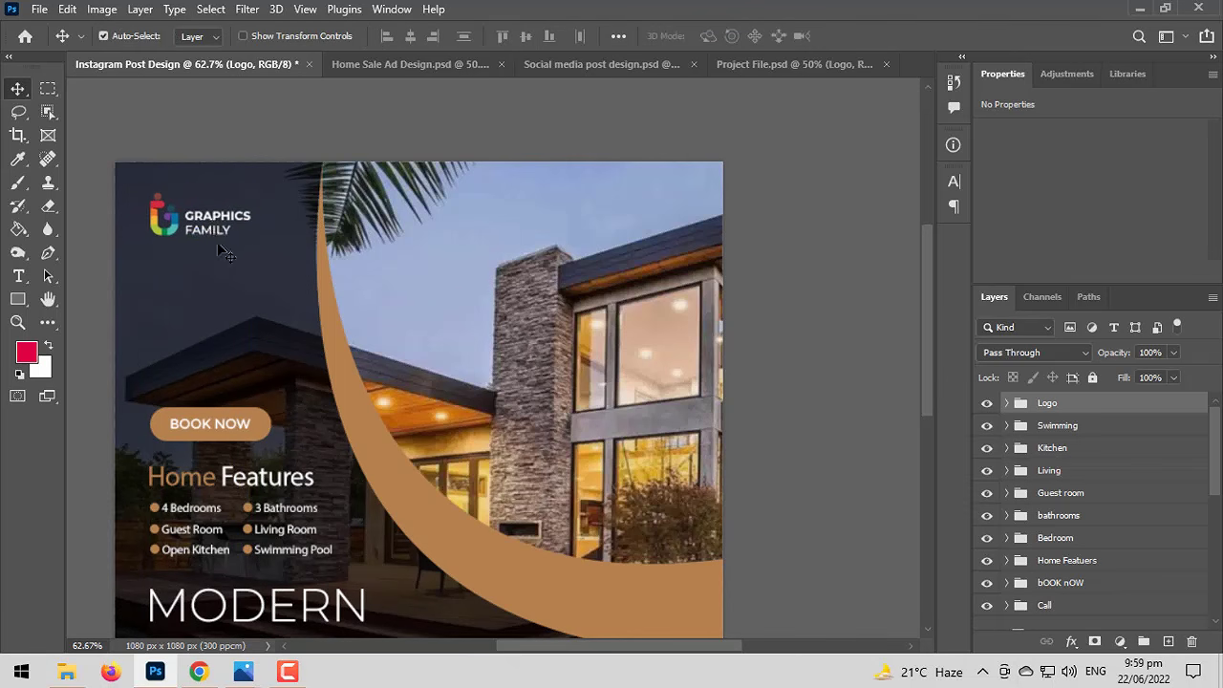
{"action": "scroll", "coordinate": [233, 283], "scroll_direction": "down", "scroll_amount": 3}
{"action": "scroll", "coordinate": [232, 283], "scroll_direction": "up", "scroll_amount": 3}
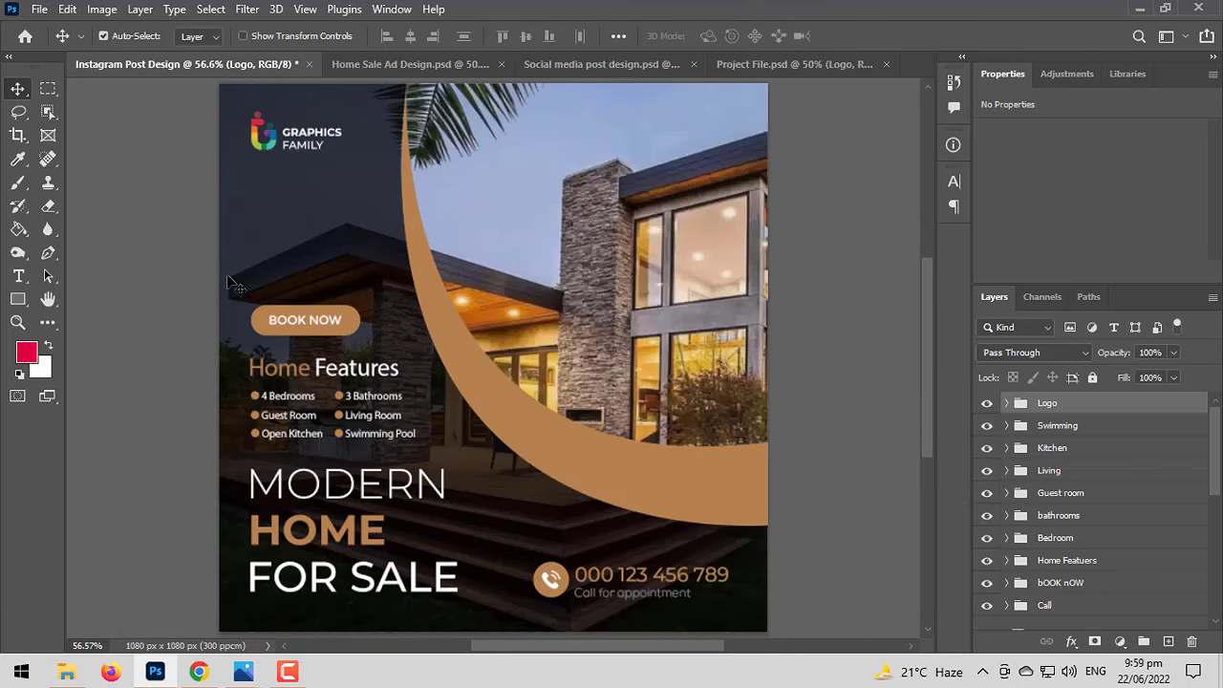
Try to scale the price text group to about 61% and place it above the BOOK NOW button, and undo back to the ungrouped text.
{"action": "scroll", "coordinate": [274, 229], "scroll_direction": "up", "scroll_amount": 4}
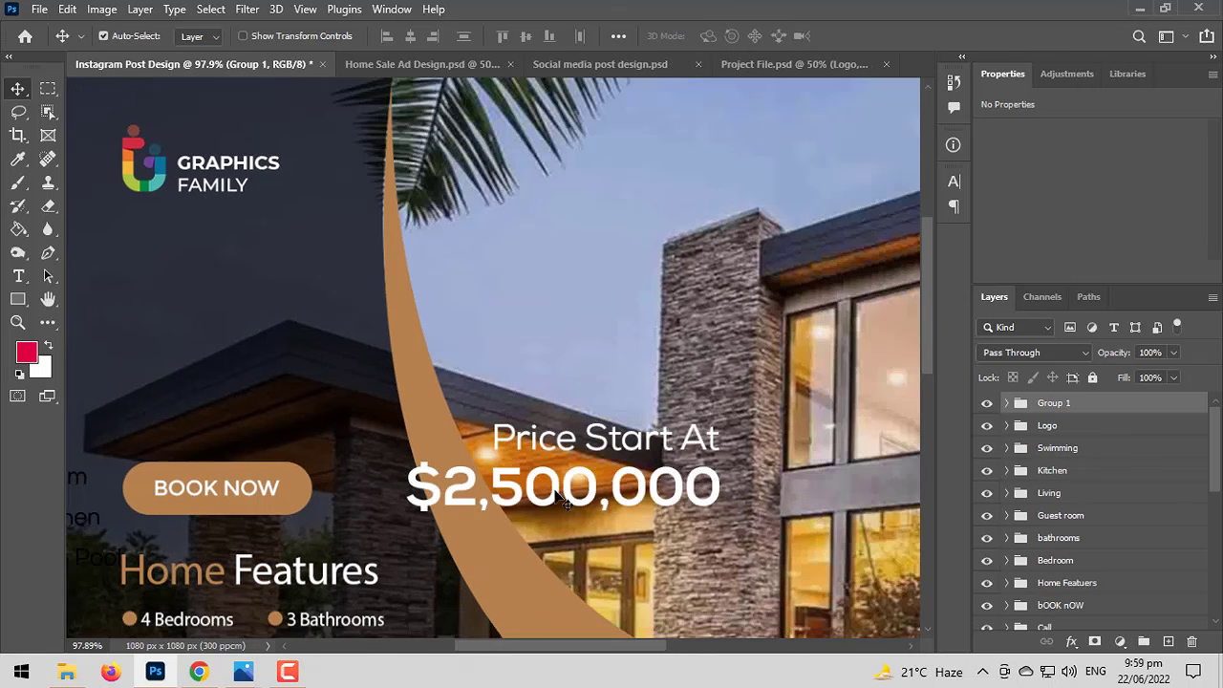
{"action": "key", "text": "ctrl+t"}
{"action": "left_click", "coordinate": [807, 331]}
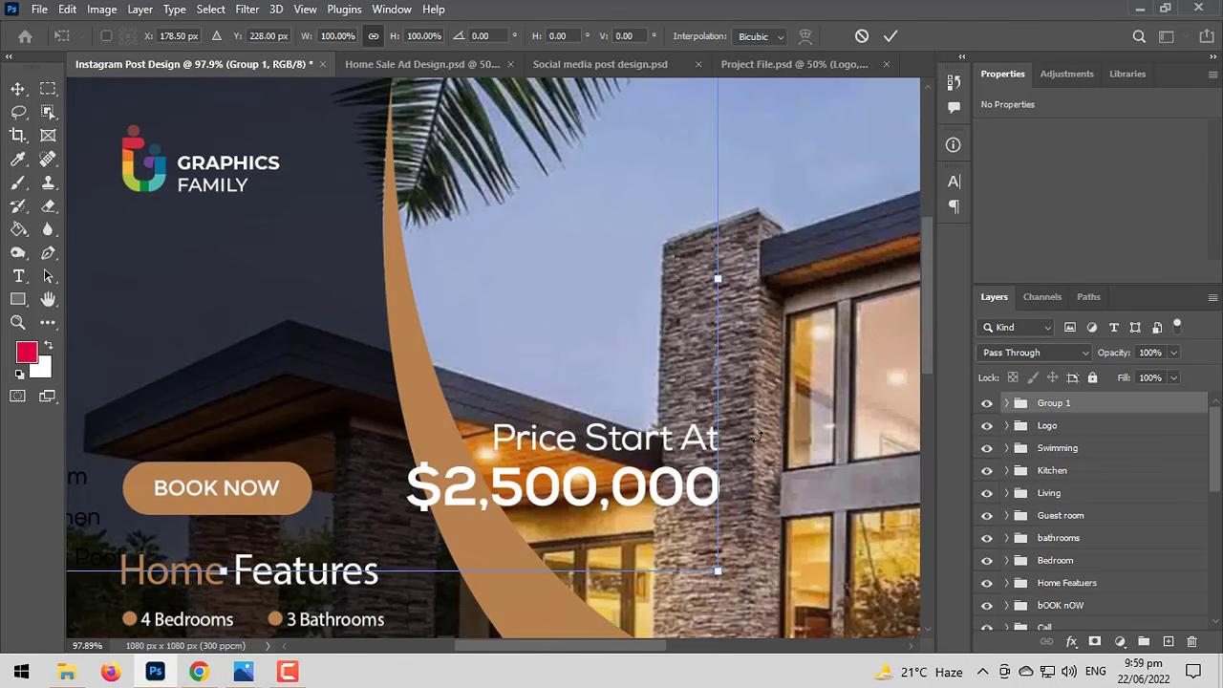
{"action": "scroll", "coordinate": [640, 543], "scroll_direction": "down", "scroll_amount": 3}
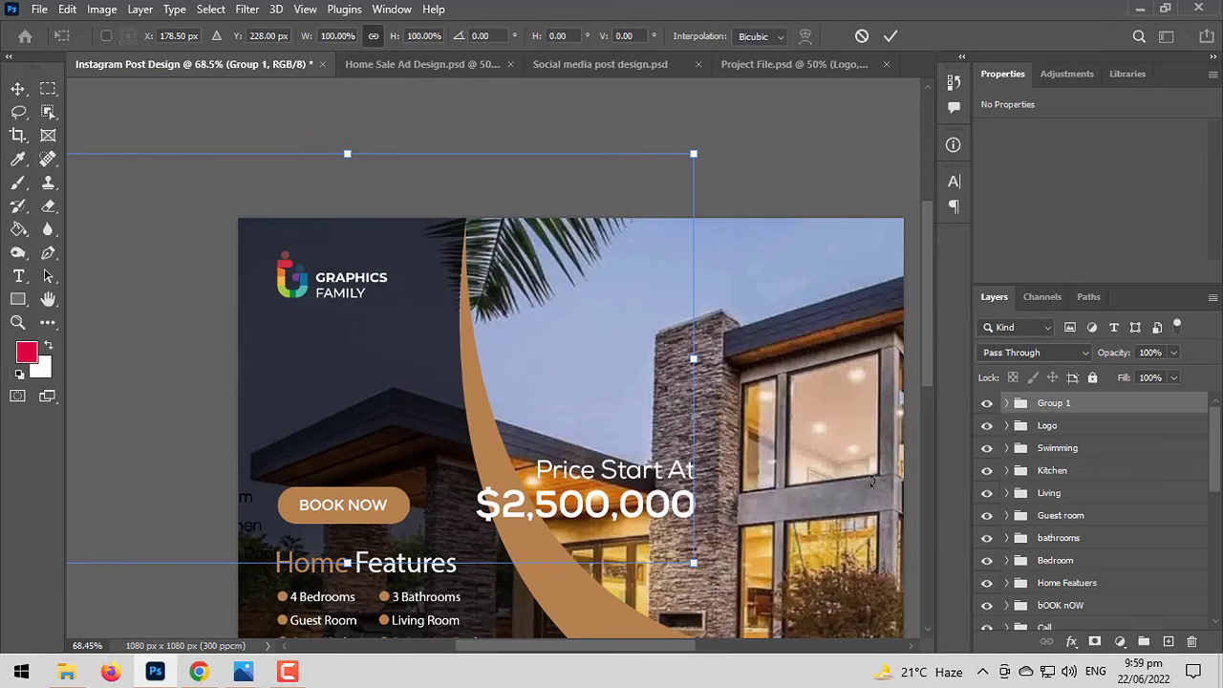
{"action": "left_click_drag", "start_coordinate": [695, 564], "coordinate": [422, 401]}
{"action": "left_click_drag", "start_coordinate": [361, 378], "coordinate": [353, 422]}
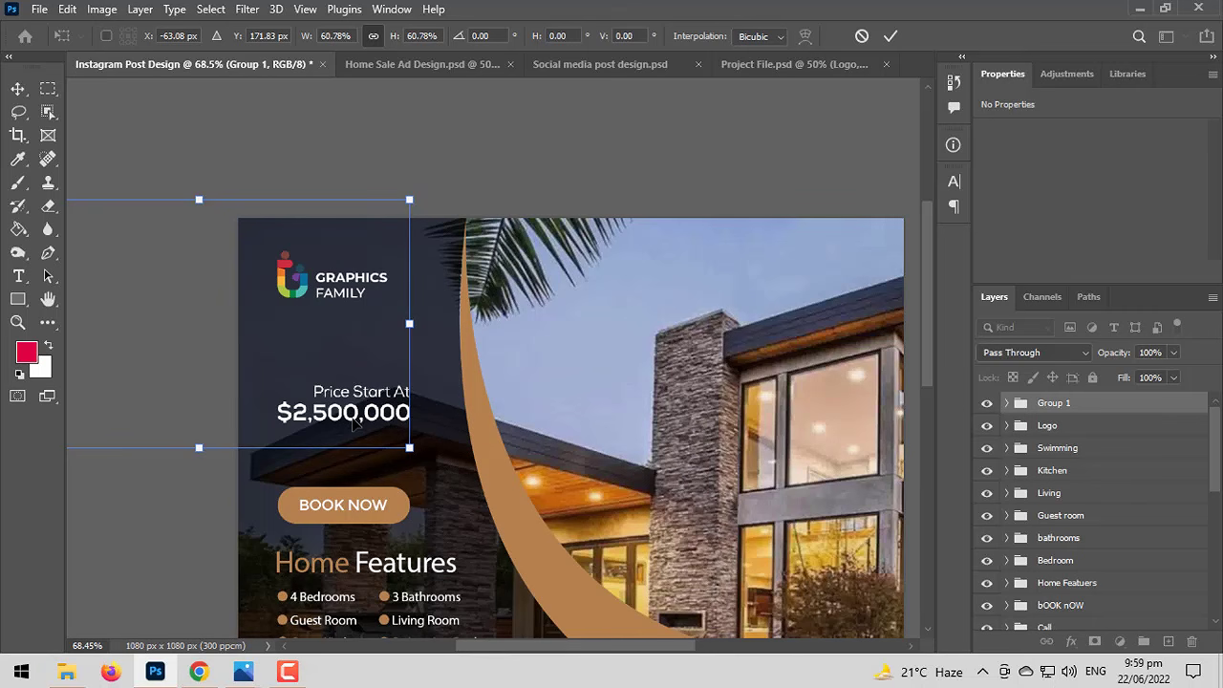
{"action": "key", "text": "ctrl+z"}
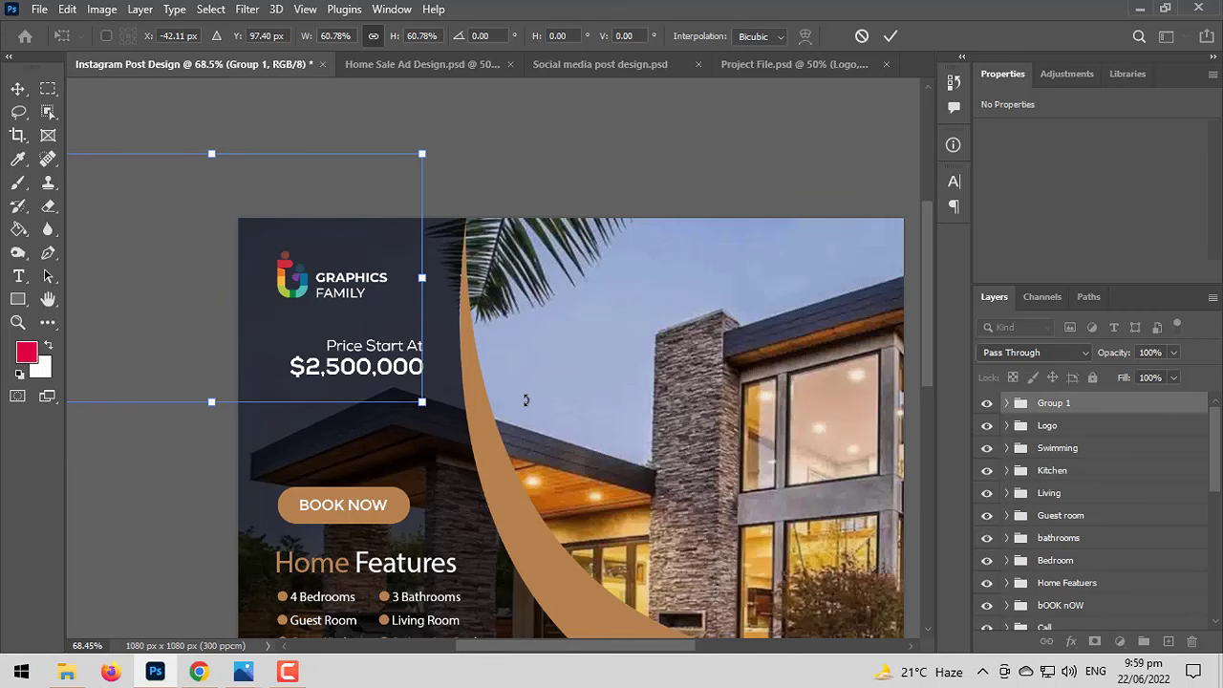
{"action": "key", "text": "ctrl+z"}
{"action": "key", "text": "ctrl+z"}
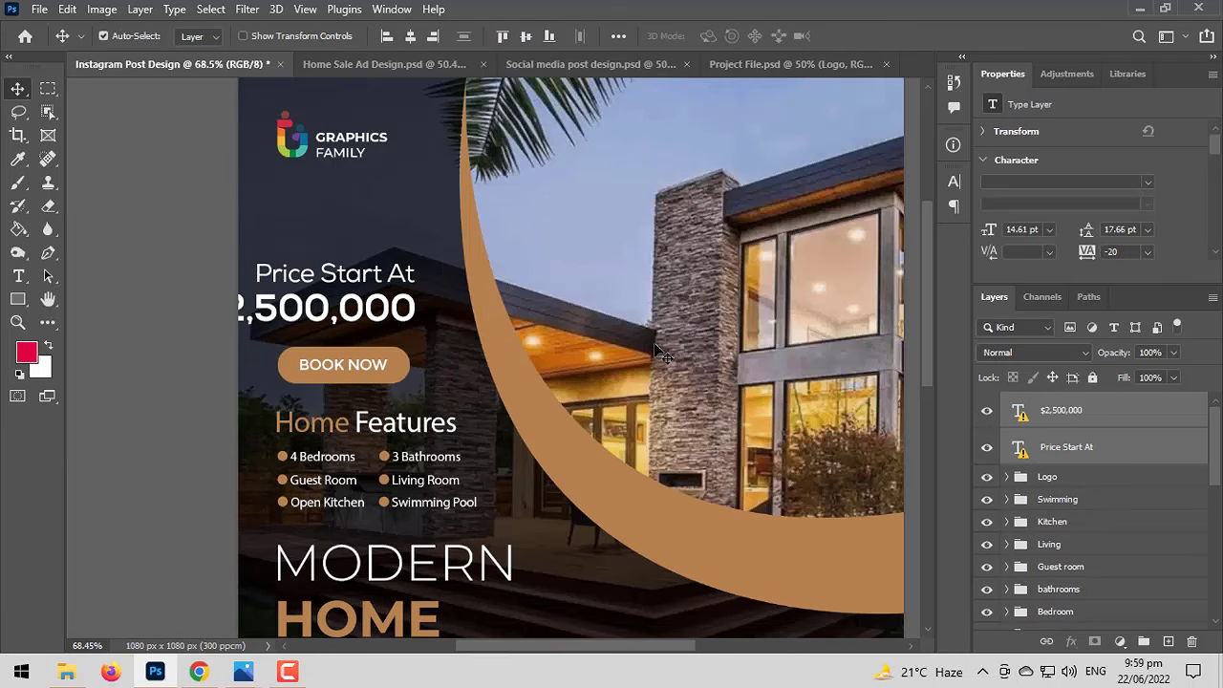
Scale the "Price Start At" and "$2,500,000" text layers together to about 60.8% and fit them above the BOOK NOW button at its width.
{"action": "key", "text": "ctrl+t"}
{"action": "left_click", "coordinate": [799, 331]}
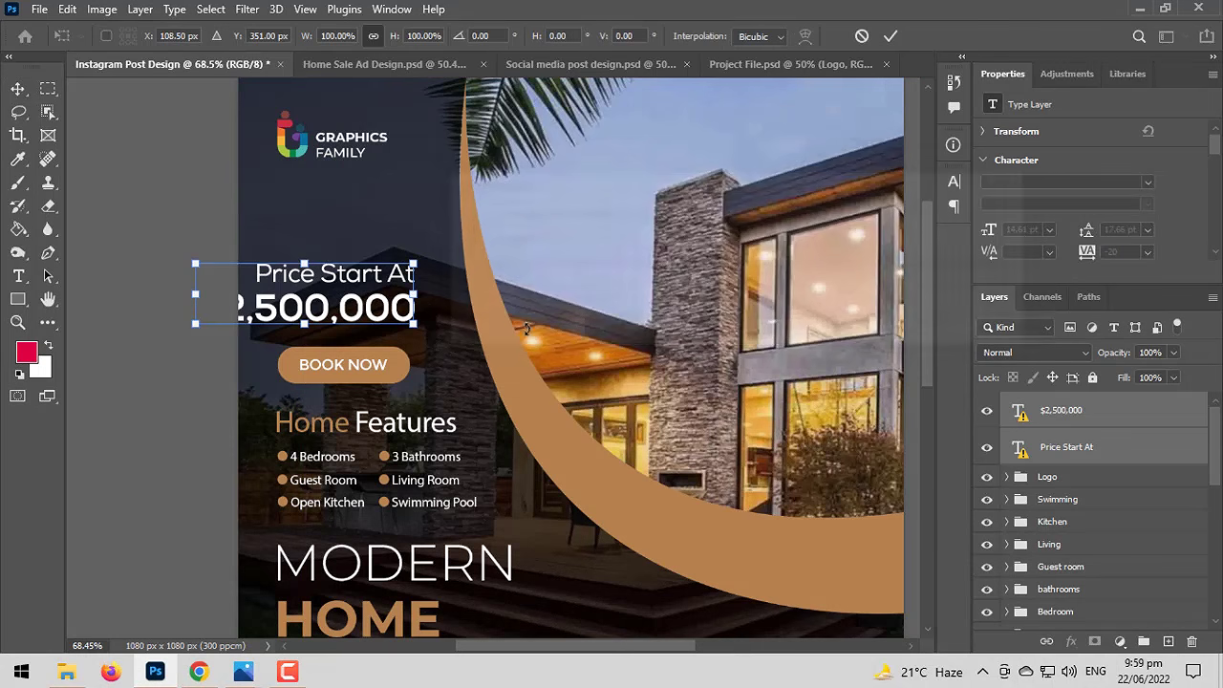
{"action": "mouse_move", "coordinate": [394, 300]}
{"action": "left_mouse_down"}
{"action": "mouse_move", "coordinate": [368, 298]}
{"action": "mouse_move", "coordinate": [415, 300]}
{"action": "left_mouse_up"}
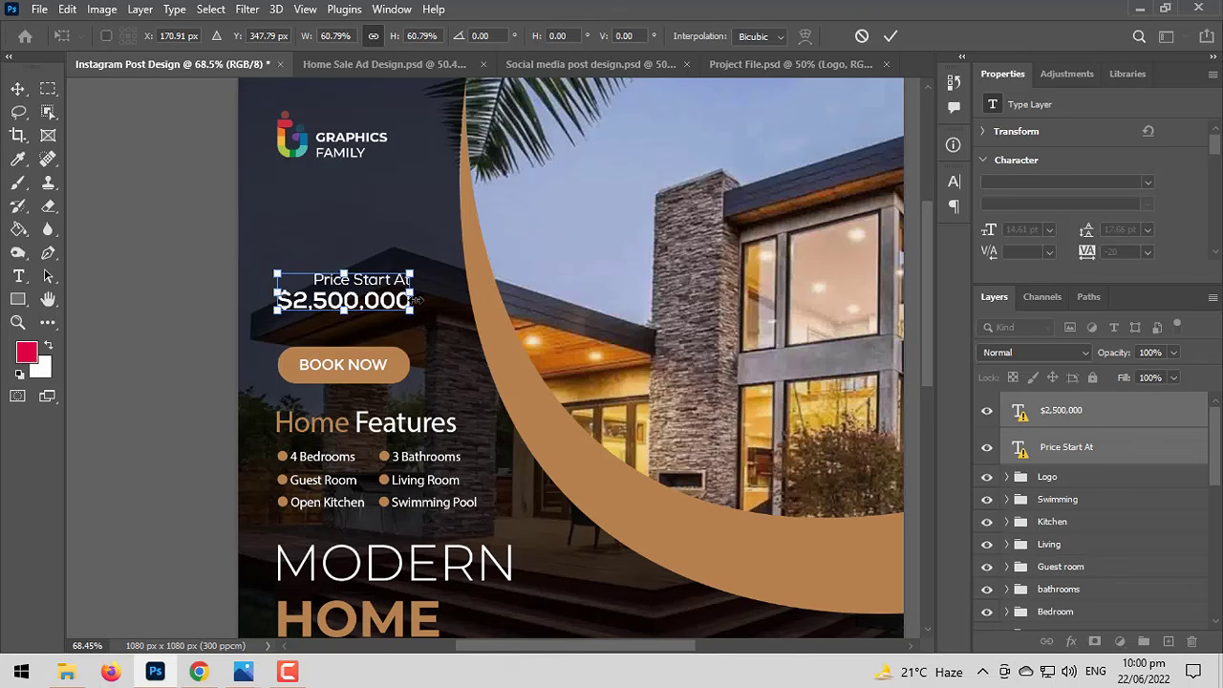
{"action": "key", "text": "Return"}
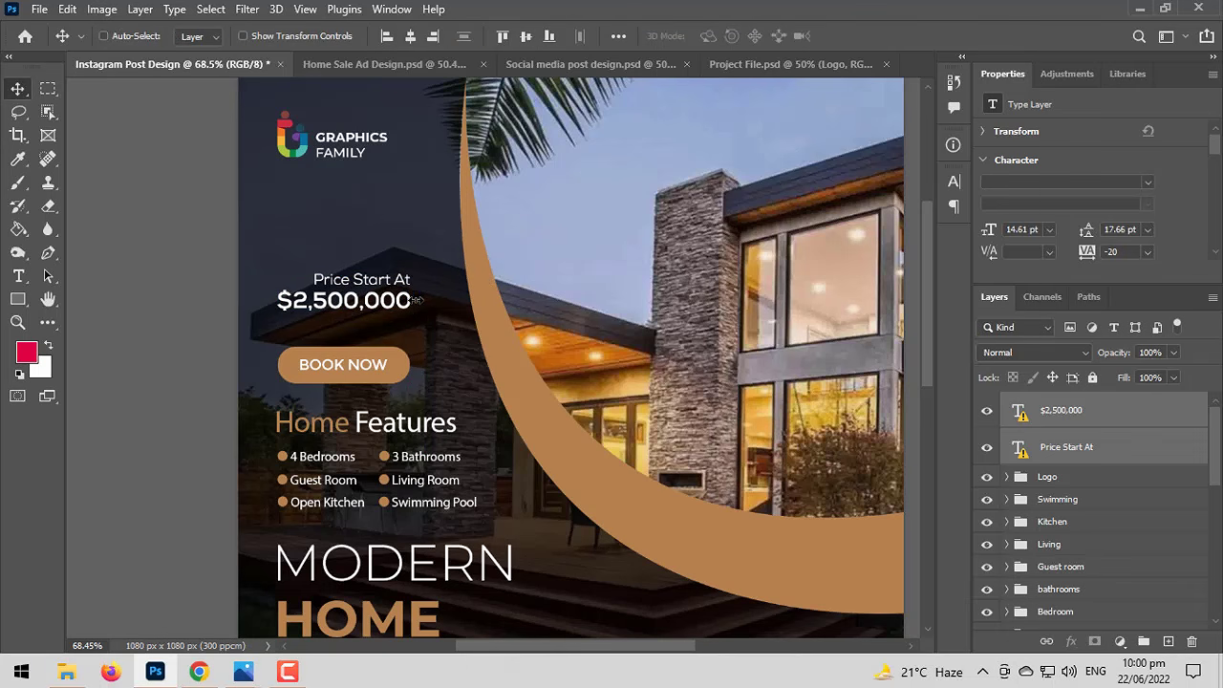
{"action": "key", "text": "ctrl+t"}
{"action": "left_click", "coordinate": [784, 328]}
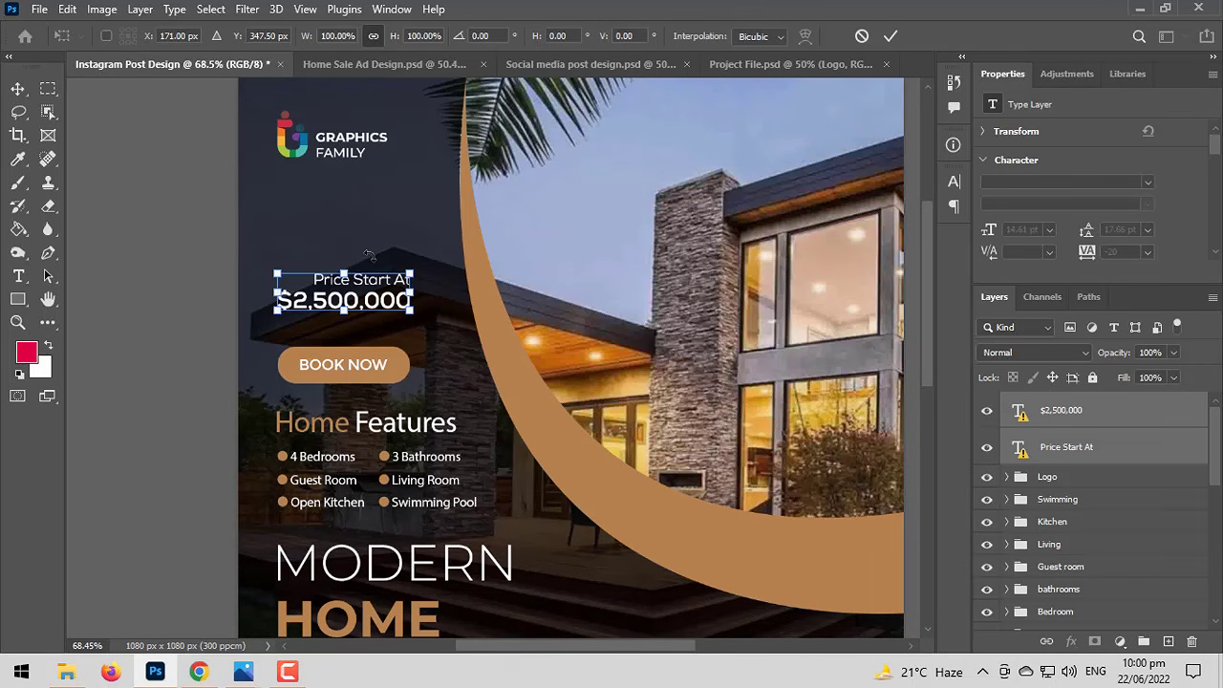
{"action": "key", "text": "Return"}
Group the "$2,500,000" and "Price Start At" text layers and name the group Price.
{"action": "scroll", "coordinate": [105, 404], "scroll_direction": "down", "scroll_amount": 3}
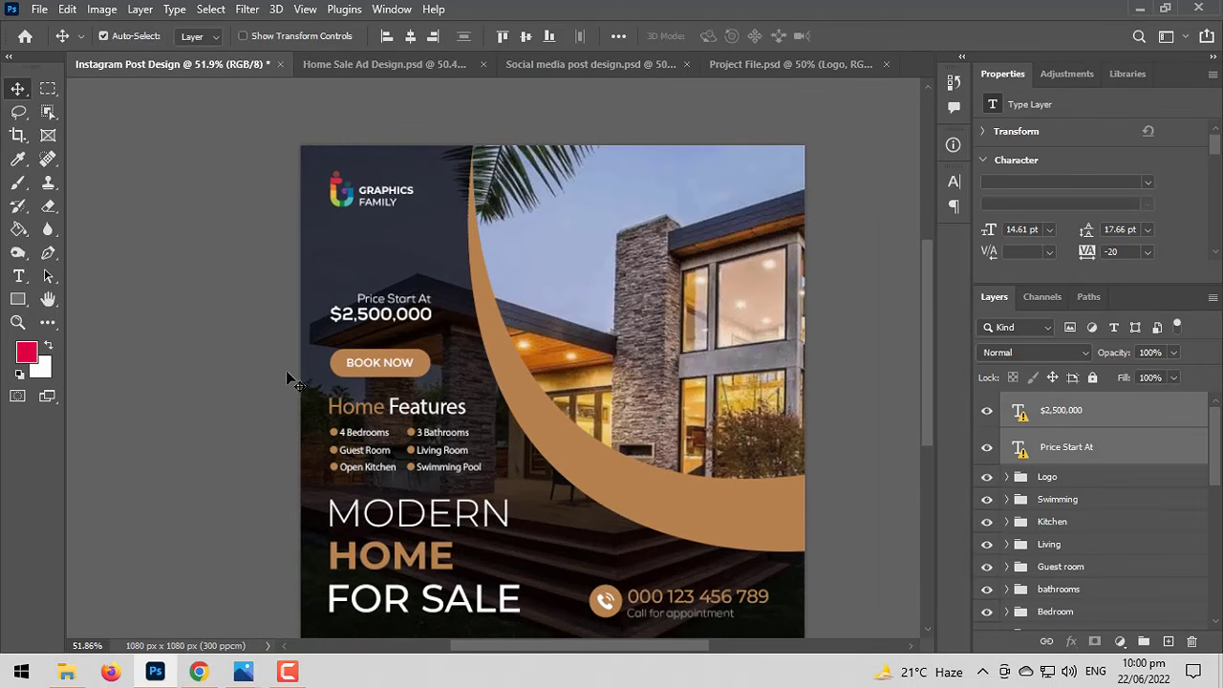
{"action": "scroll", "coordinate": [297, 375], "scroll_direction": "up", "scroll_amount": 1}
{"action": "scroll", "coordinate": [321, 382], "scroll_direction": "up", "scroll_amount": 1}
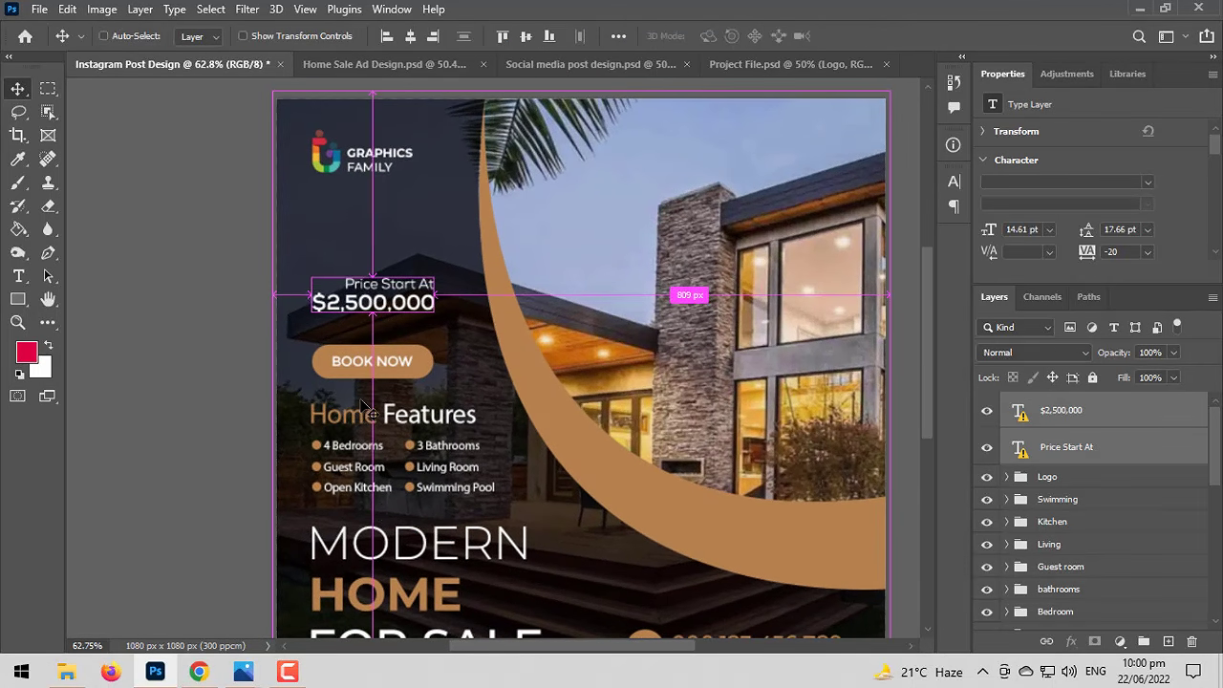
{"action": "key", "text": "ctrl+0"}
{"action": "scroll", "coordinate": [490, 531], "scroll_direction": "down", "scroll_amount": 2}
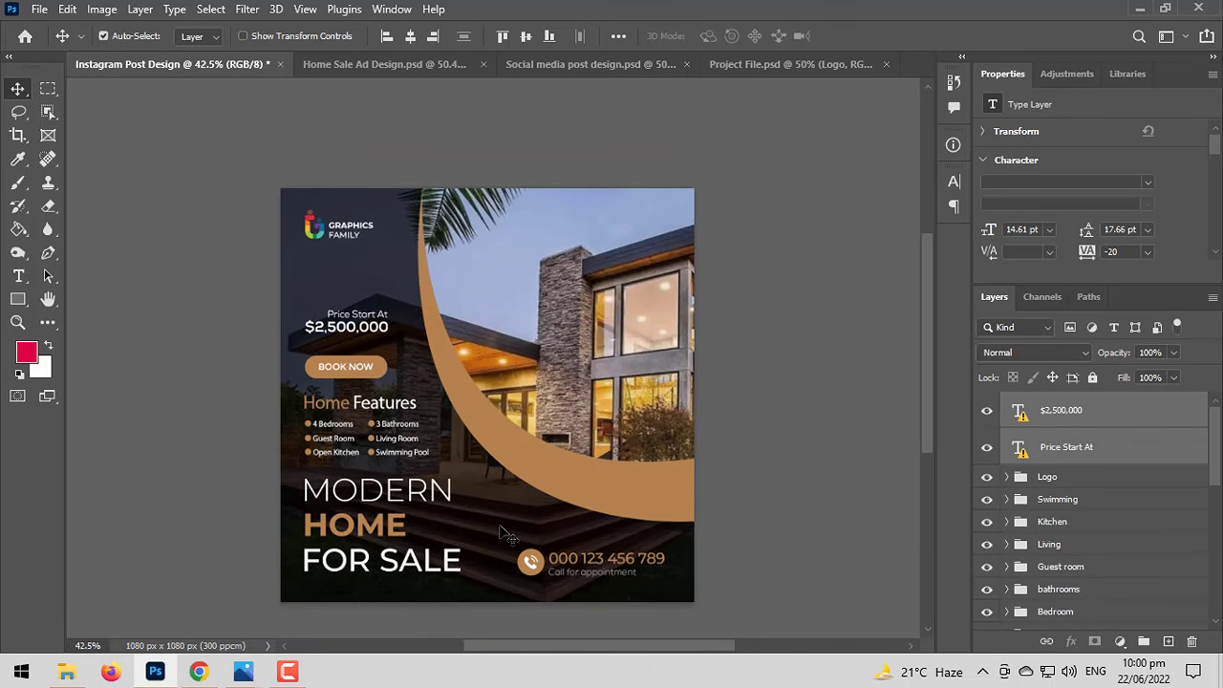
{"action": "scroll", "coordinate": [507, 536], "scroll_direction": "up", "scroll_amount": 2}
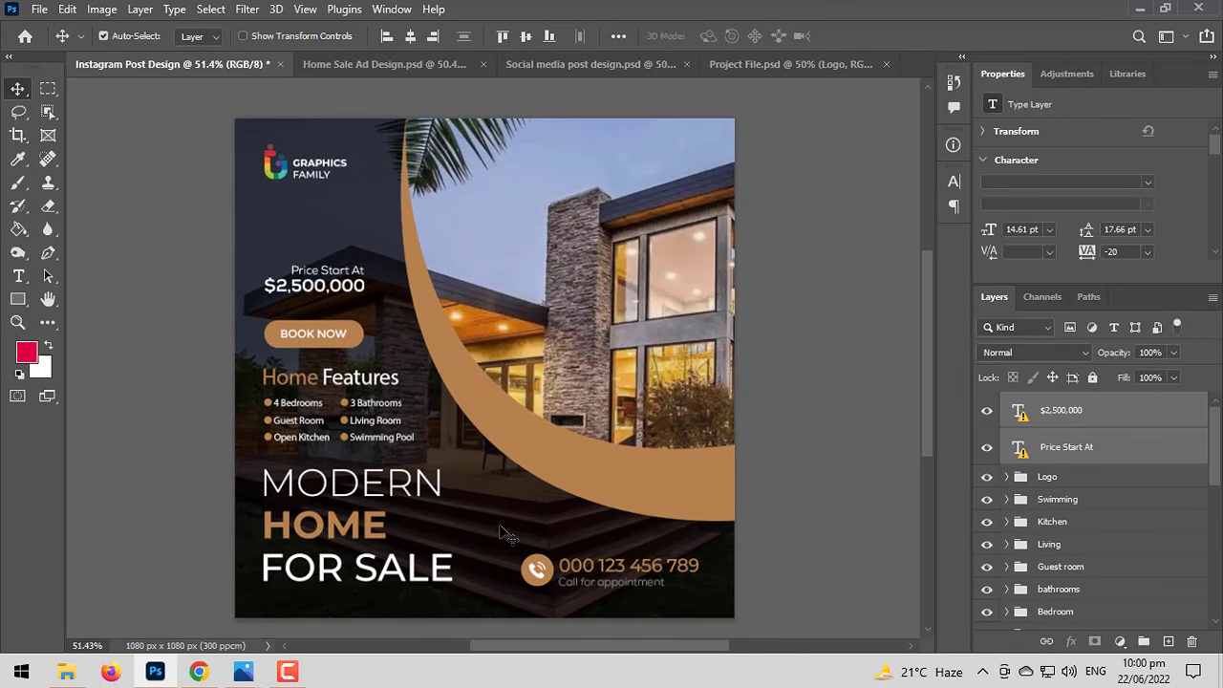
{"action": "left_click", "coordinate": [1139, 642]}
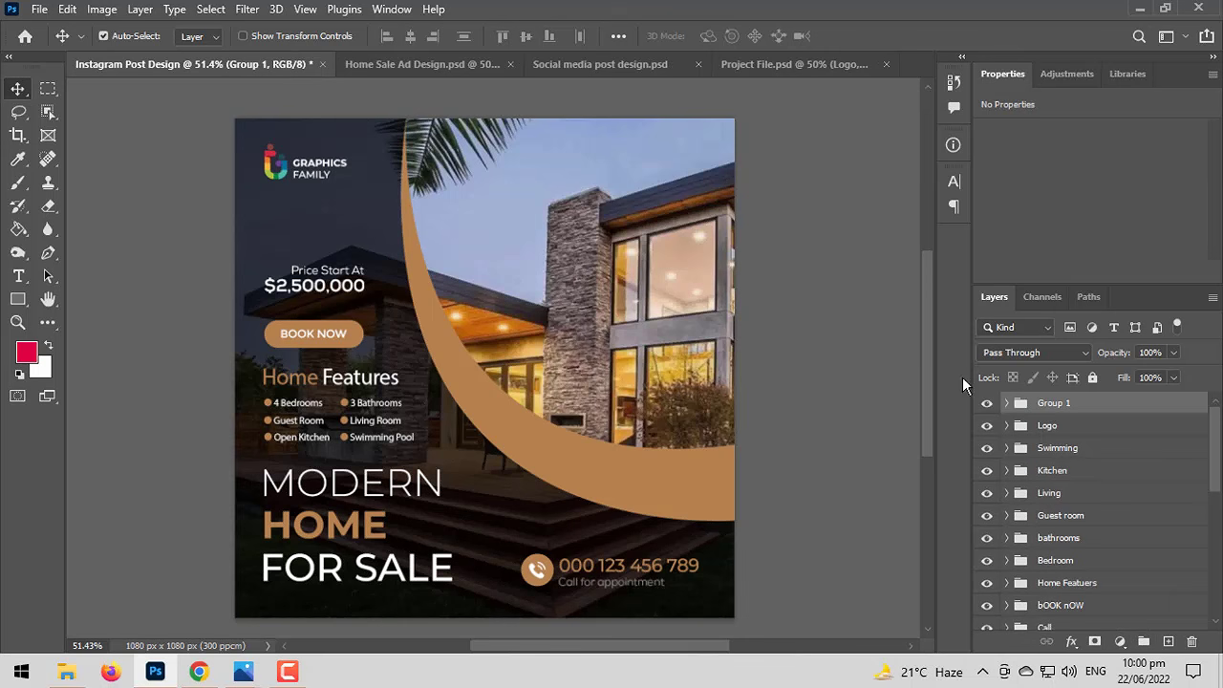
{"action": "double_click", "coordinate": [1051, 404]}
{"action": "type", "text": "Price"}
{"action": "key", "text": "Return"}
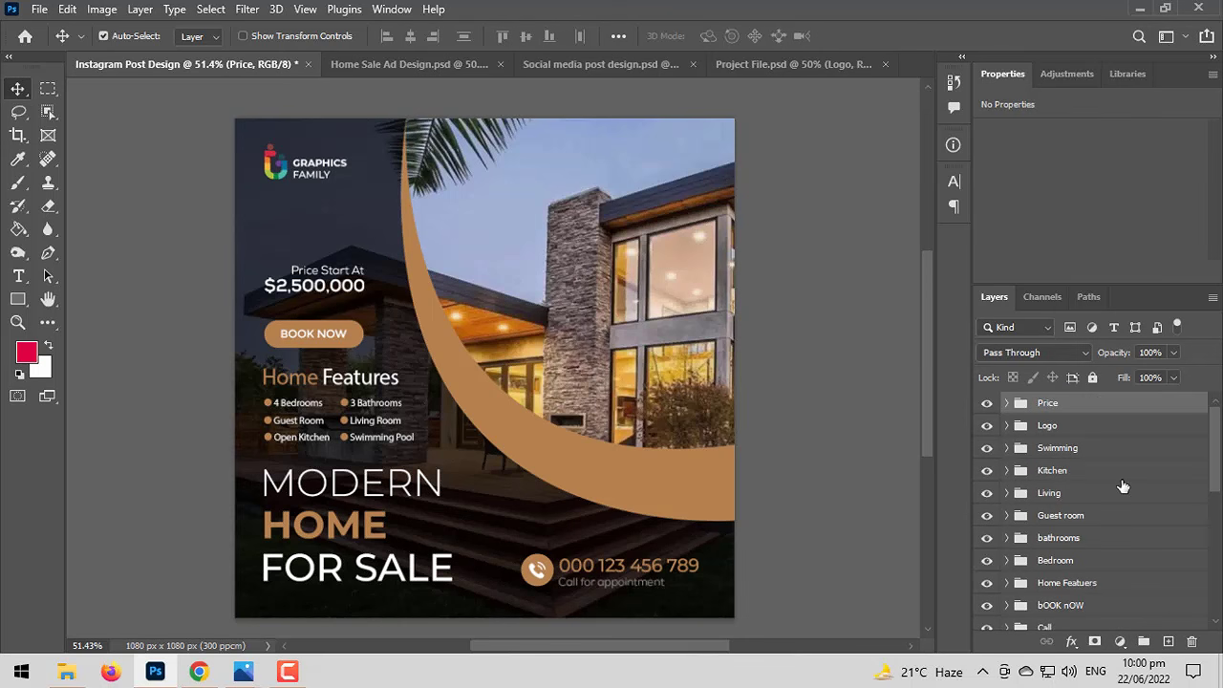
{"action": "key", "text": "ctrl+0"}
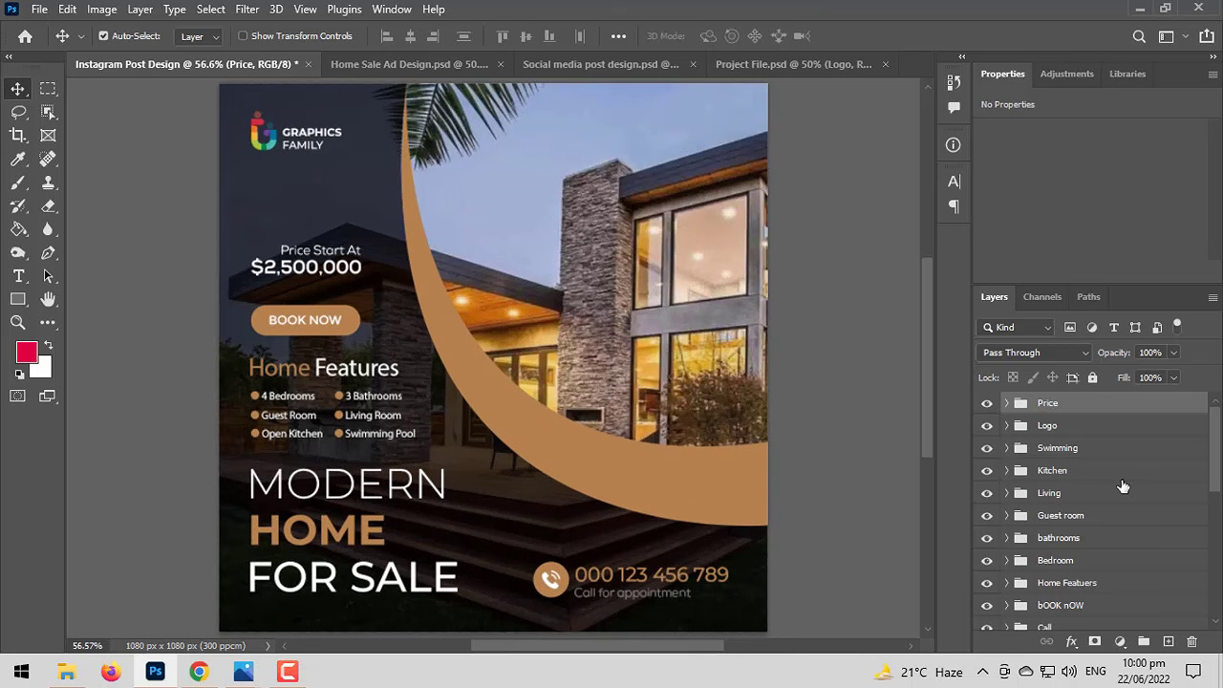
{"action": "scroll", "coordinate": [810, 432], "scroll_direction": "down", "scroll_amount": 2}
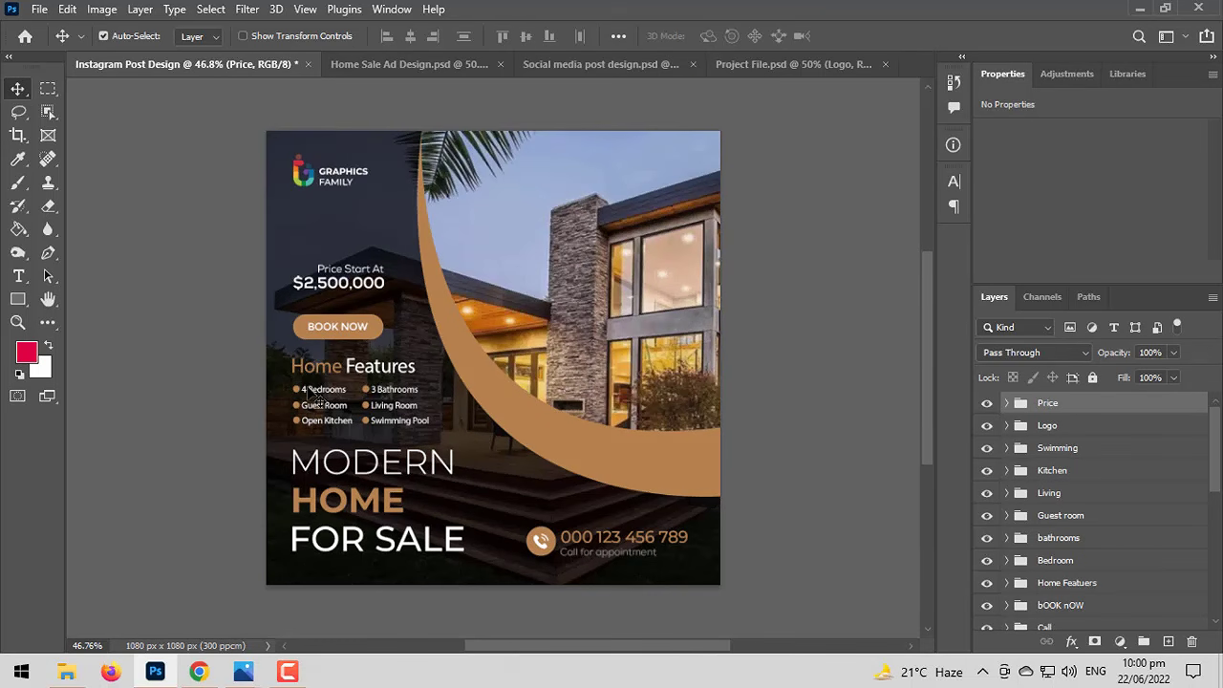